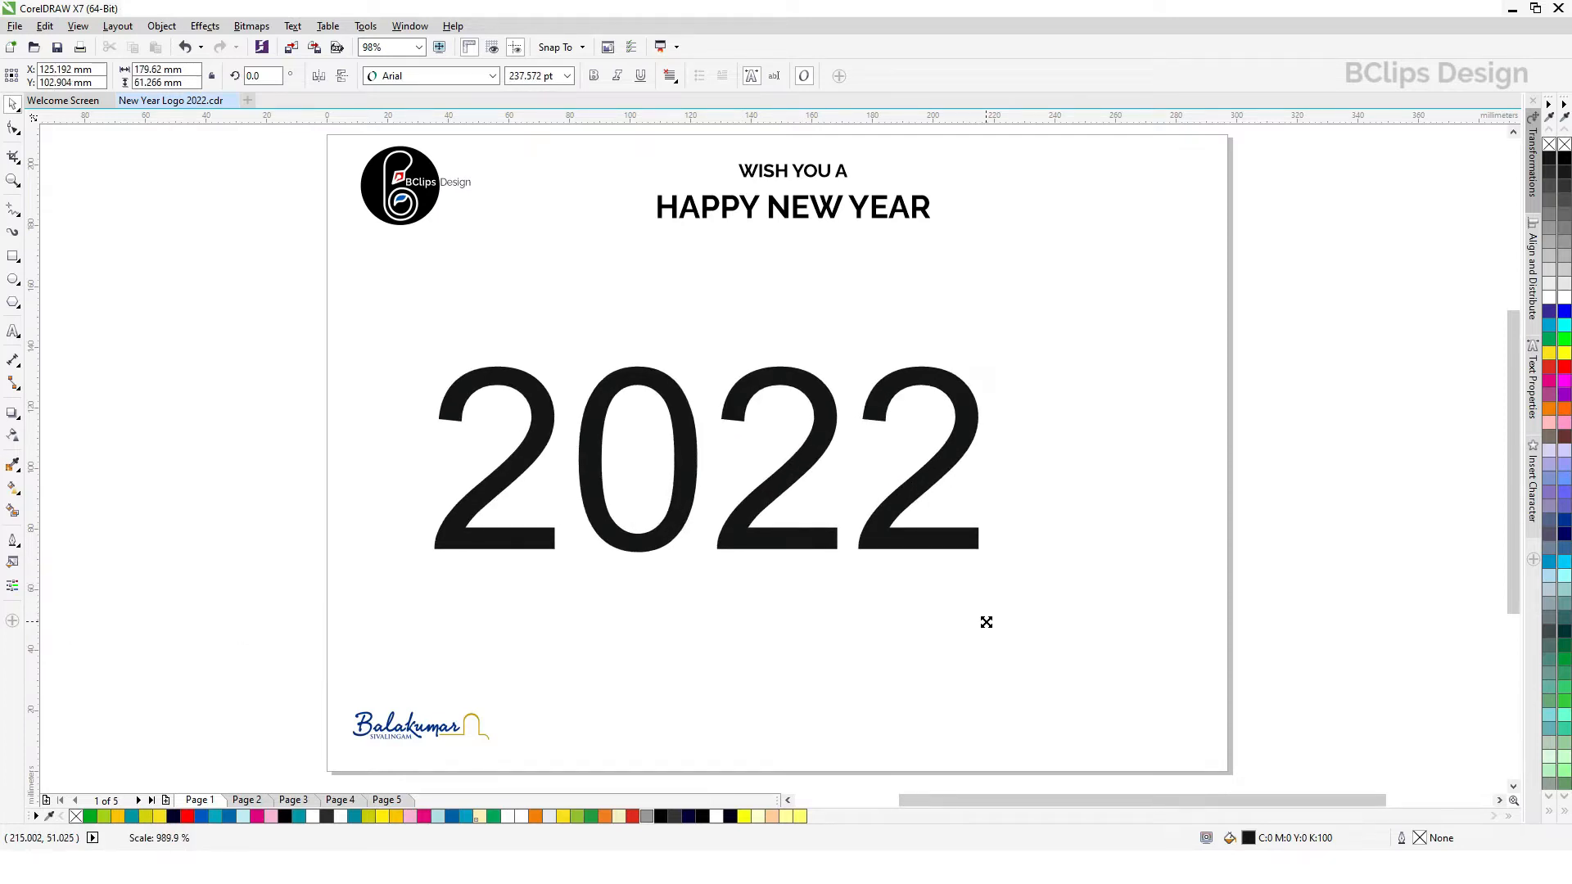
Step: Reposition the 2022 text and centre it on the page
drag(917, 483, 981, 447)
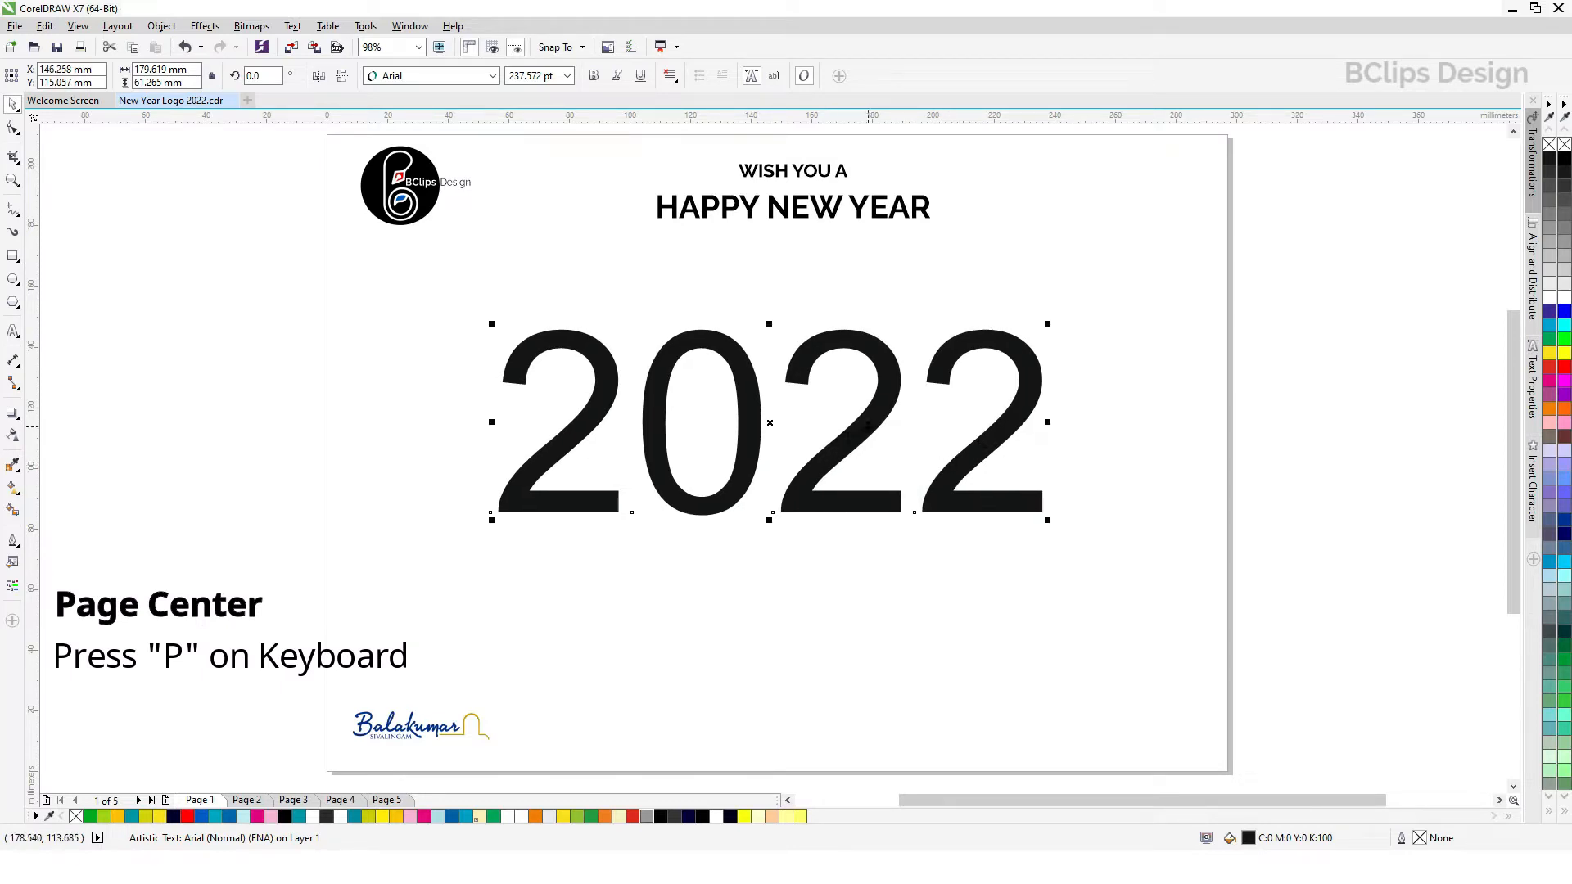
drag(867, 427, 927, 484)
key(p)
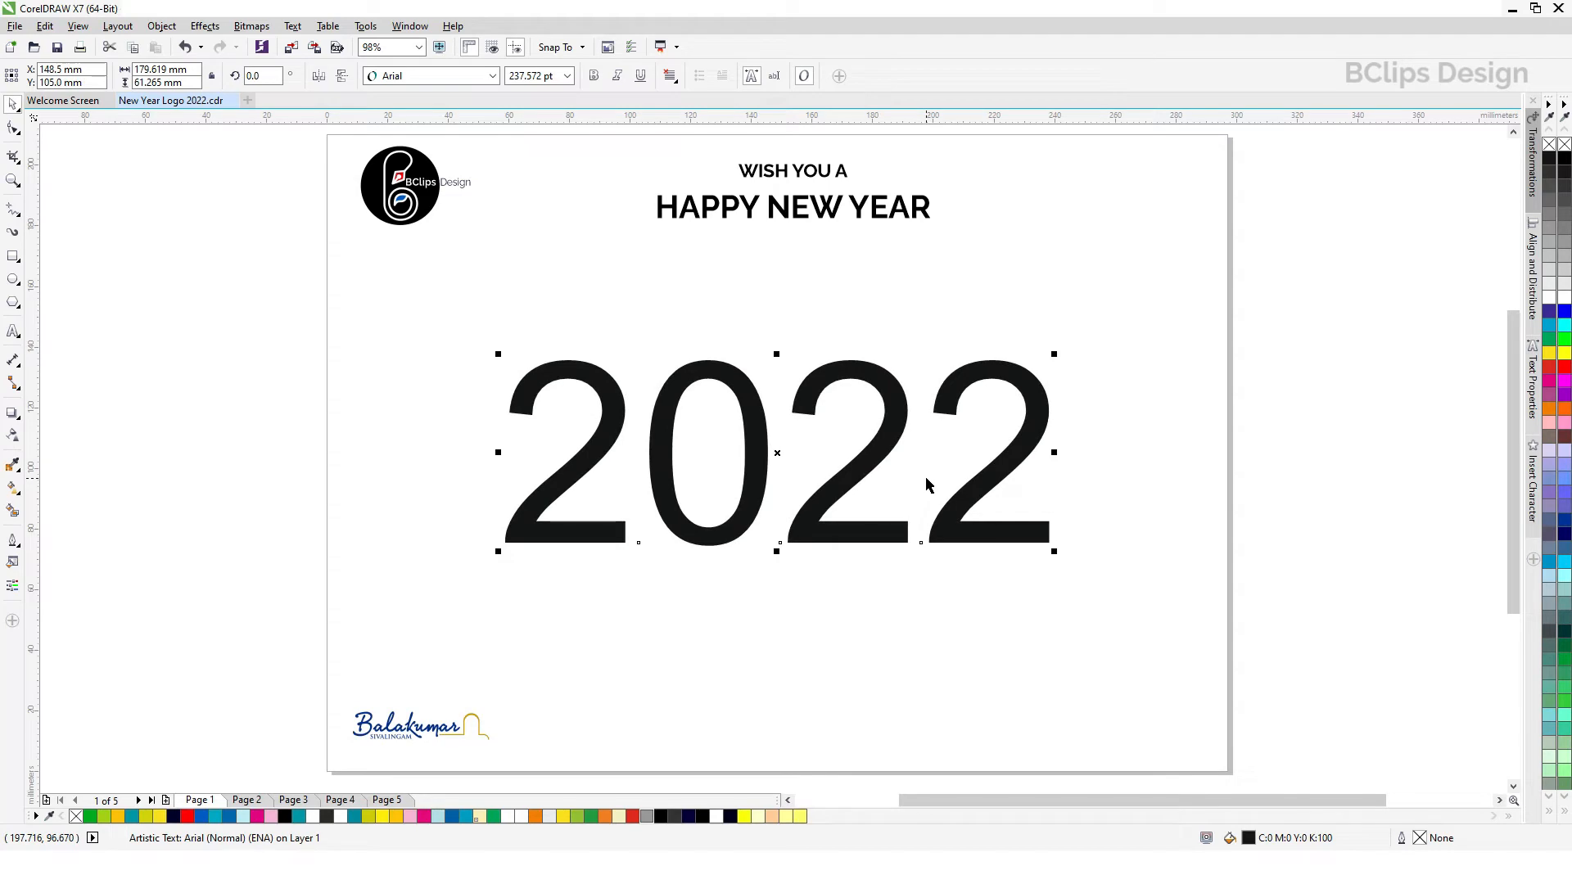
Step: Set the 2022 text's font to Baliday and enlarge it to about 192 mm wide in the middle of the page
click(456, 76)
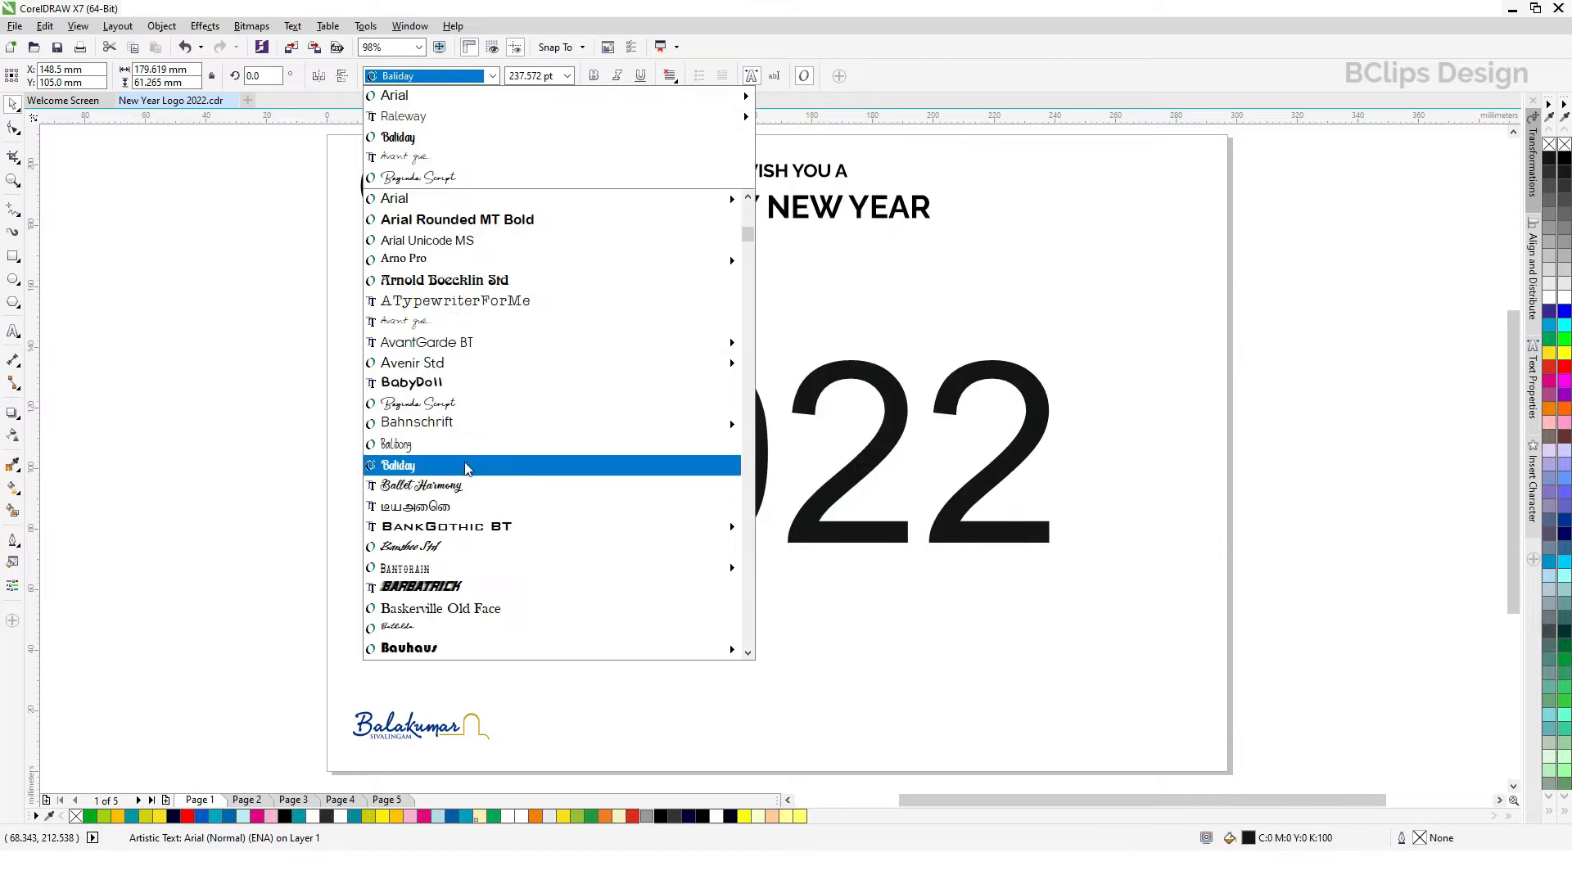
click(468, 466)
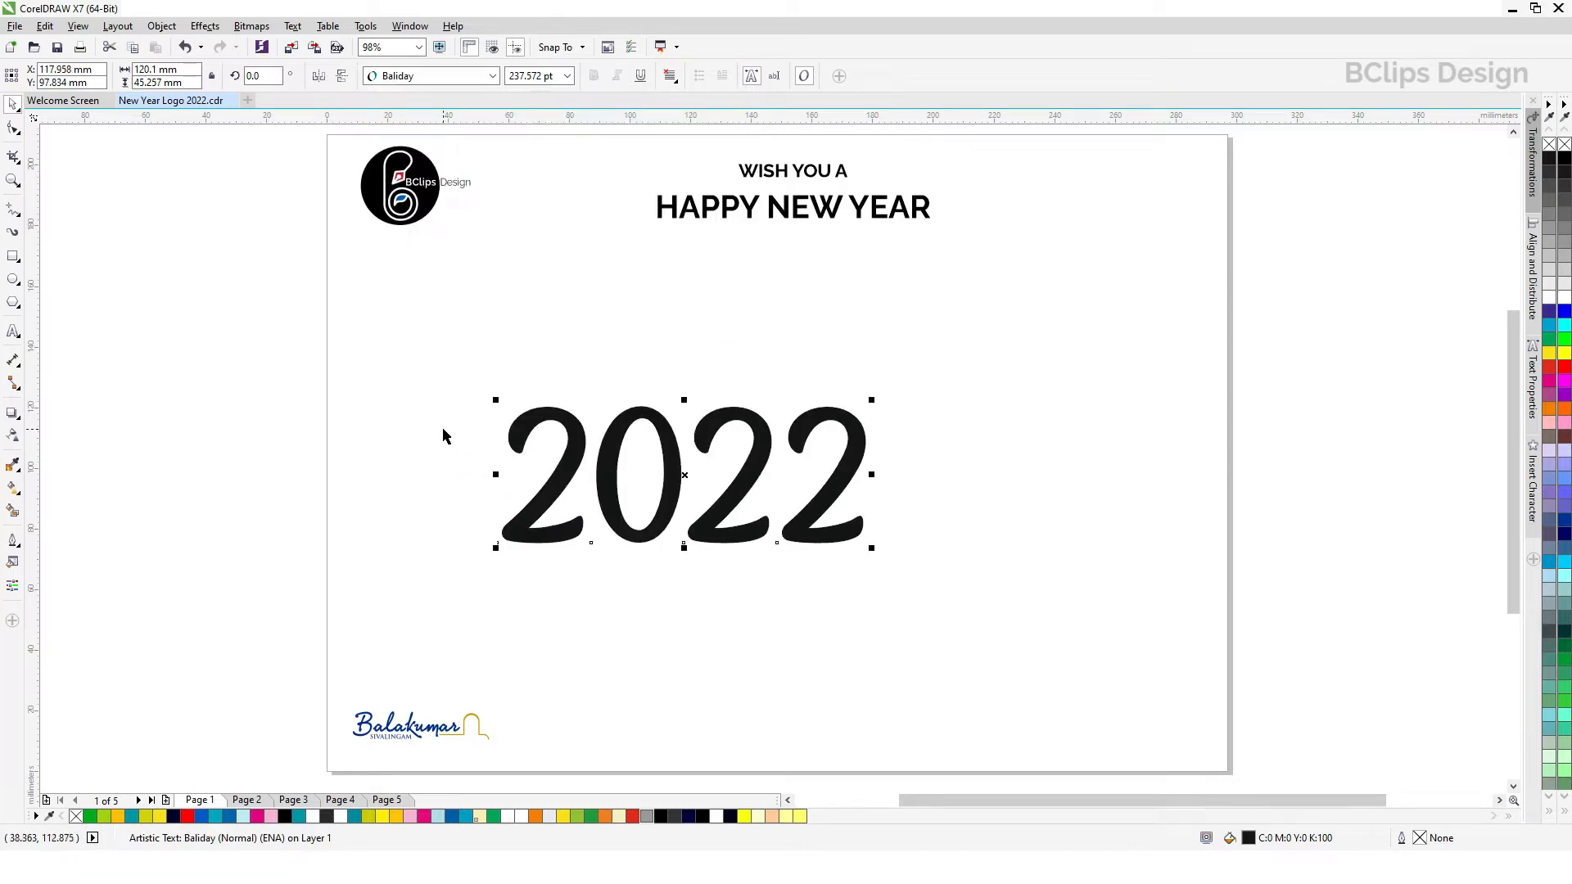
drag(835, 486, 821, 432)
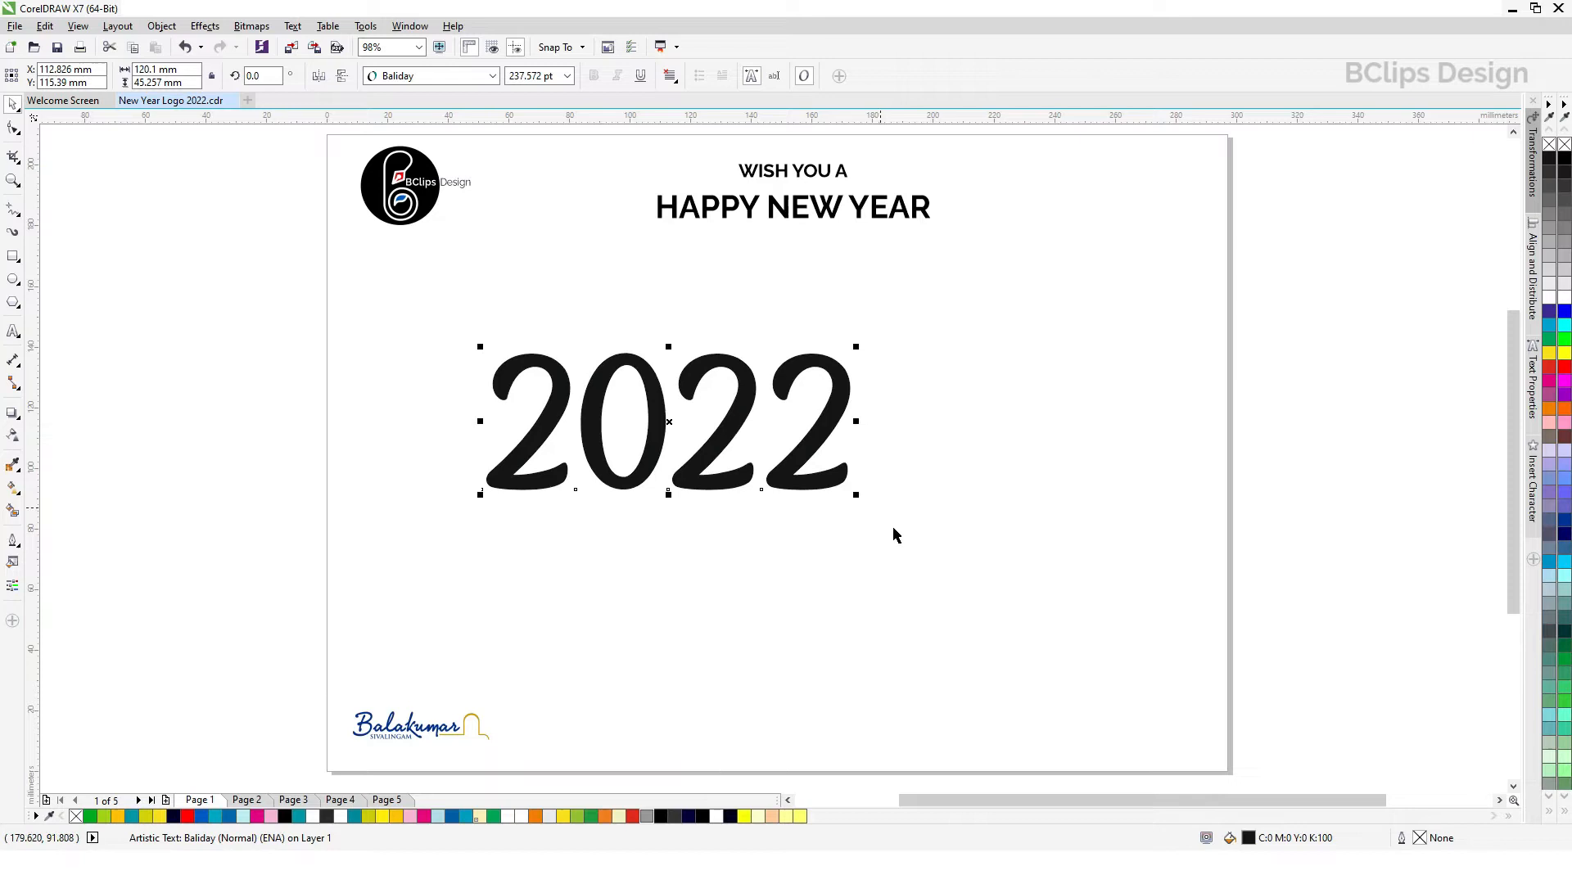
drag(856, 495, 1078, 619)
drag(994, 516, 993, 494)
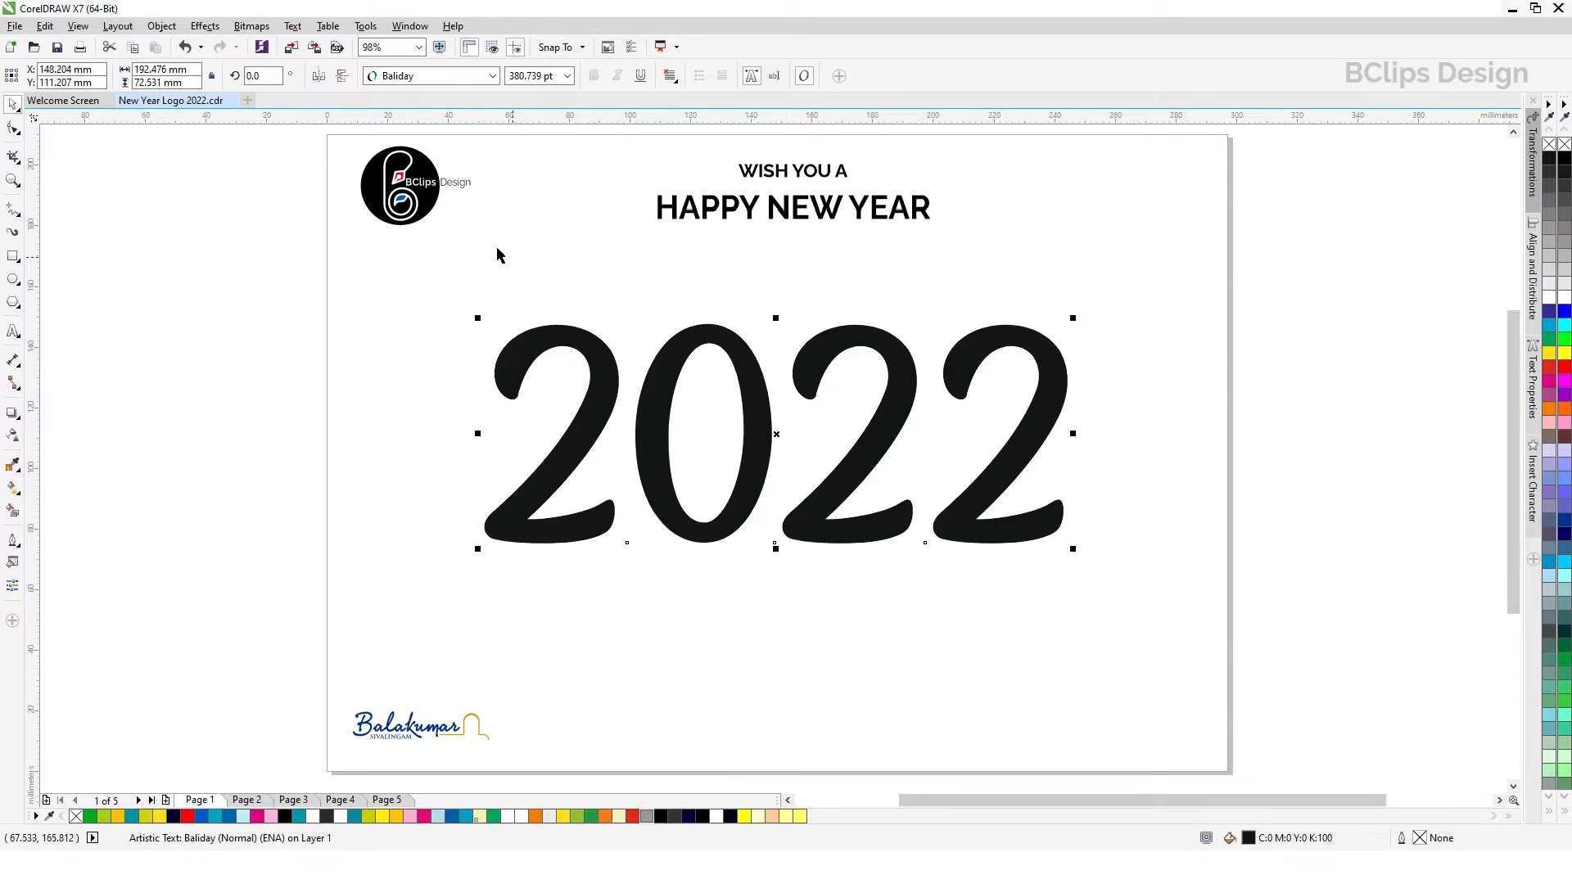
Step: Convert the 2022 text to curves and break the curve apart
click(163, 26)
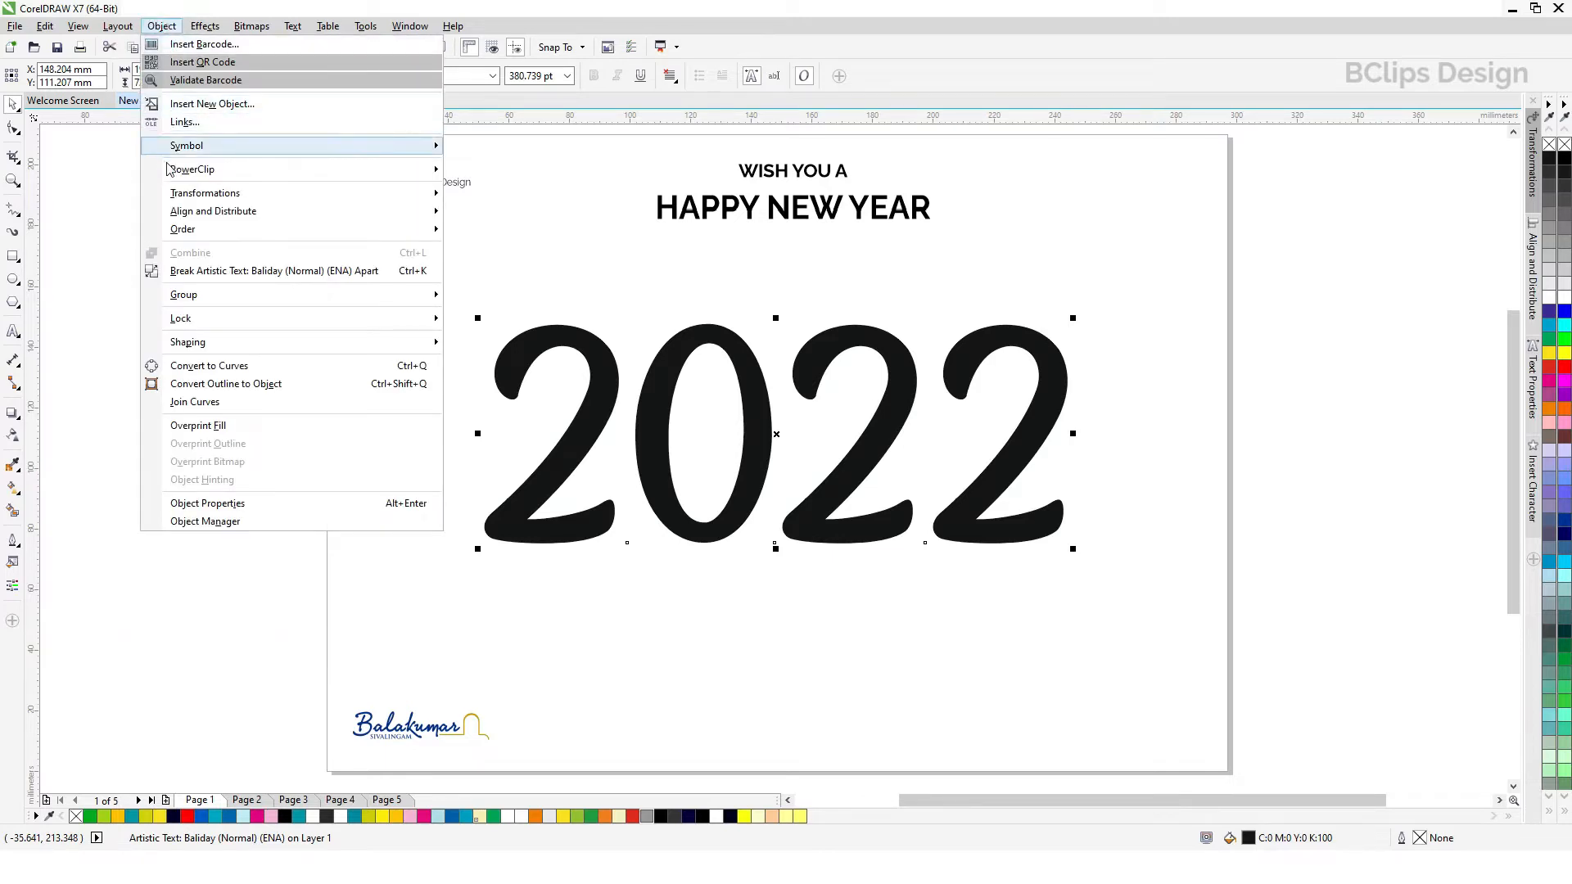
click(220, 366)
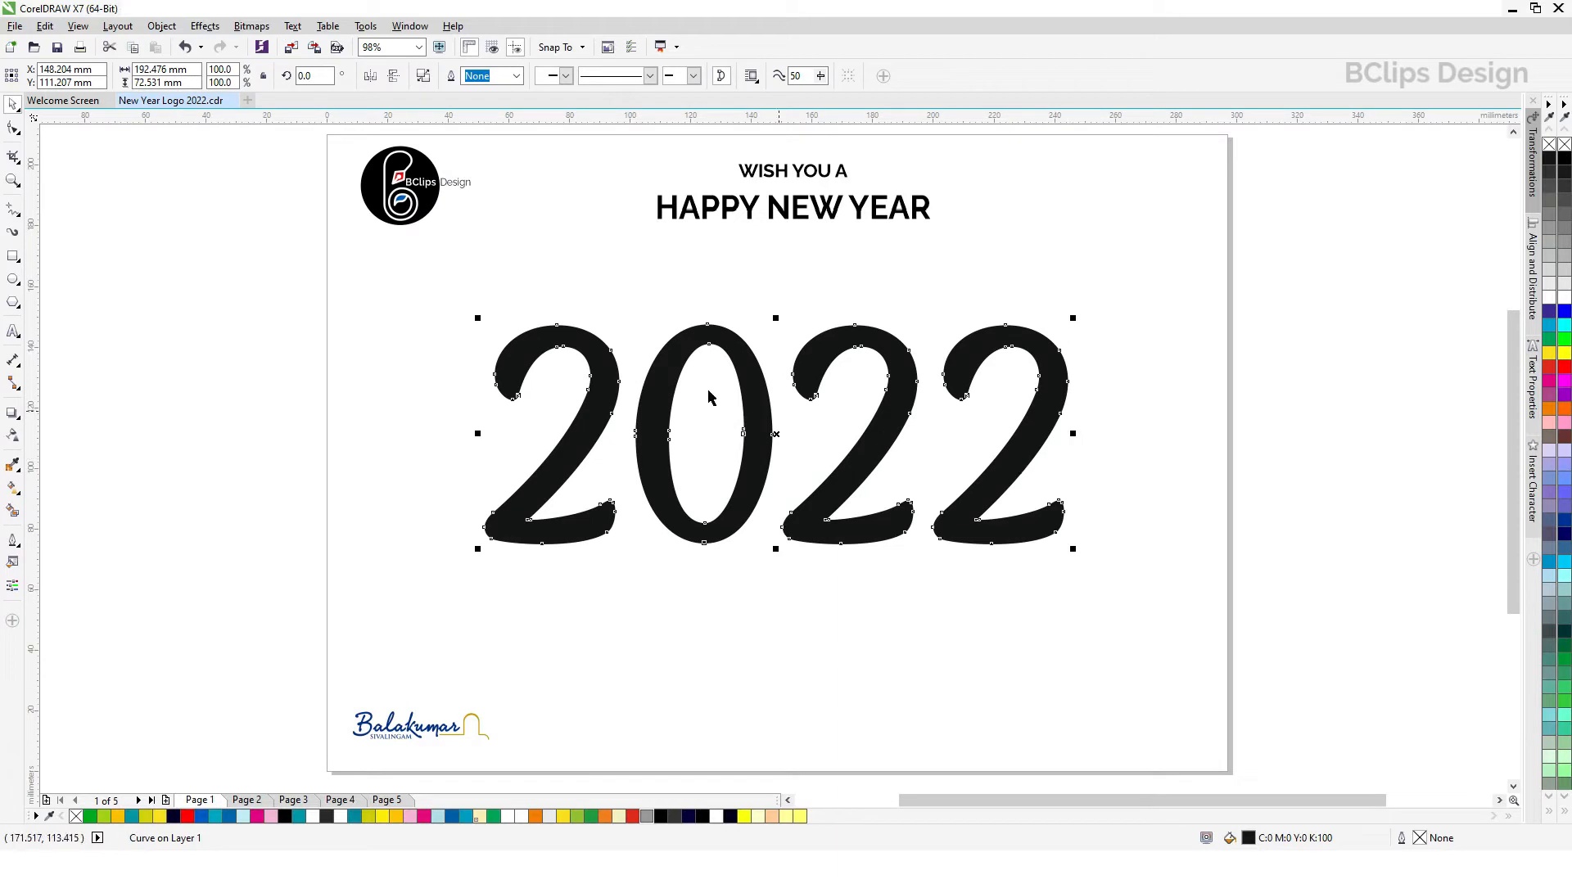
click(168, 28)
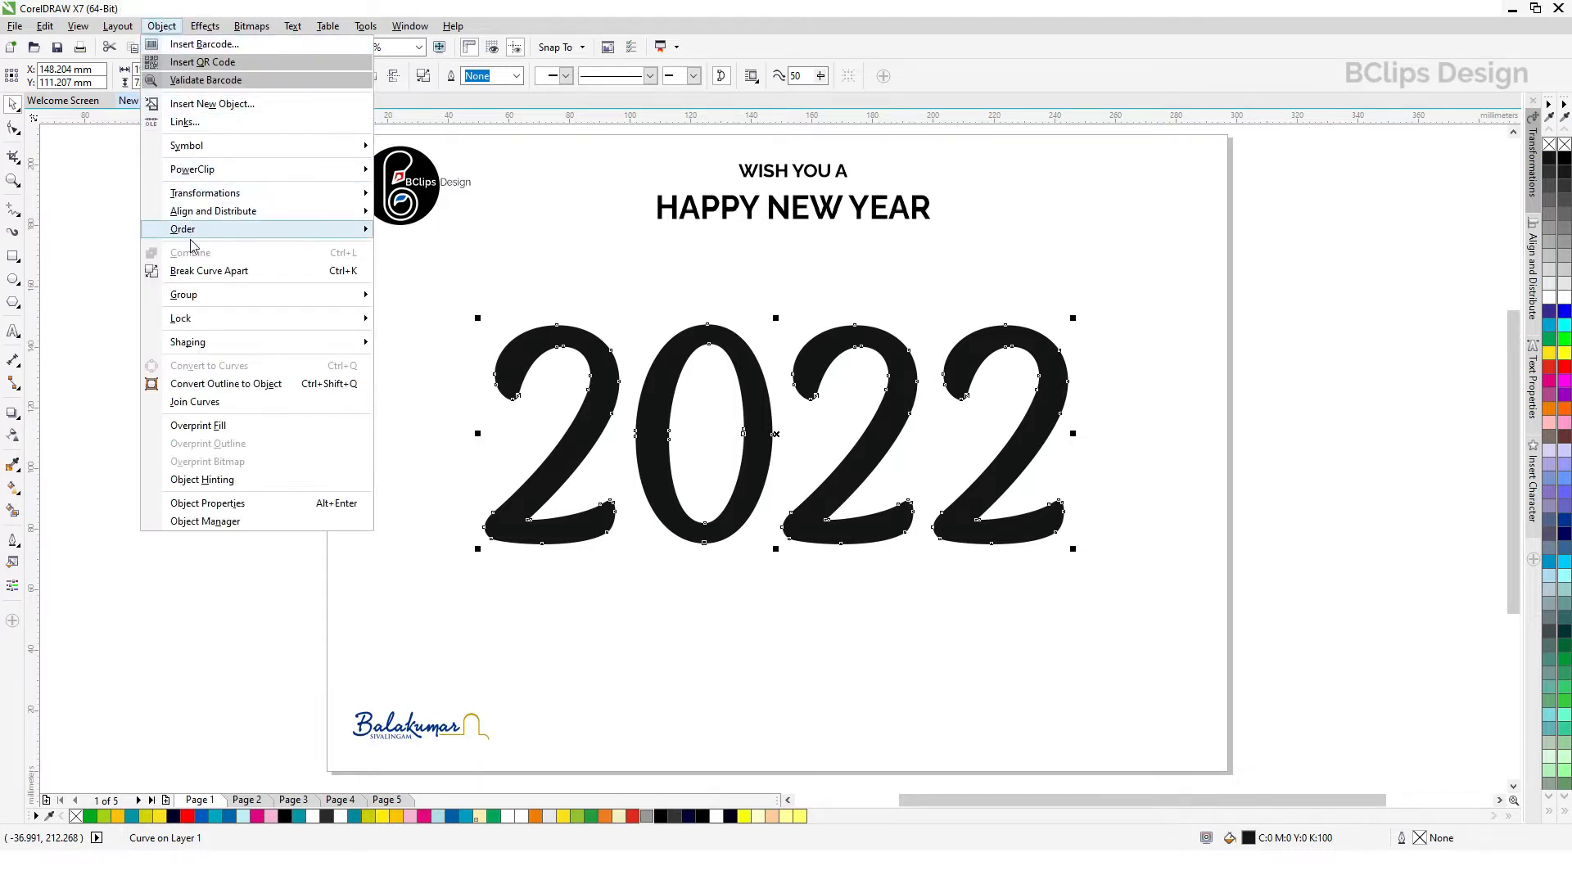
click(206, 271)
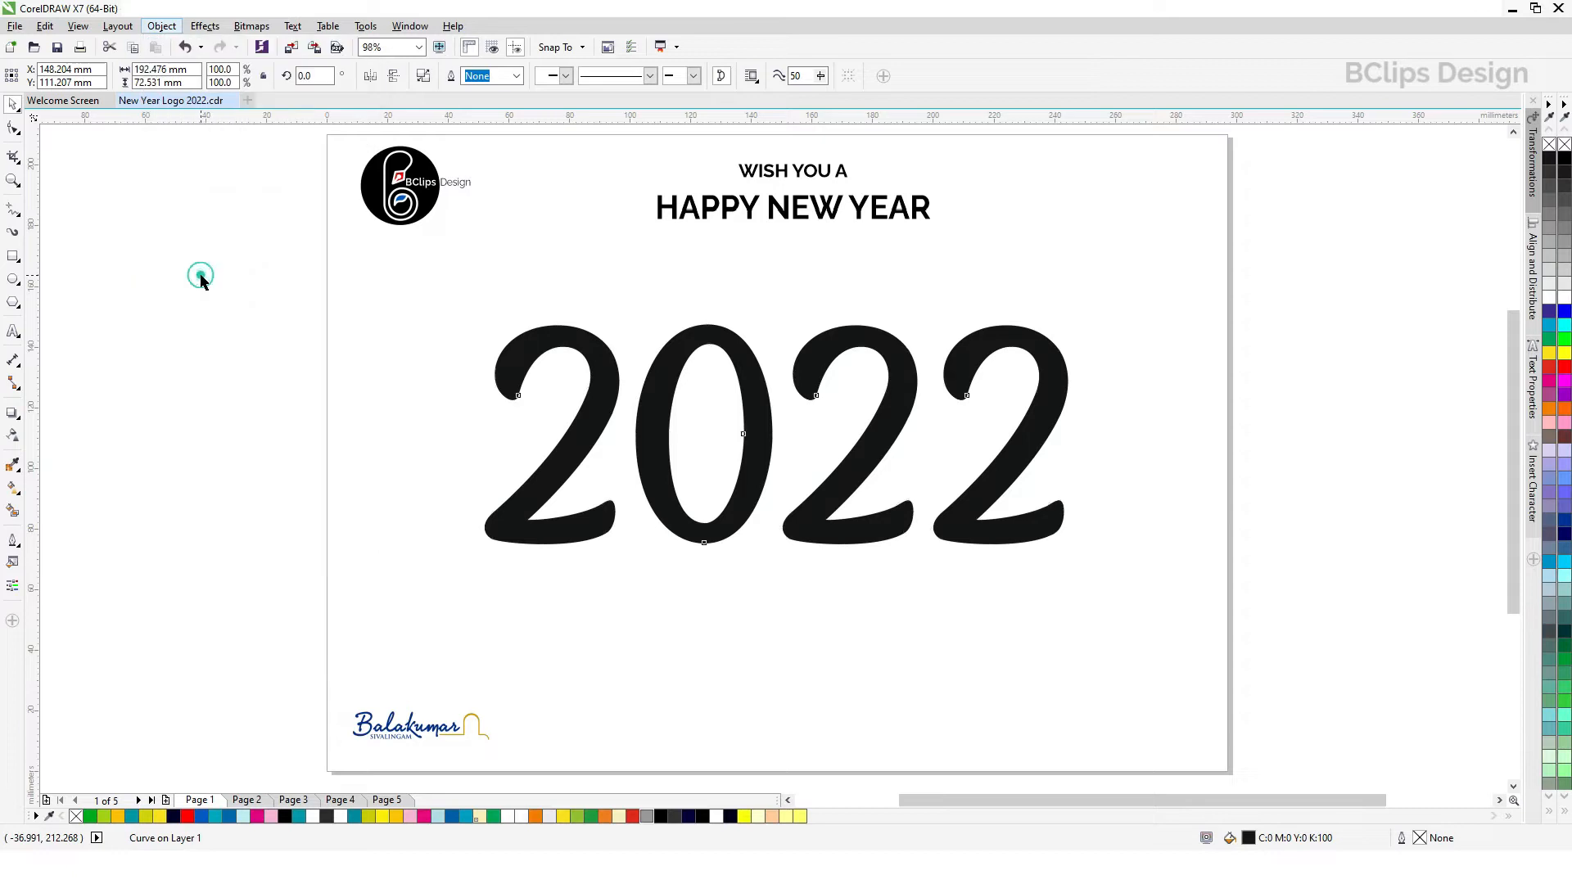
Step: Delete the inner and outer shapes of the zero
click(709, 627)
click(726, 465)
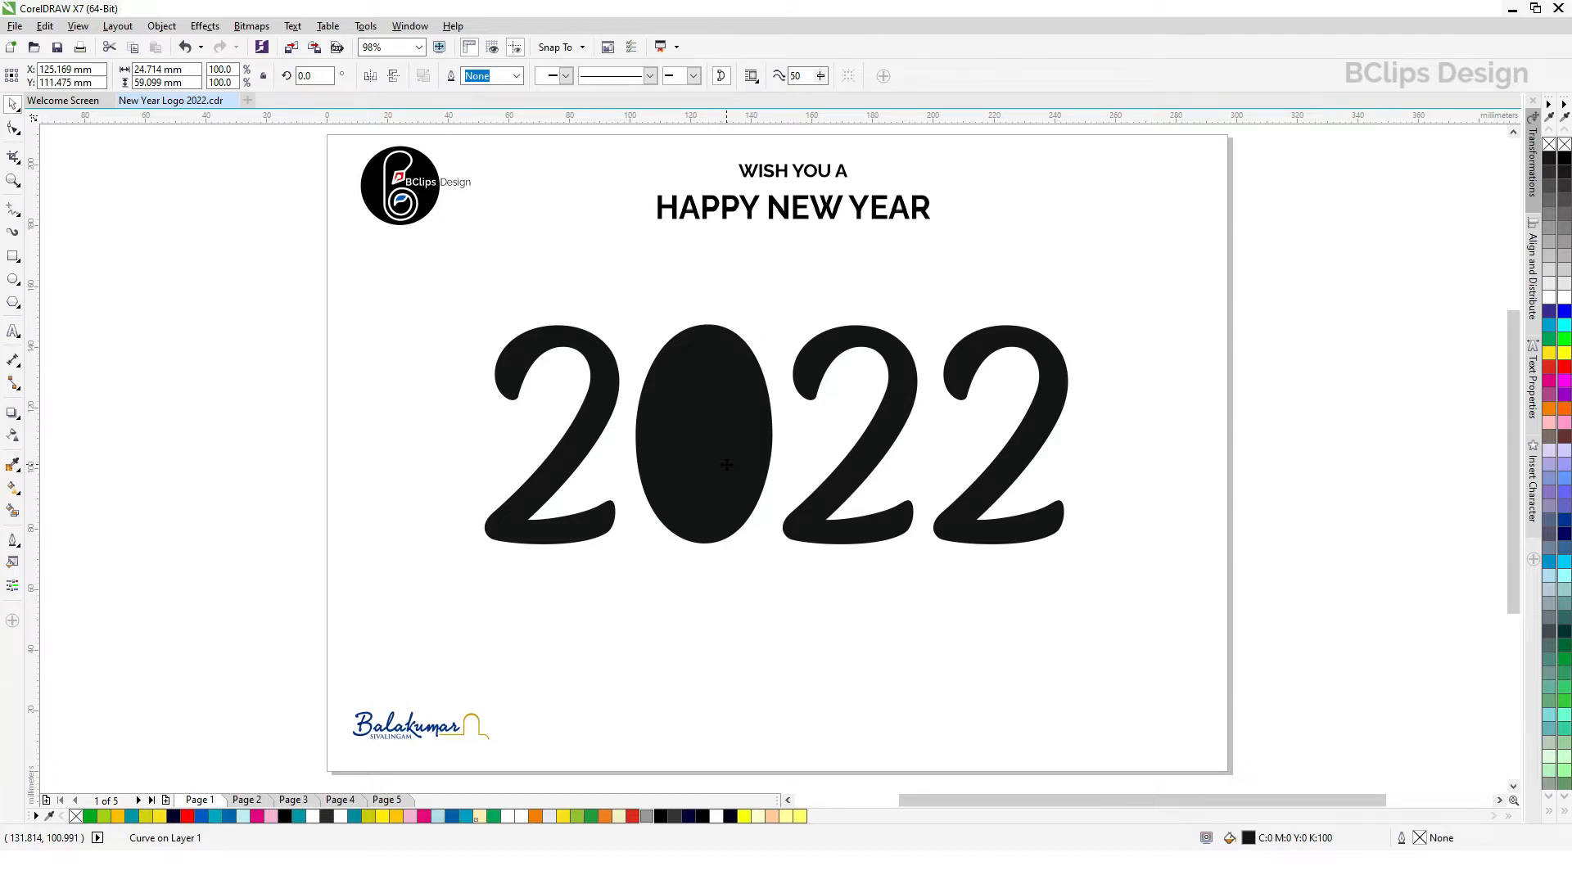
key(Delete)
click(739, 419)
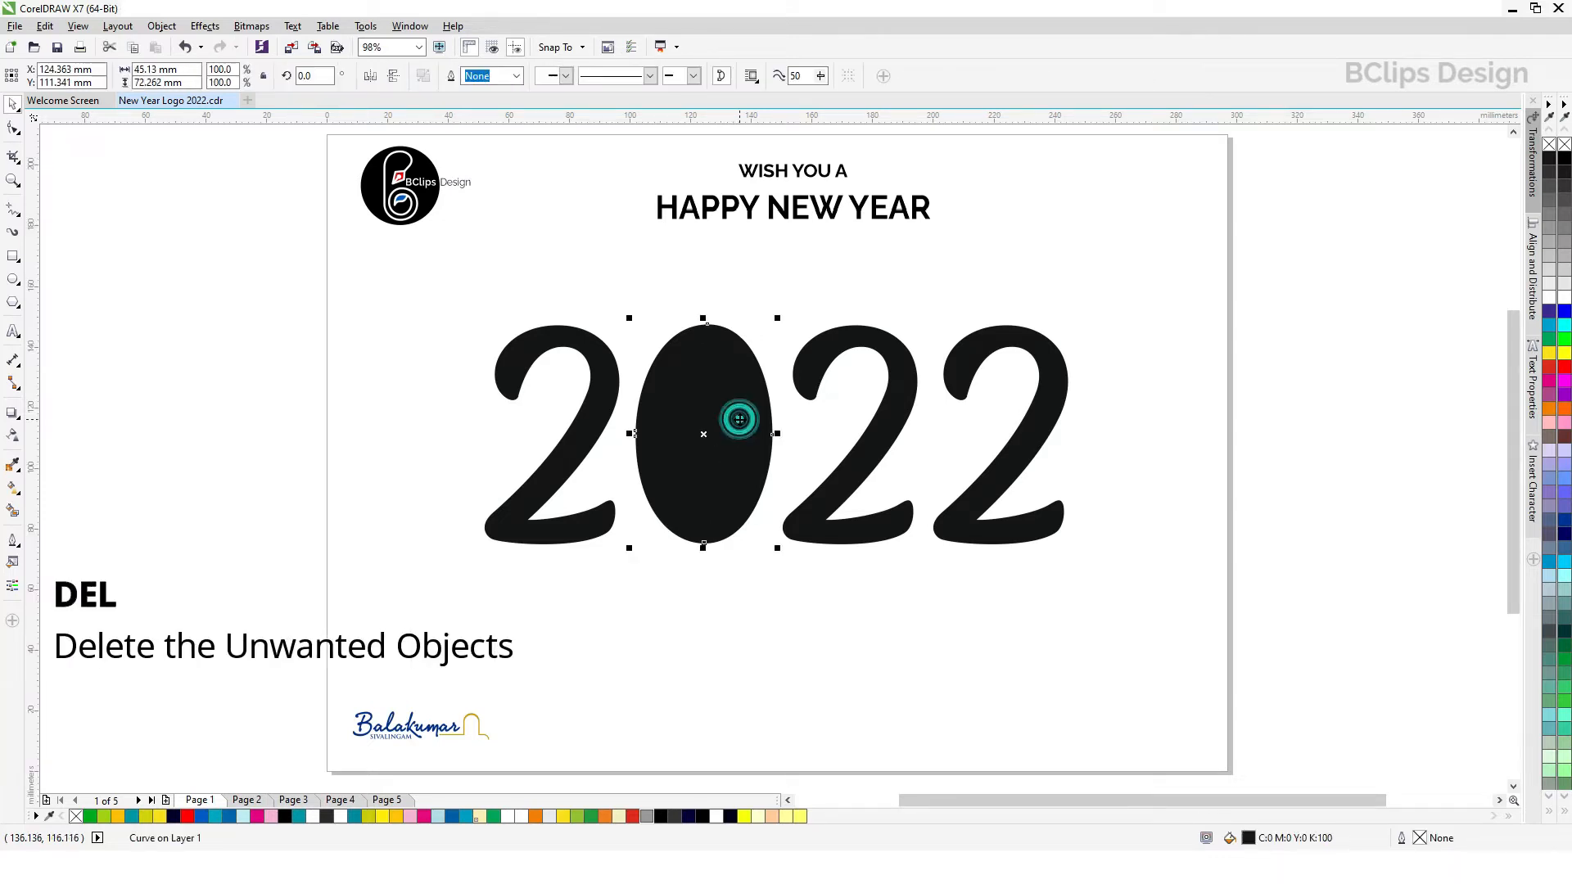
key(Delete)
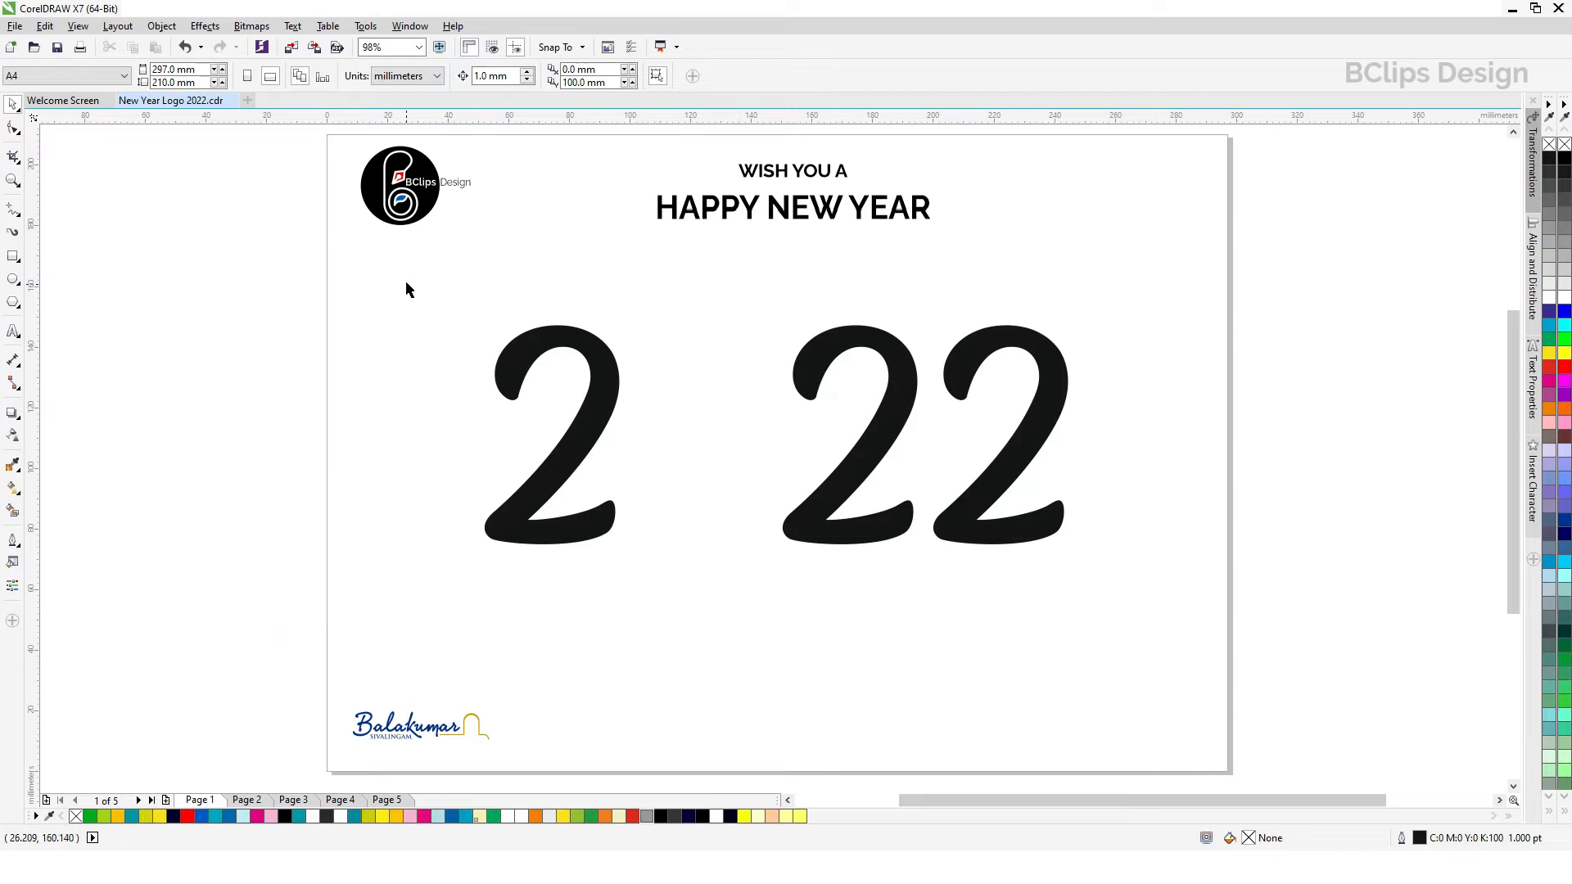
Step: Move the first 2 toward the page's left edge, and mirror the middle 2 horizontally, placing it beside the last 2
drag(464, 308, 723, 600)
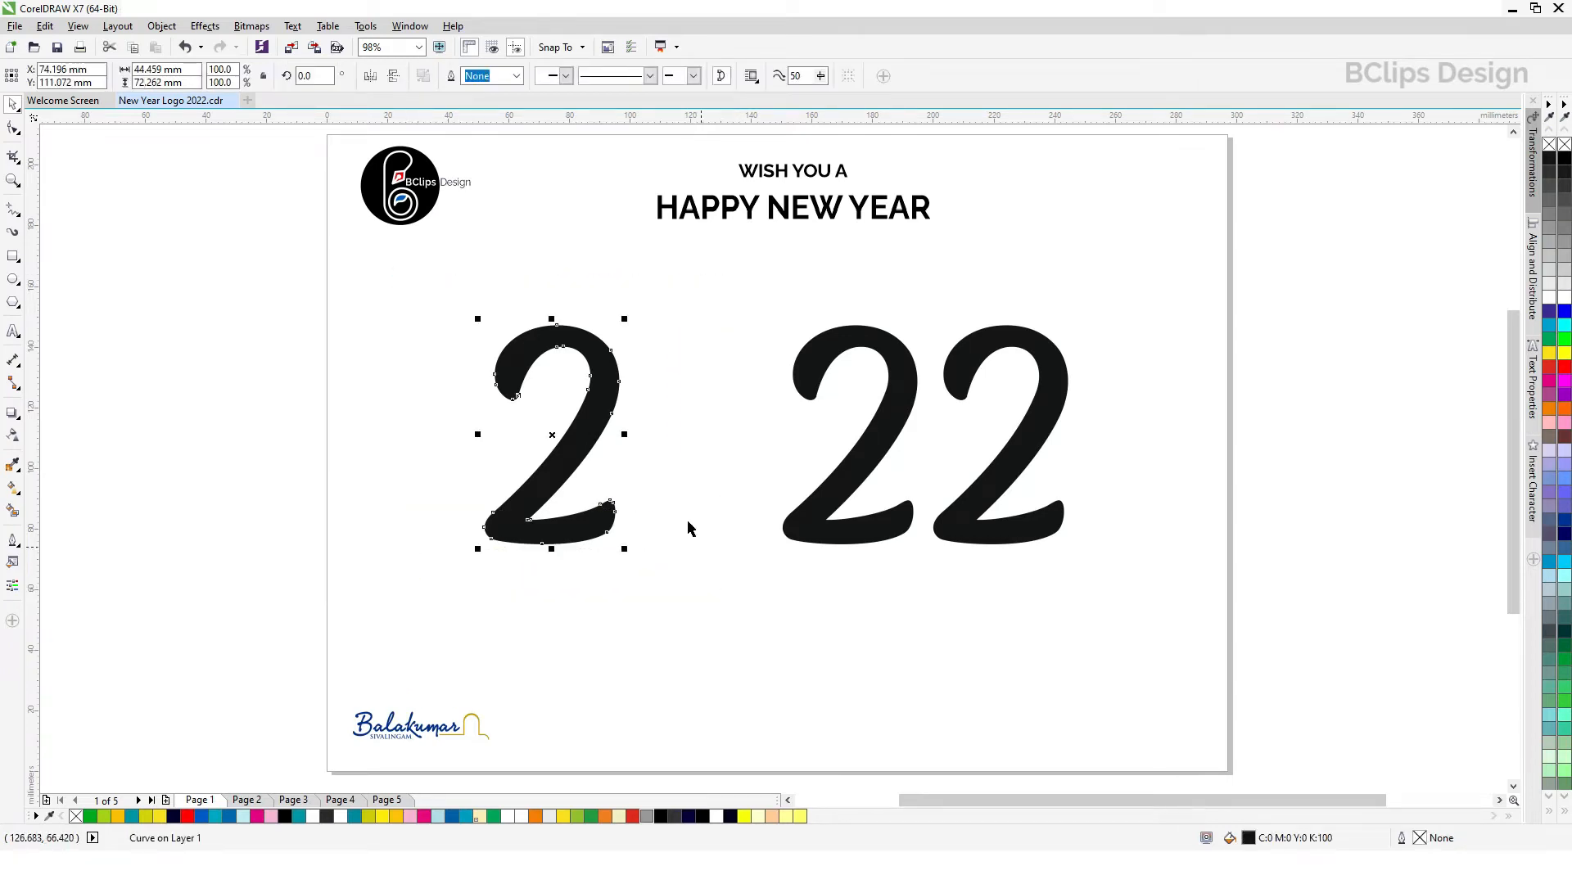
drag(602, 410, 491, 409)
drag(885, 459, 807, 457)
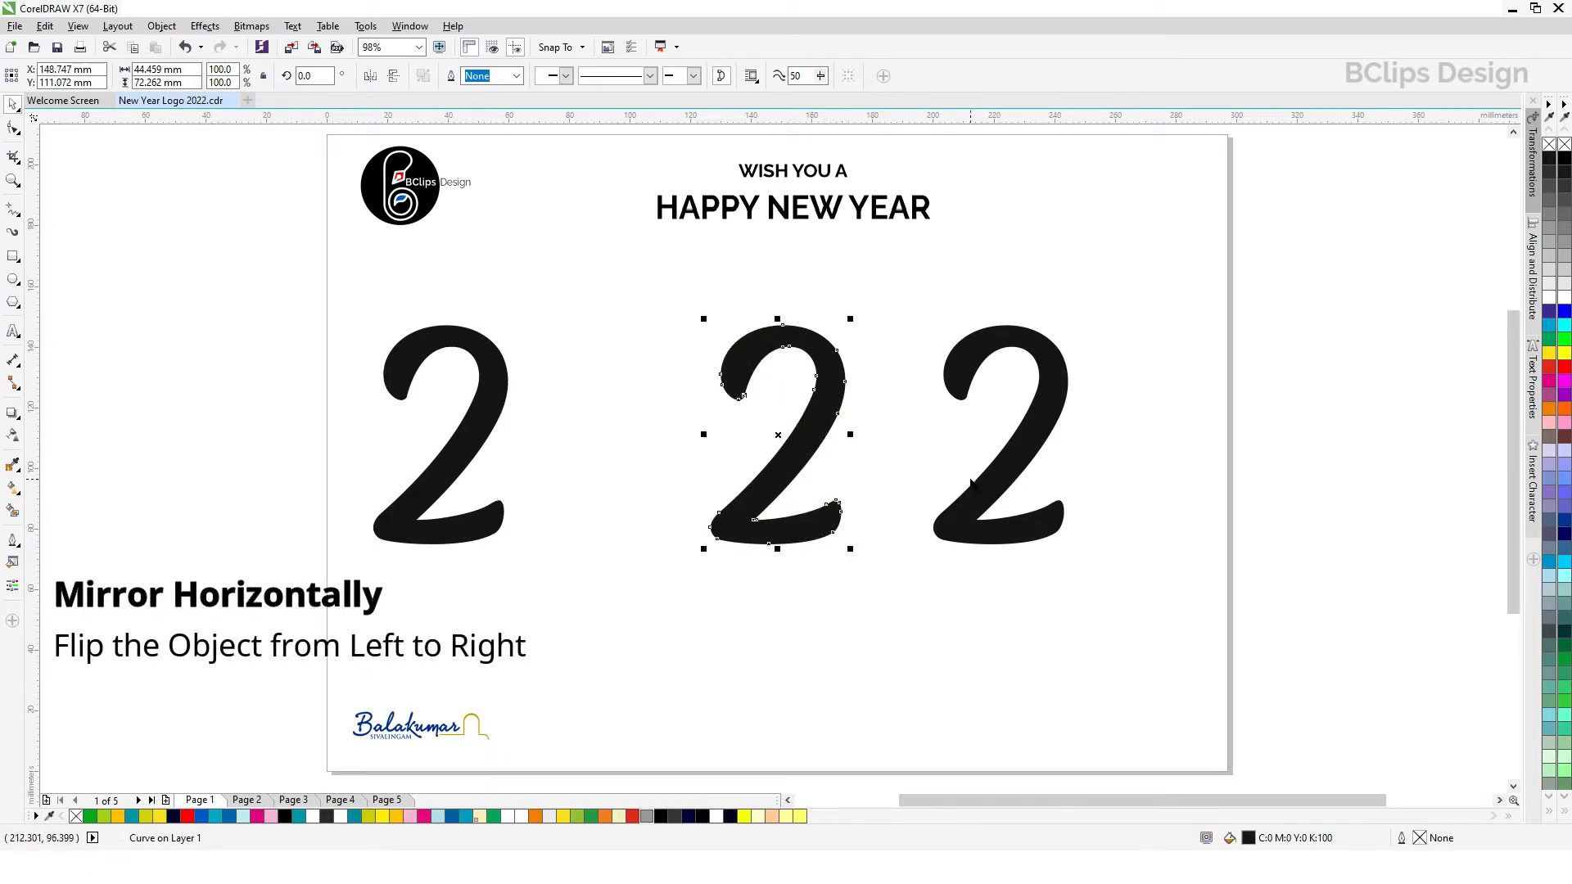
click(369, 76)
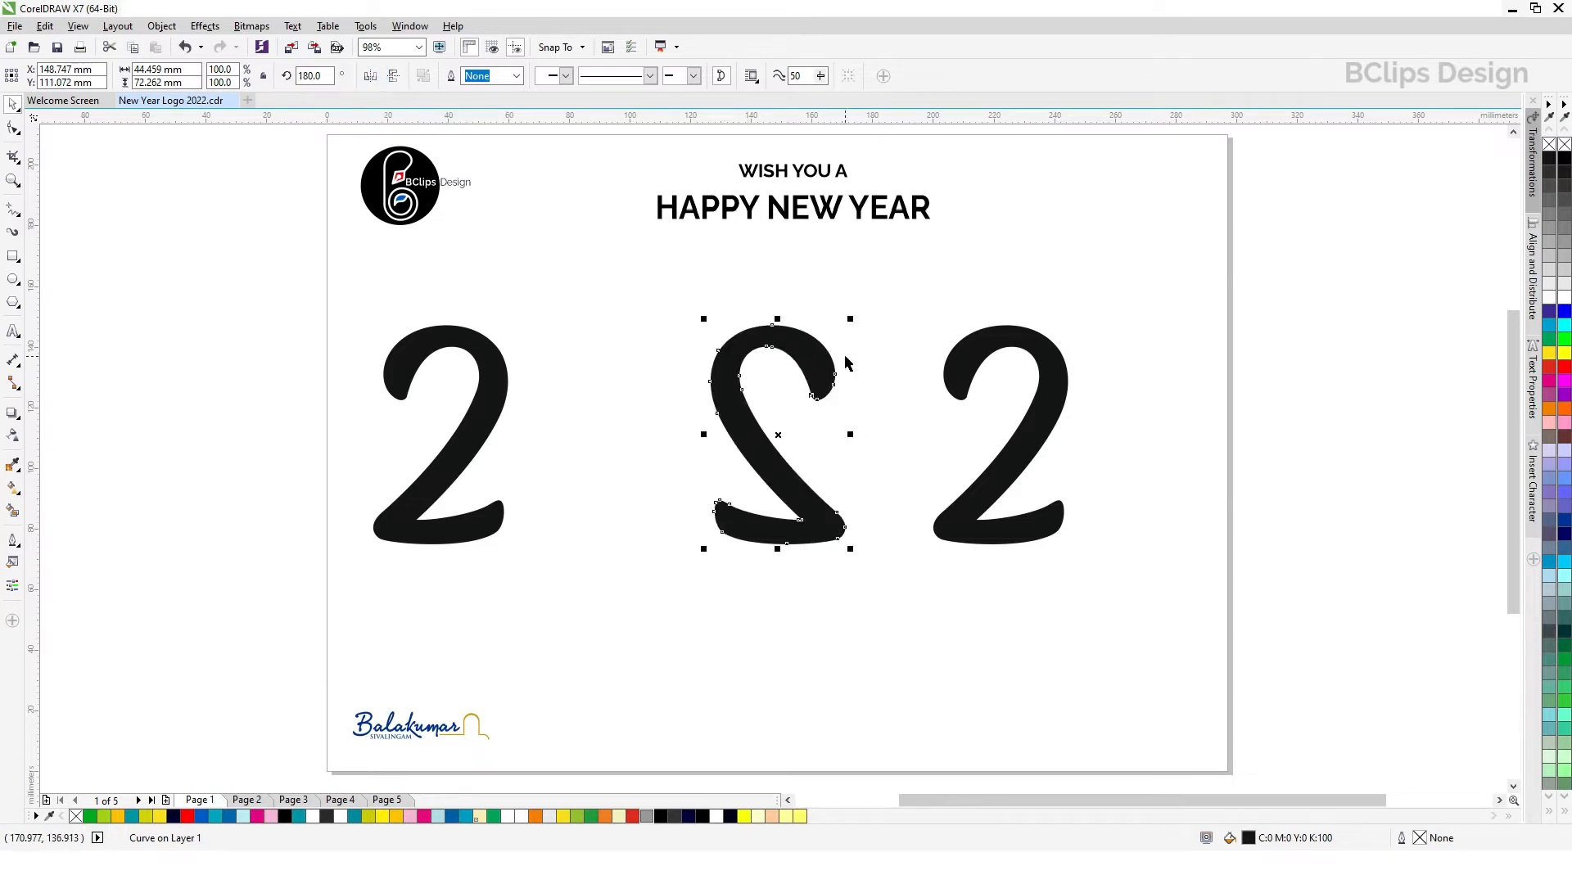
drag(815, 357, 894, 375)
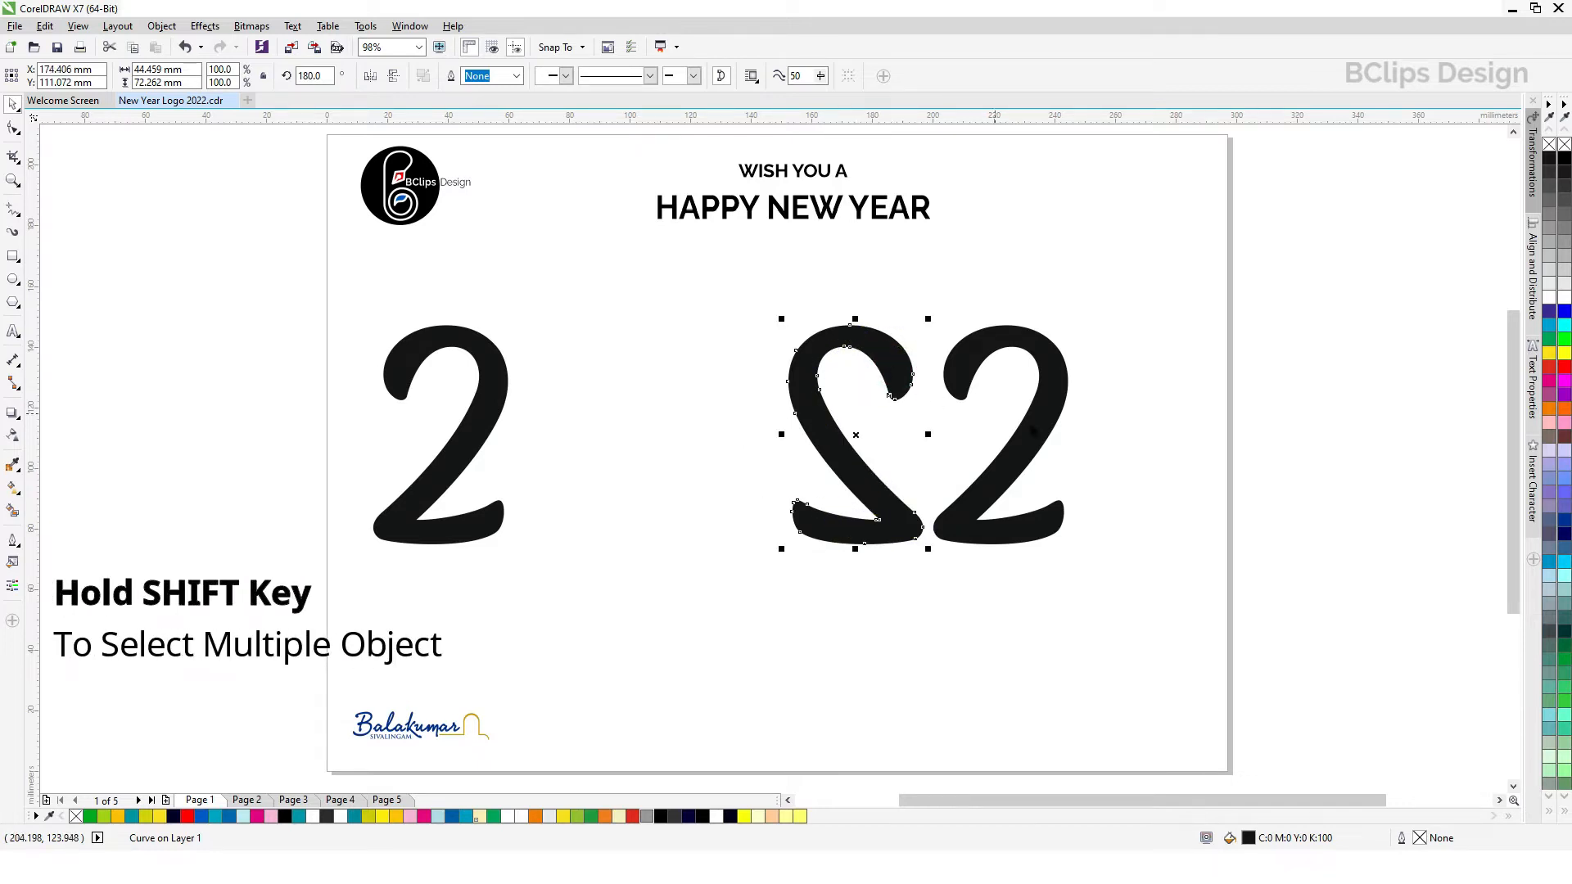
Step: Copy and paste the mirrored 2 together with the last 2, placing the duplicate pair in the lower middle of the page
click(974, 361)
shift+click(870, 365)
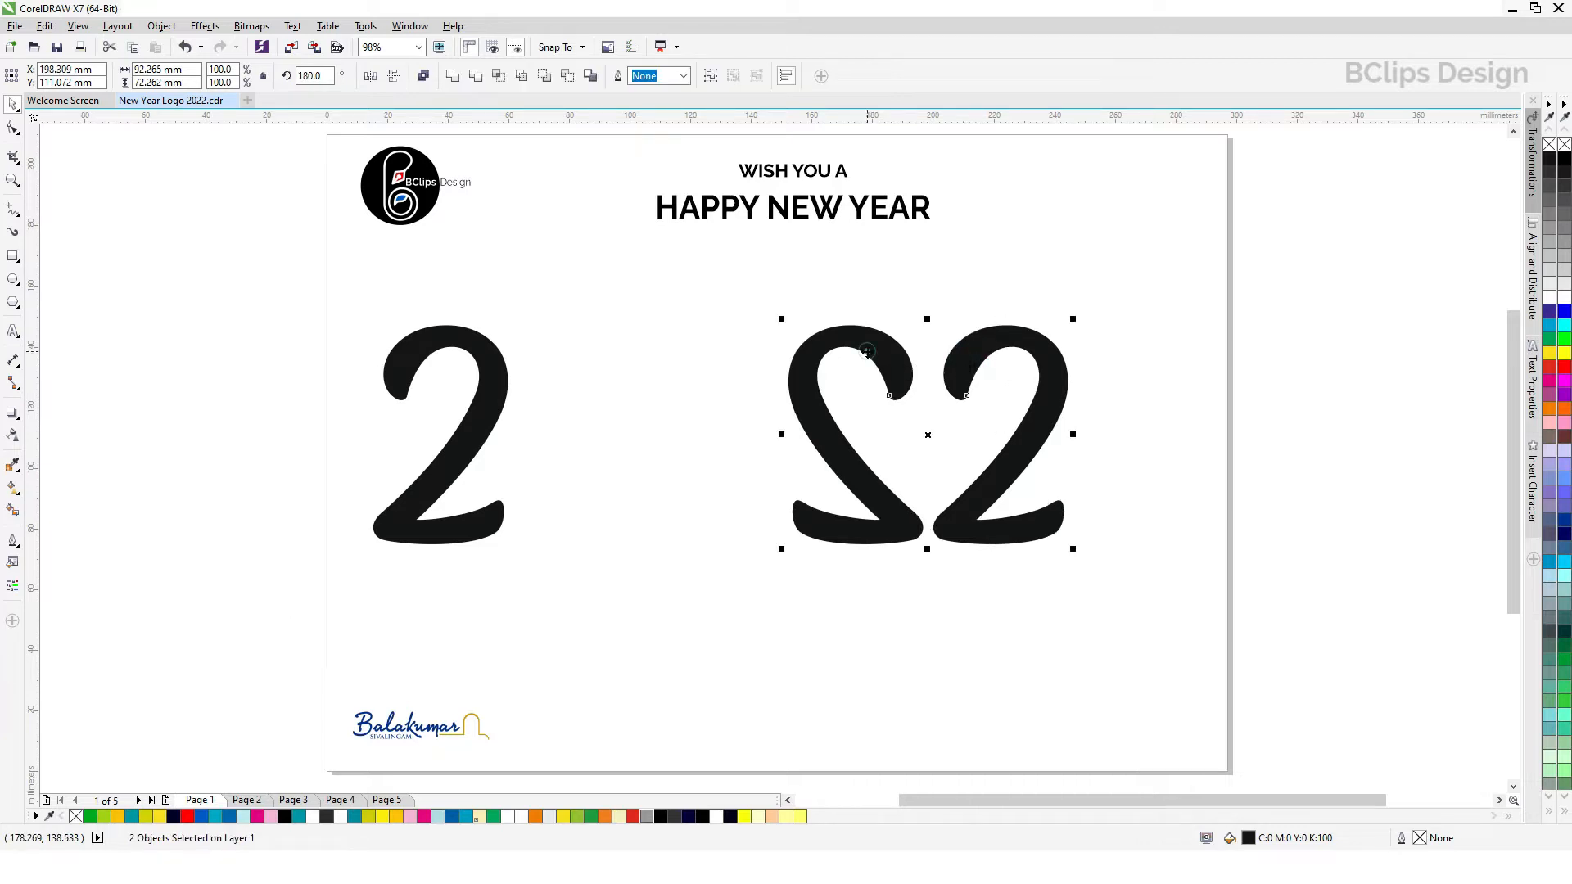
click(78, 27)
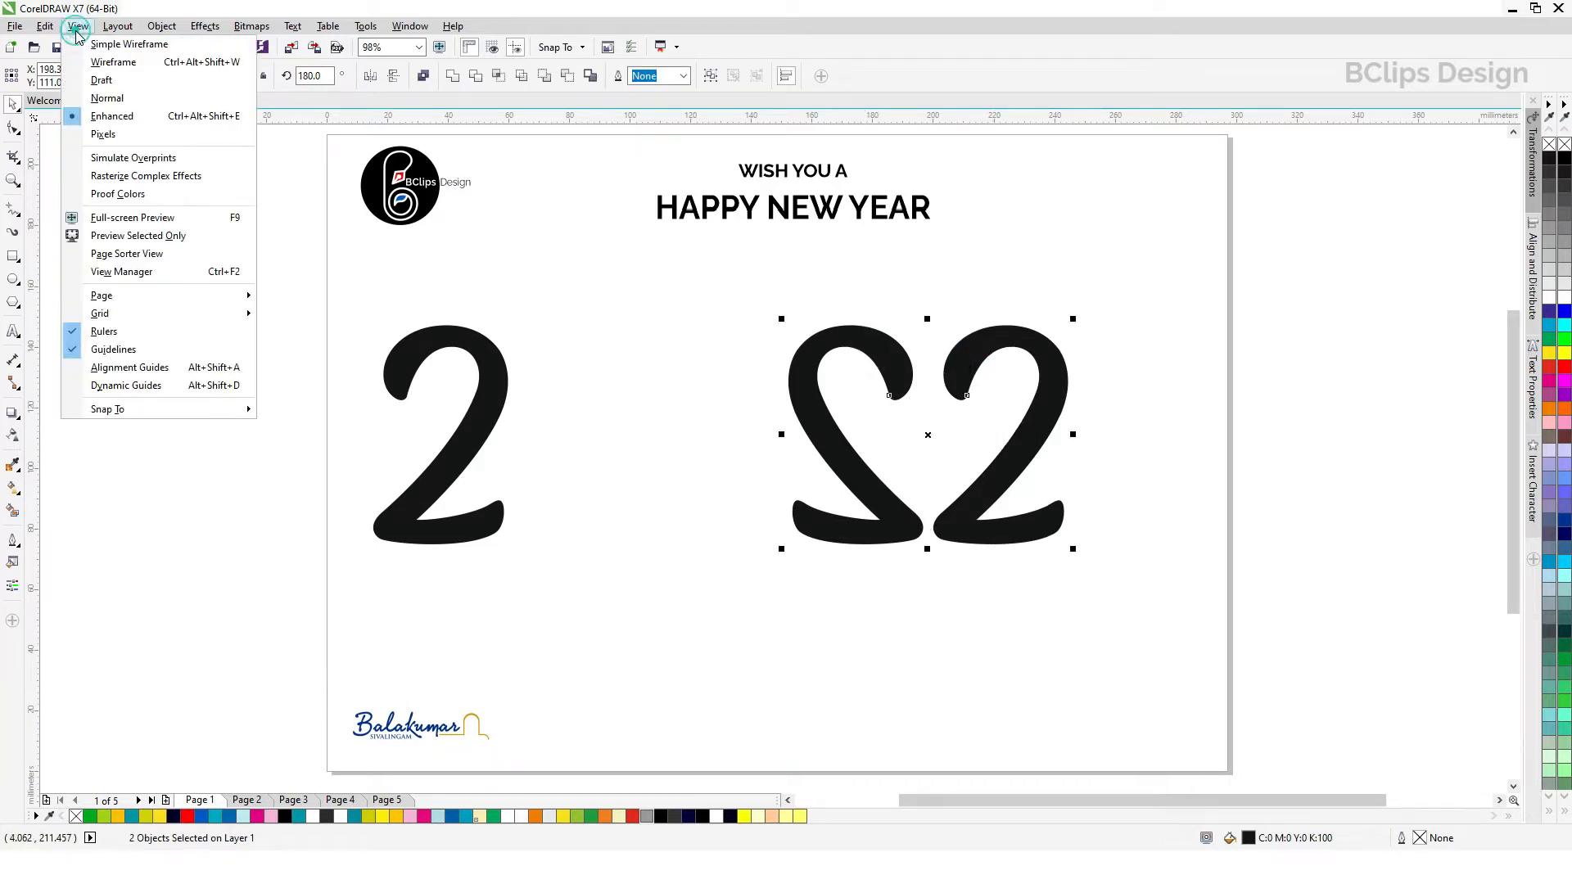
mouse_move(51, 31)
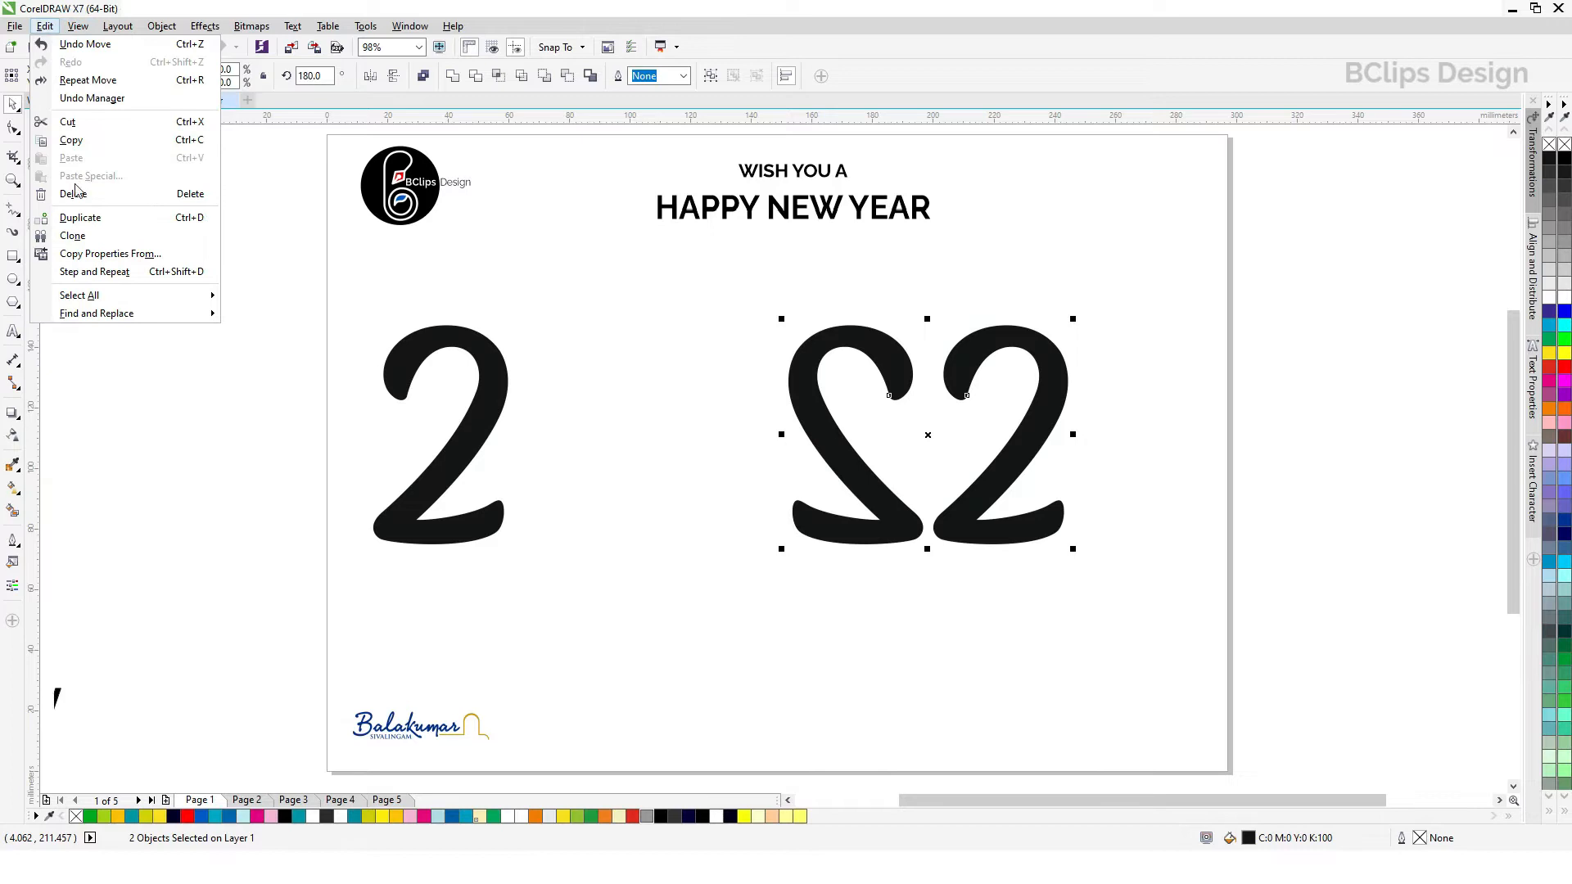
click(71, 140)
click(45, 26)
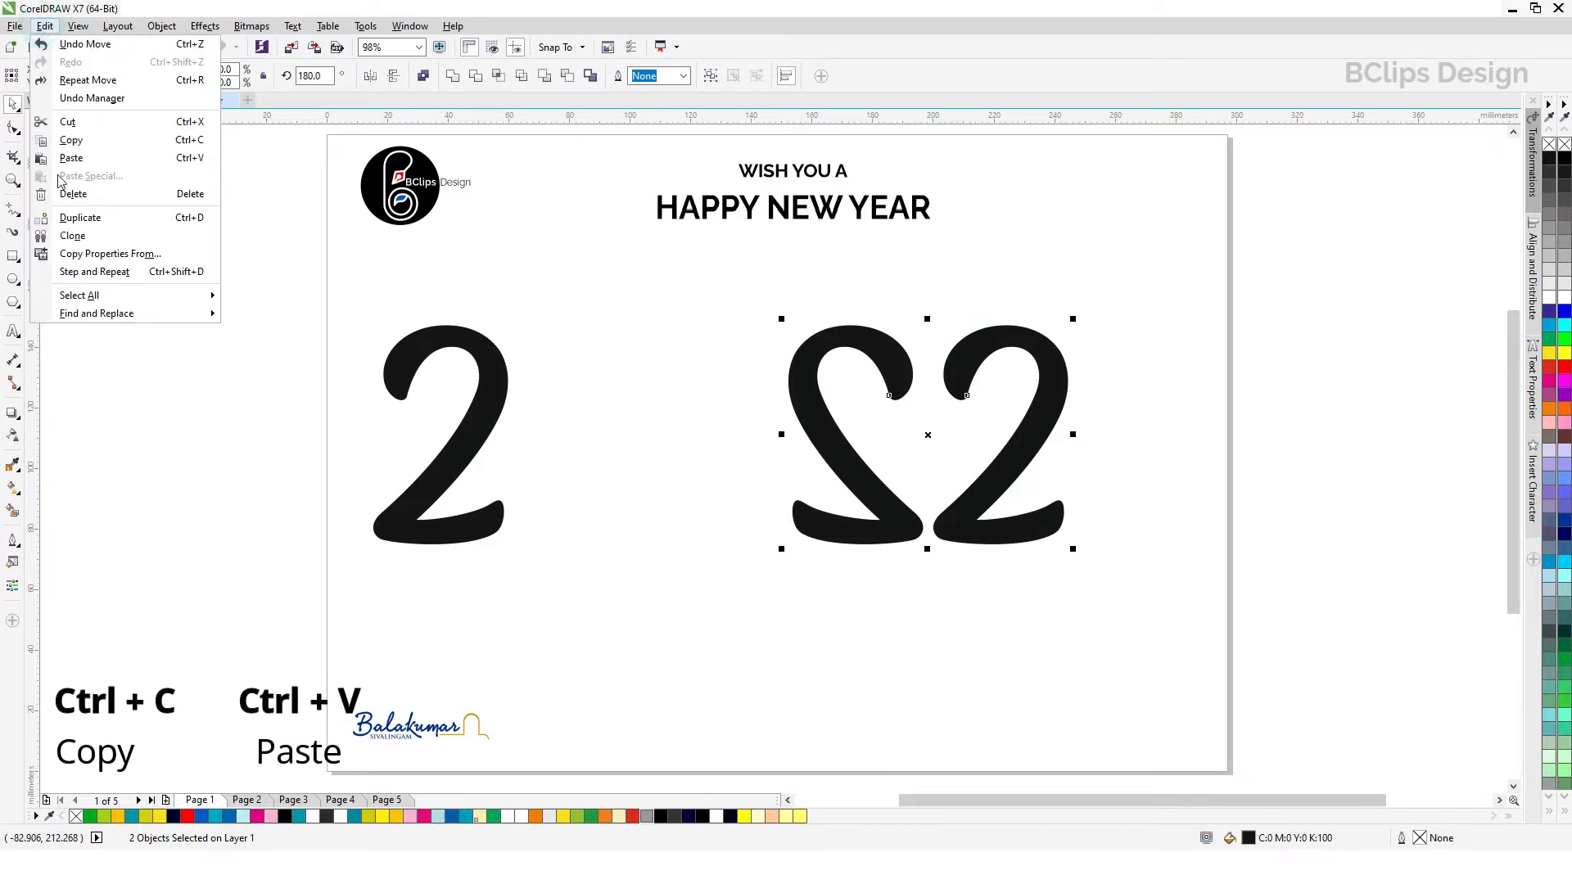
click(91, 157)
drag(923, 346, 637, 548)
click(915, 582)
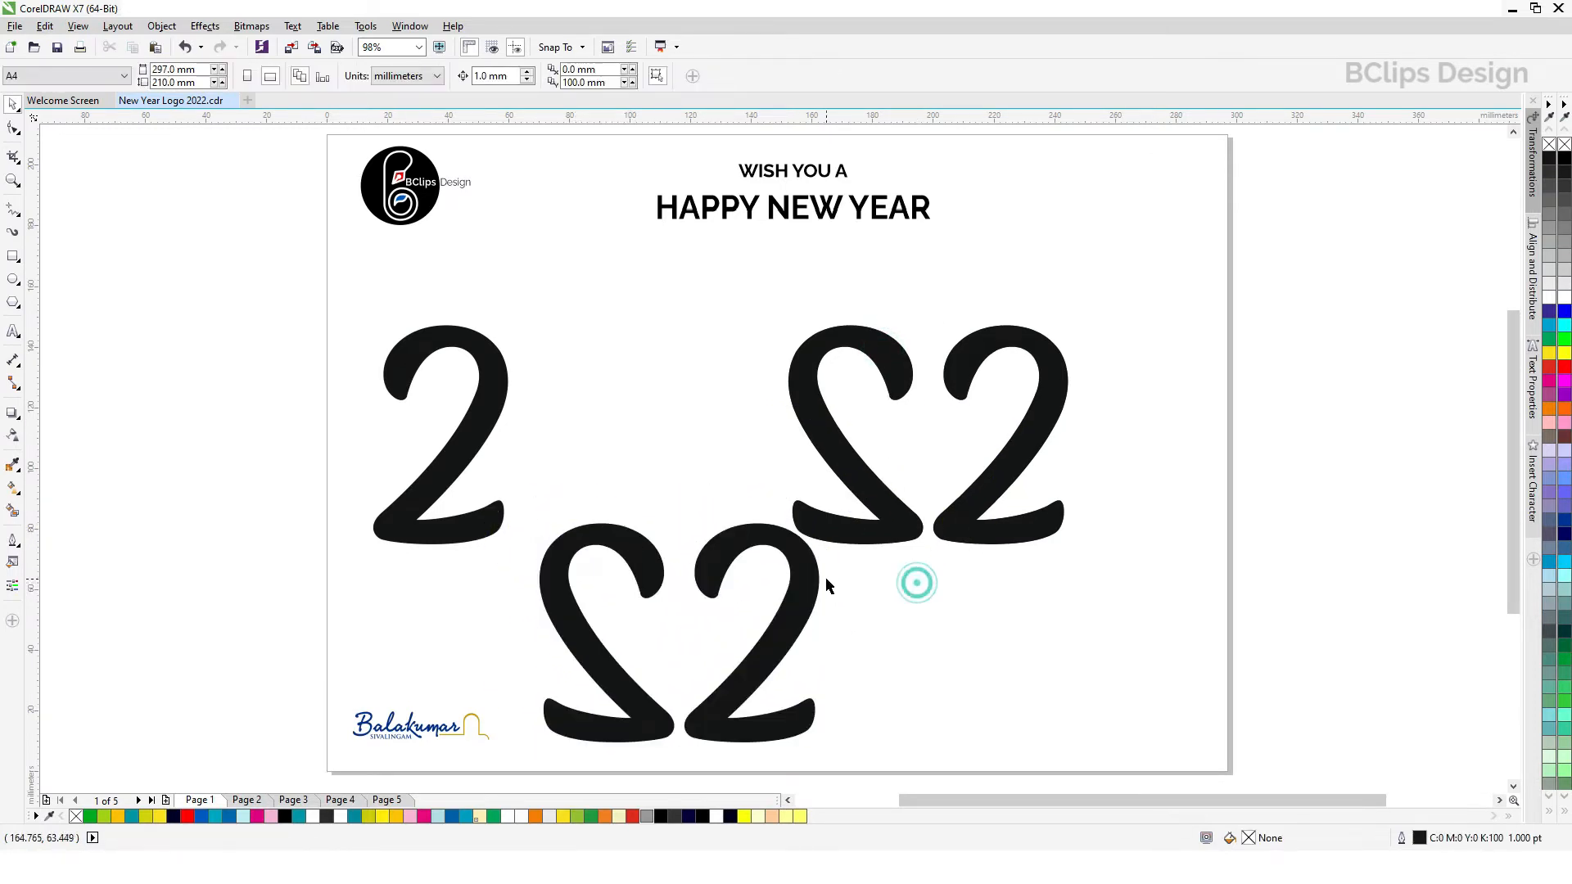
Step: Slide the unmirrored 2 of the duplicate pair over the mirrored one so they overlap into a heart about 73 mm wide
click(806, 575)
drag(806, 575, 744, 576)
click(849, 615)
click(655, 553)
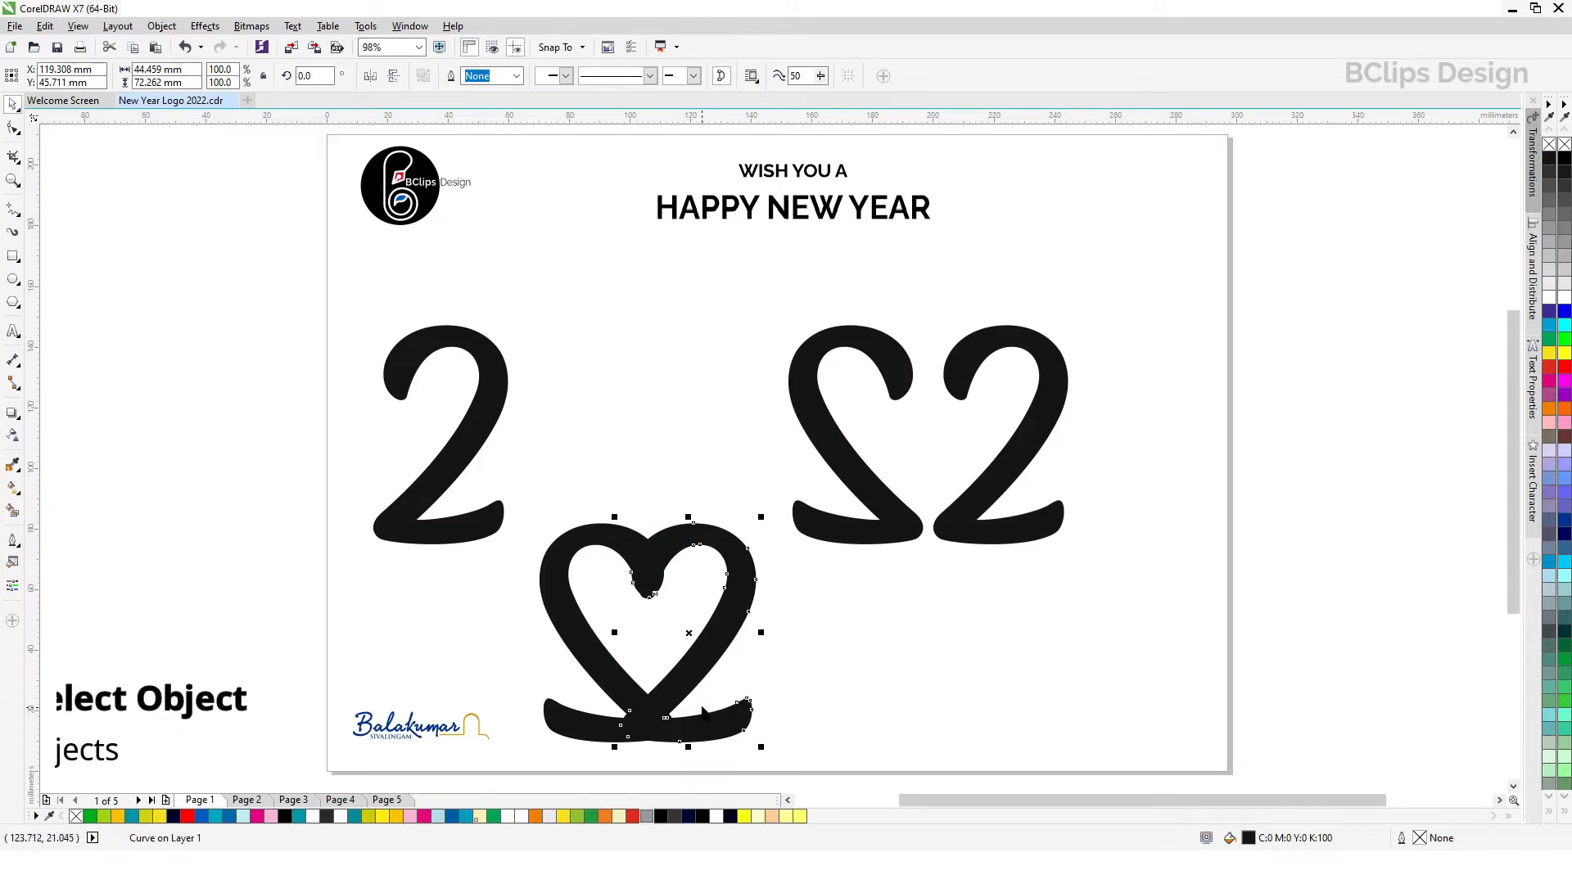
click(568, 634)
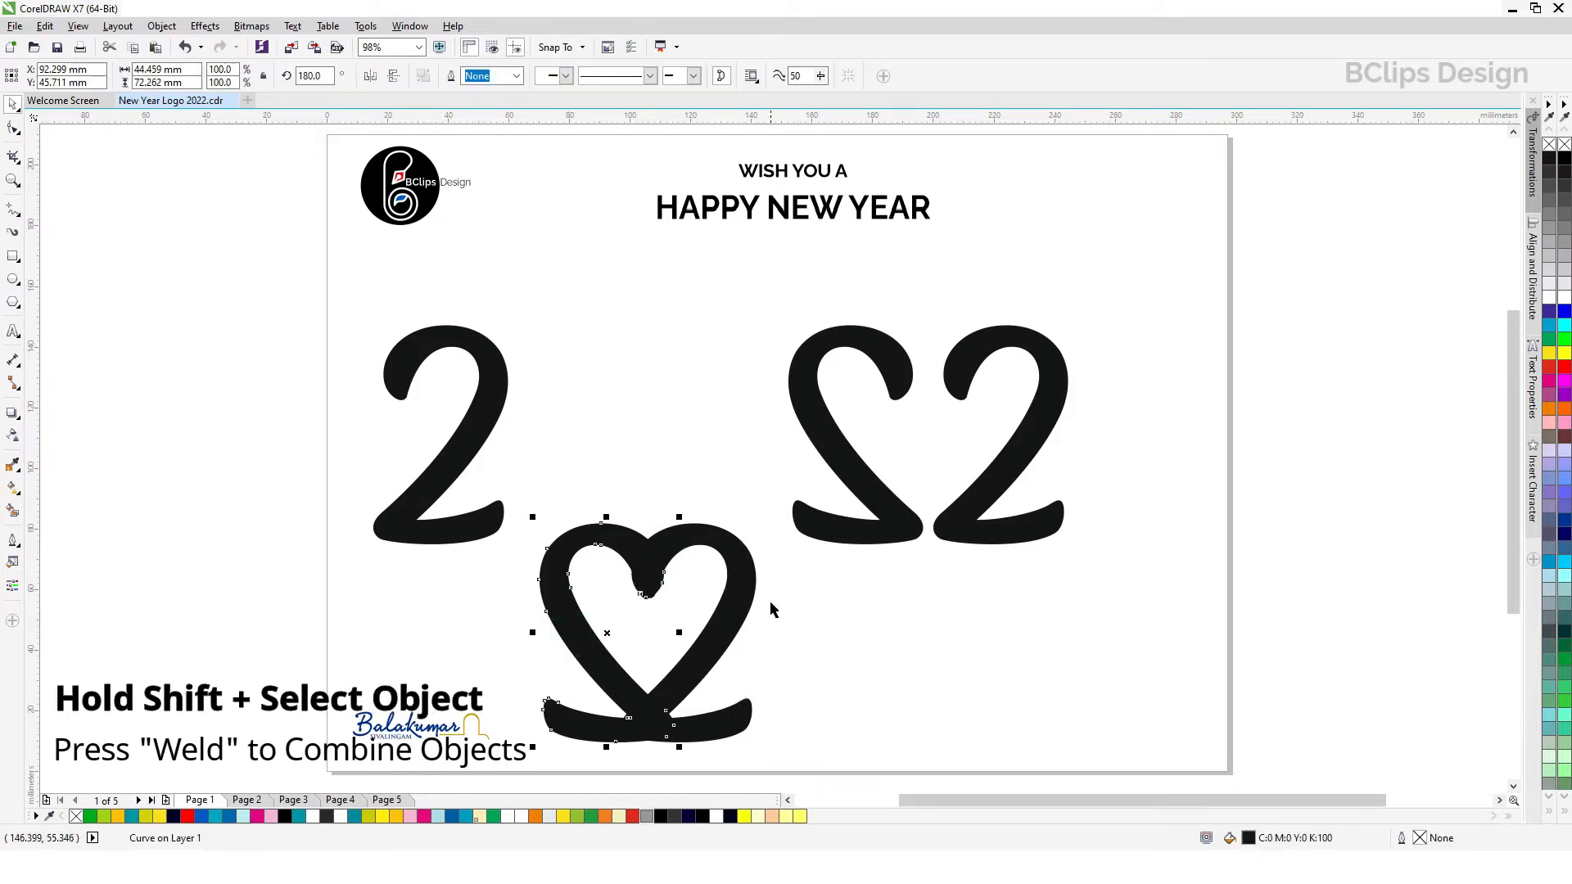
click(811, 622)
click(747, 610)
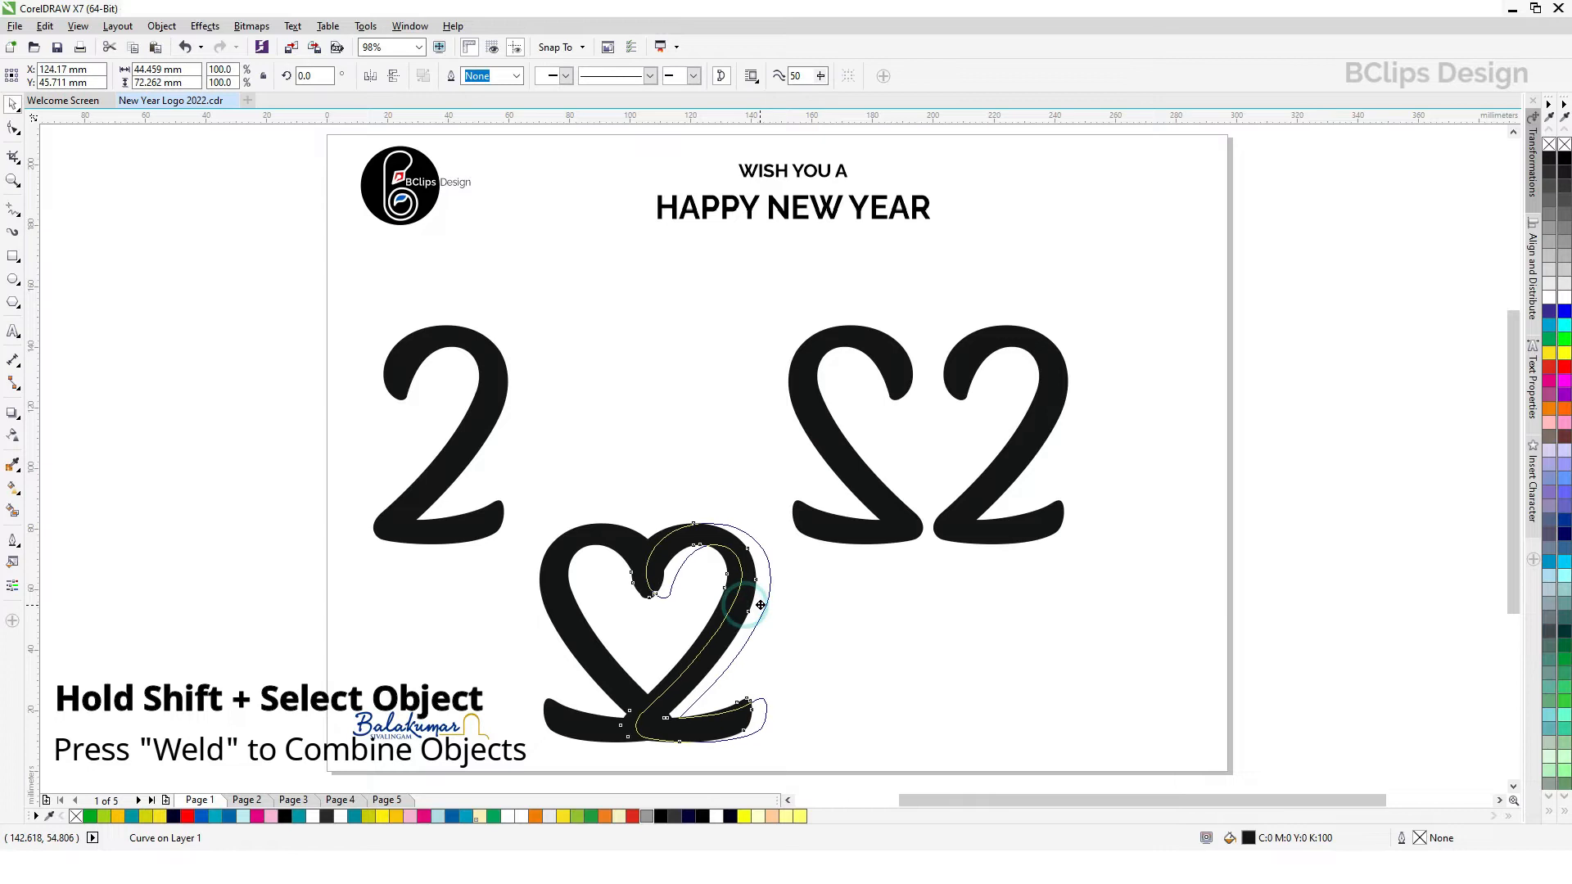
click(748, 604)
drag(748, 602, 747, 601)
click(868, 626)
Step: Weld the two overlapping 2s of the lower heart into one shape
click(744, 589)
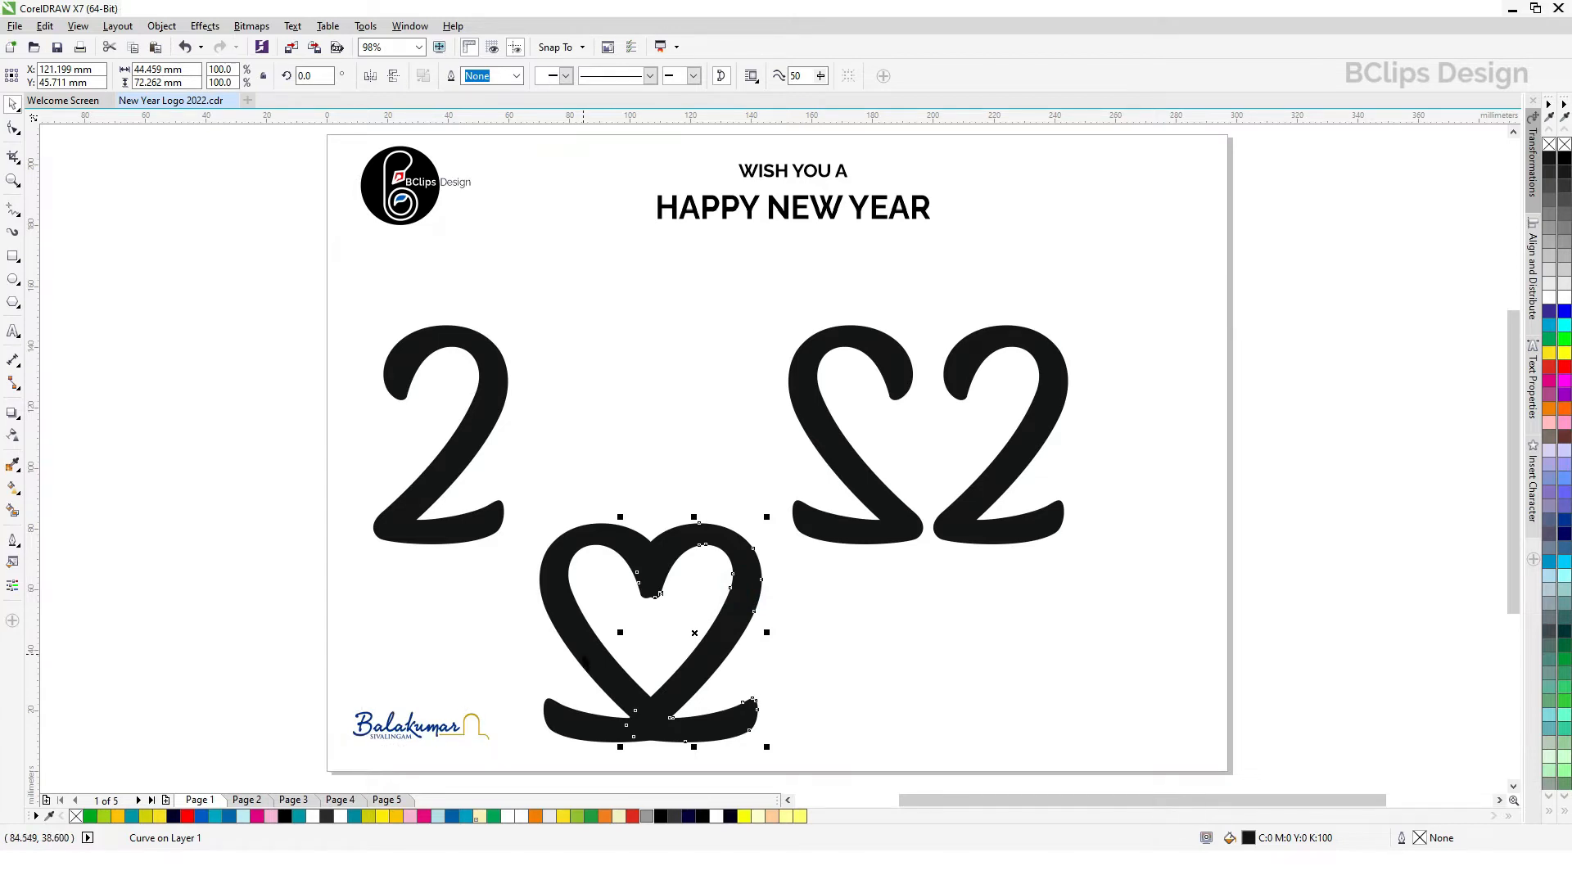
shift+click(581, 652)
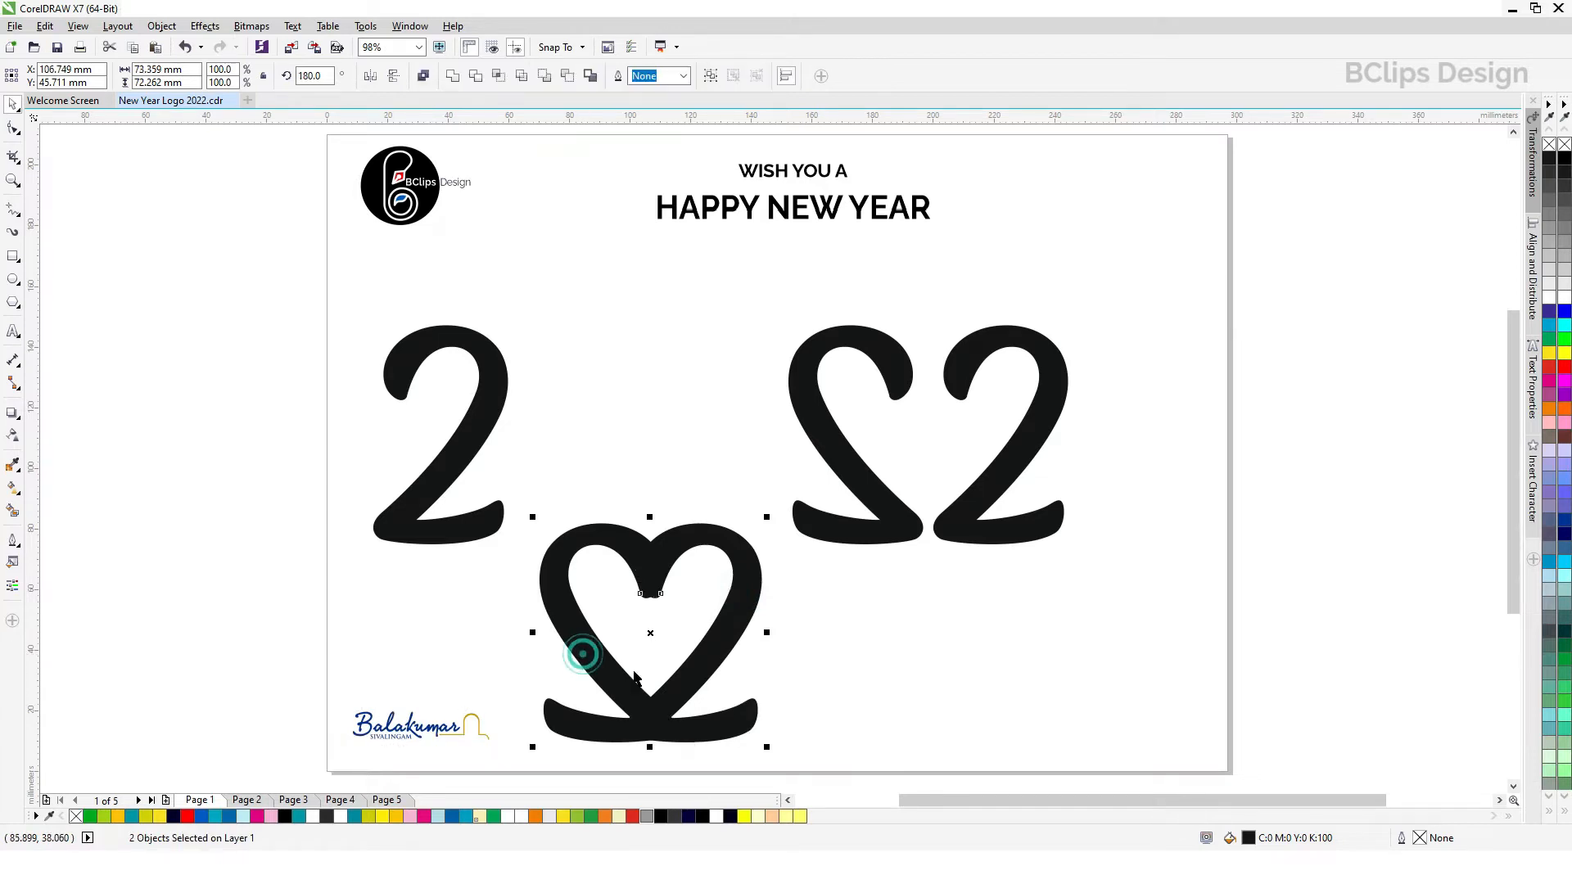
click(451, 77)
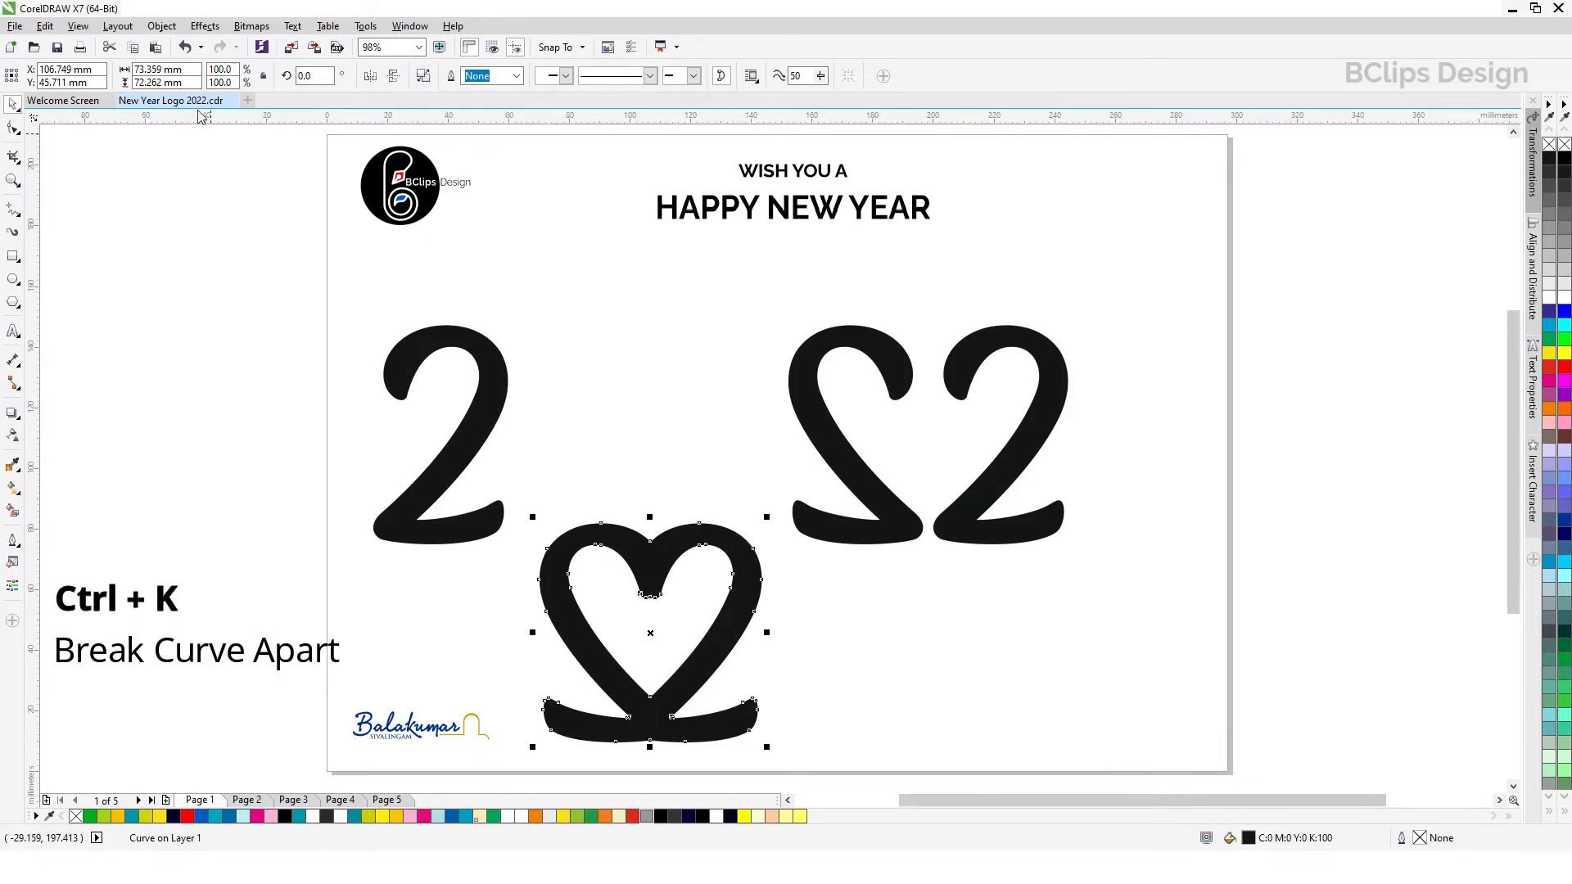
Step: Break the welded heart apart and move its outer shape to the lower right of the page
click(163, 27)
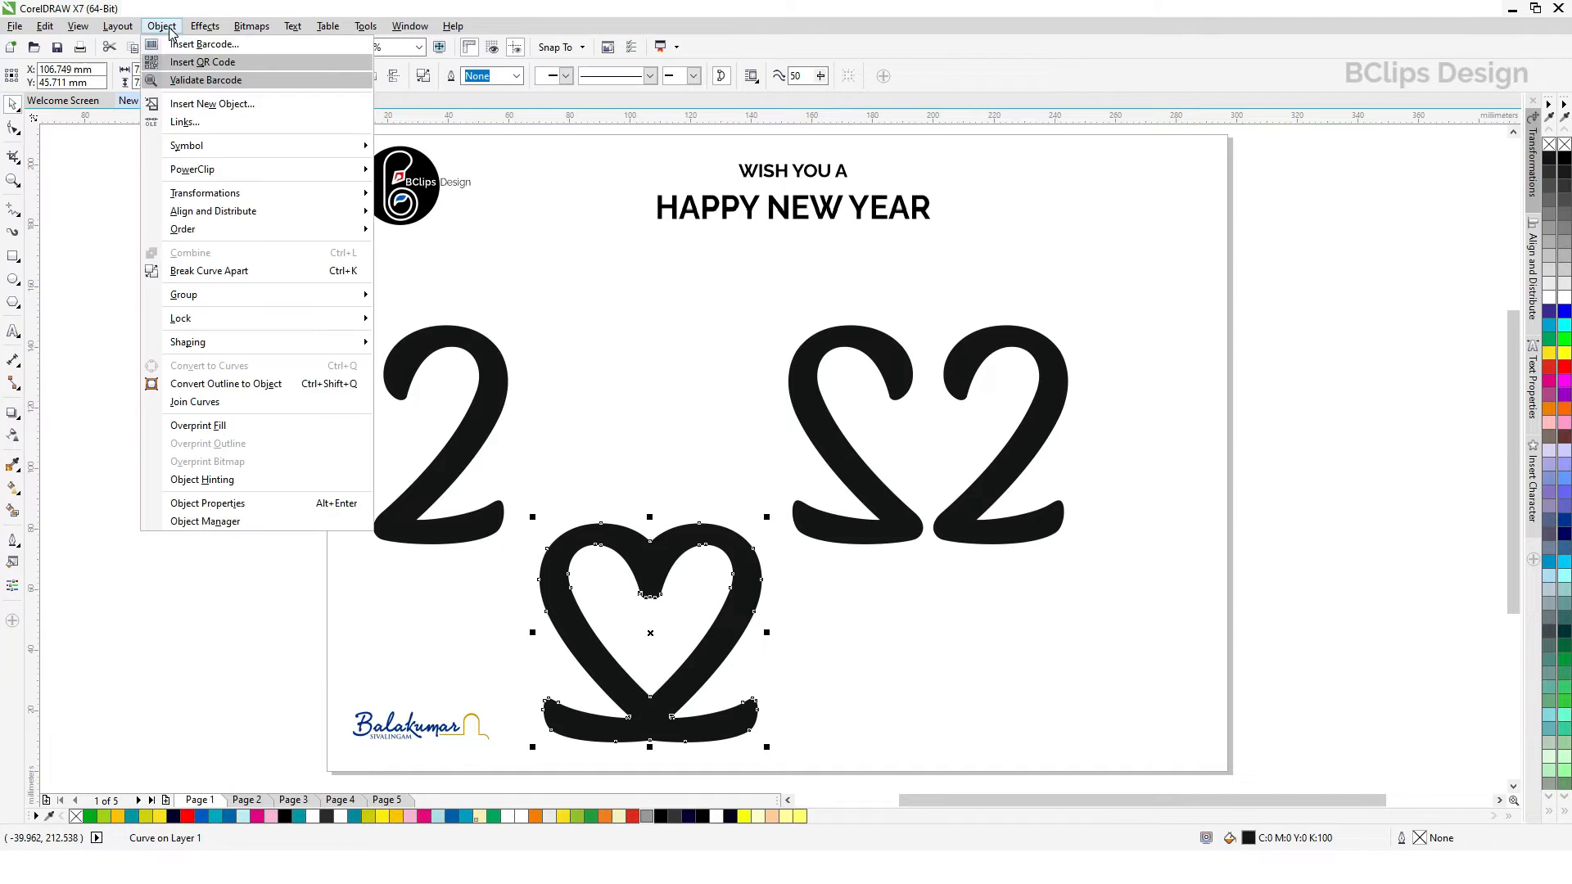
click(237, 271)
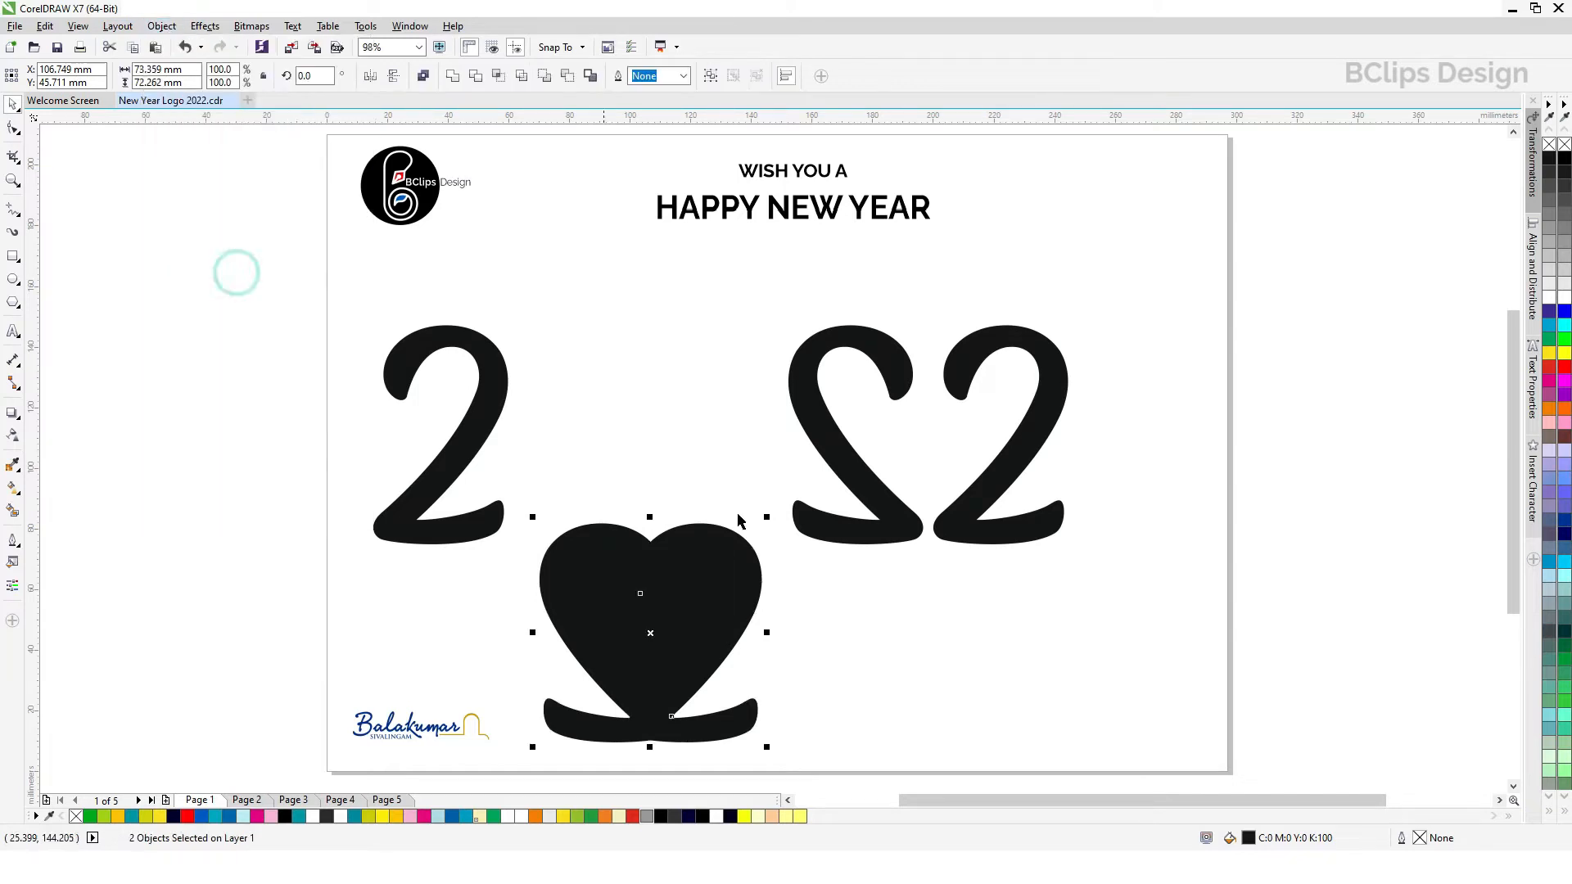
click(871, 633)
click(740, 575)
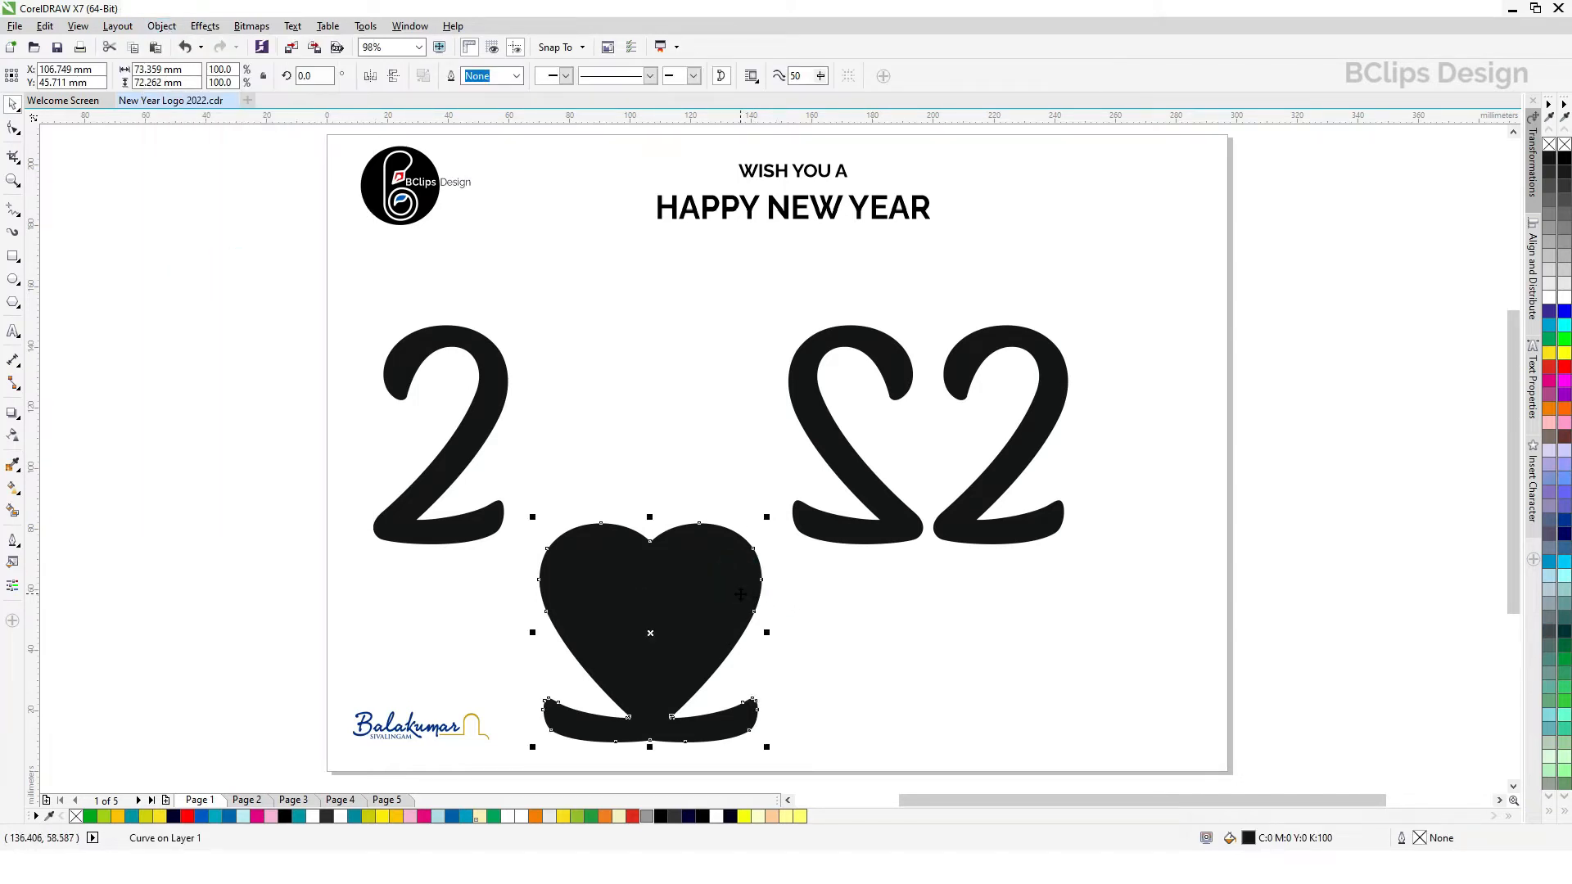
drag(742, 592, 1166, 609)
Step: Delete the unwanted nodes on both sides of the small inner heart's notch, keeping its centre node
click(643, 628)
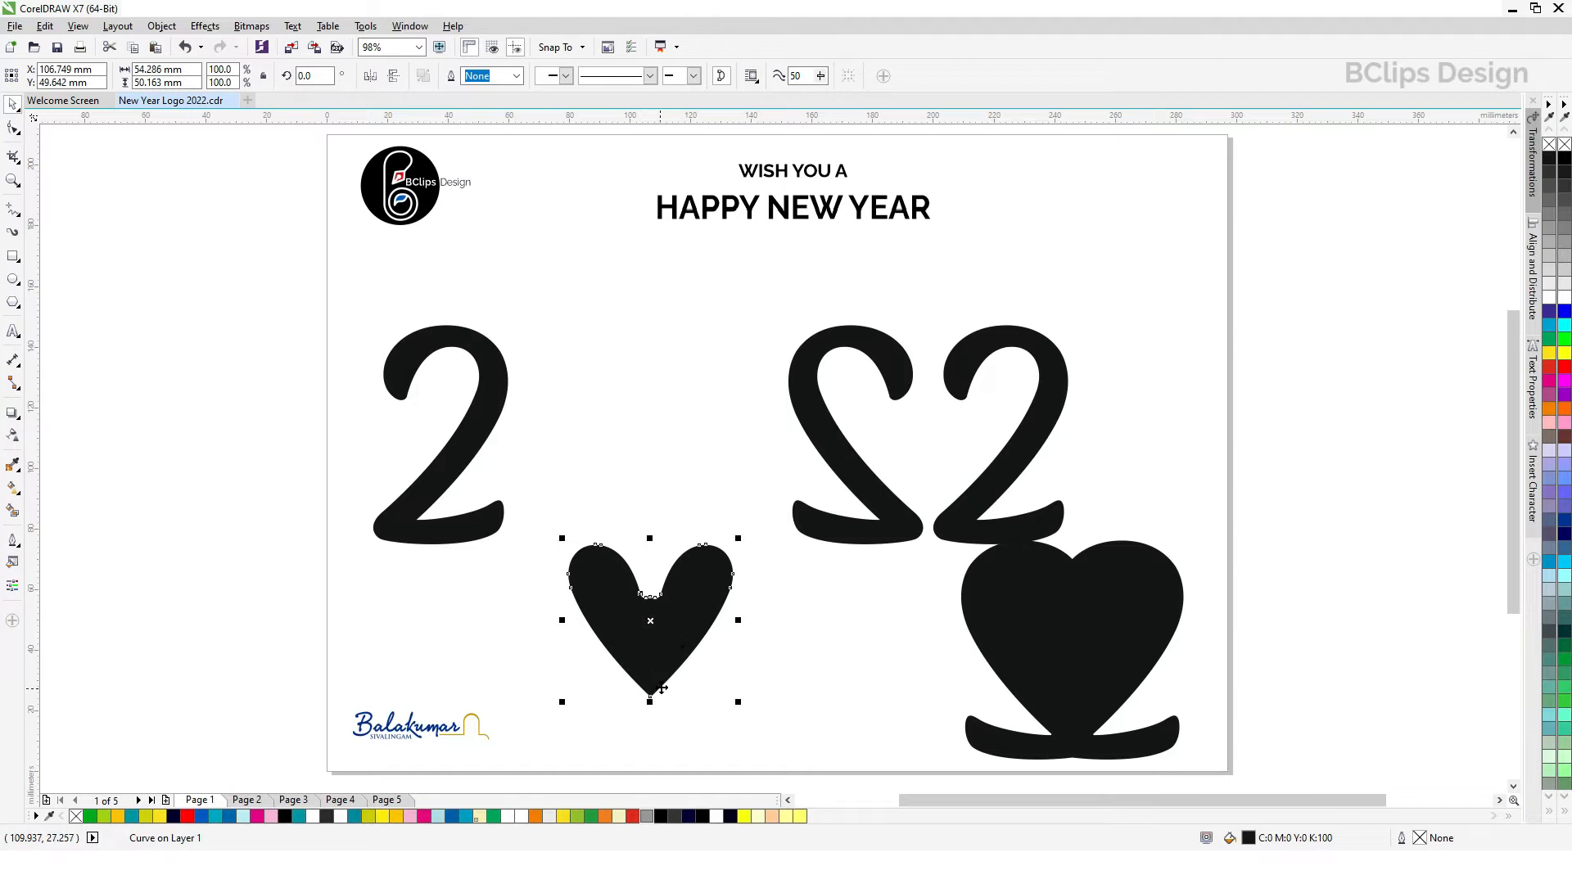
scroll(661, 691, up, 2)
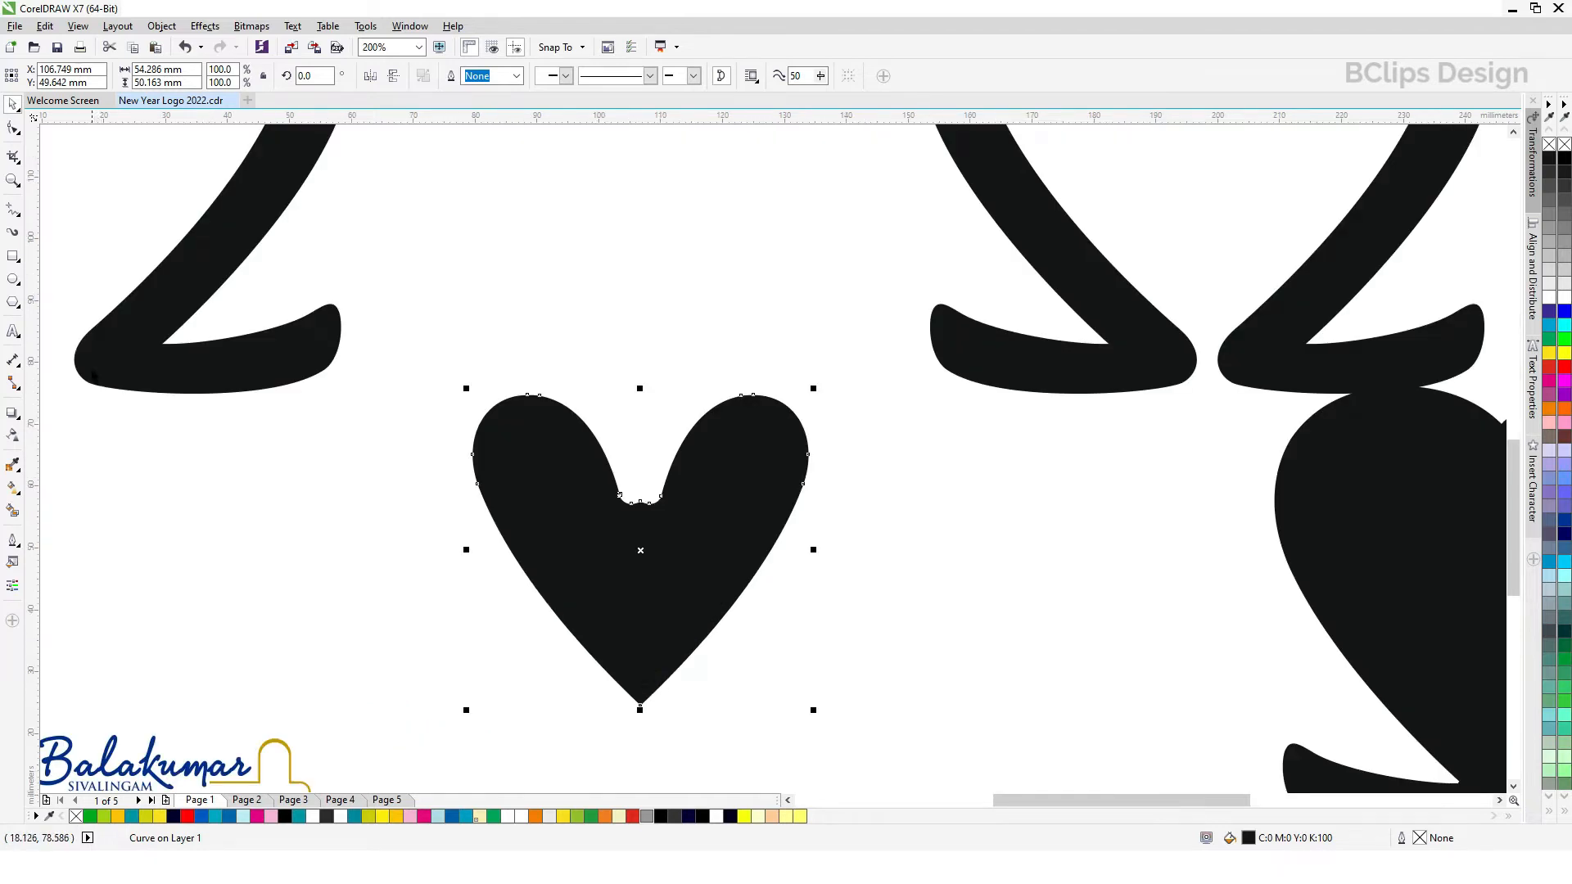
click(13, 131)
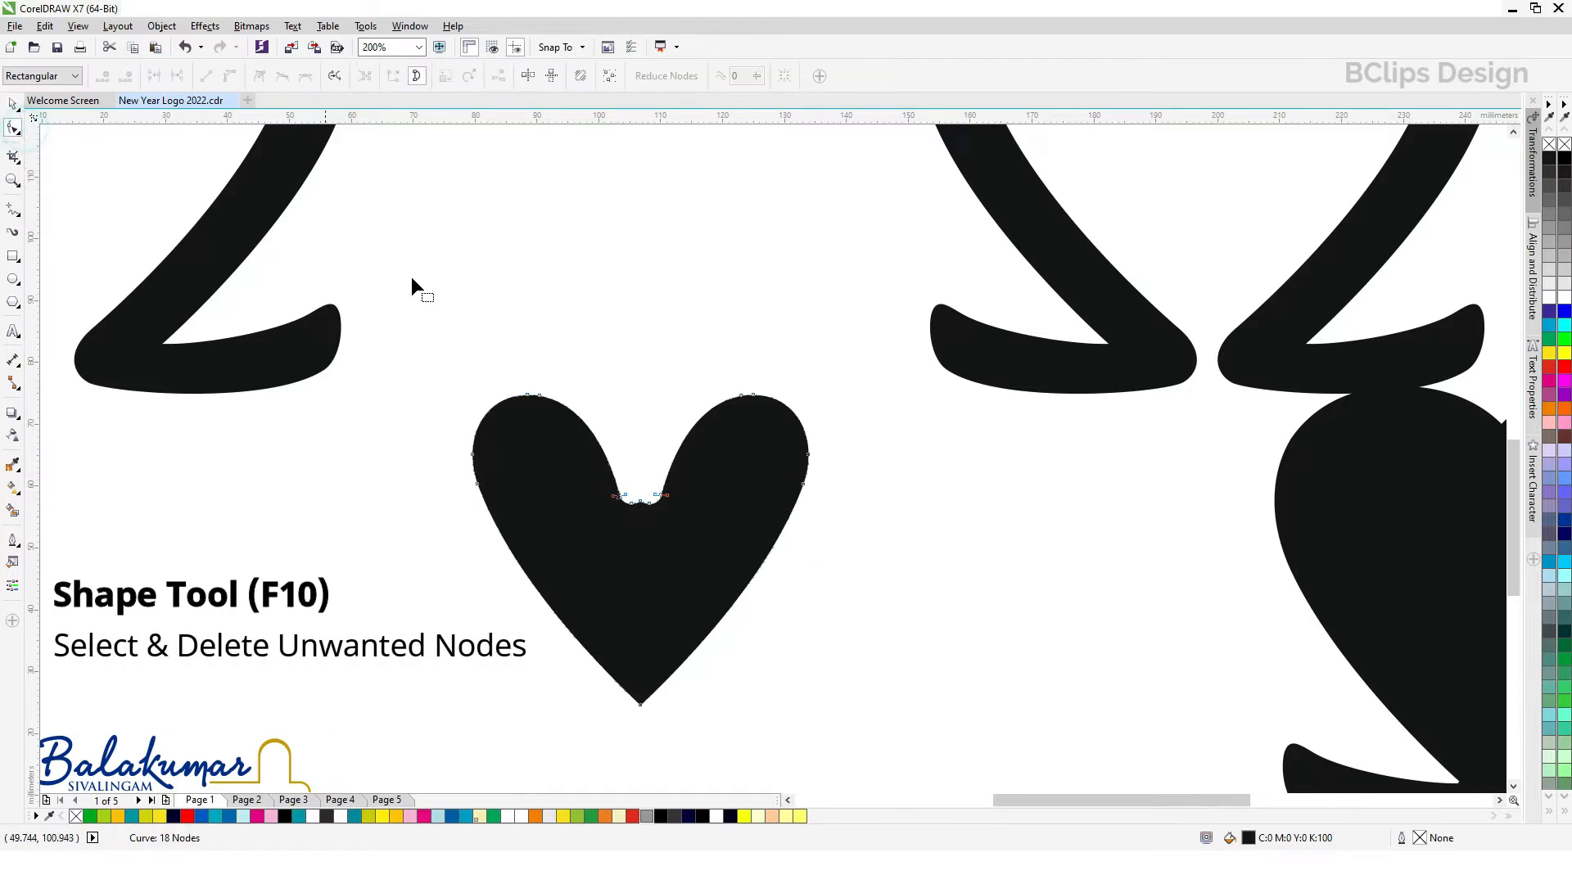
drag(592, 482, 634, 523)
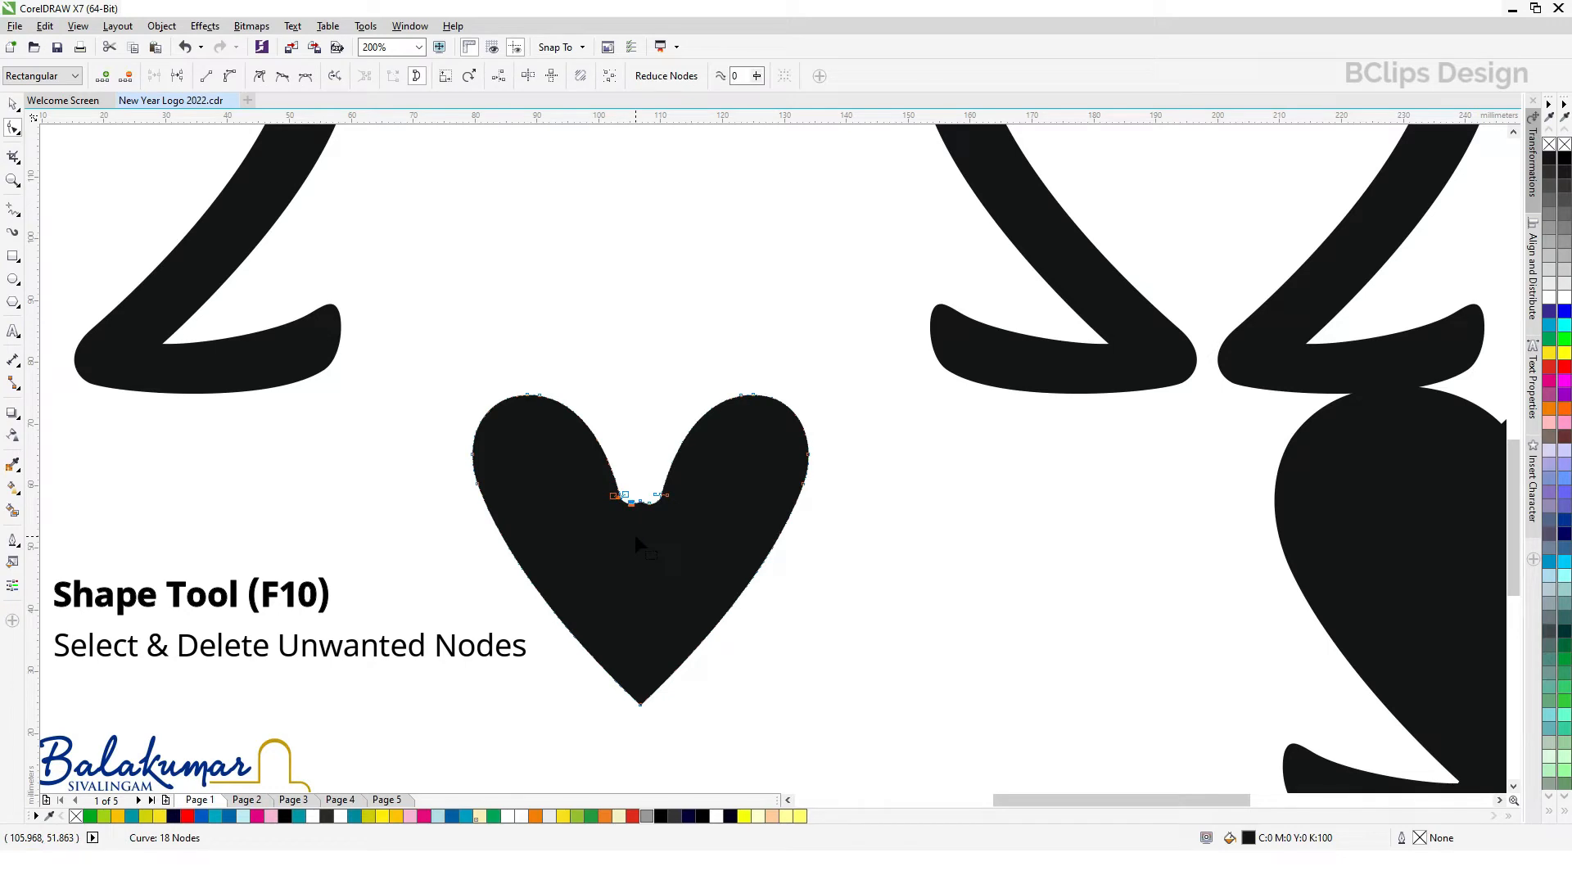
key(Delete)
drag(639, 448, 636, 494)
key(Delete)
Step: Convert the notch node and the top nodes of both lobes of the small heart to cusp nodes
drag(591, 409, 795, 550)
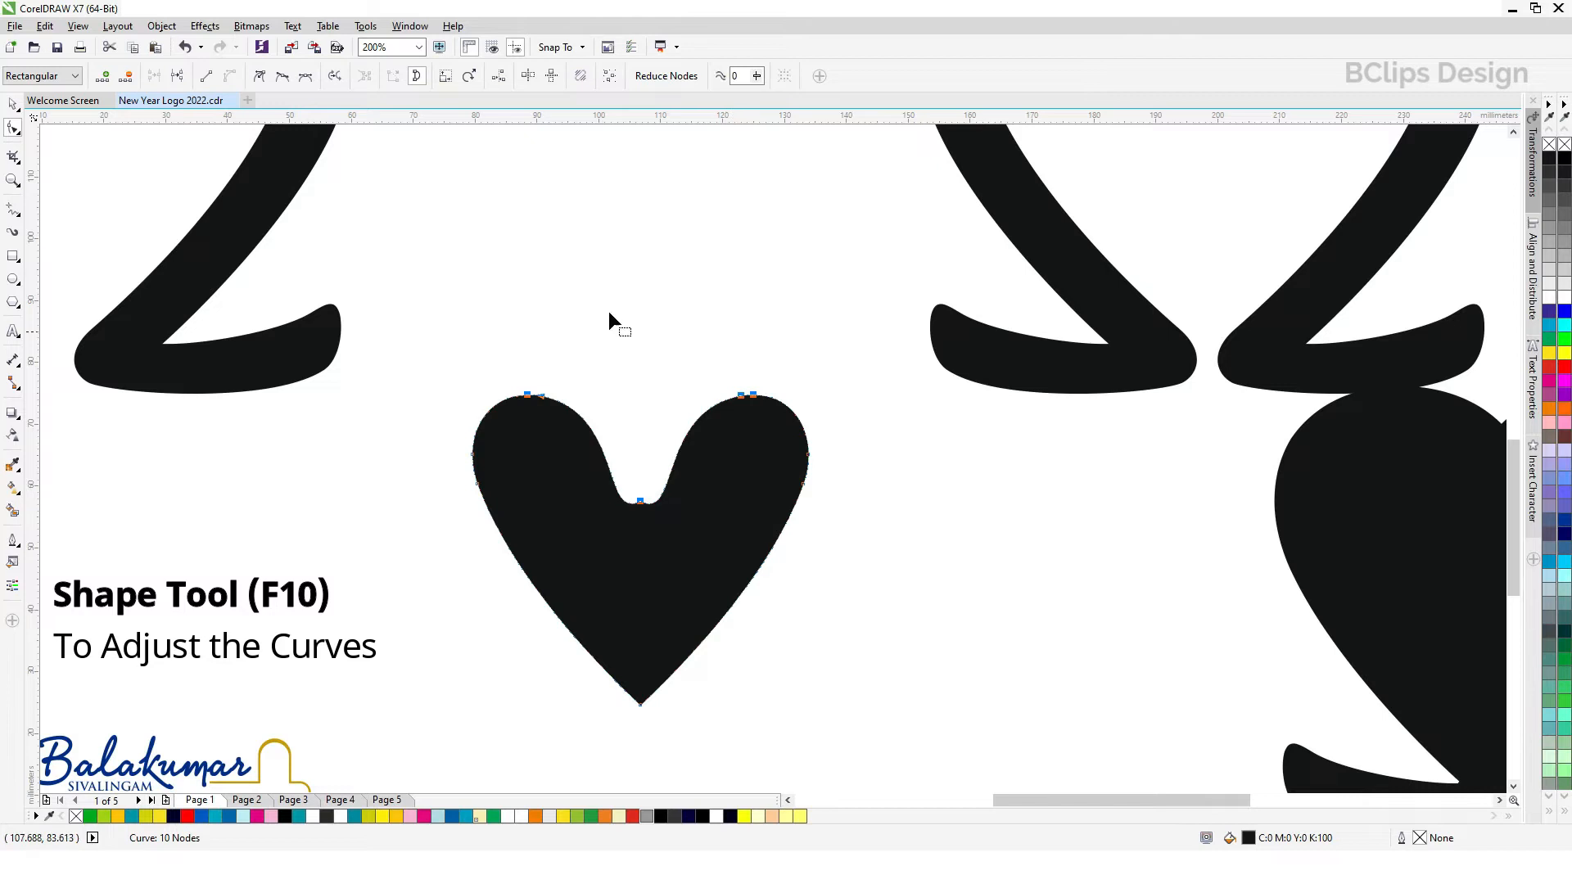
click(260, 77)
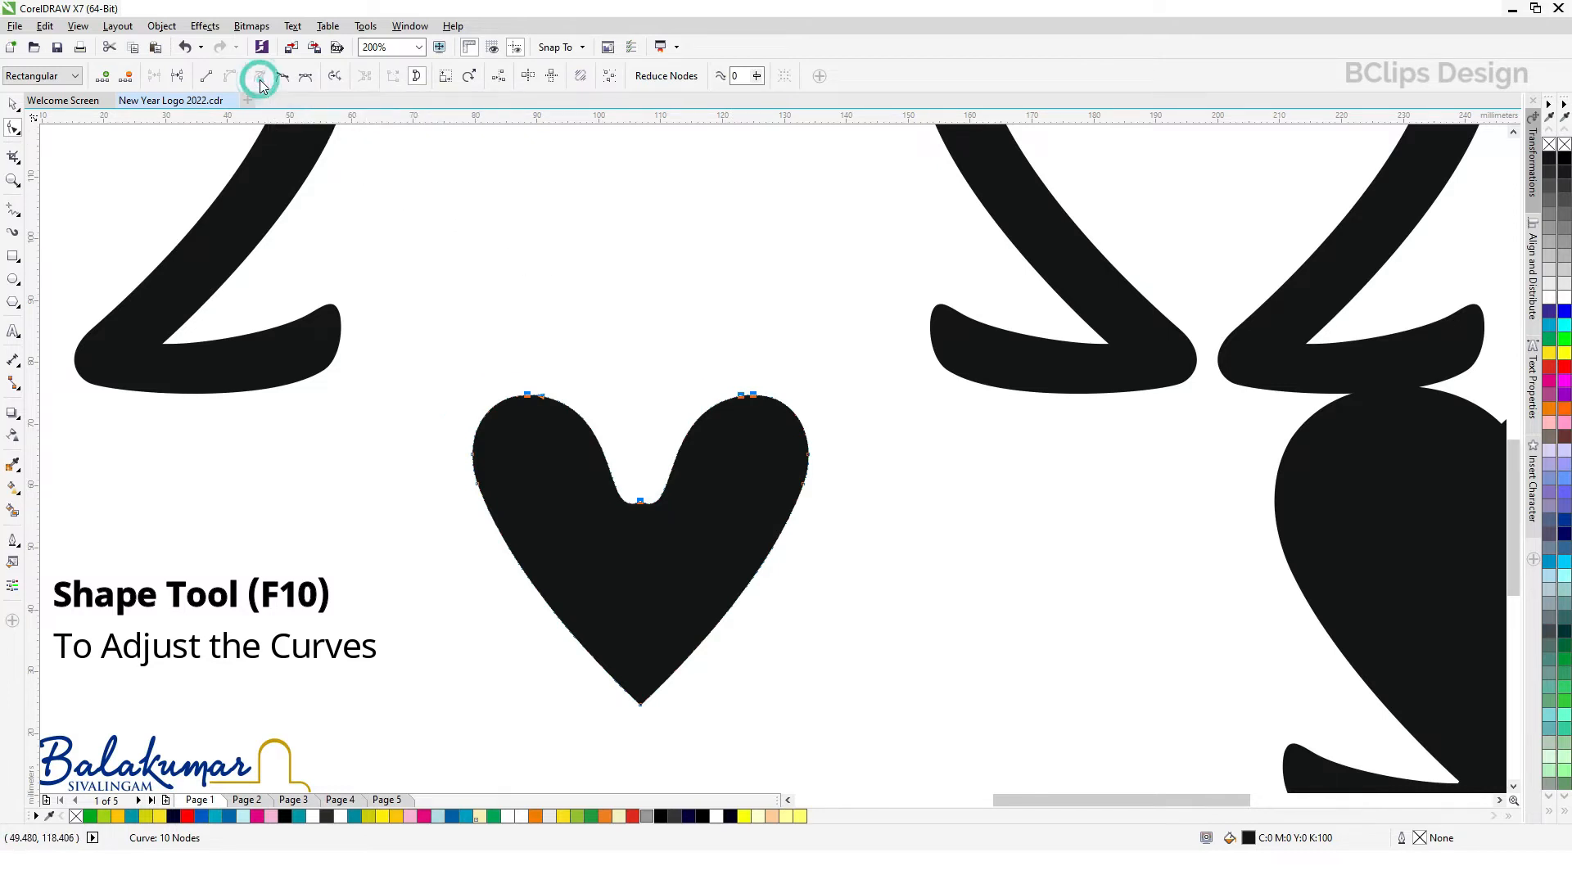
click(648, 505)
click(641, 502)
Step: Delete the extra node at the top of each lobe of the small heart
drag(739, 402, 744, 410)
key(Delete)
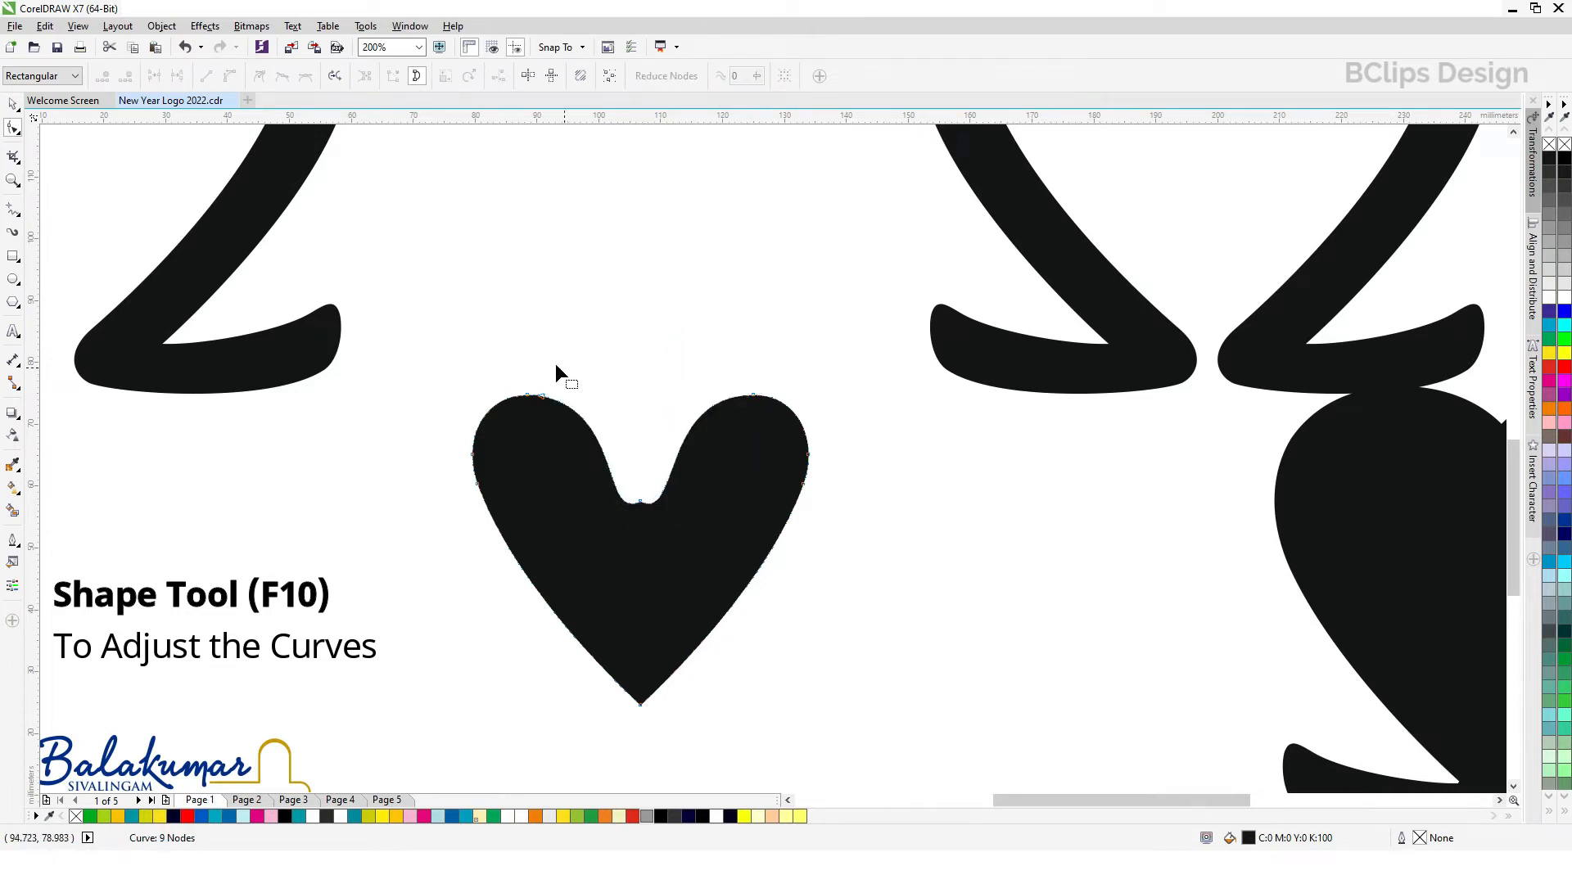
drag(579, 419, 579, 419)
key(Delete)
Step: Pull the notch node's two curve handles upward to turn the flat dip between the lobes into a sharp point
click(640, 501)
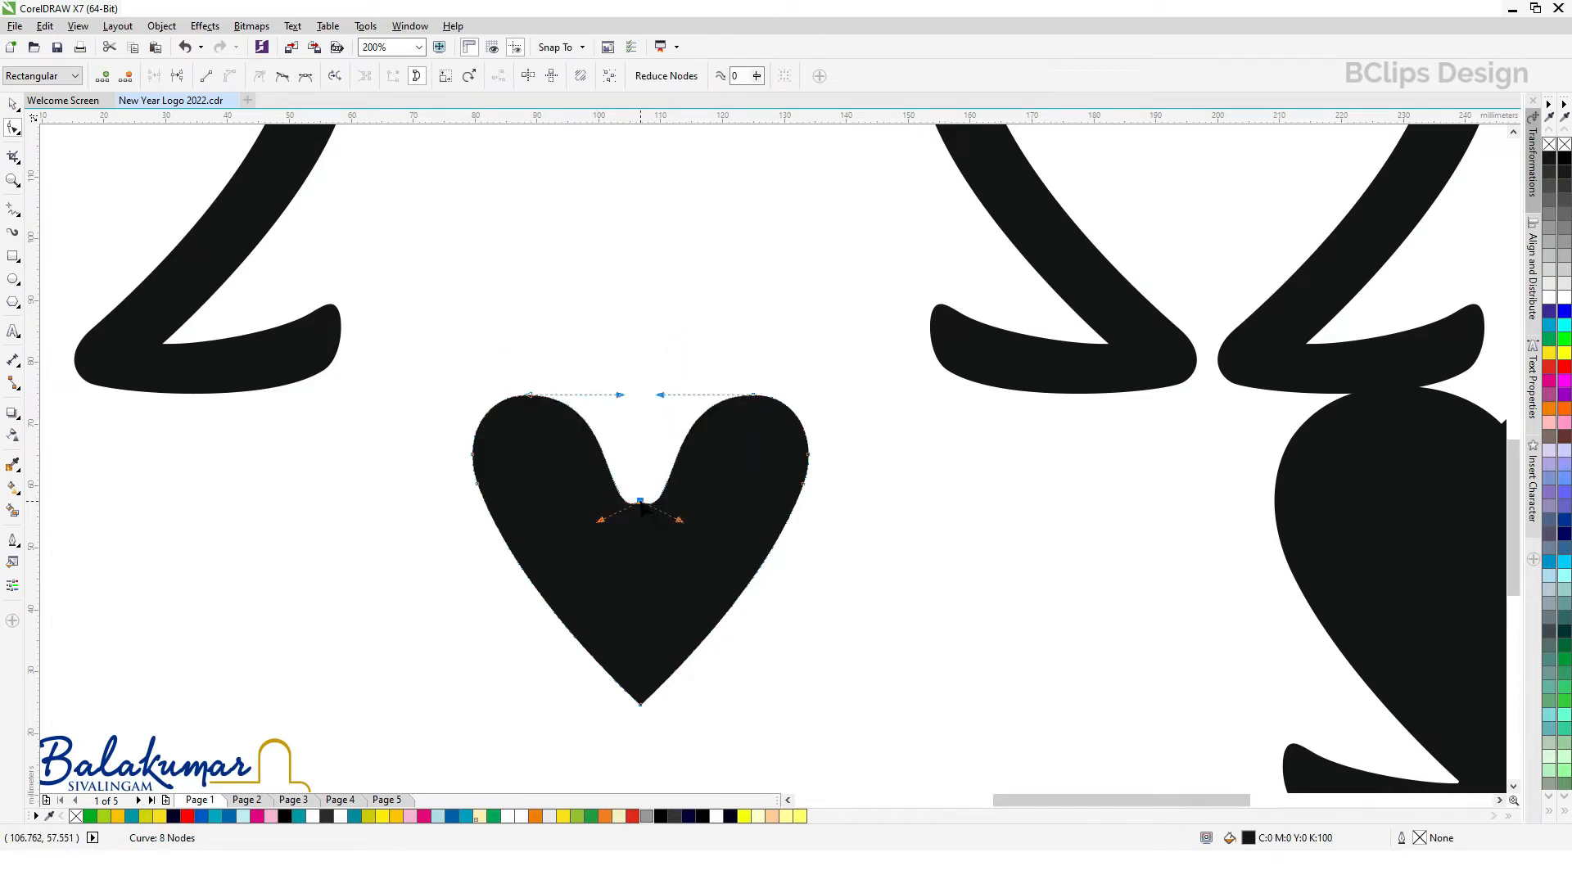
drag(683, 524, 671, 416)
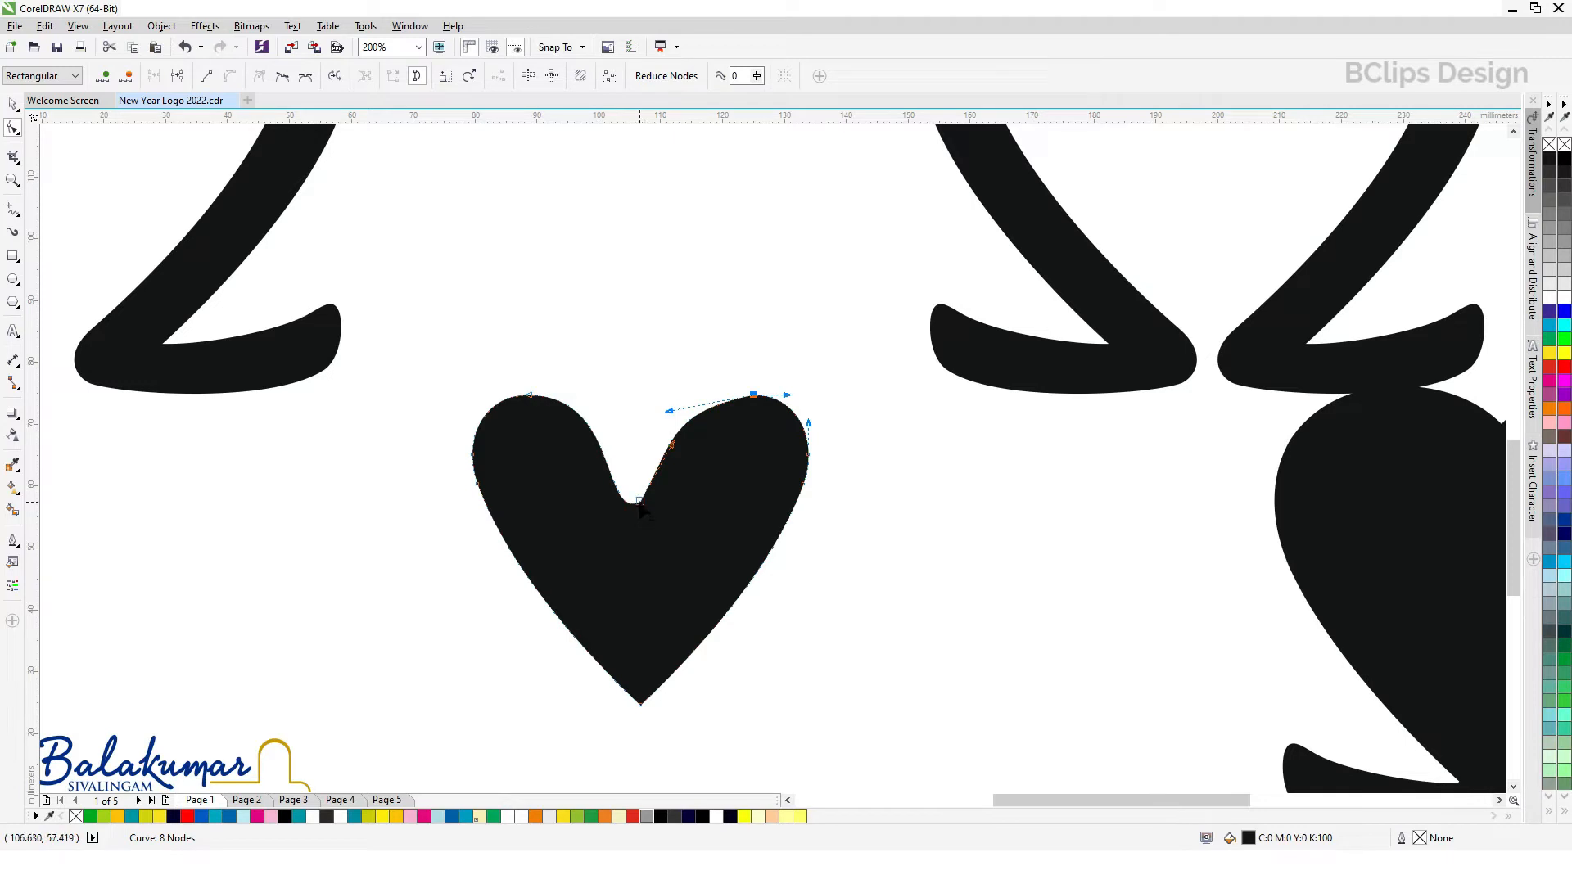
drag(601, 521, 624, 456)
drag(614, 392, 618, 393)
Step: Round the inner curve of the heart's right lobe so it runs smoothly from its top node into the notch
click(702, 420)
click(754, 394)
drag(673, 414, 686, 449)
key(Delete)
click(679, 360)
click(754, 395)
drag(693, 423, 714, 398)
click(736, 356)
Step: Adjust the top node's curve handle on the heart's left lobe to match the rounded right lobe
click(529, 398)
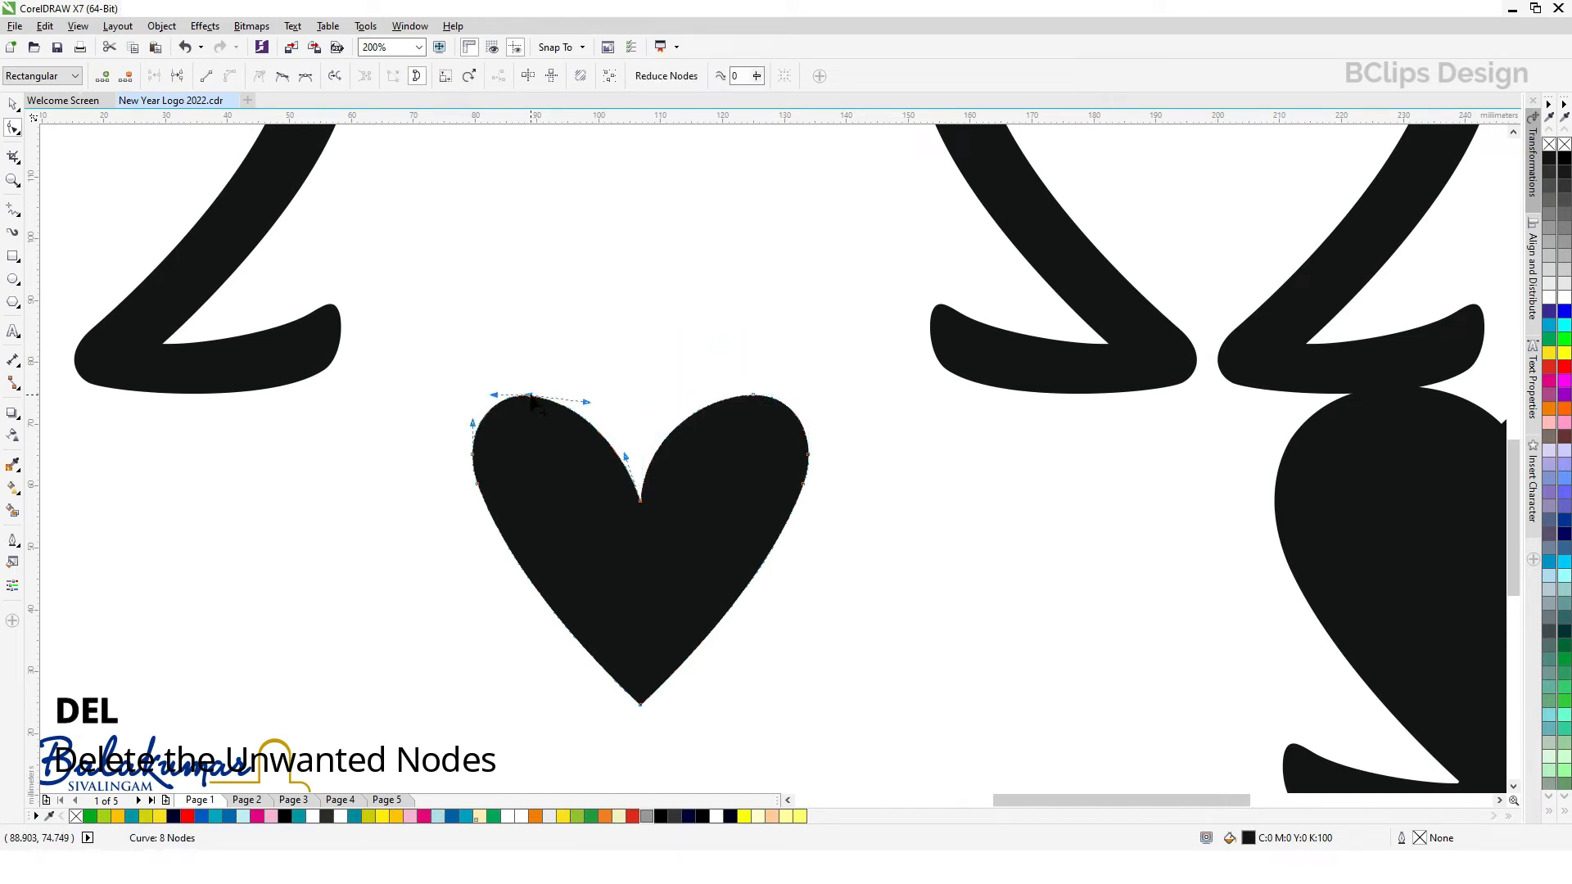
drag(596, 396, 603, 399)
click(676, 372)
click(557, 429)
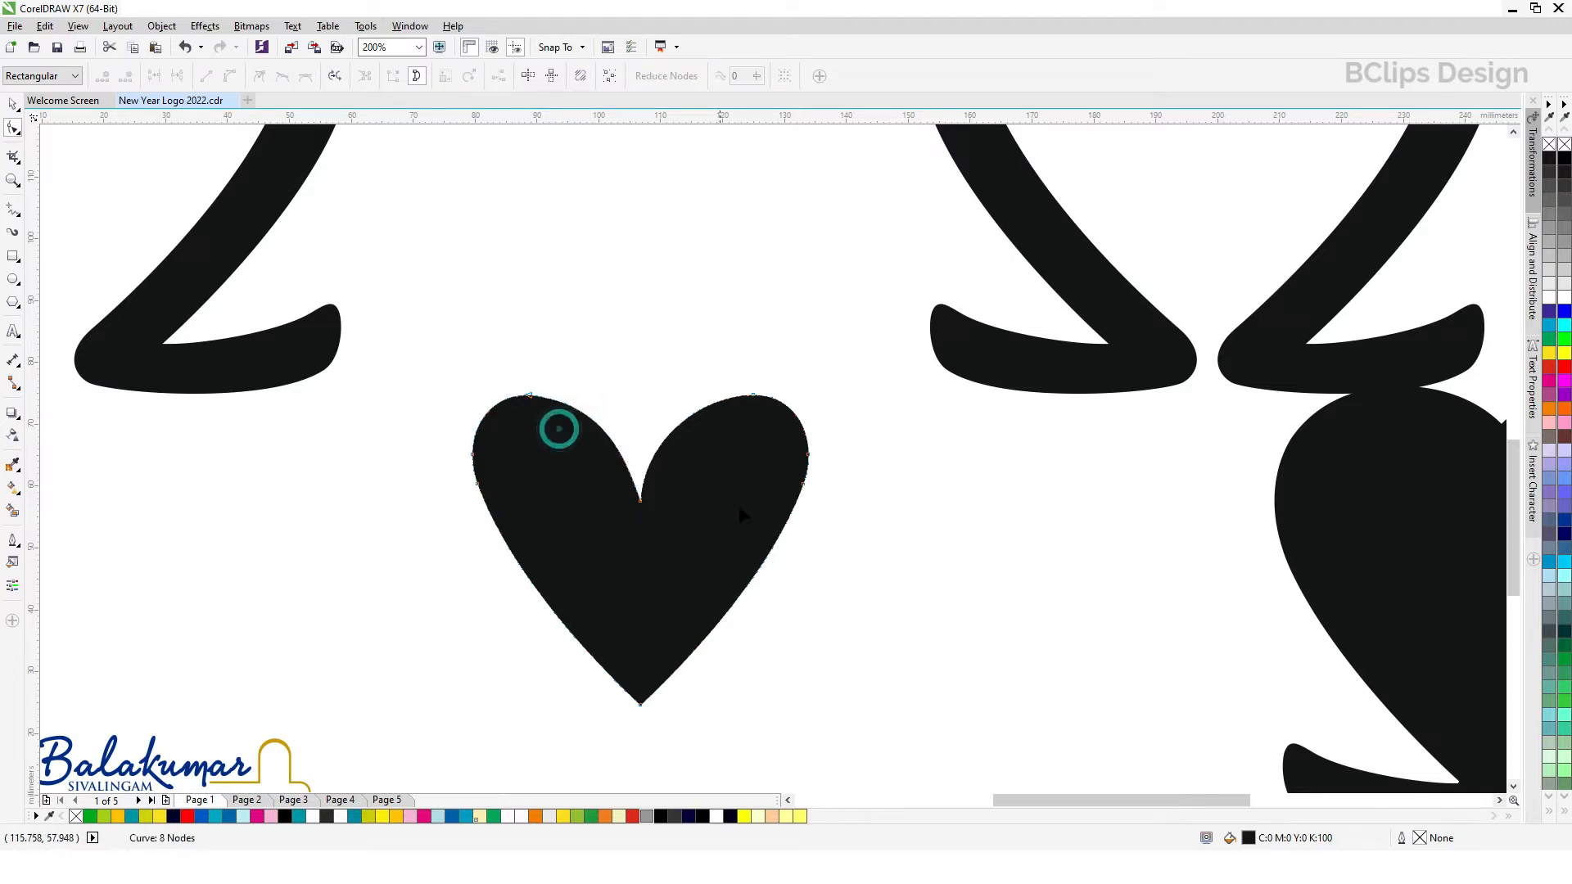
click(531, 397)
click(531, 396)
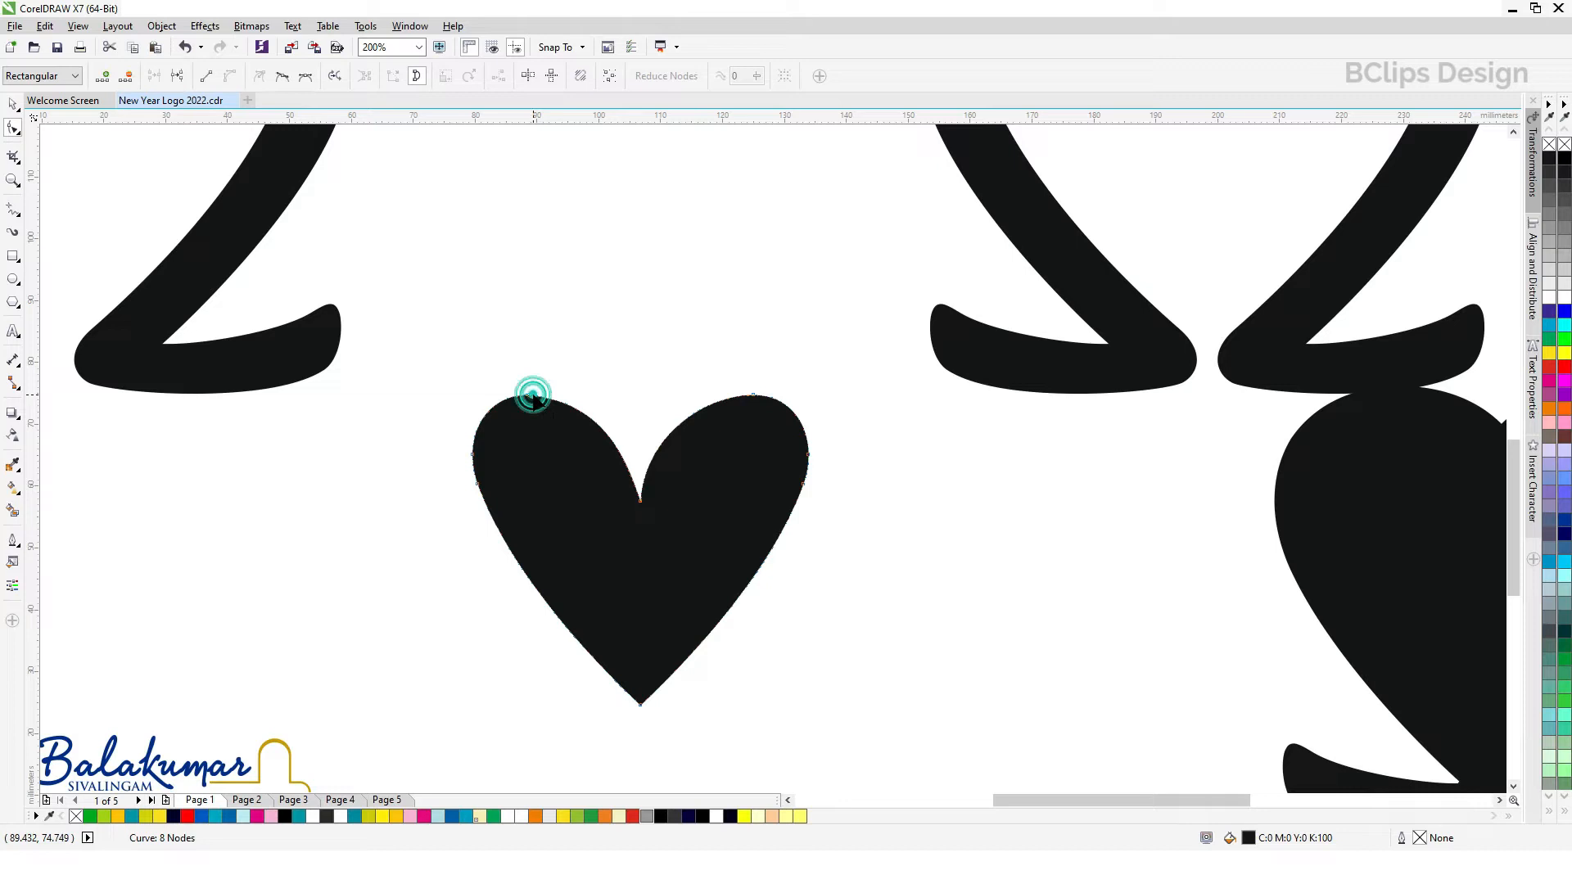
drag(598, 401, 591, 399)
click(696, 425)
Step: Stretch the small heart horizontally about its centre to about 67 mm wide, keeping its height
click(13, 105)
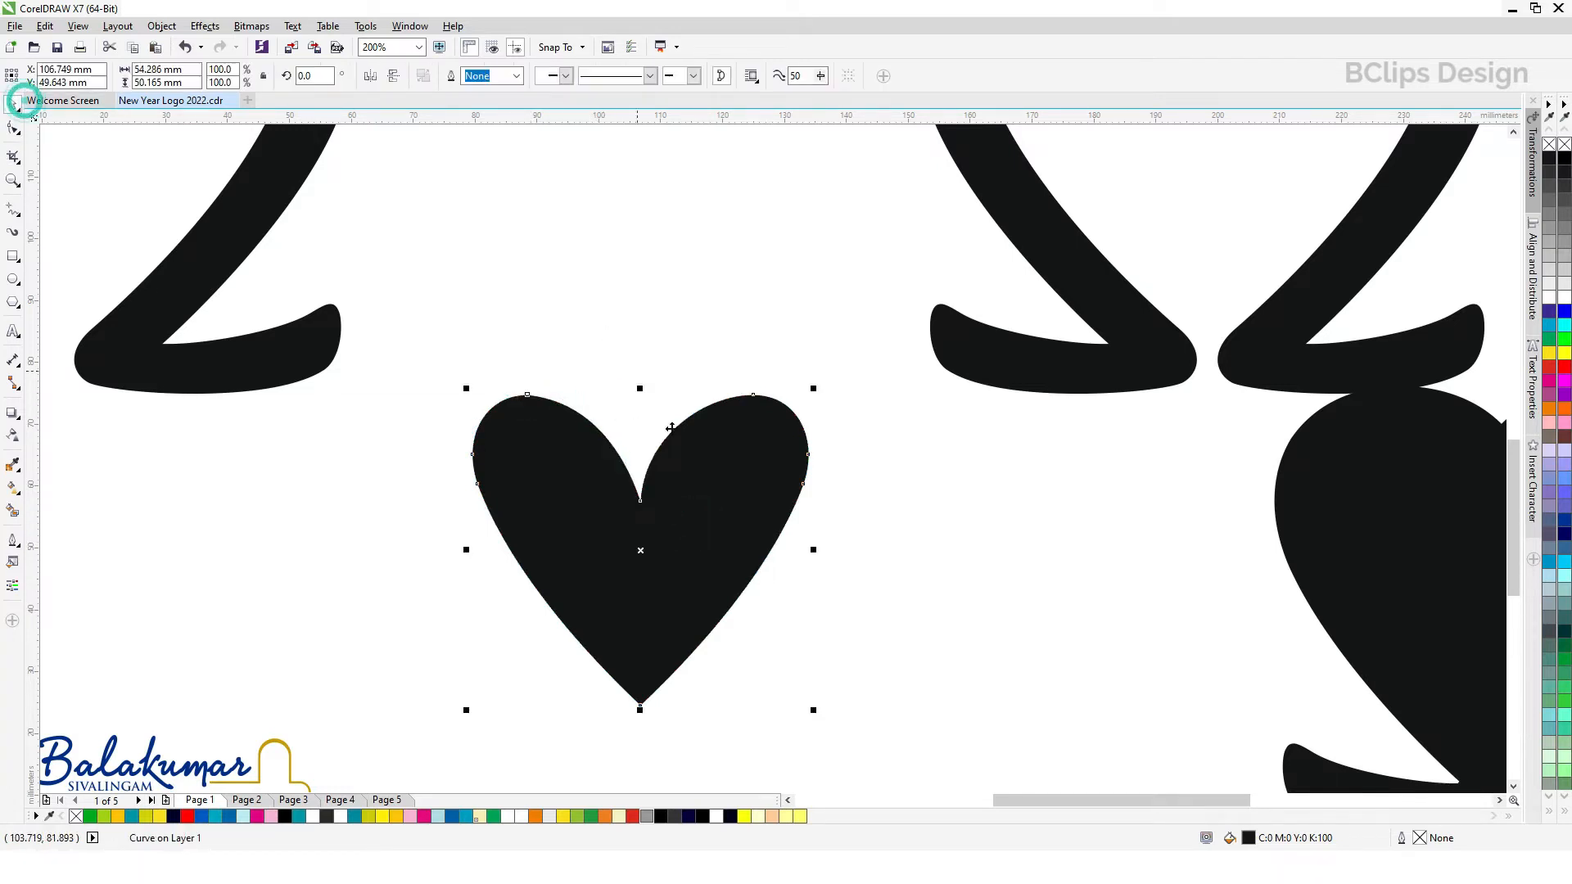
drag(811, 553, 854, 554)
click(976, 578)
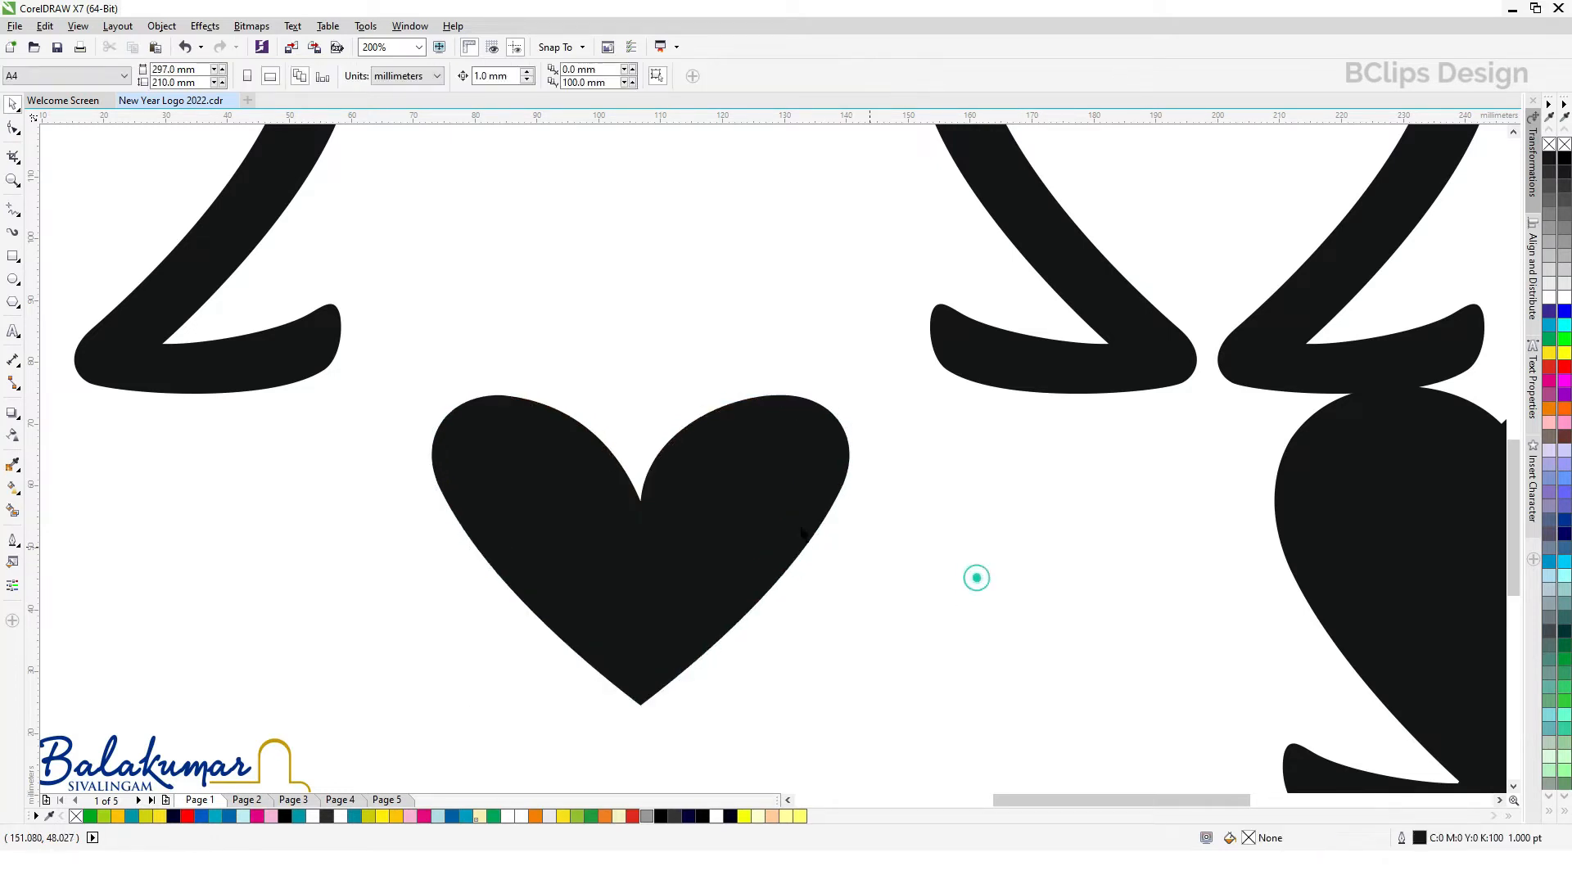
Step: Delete the large welded outer heart shape beneath the last 2
key(F3)
click(976, 480)
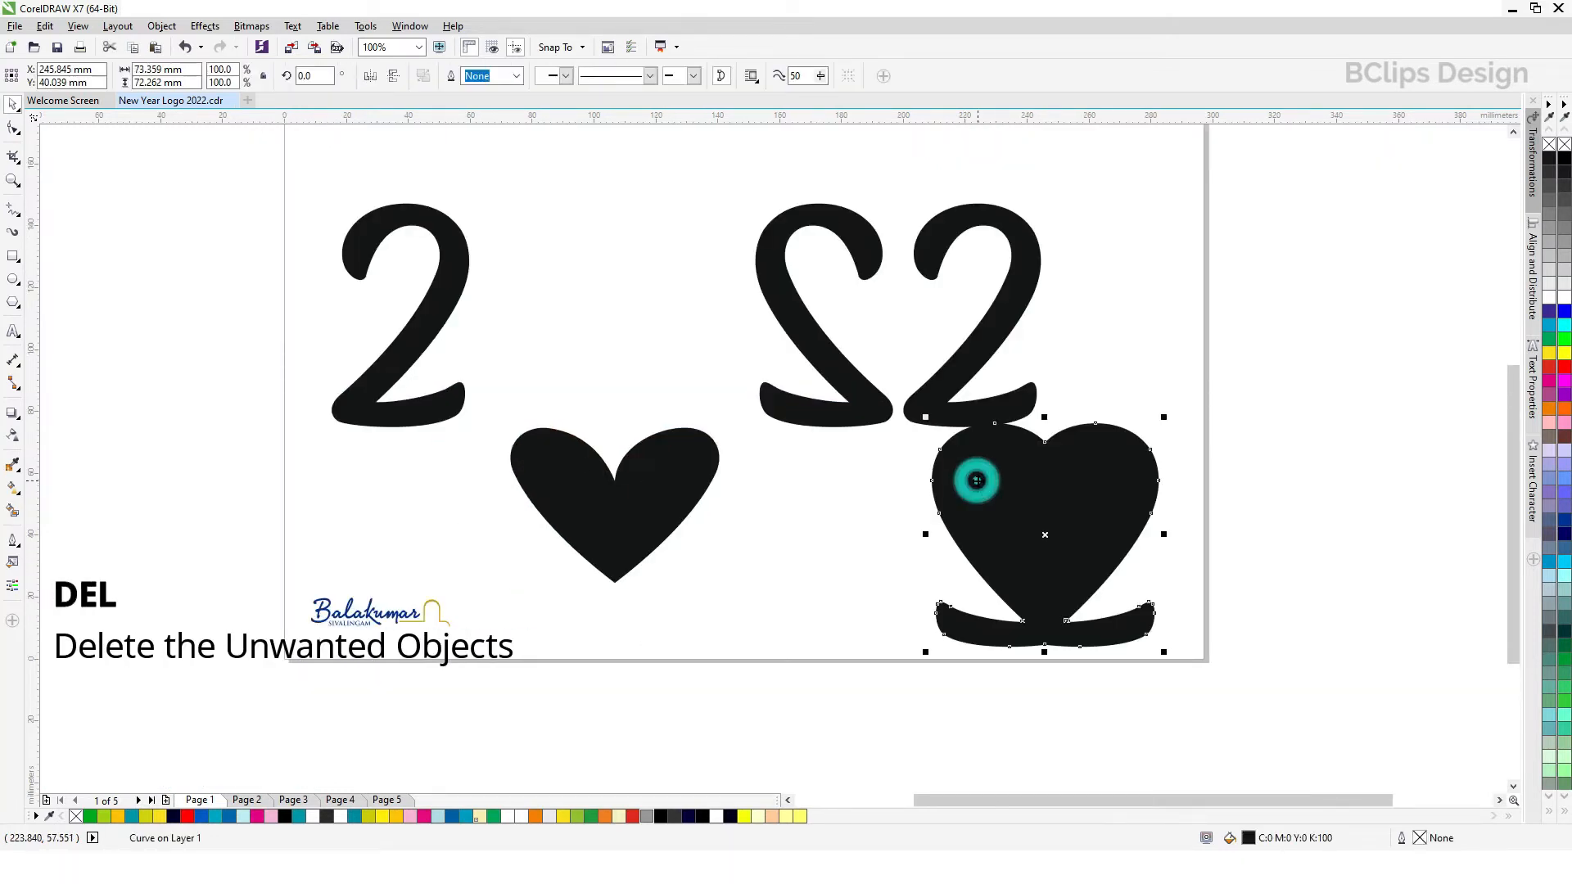
key(Delete)
Step: Move the reshaped heart horizontally until it sits centred beneath the mirrored 2 and the last 2
scroll(933, 449, down, 2)
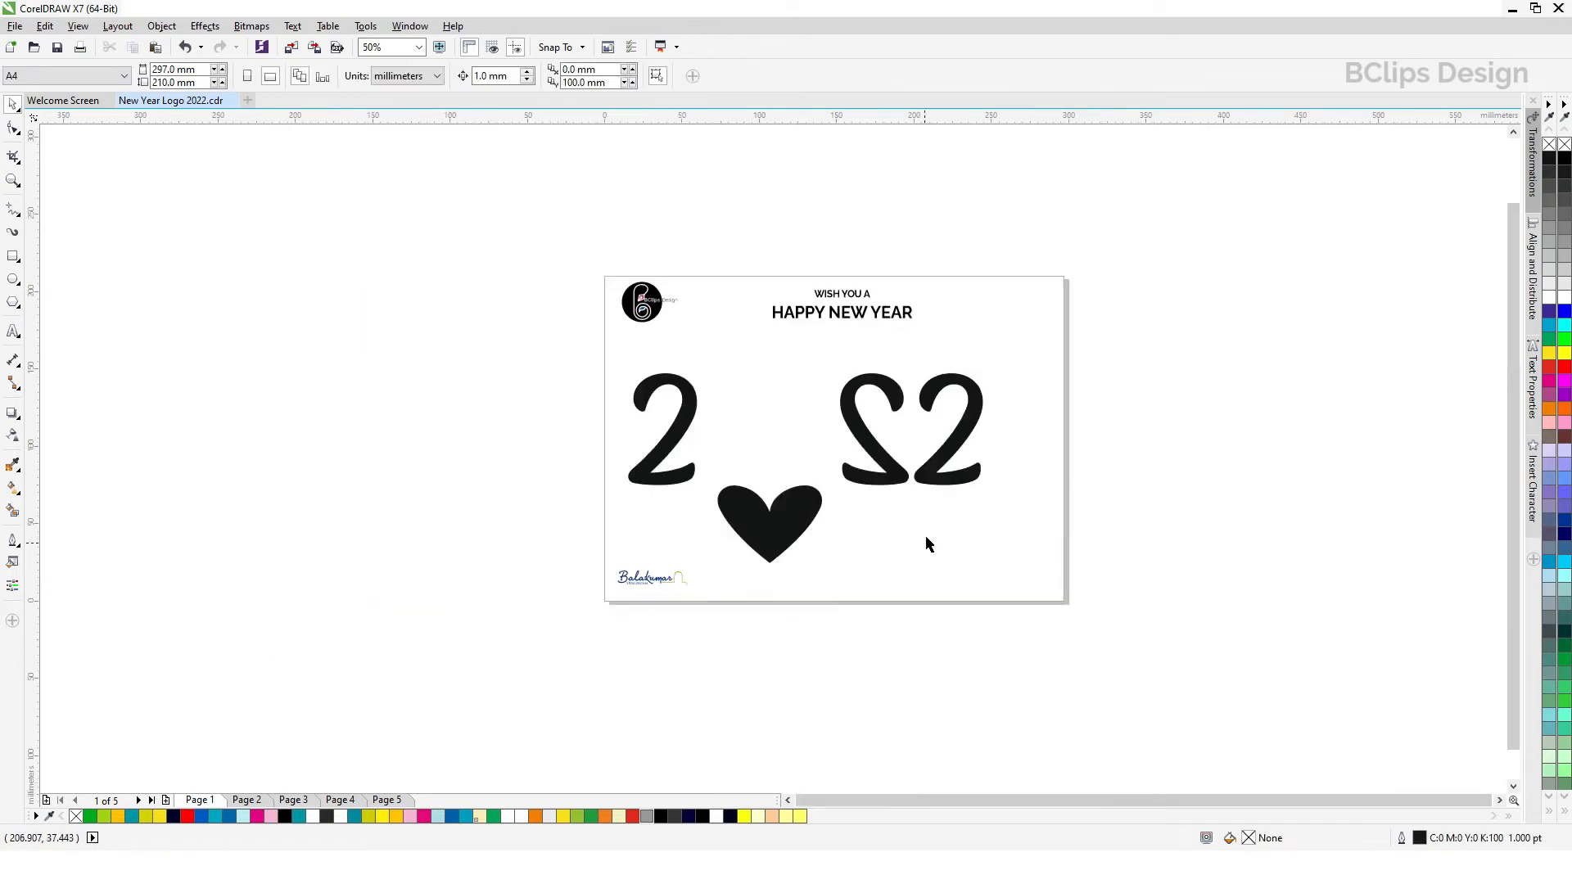
scroll(958, 446, up, 2)
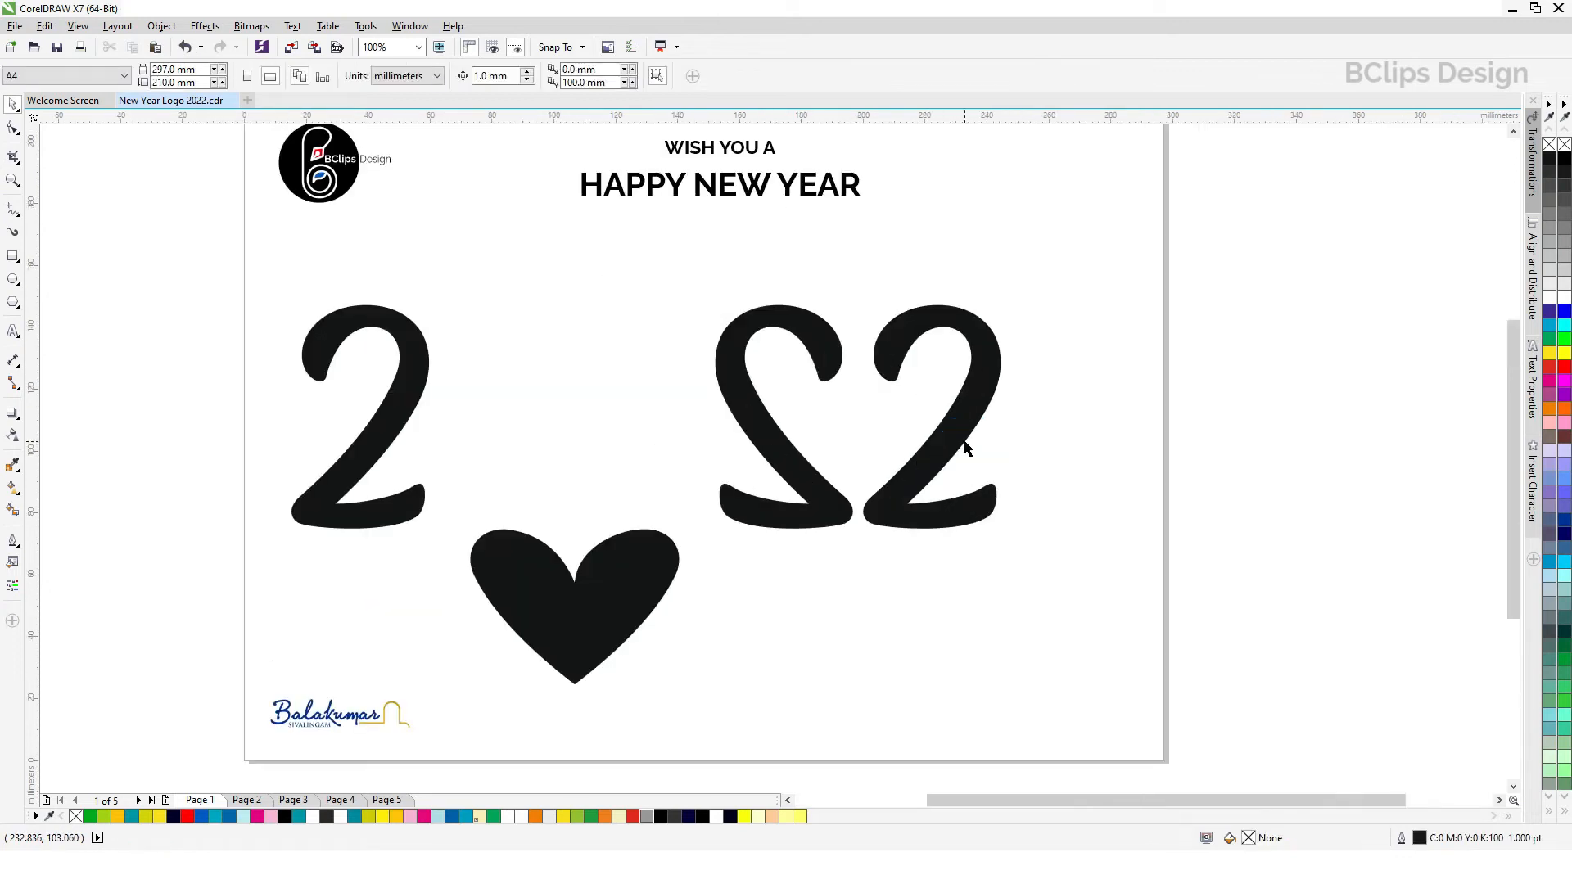
click(1513, 131)
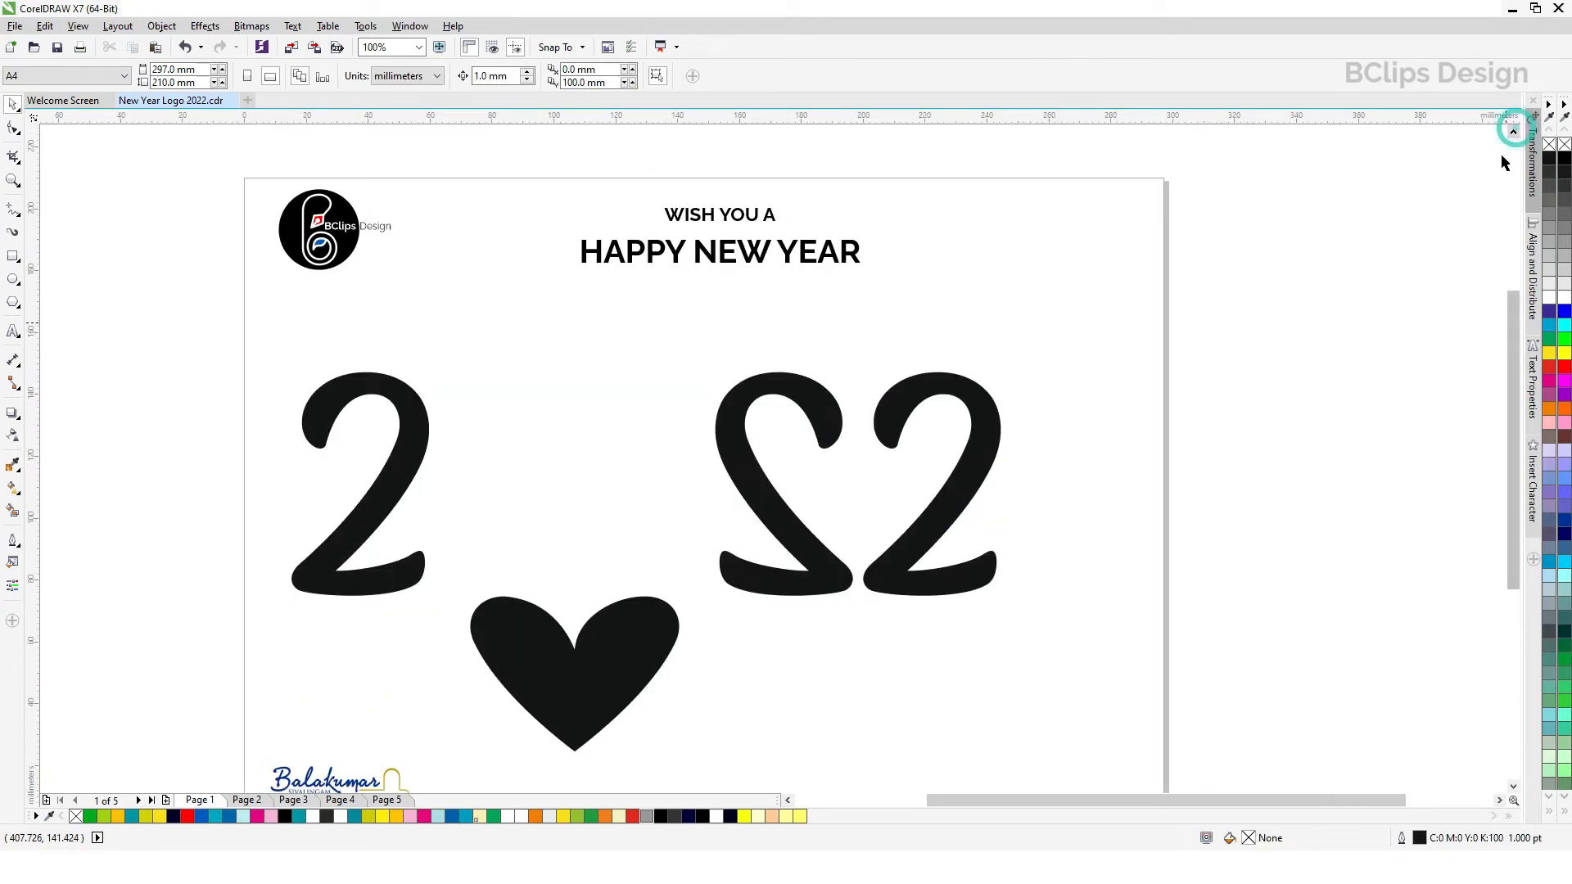
click(10, 181)
key(F3)
drag(501, 310, 982, 655)
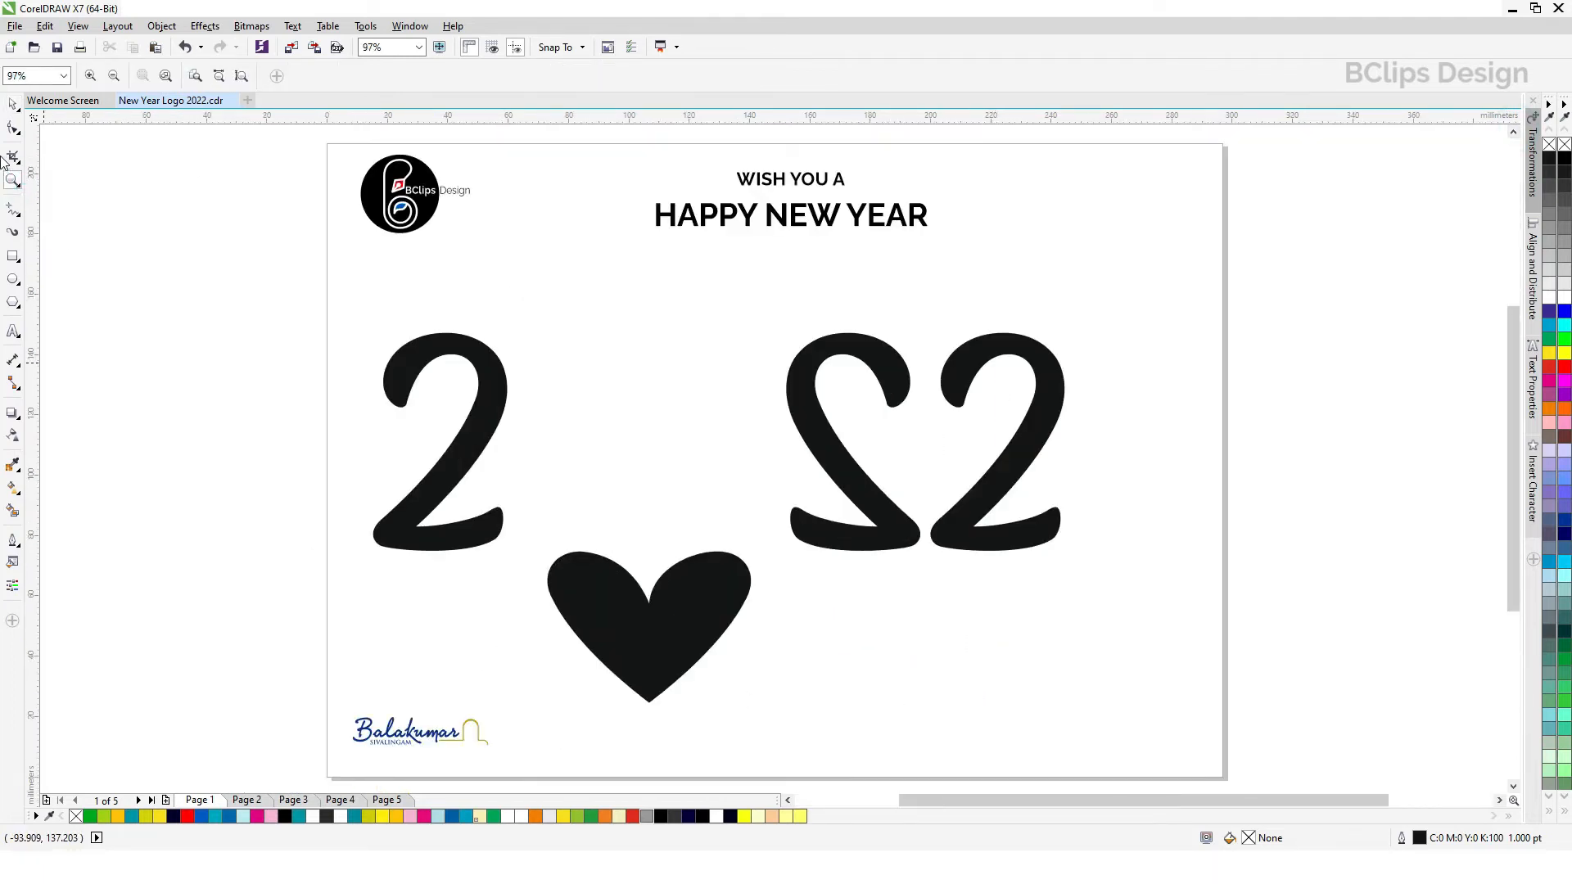
click(12, 104)
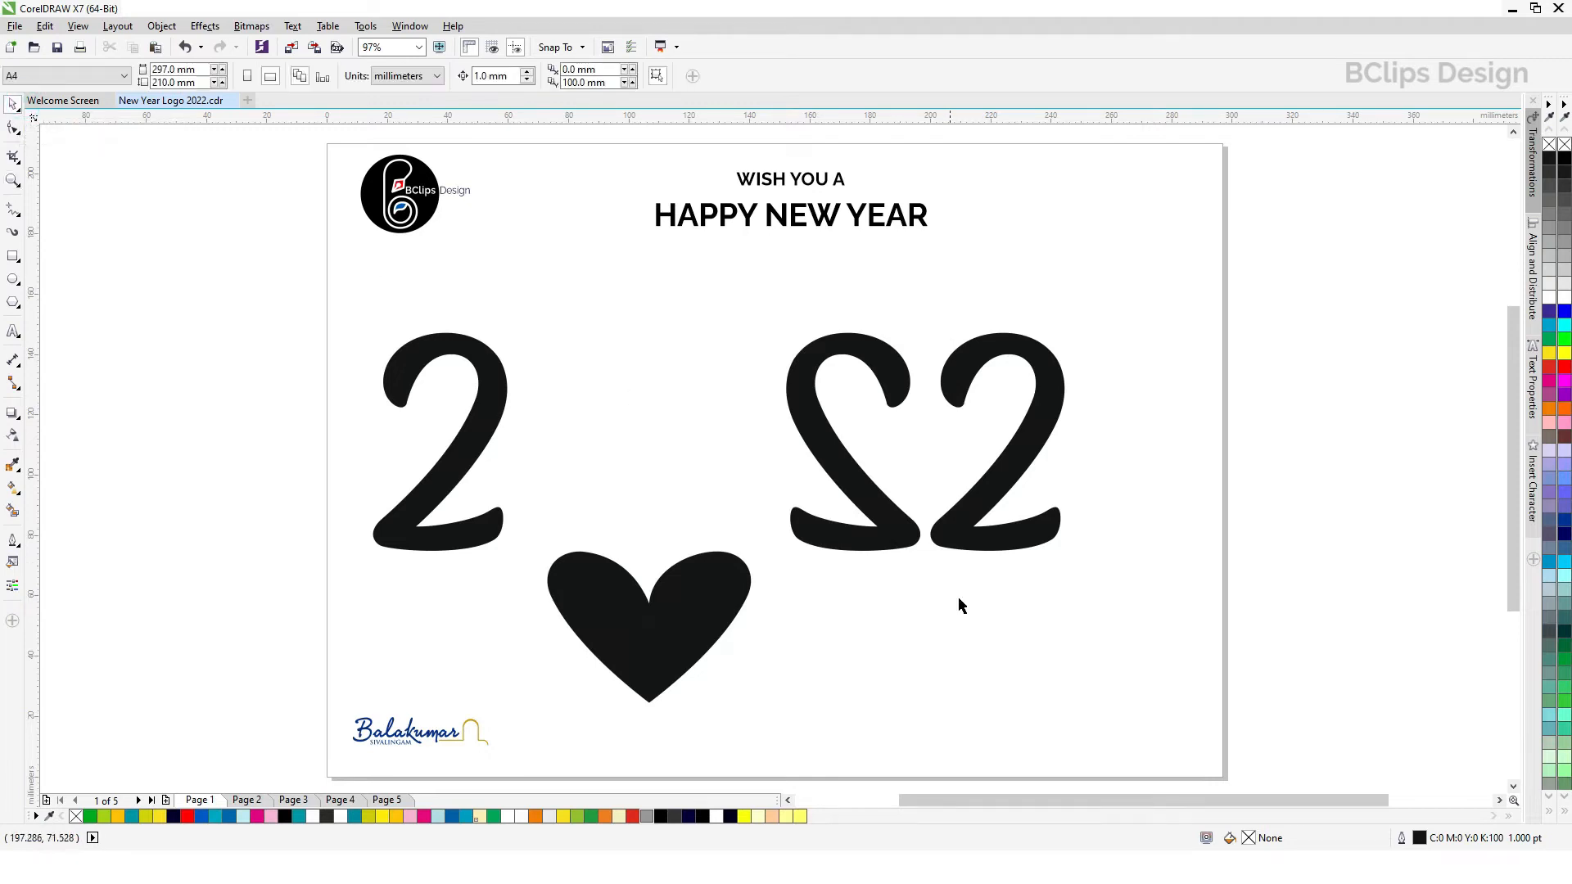
click(635, 646)
drag(647, 675, 930, 676)
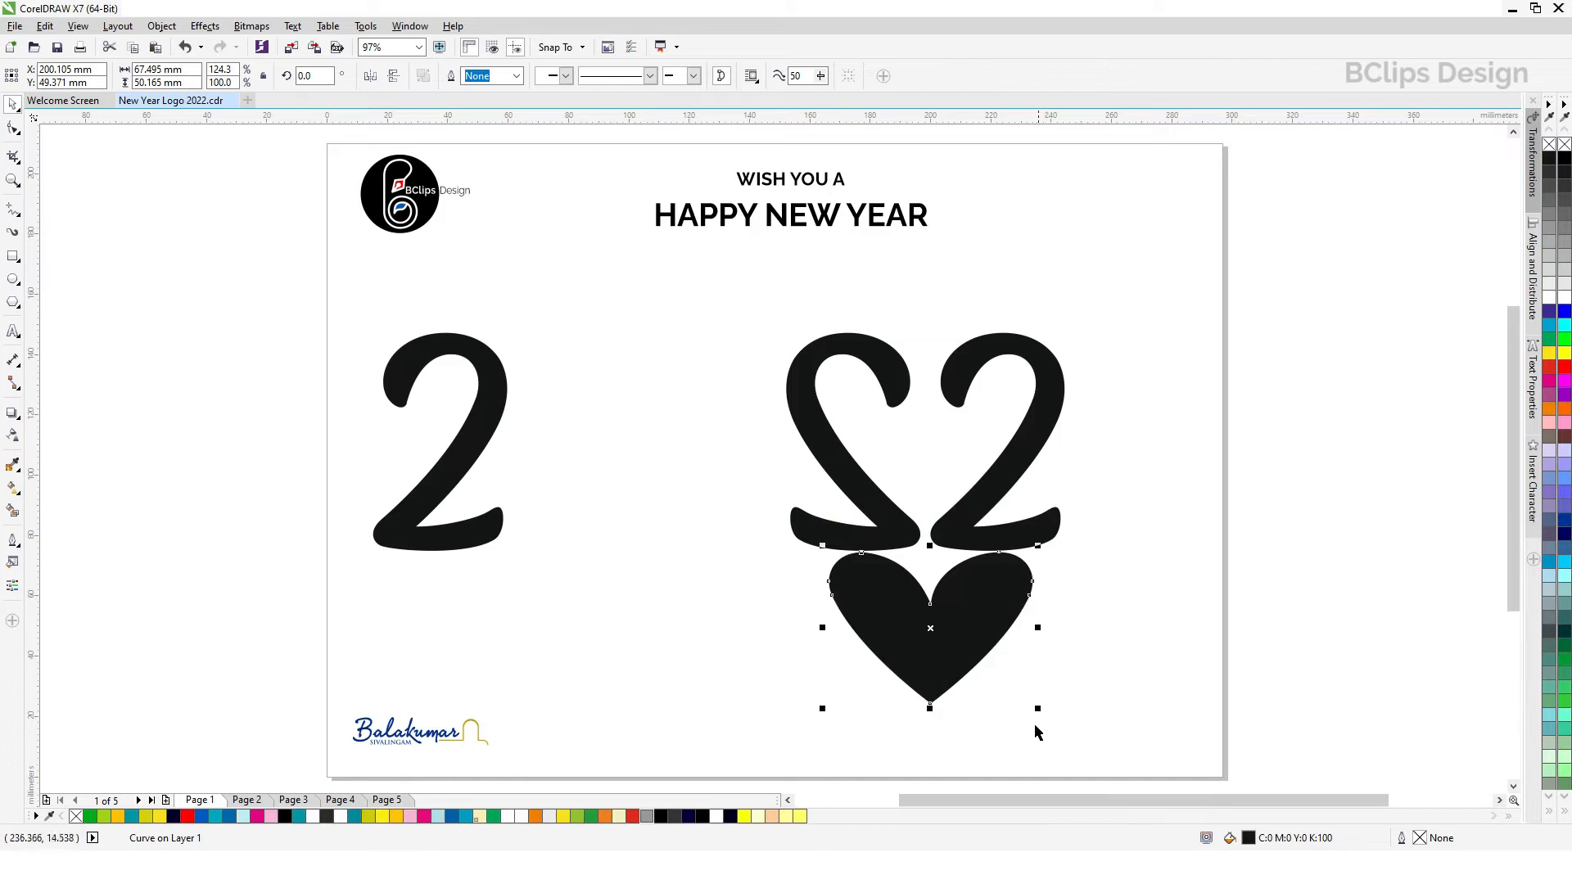
Step: Scale the heart down to about 45 mm wide and place it in the gap between the mirrored 2 and the last 2
drag(1039, 711, 970, 657)
drag(896, 604, 937, 471)
click(1149, 616)
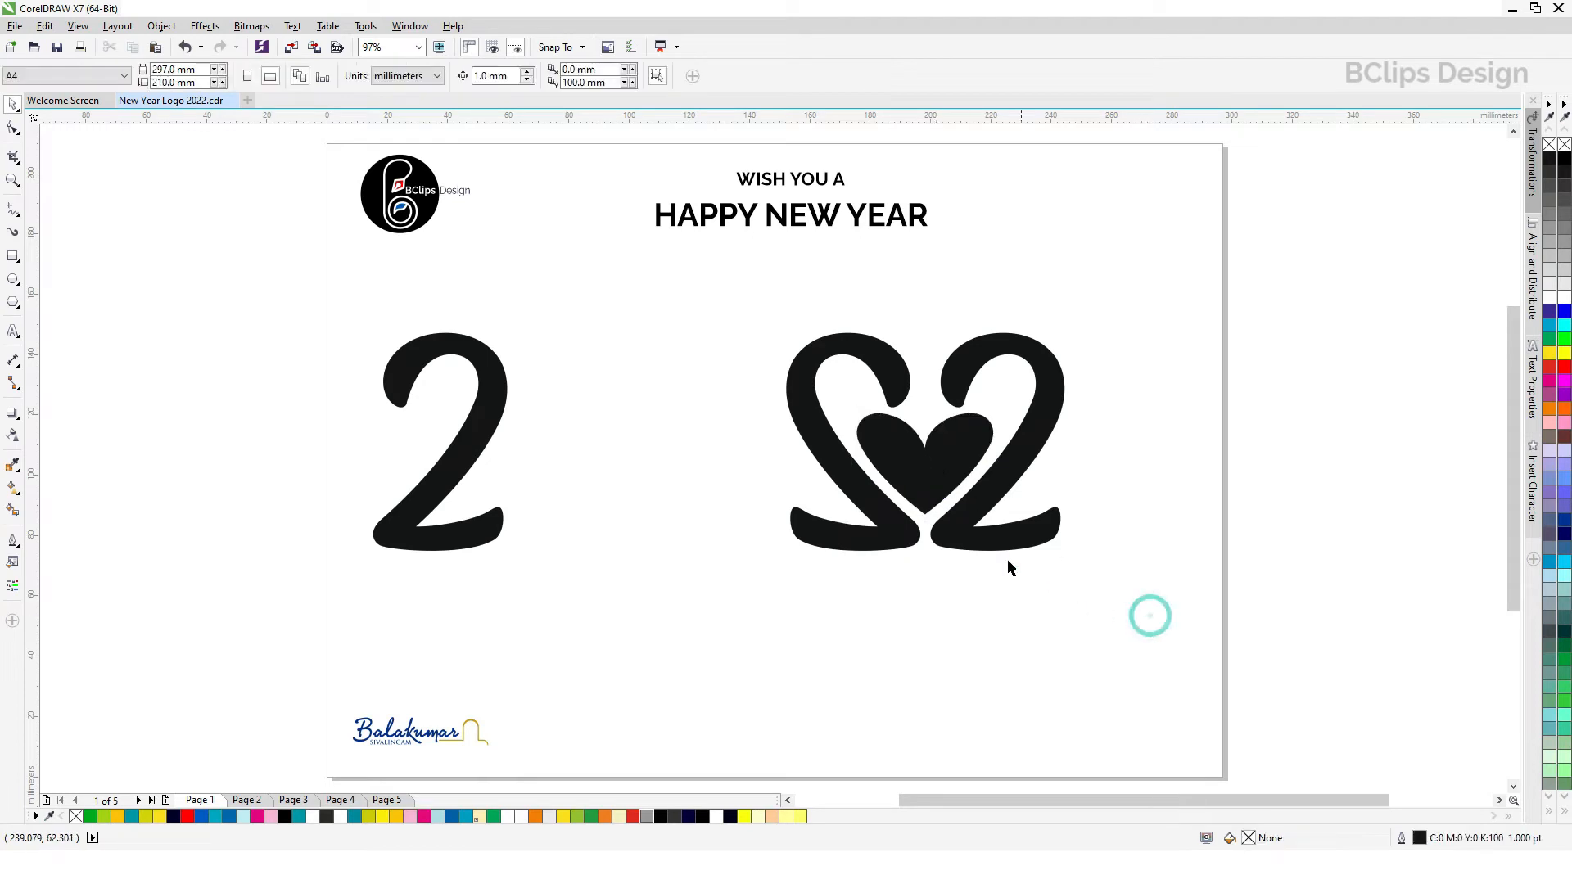
click(1182, 458)
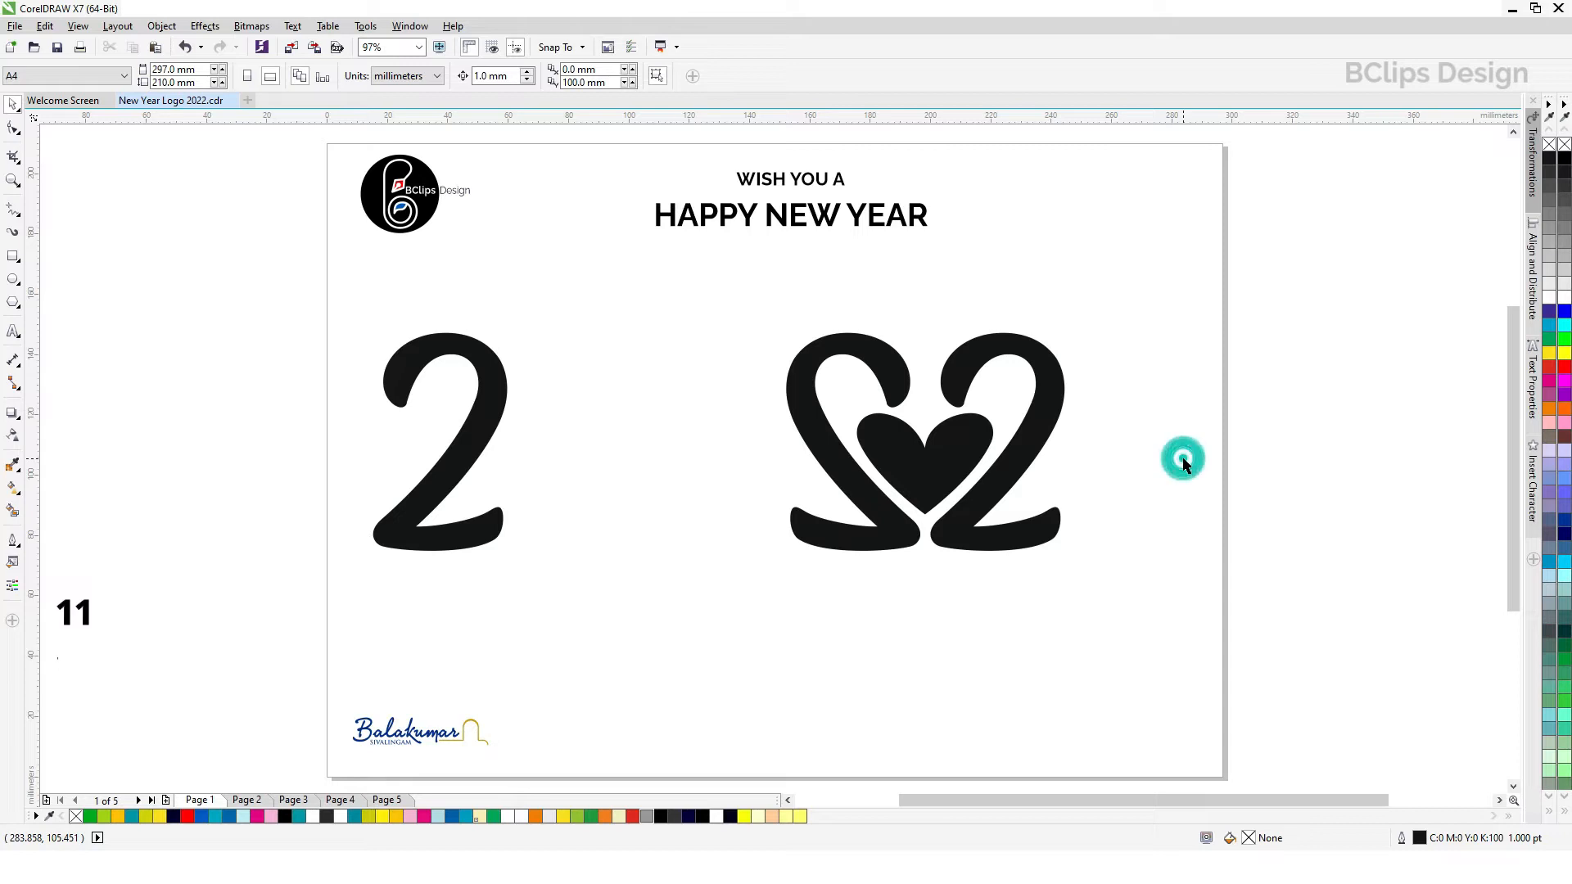
Step: Apply an elliptical fountain fill to the small heart
click(971, 446)
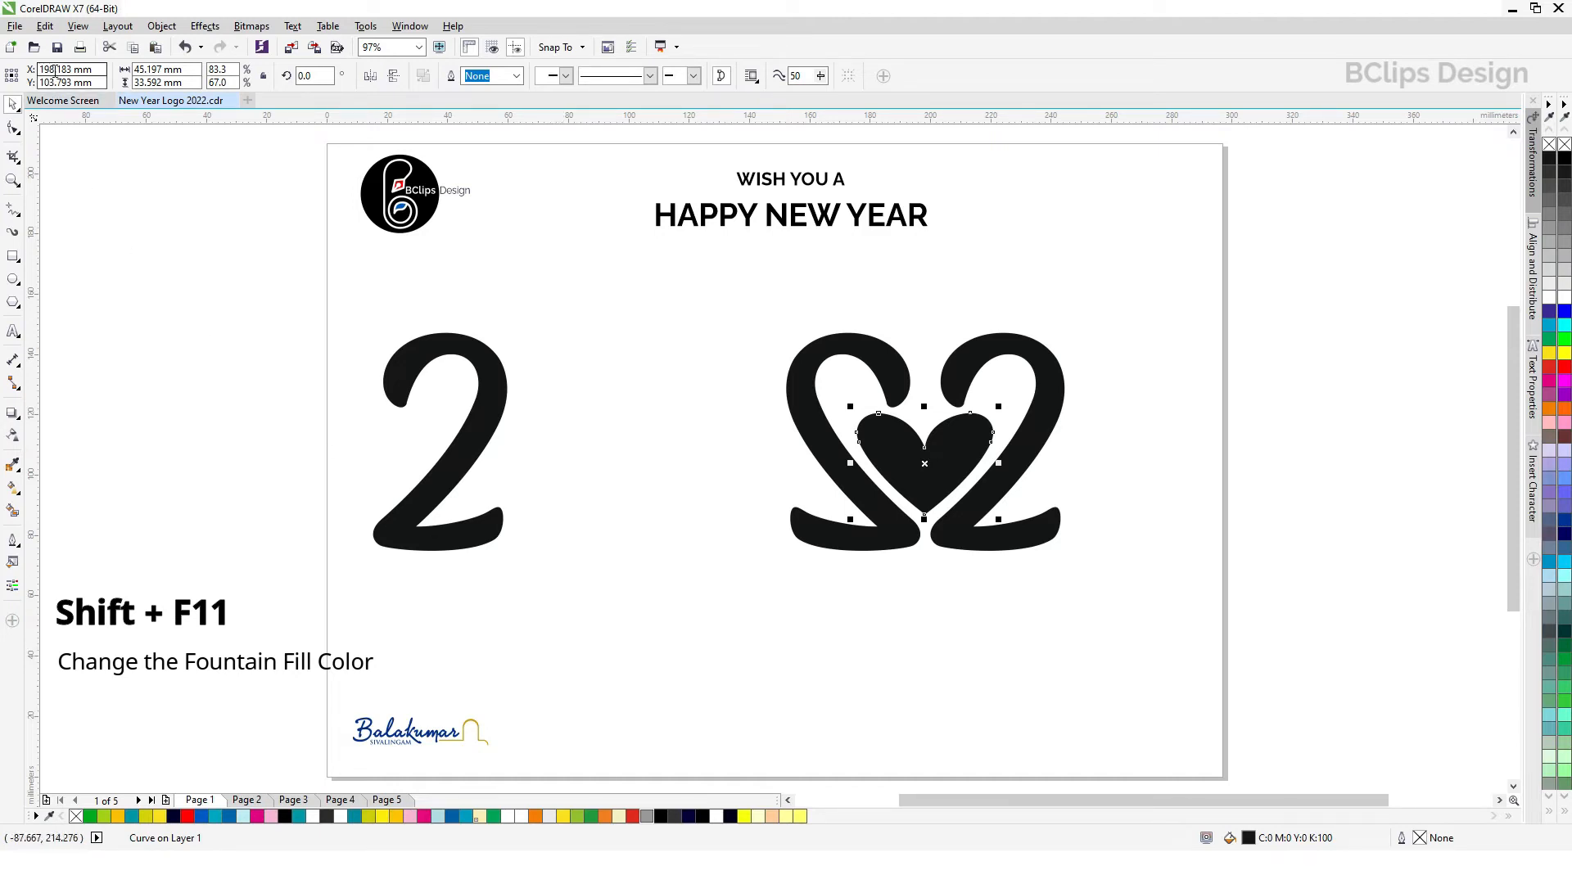
key(shift+F11)
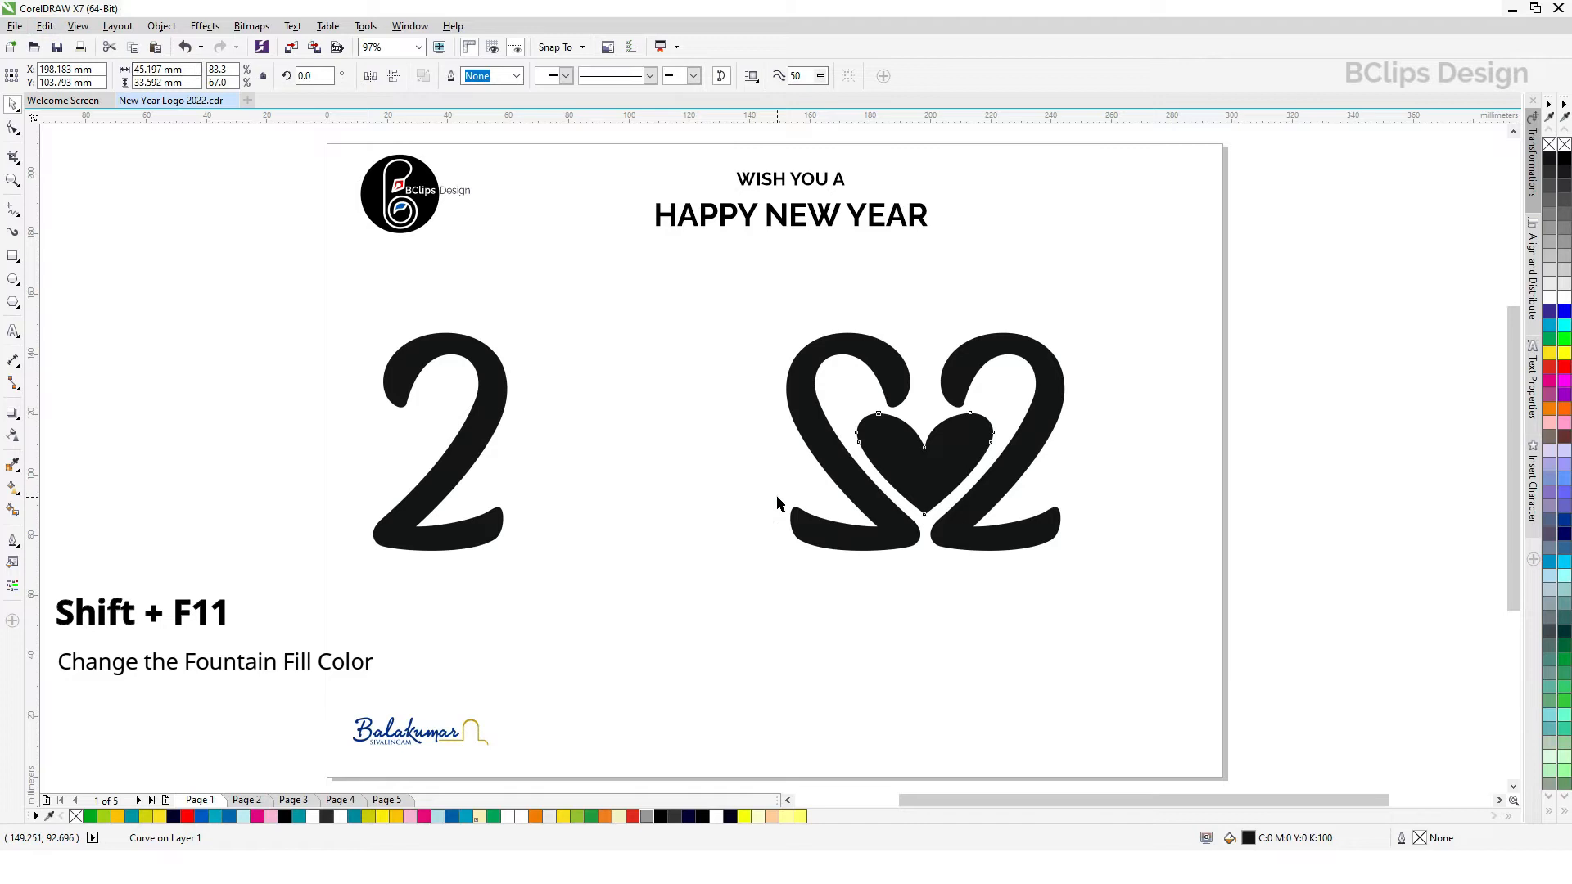
click(886, 472)
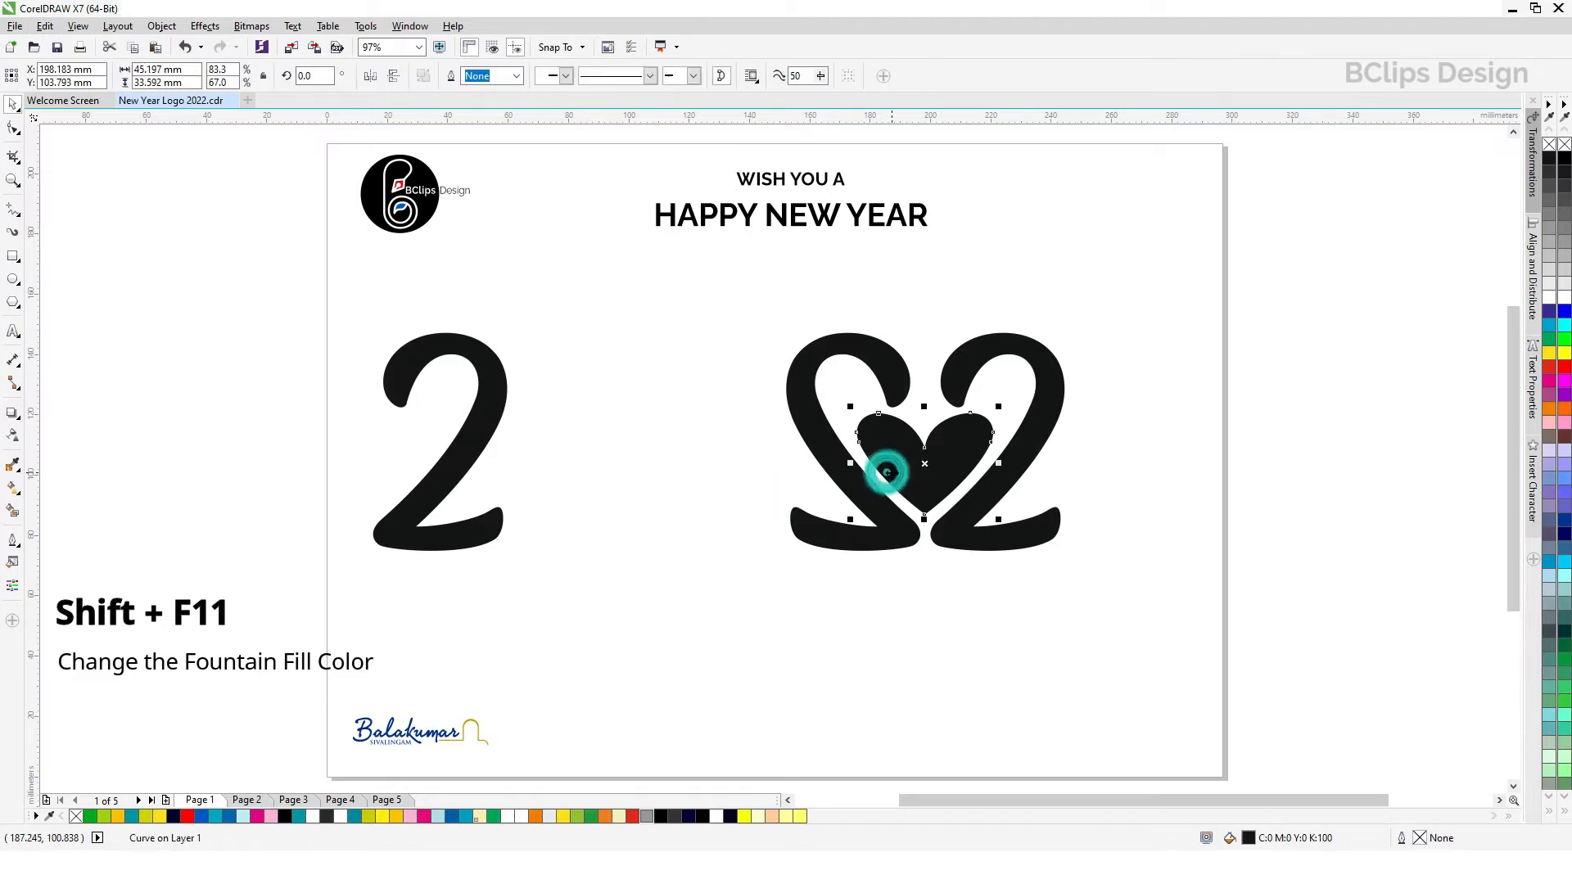
double_click(1249, 838)
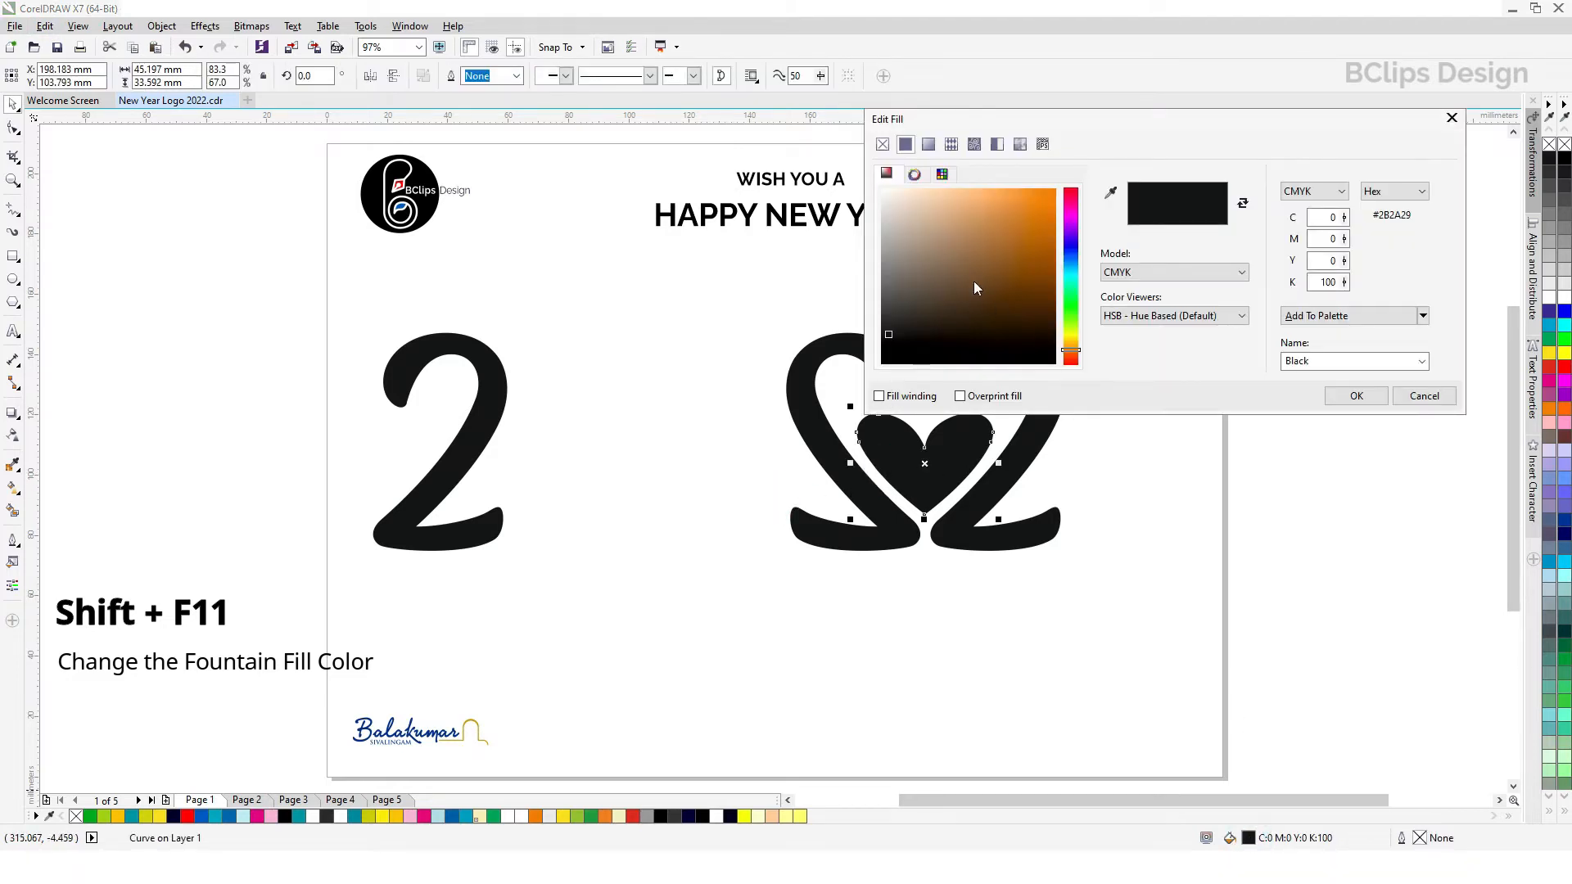
click(930, 145)
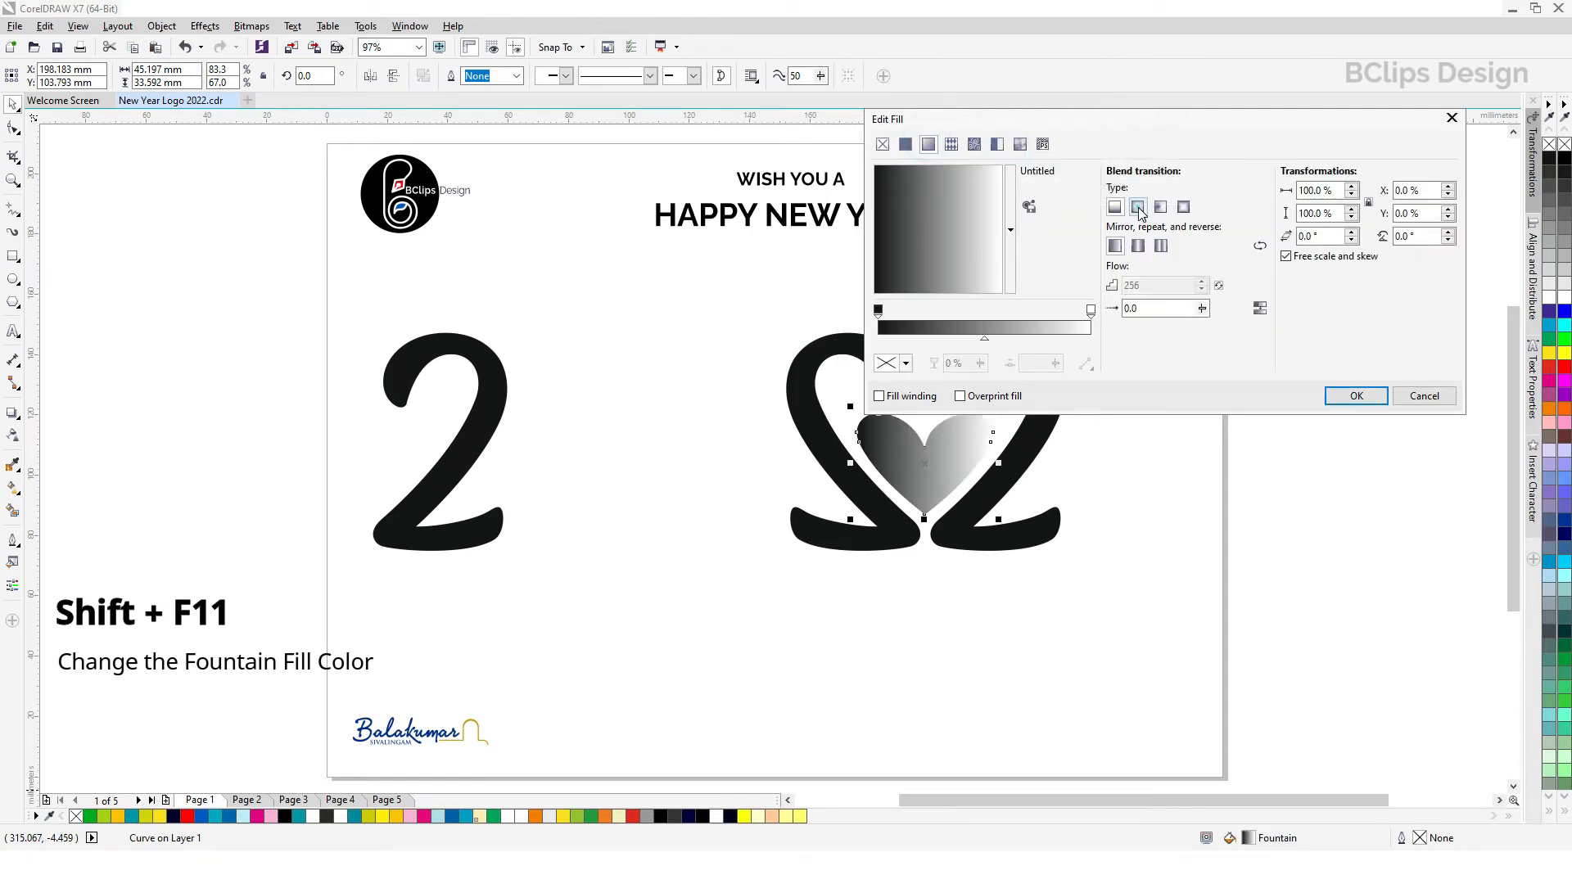
click(1138, 207)
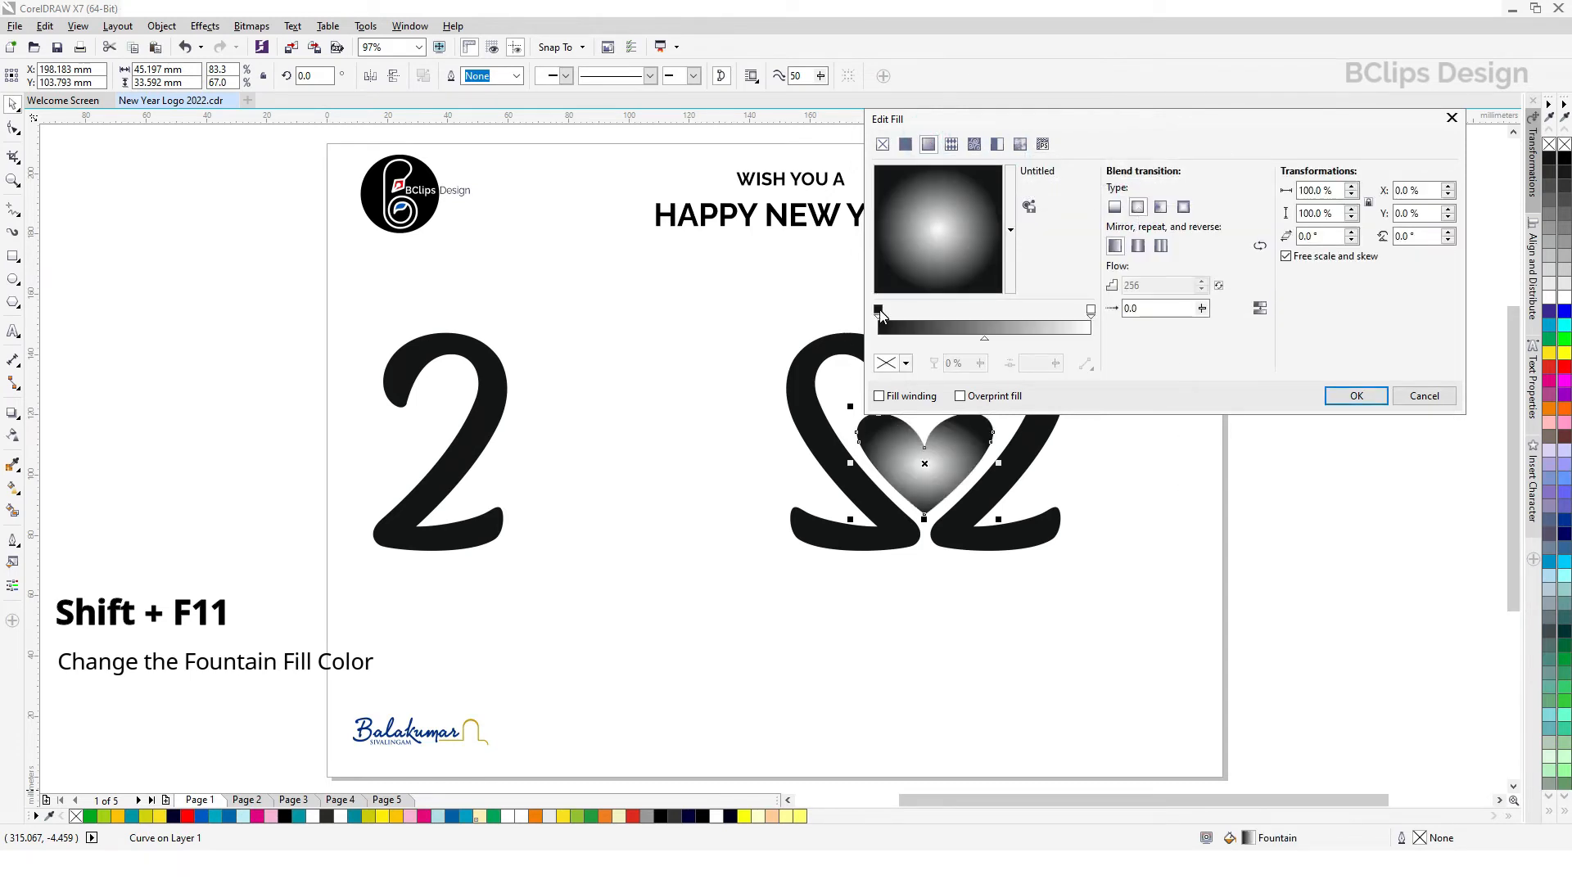
drag(1045, 120, 1047, 92)
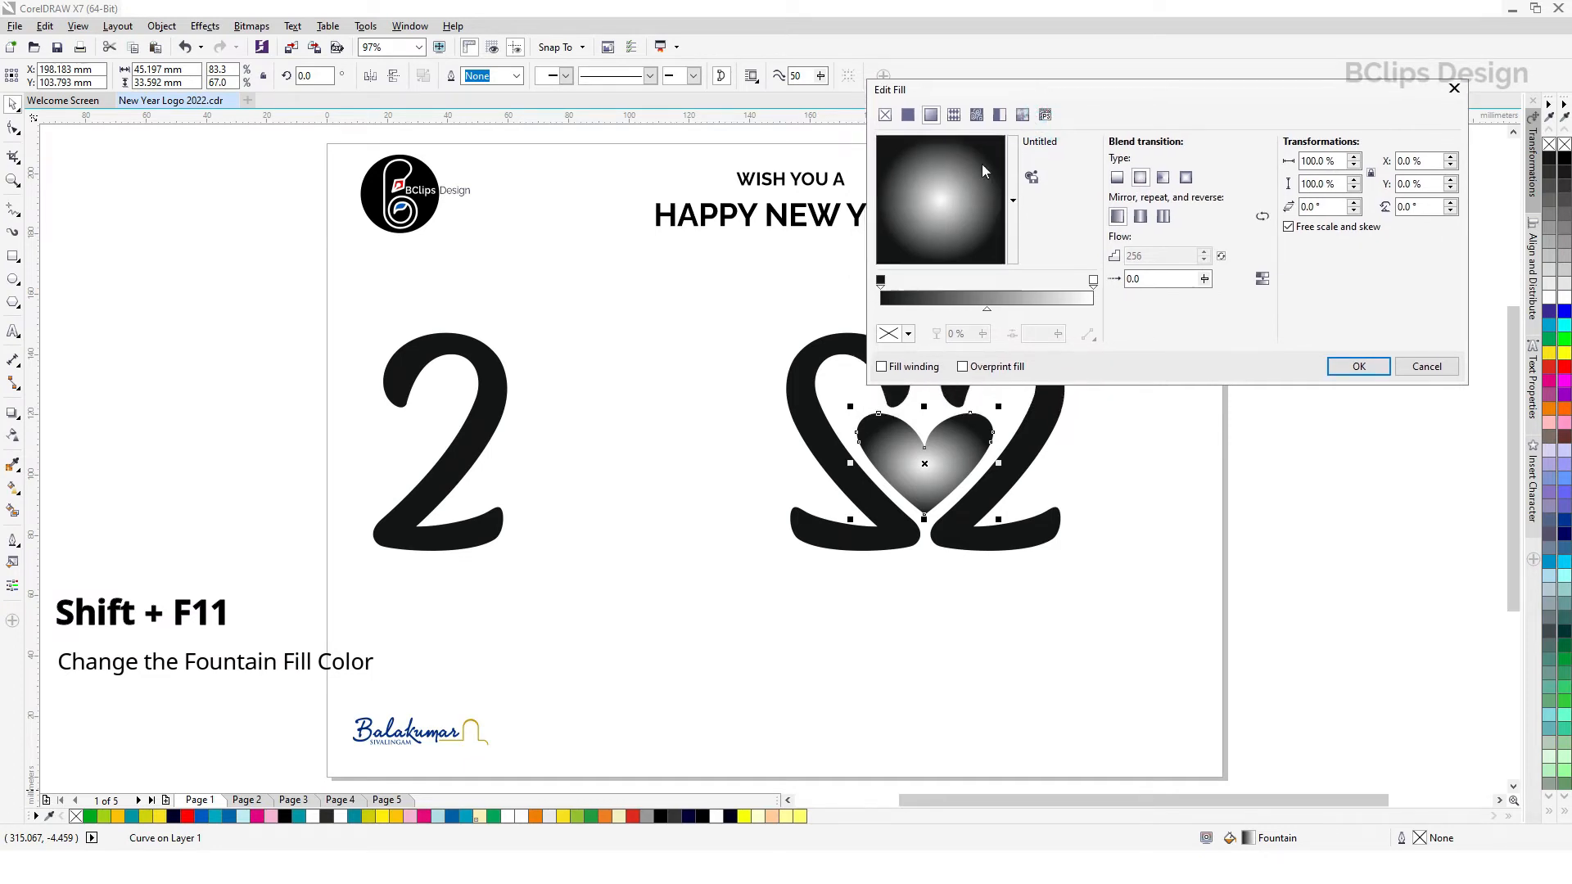
Step: Set the fountain fill's start colour to the blue #005AC8 sampled from the round BClips logo
click(881, 281)
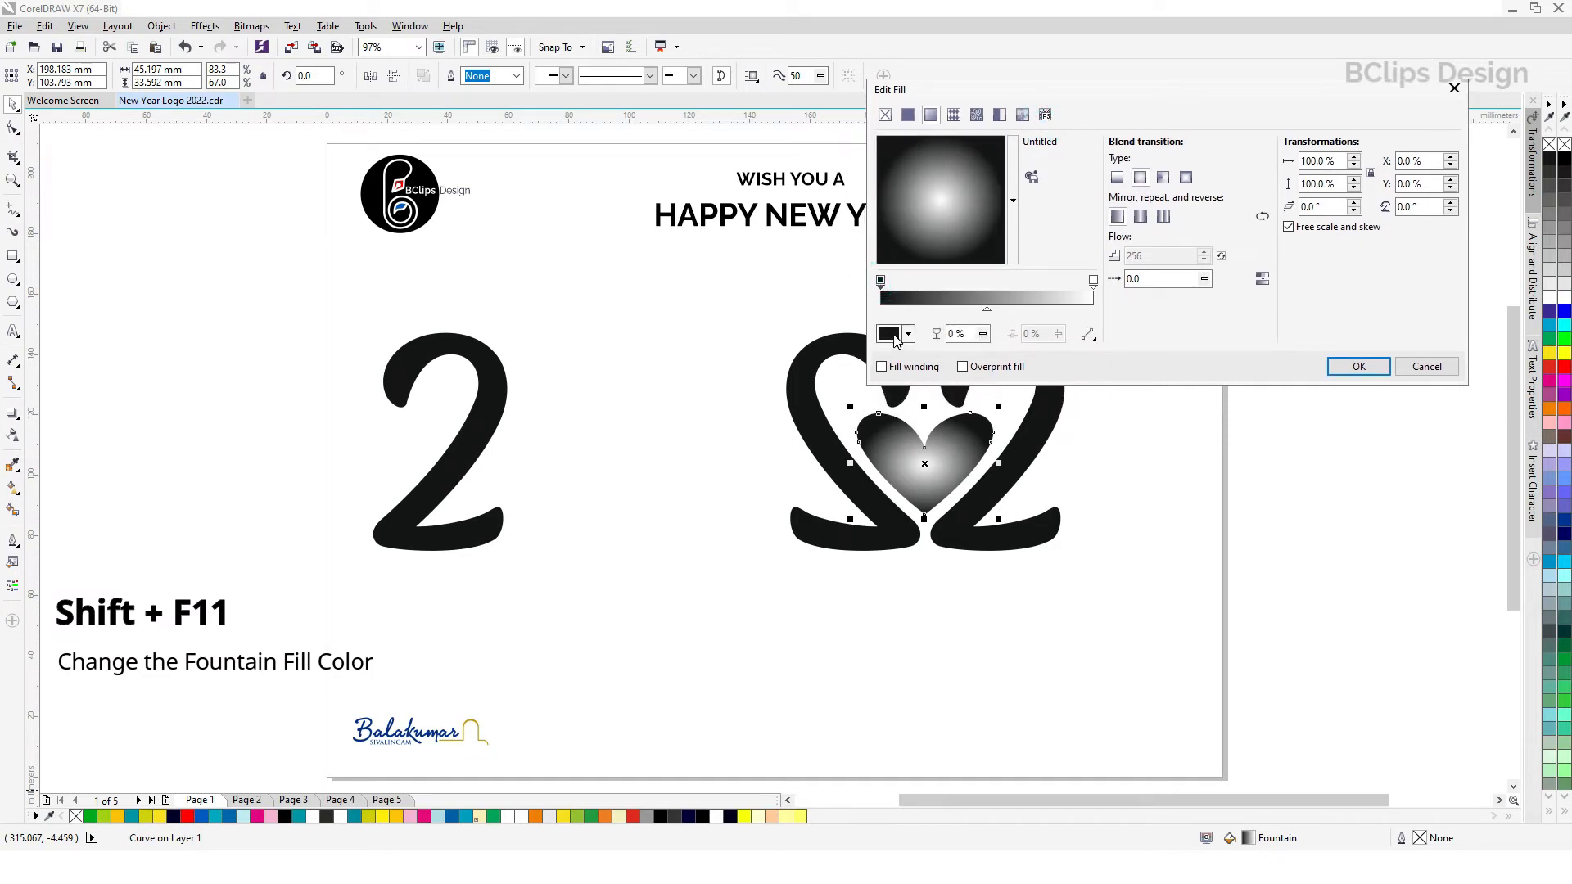
click(894, 336)
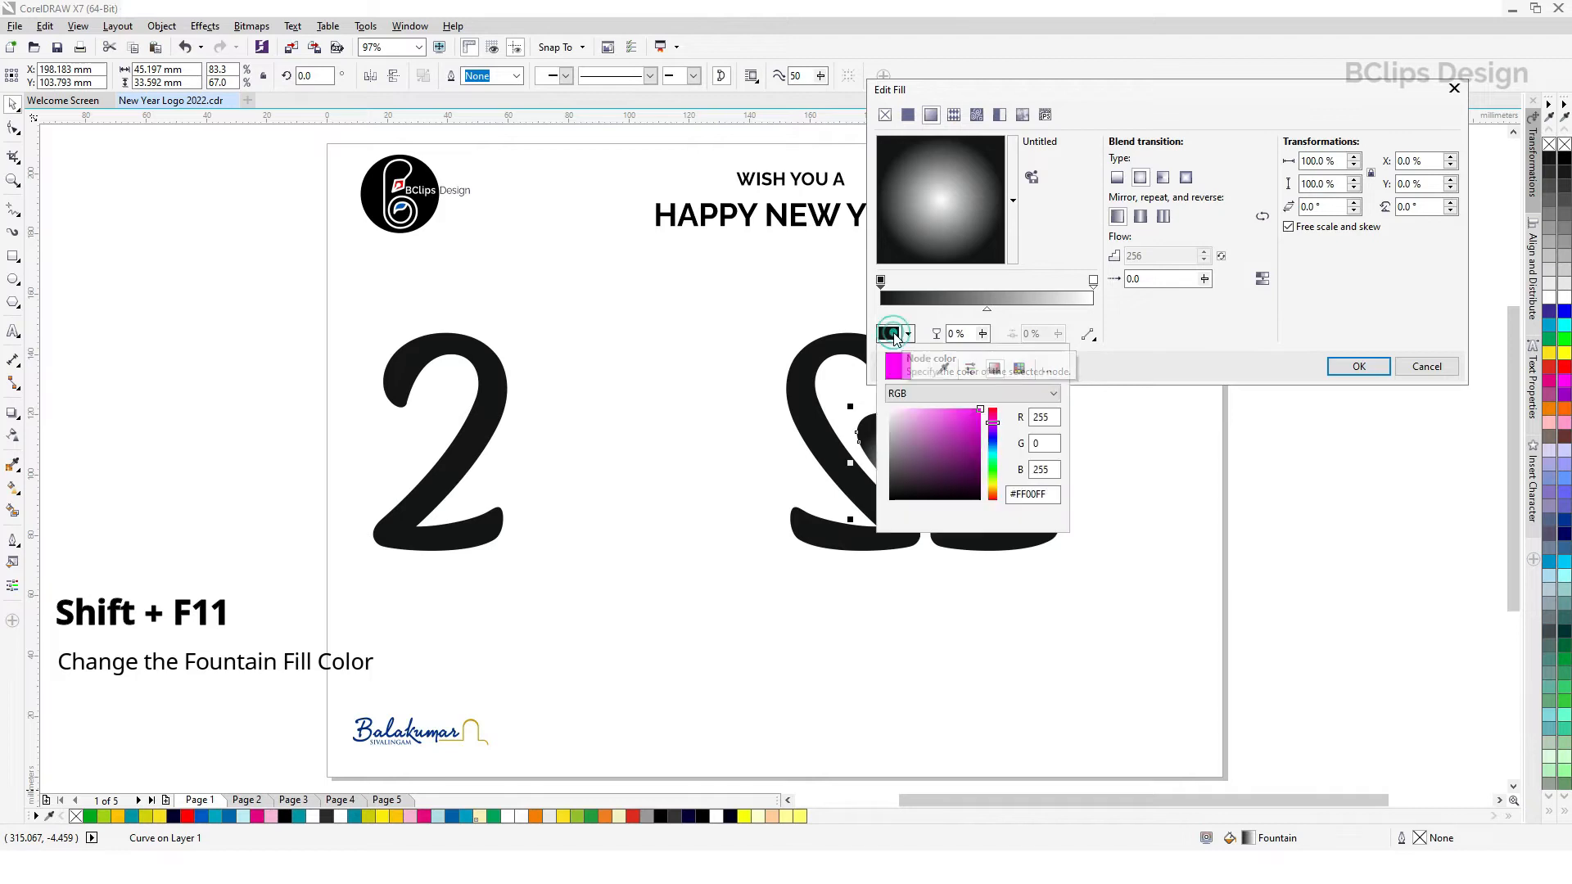
click(945, 368)
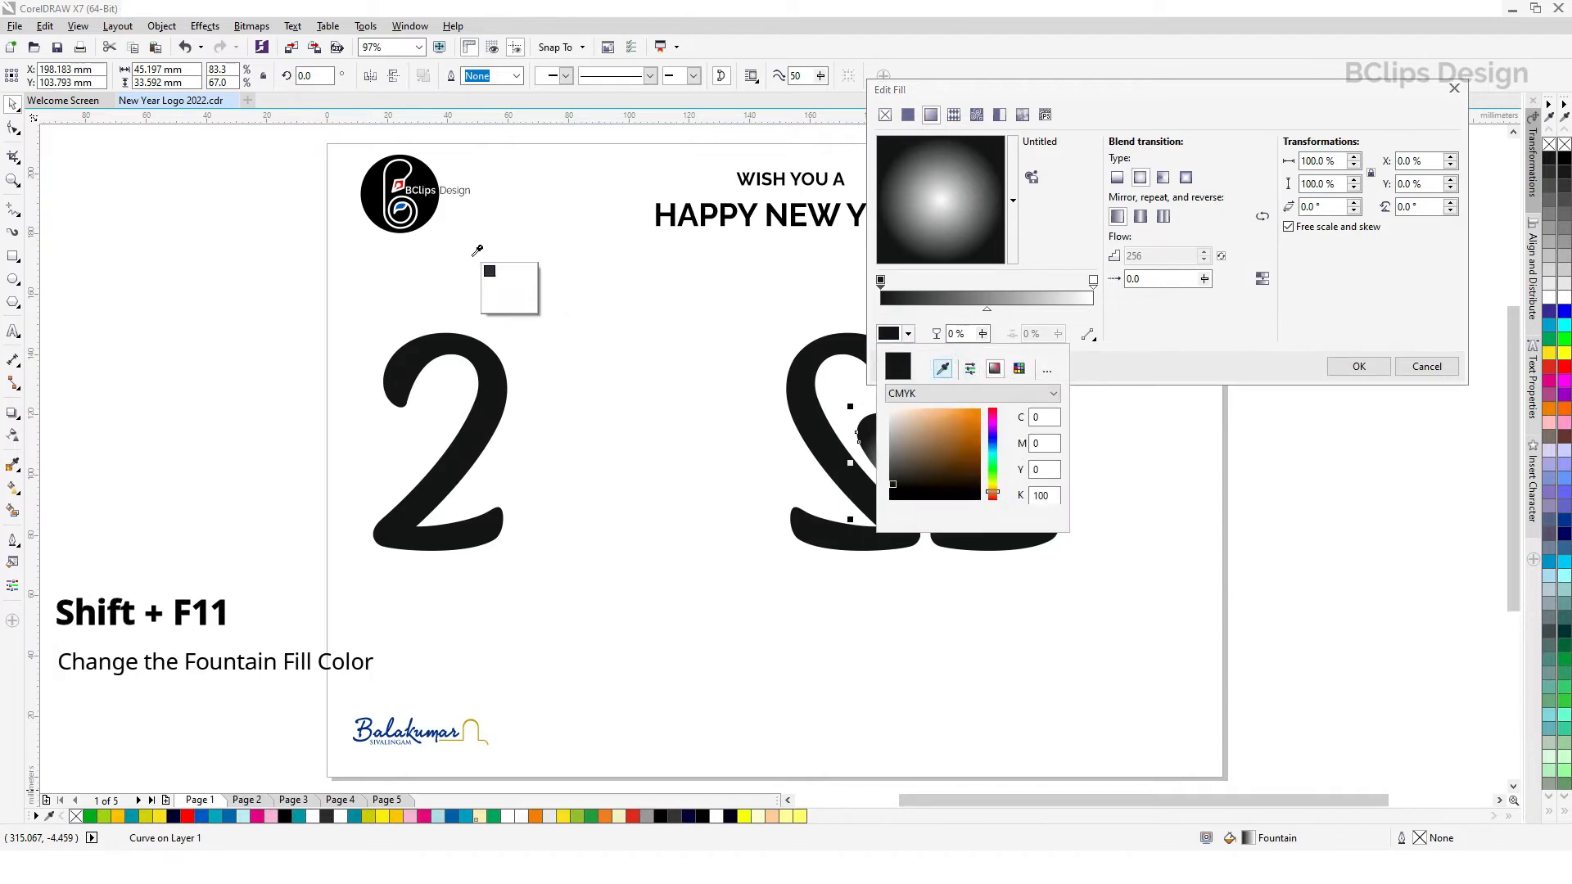
click(409, 199)
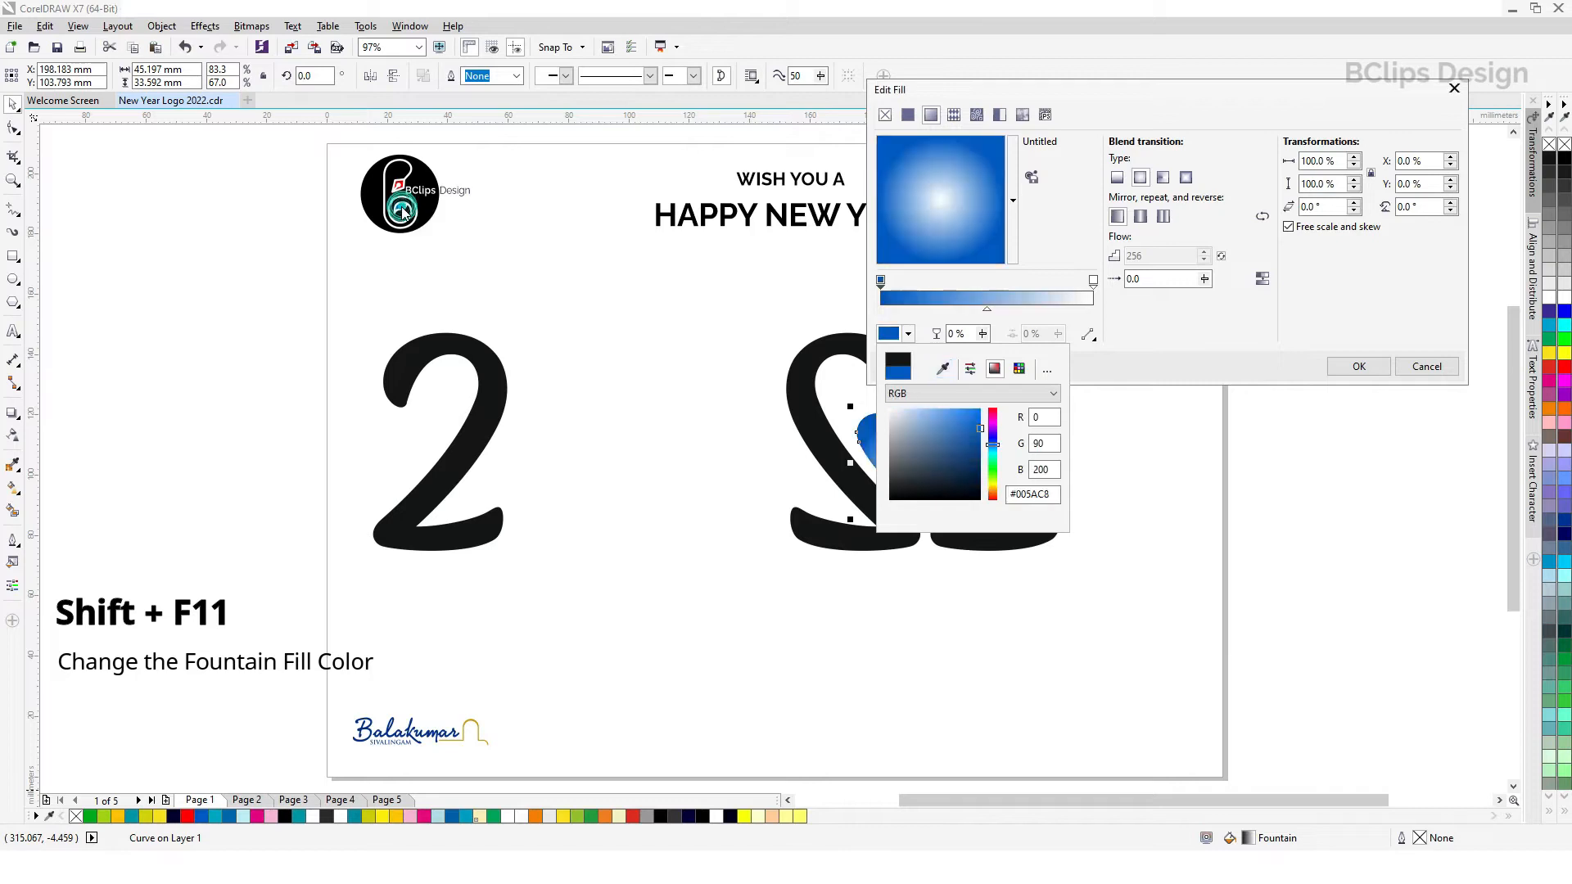
click(1106, 304)
Step: Set the heart's fountain fill end colour to the red #FF0000 sampled from the round BClips logo and apply the fill
click(1094, 281)
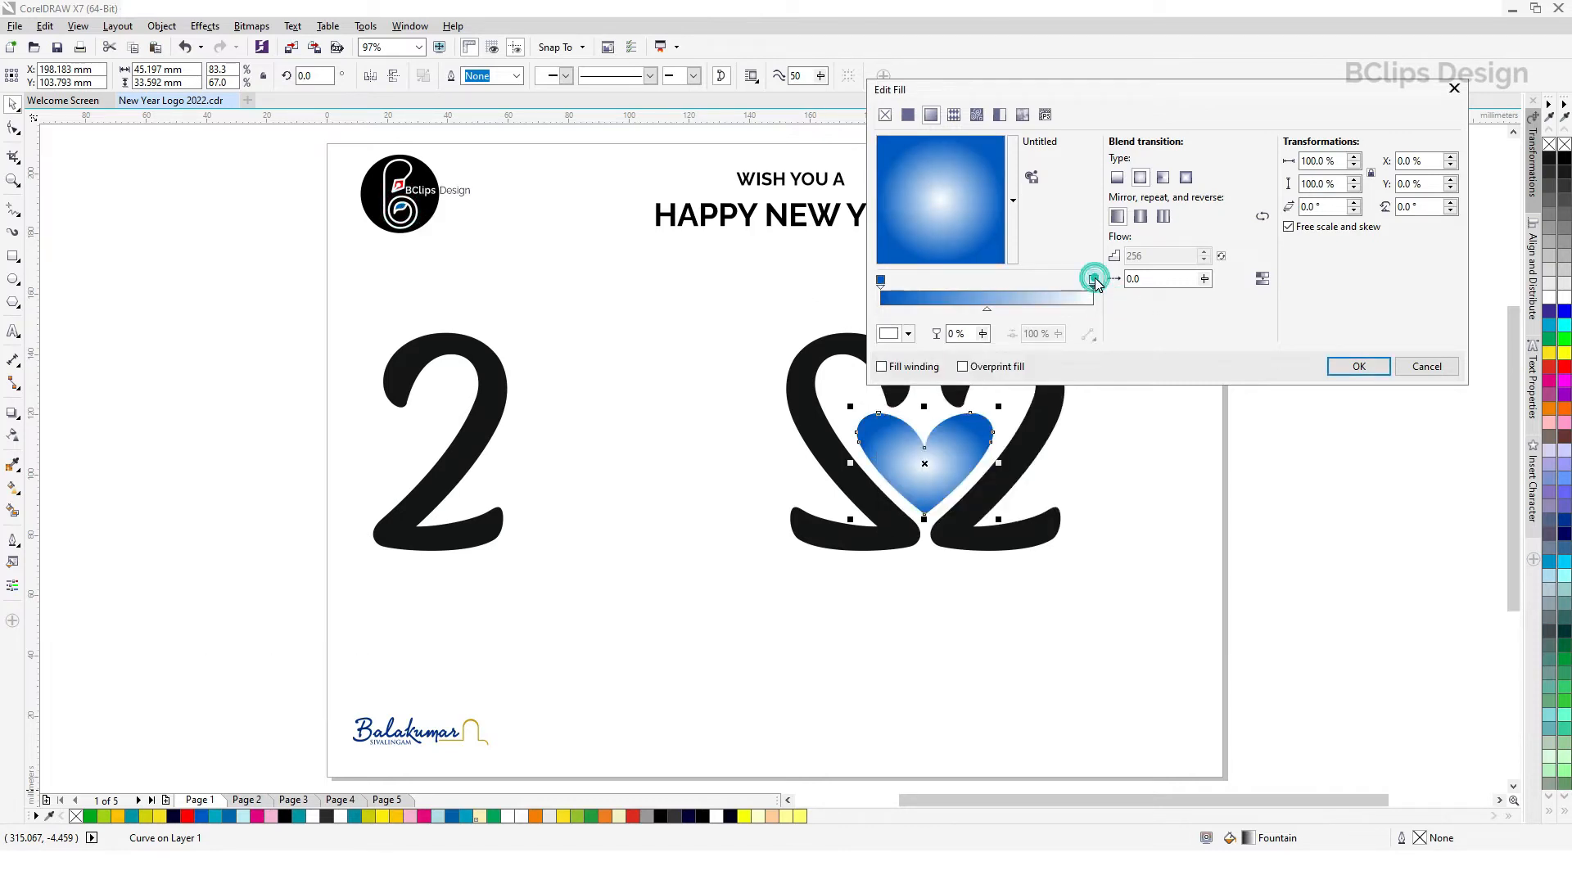
click(910, 333)
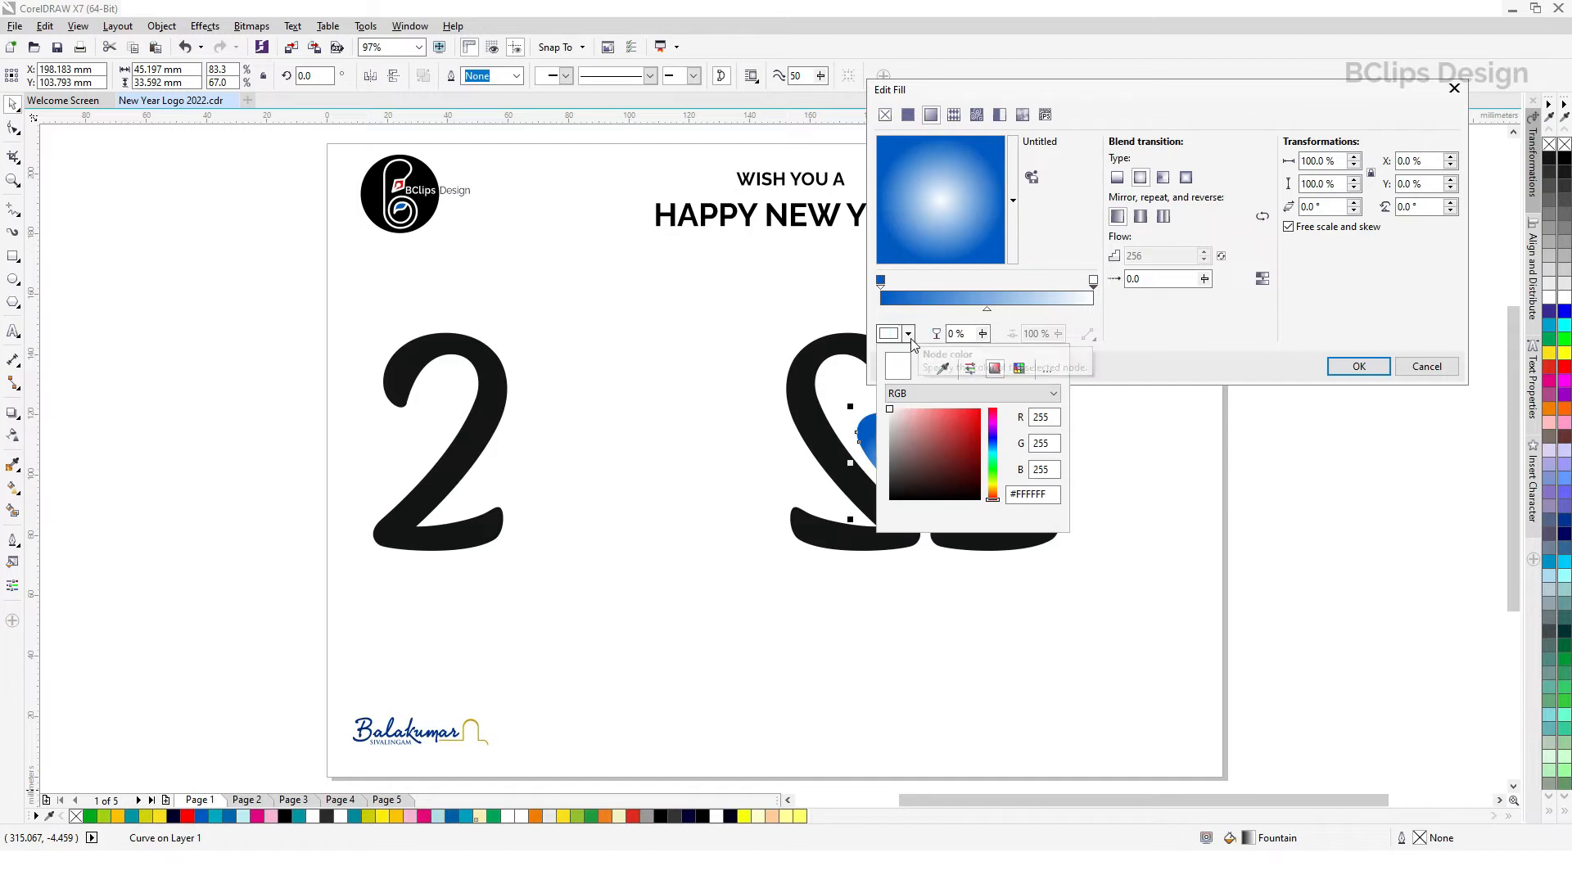
click(944, 369)
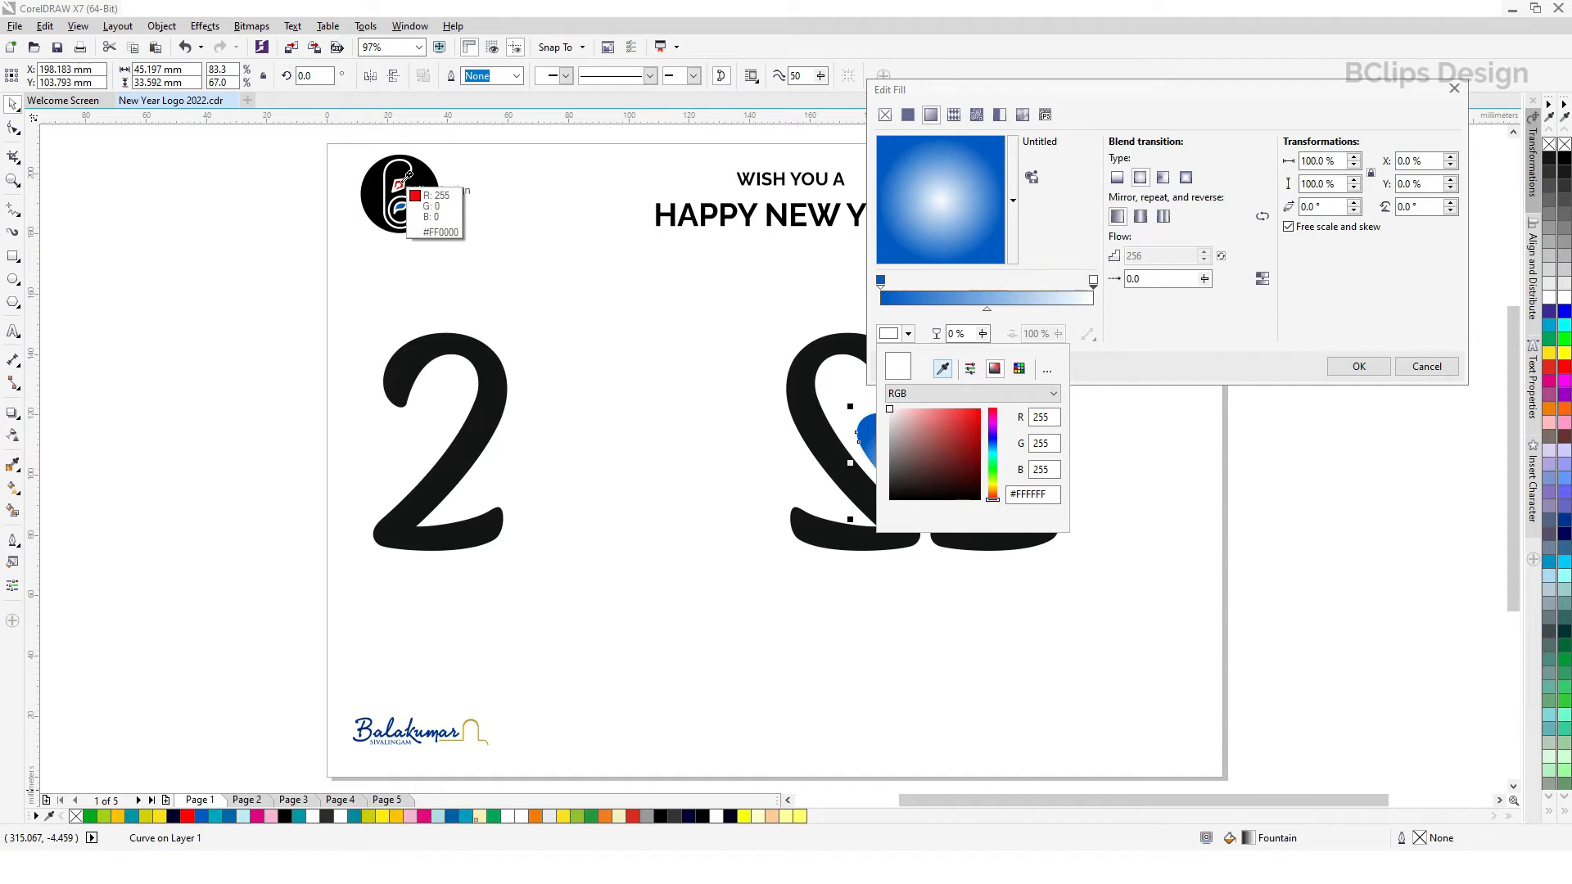
click(407, 182)
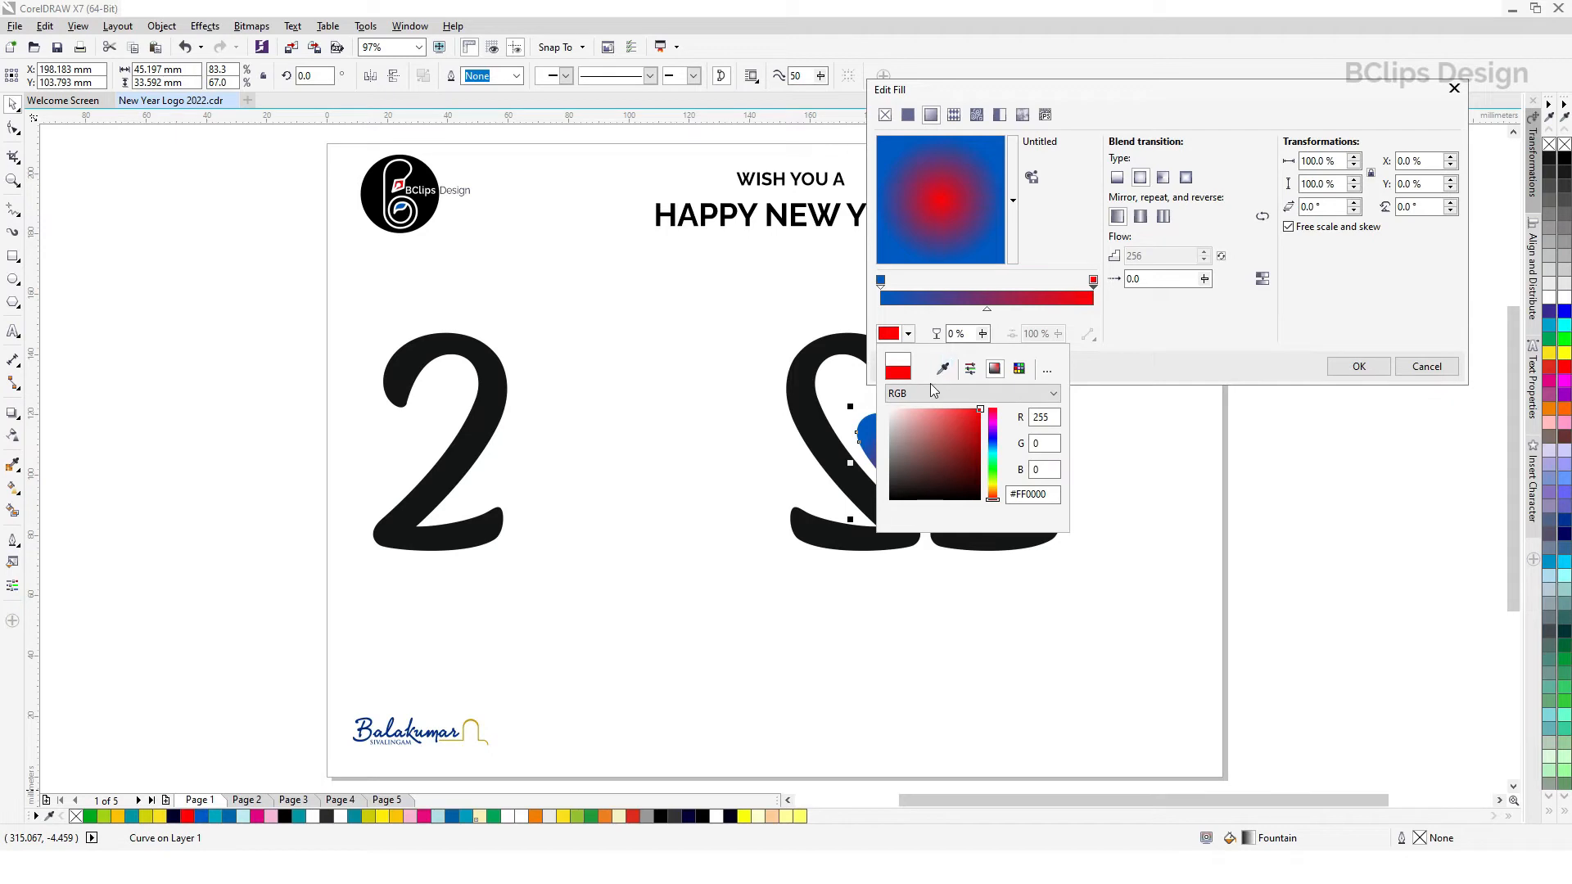
click(1177, 355)
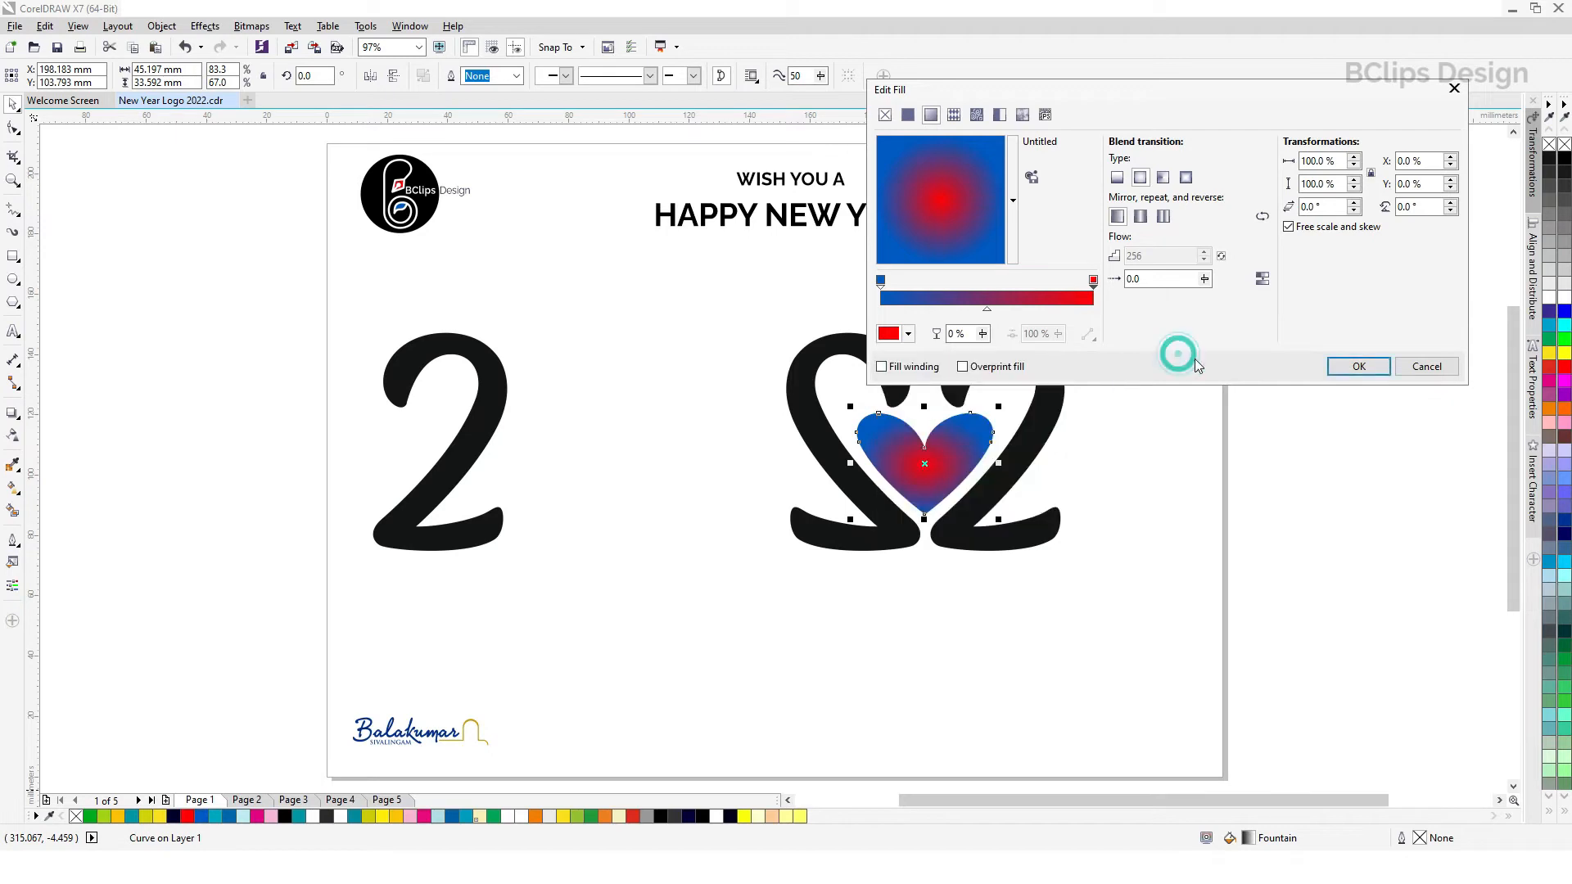
click(1357, 368)
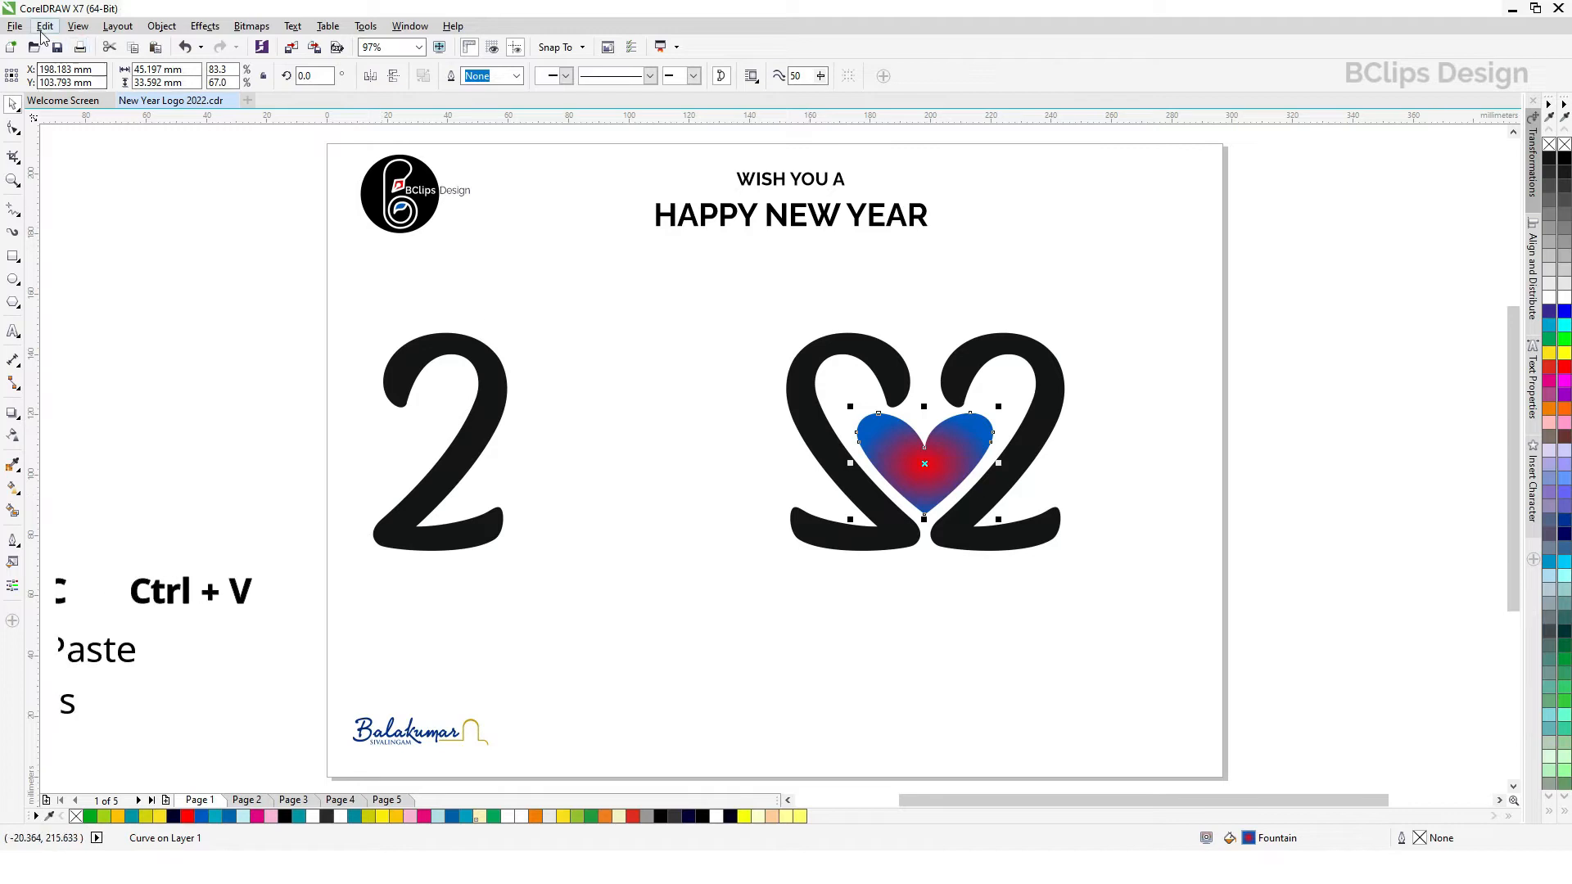
Step: Paste copies of the gradient heart in place and scale them progressively smaller about its centre, the smallest to about 17 mm wide
click(44, 26)
click(56, 135)
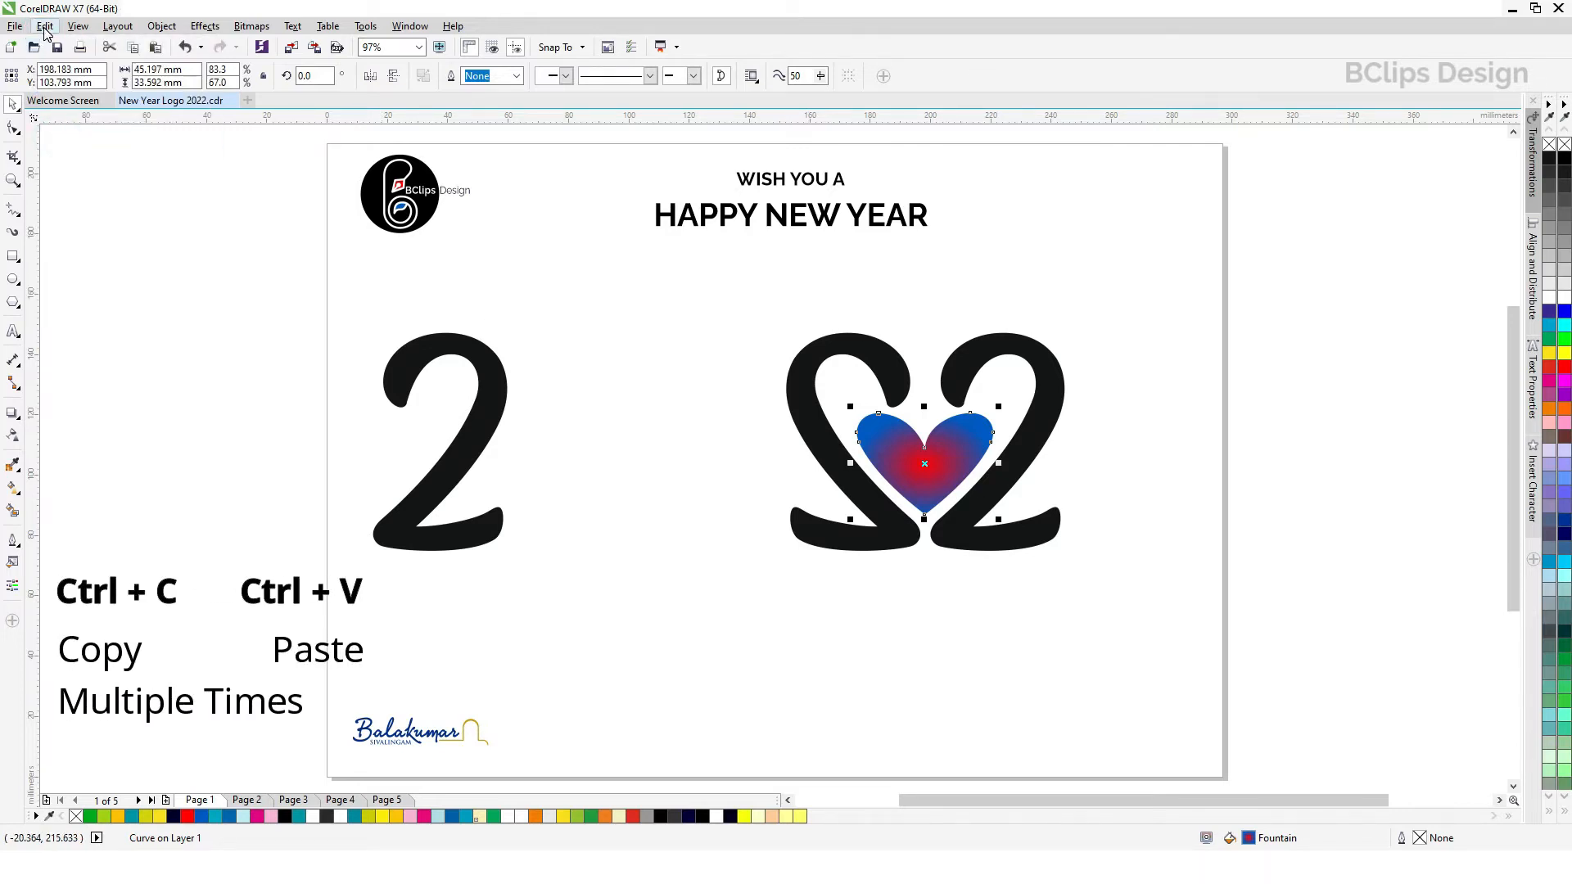
click(44, 26)
click(72, 155)
drag(999, 407, 994, 418)
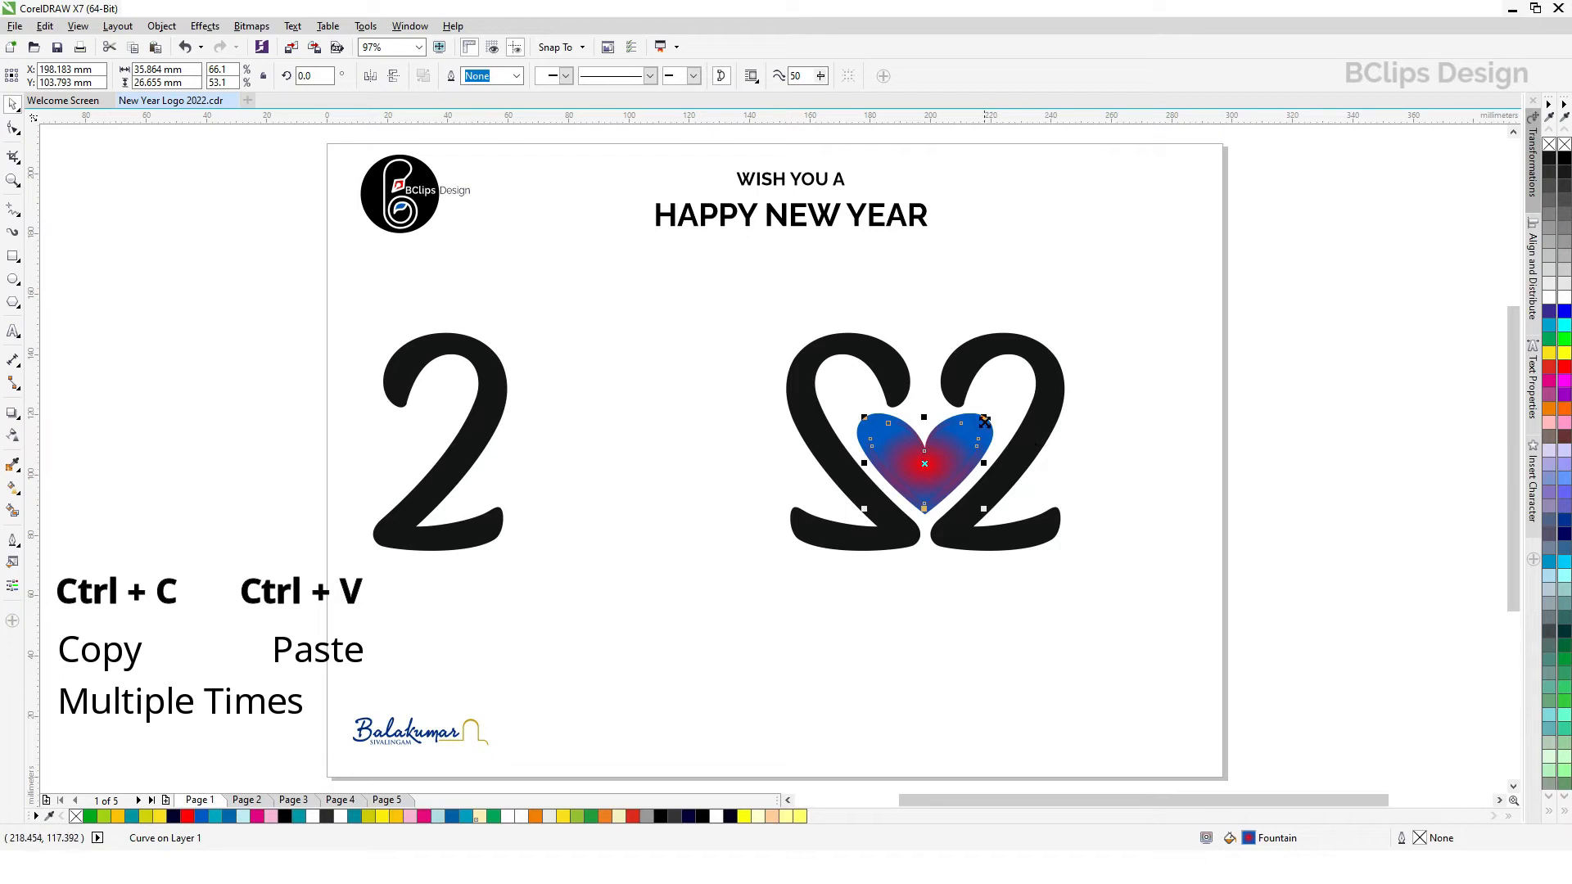
drag(985, 418, 965, 445)
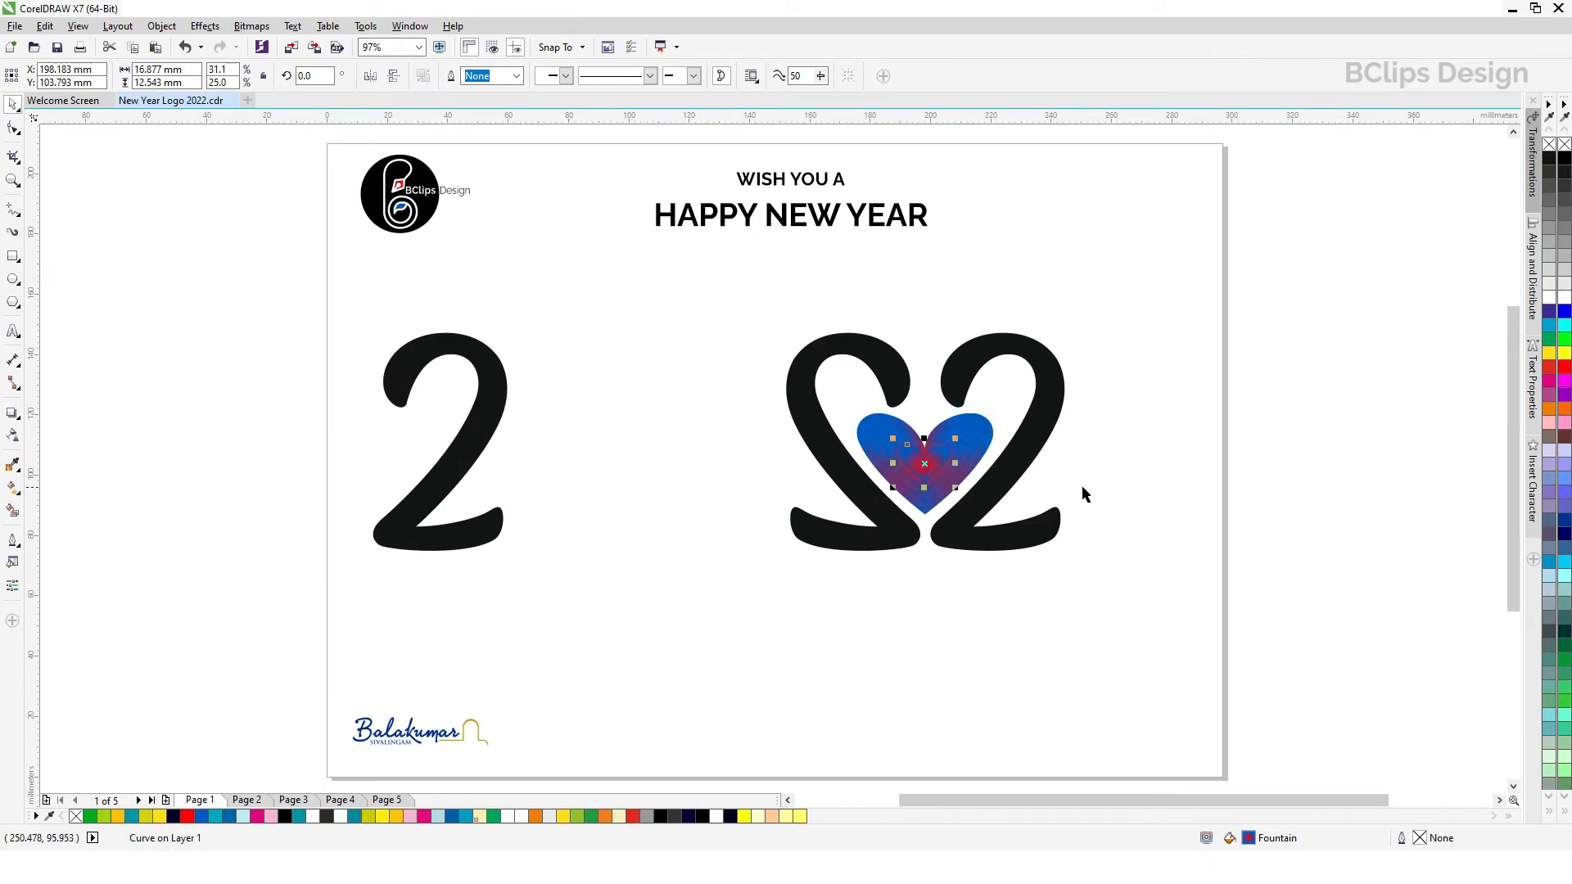
Step: Select the four nested hearts and align them with one another
click(941, 635)
drag(811, 617, 1056, 395)
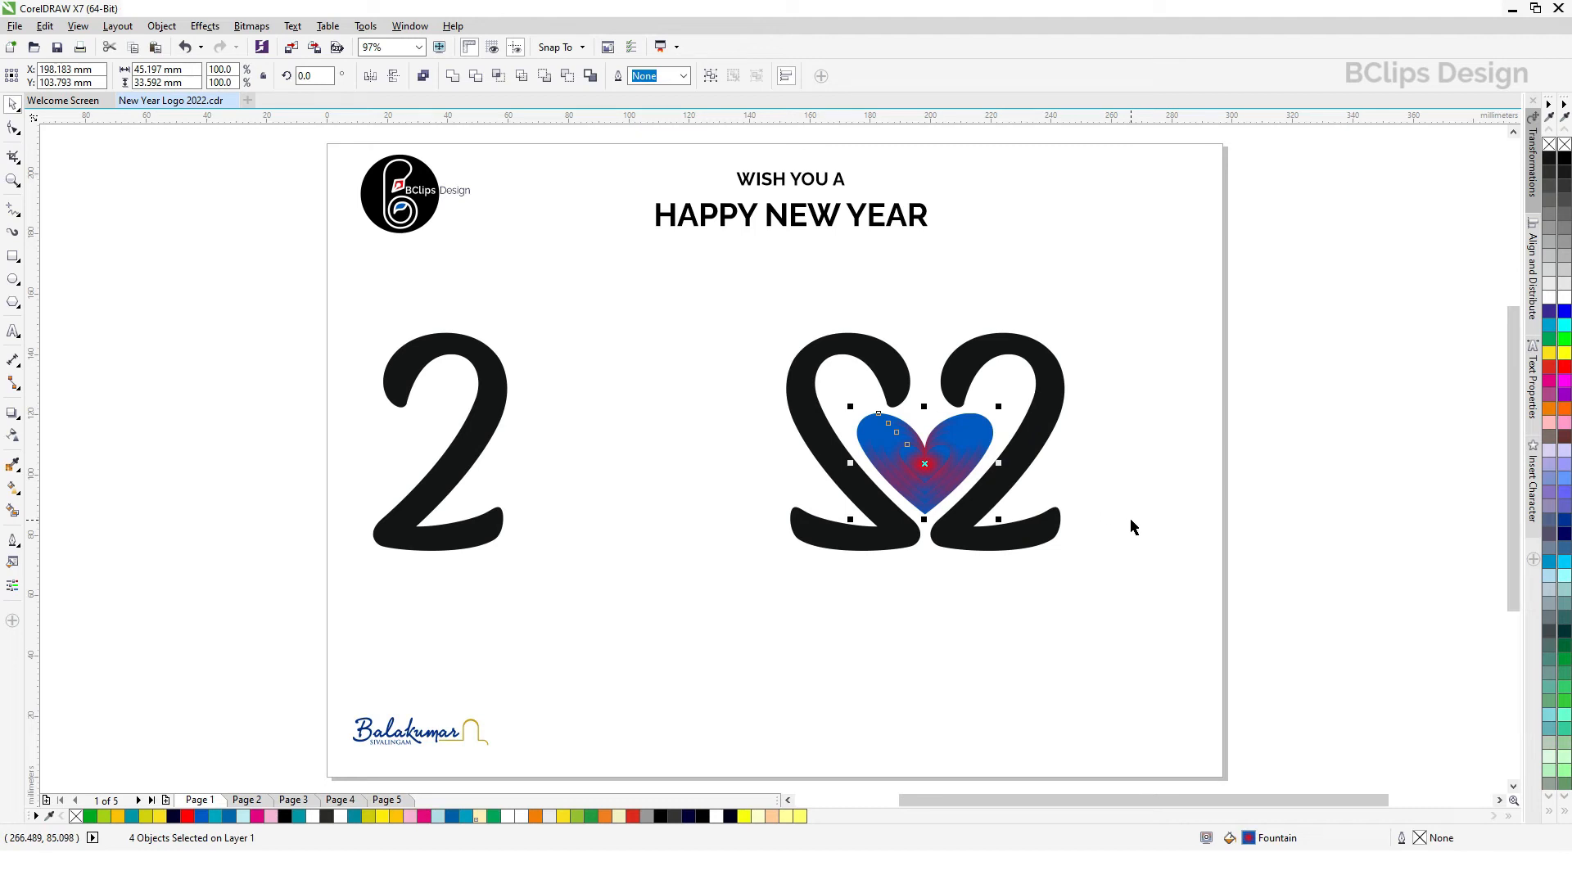
click(961, 625)
drag(817, 621, 1079, 400)
click(1304, 485)
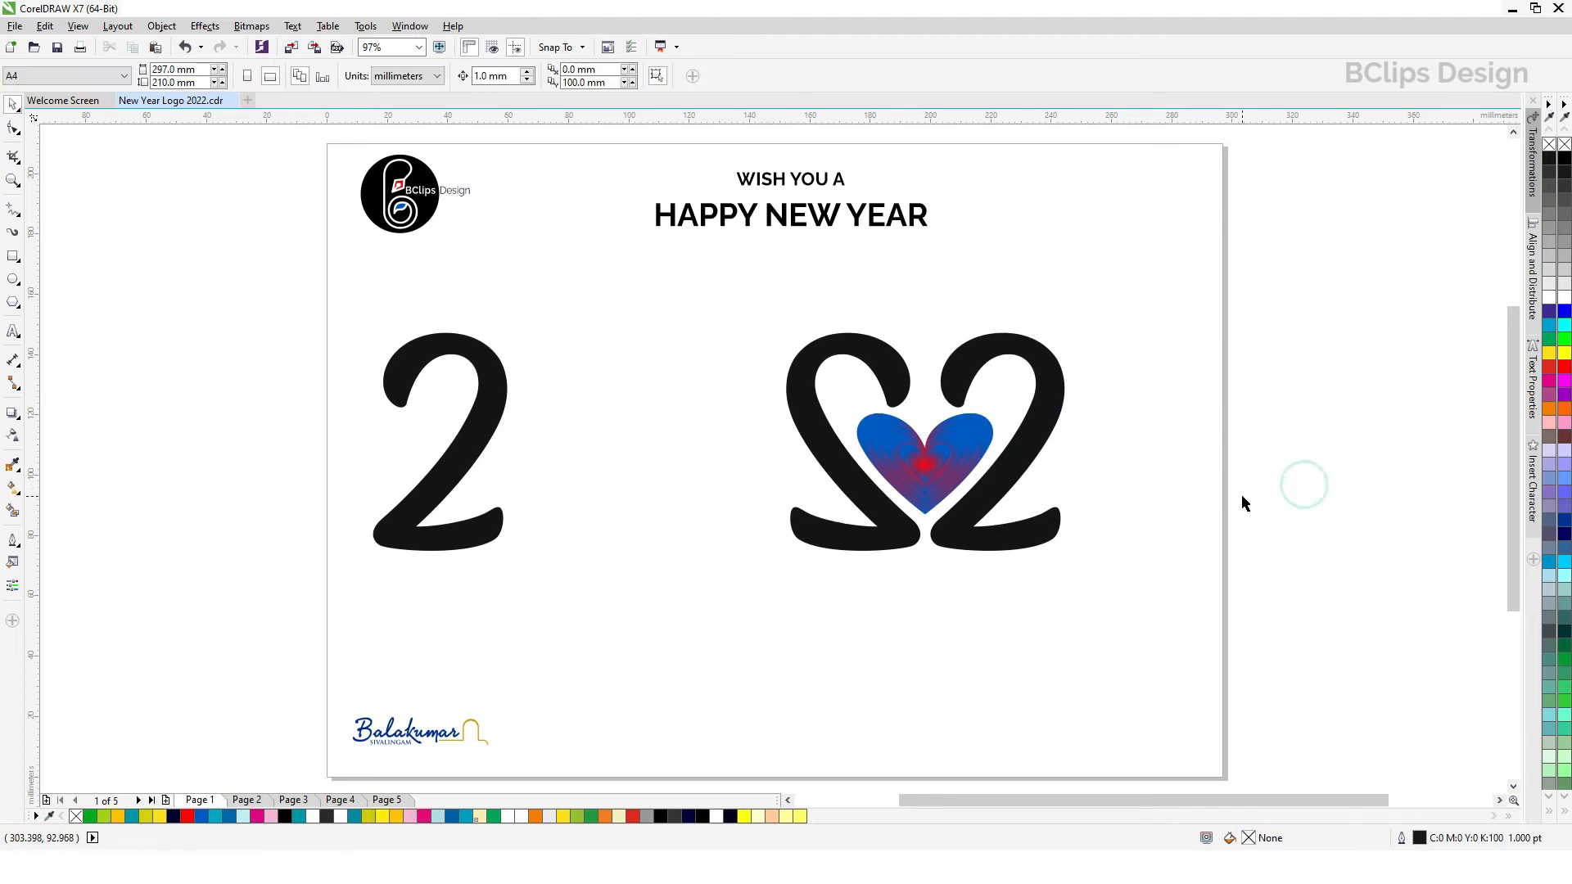
Step: Copy only the fill property from the gradient heart onto all three 2s
click(865, 375)
shift+click(478, 381)
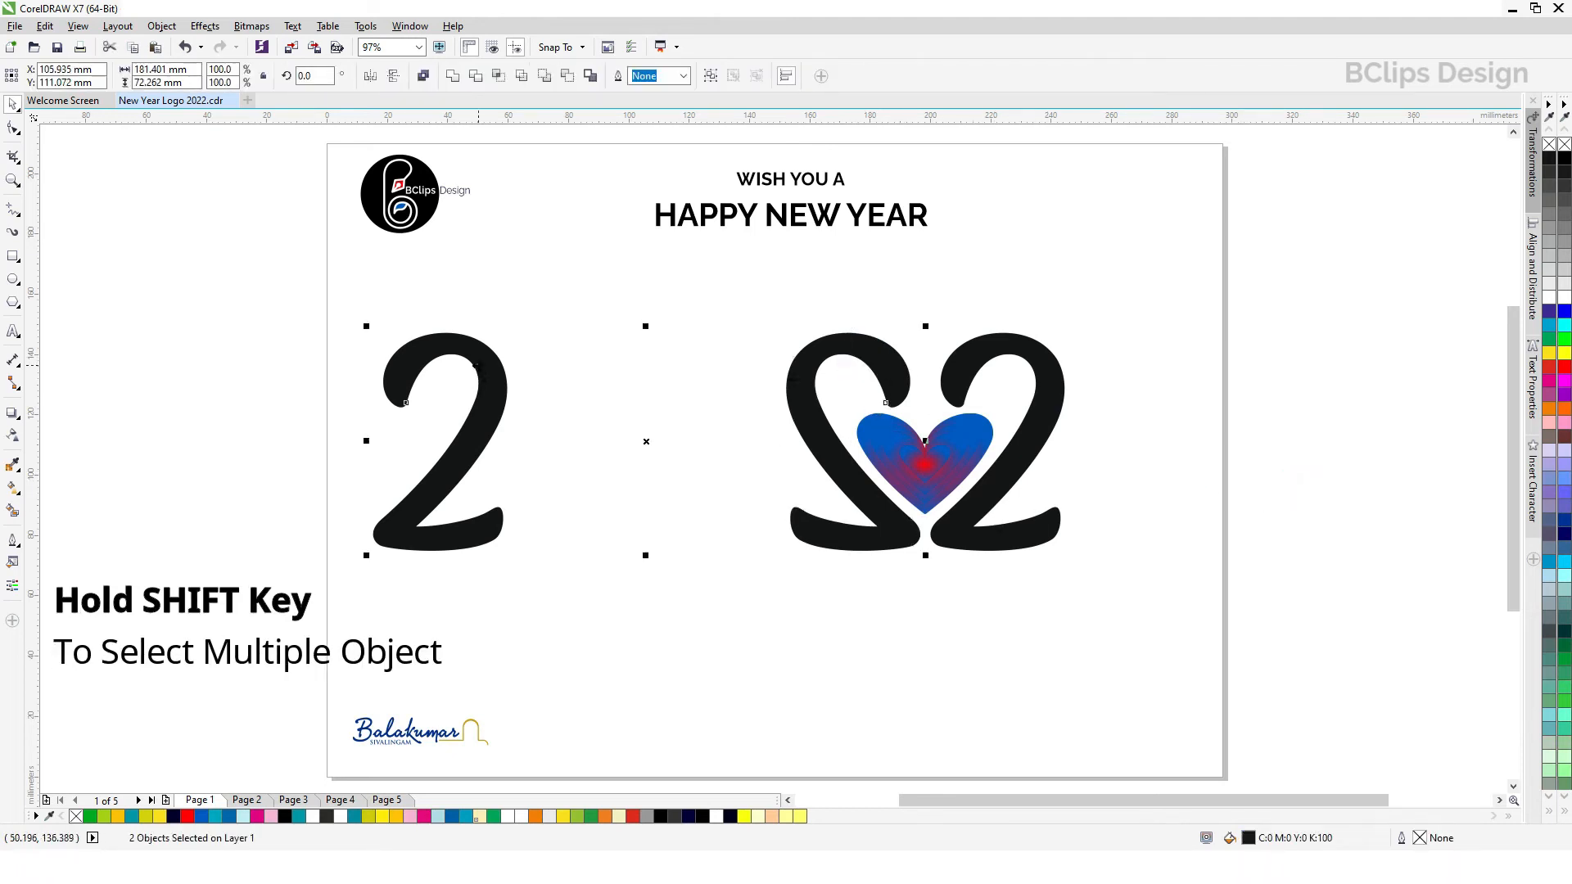
shift+click(971, 344)
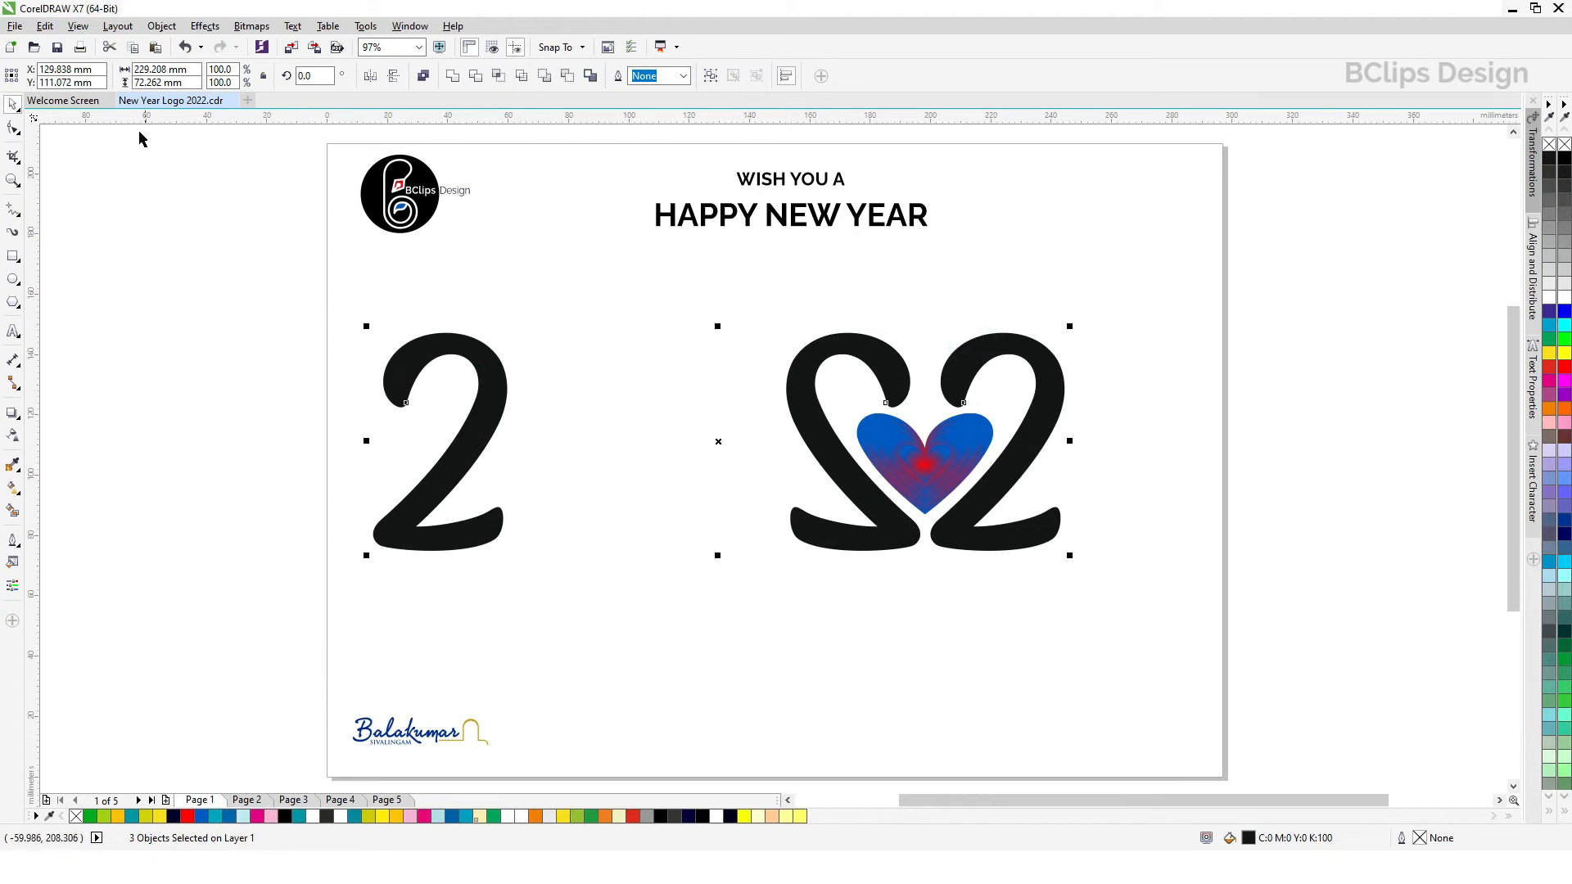
click(45, 25)
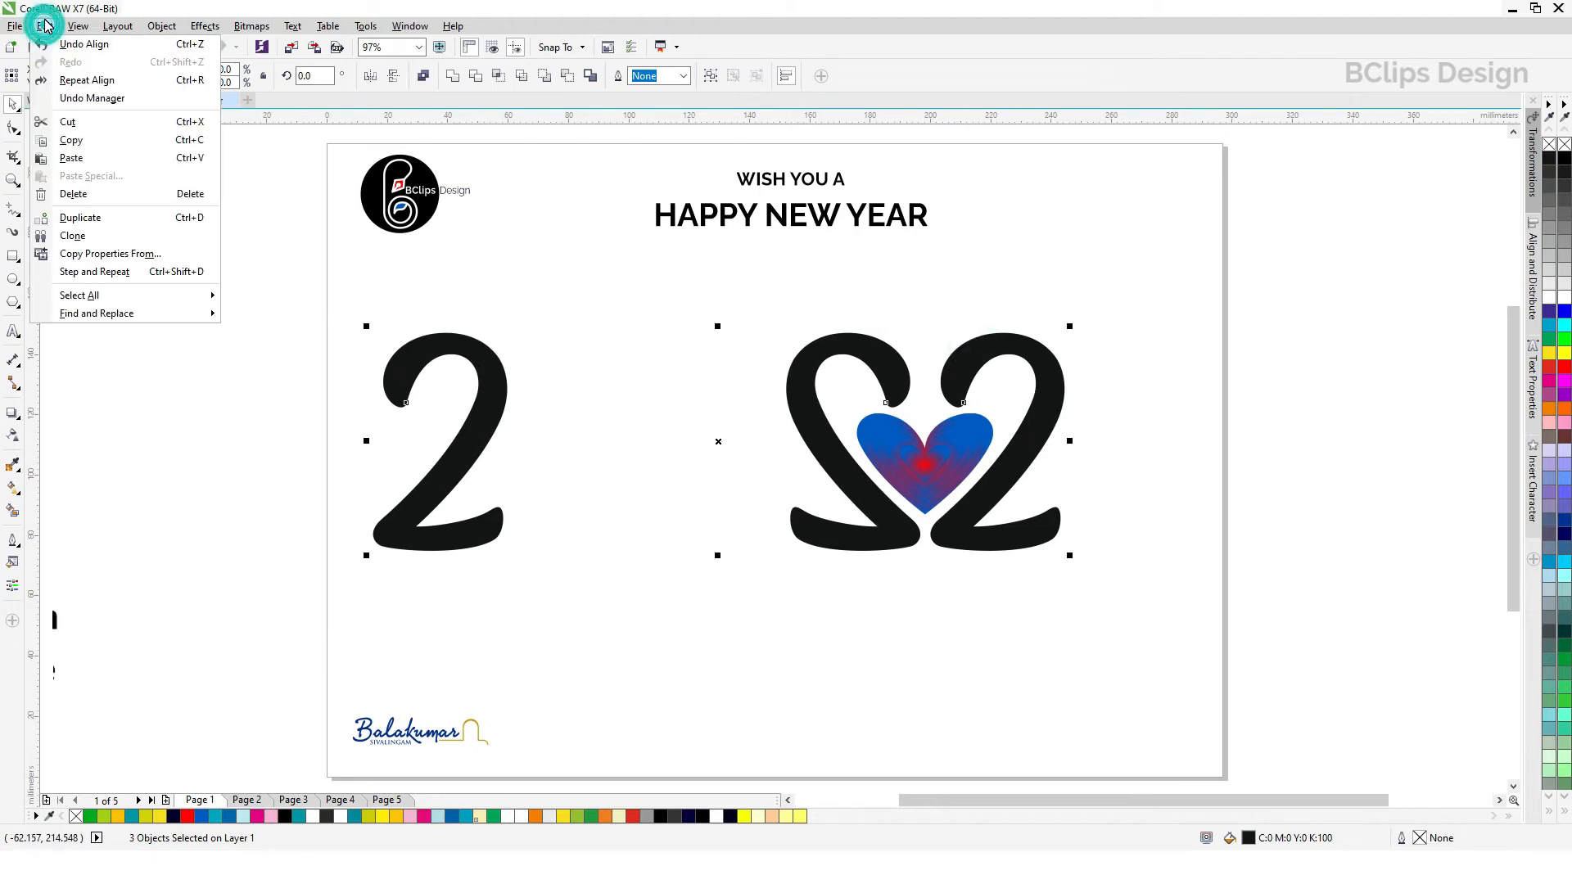
click(112, 256)
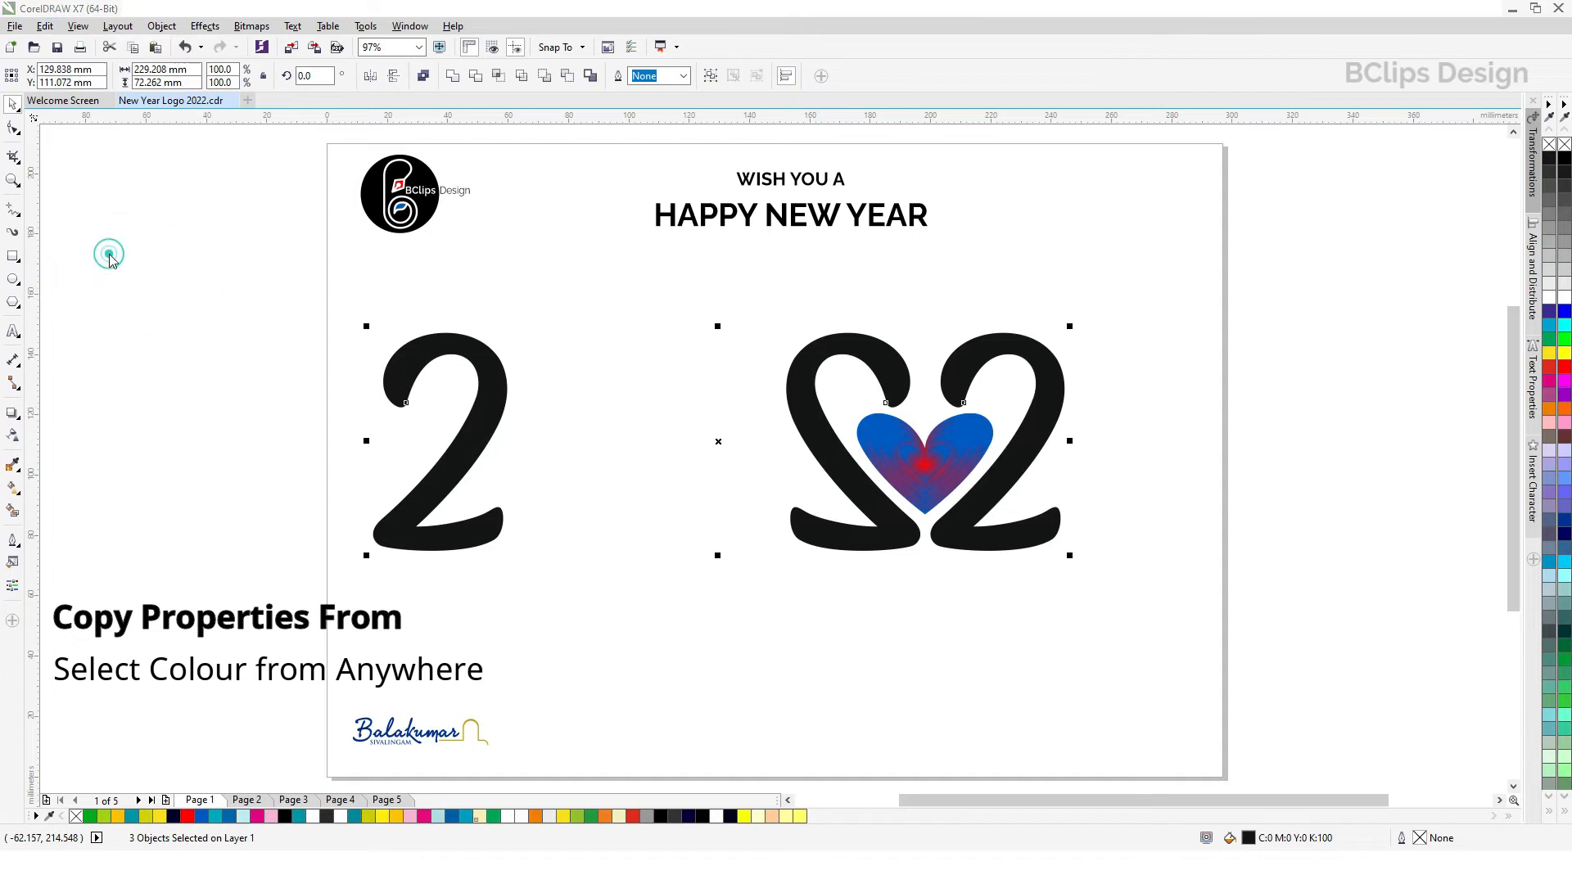
click(666, 420)
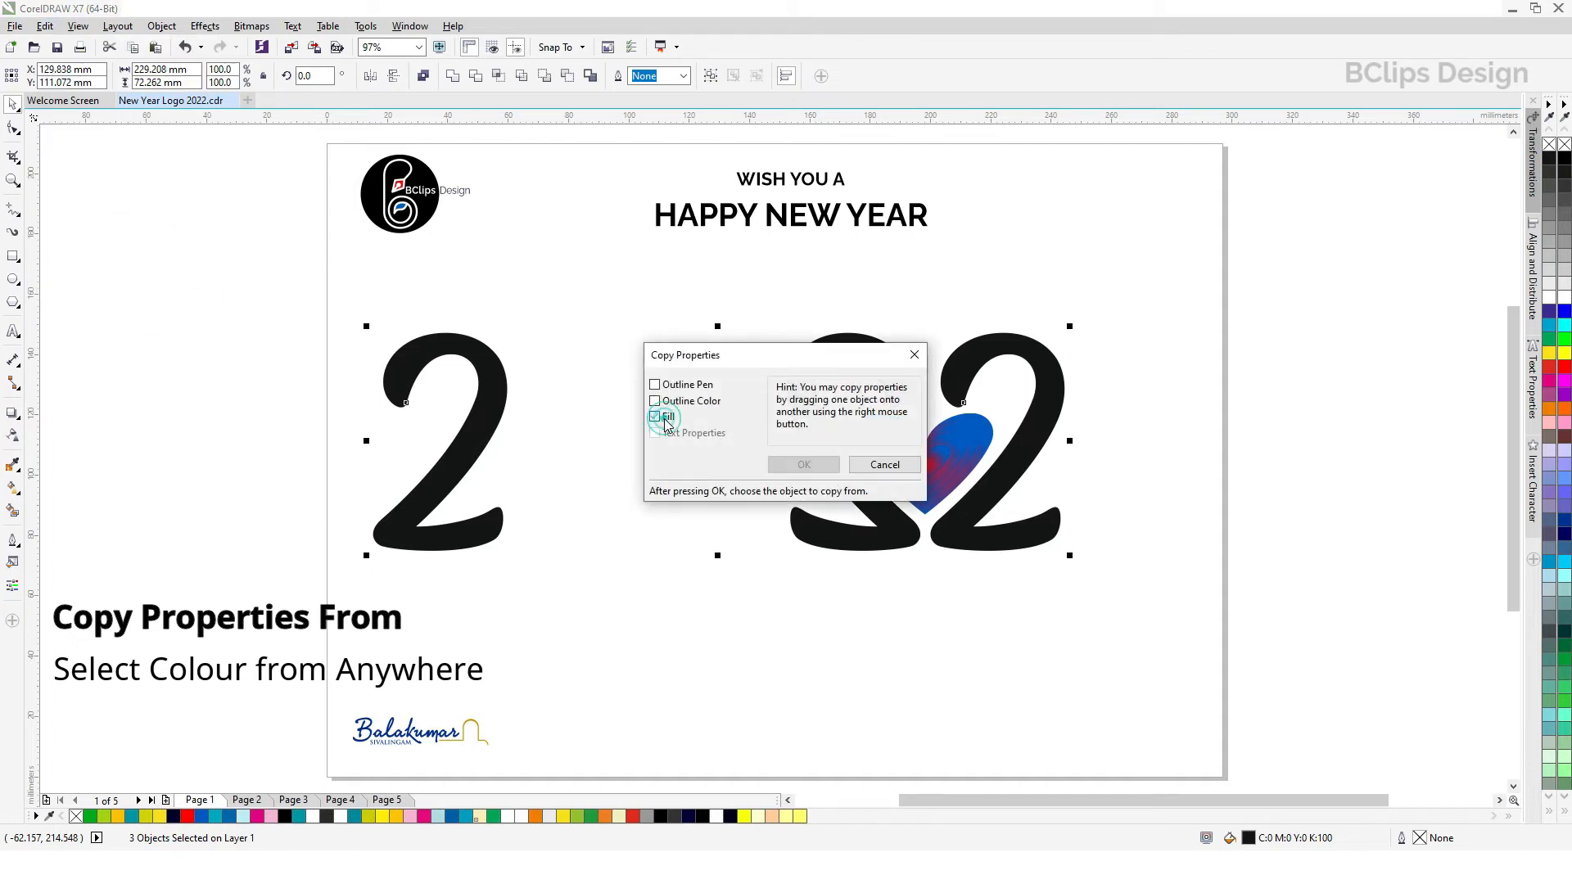
click(806, 465)
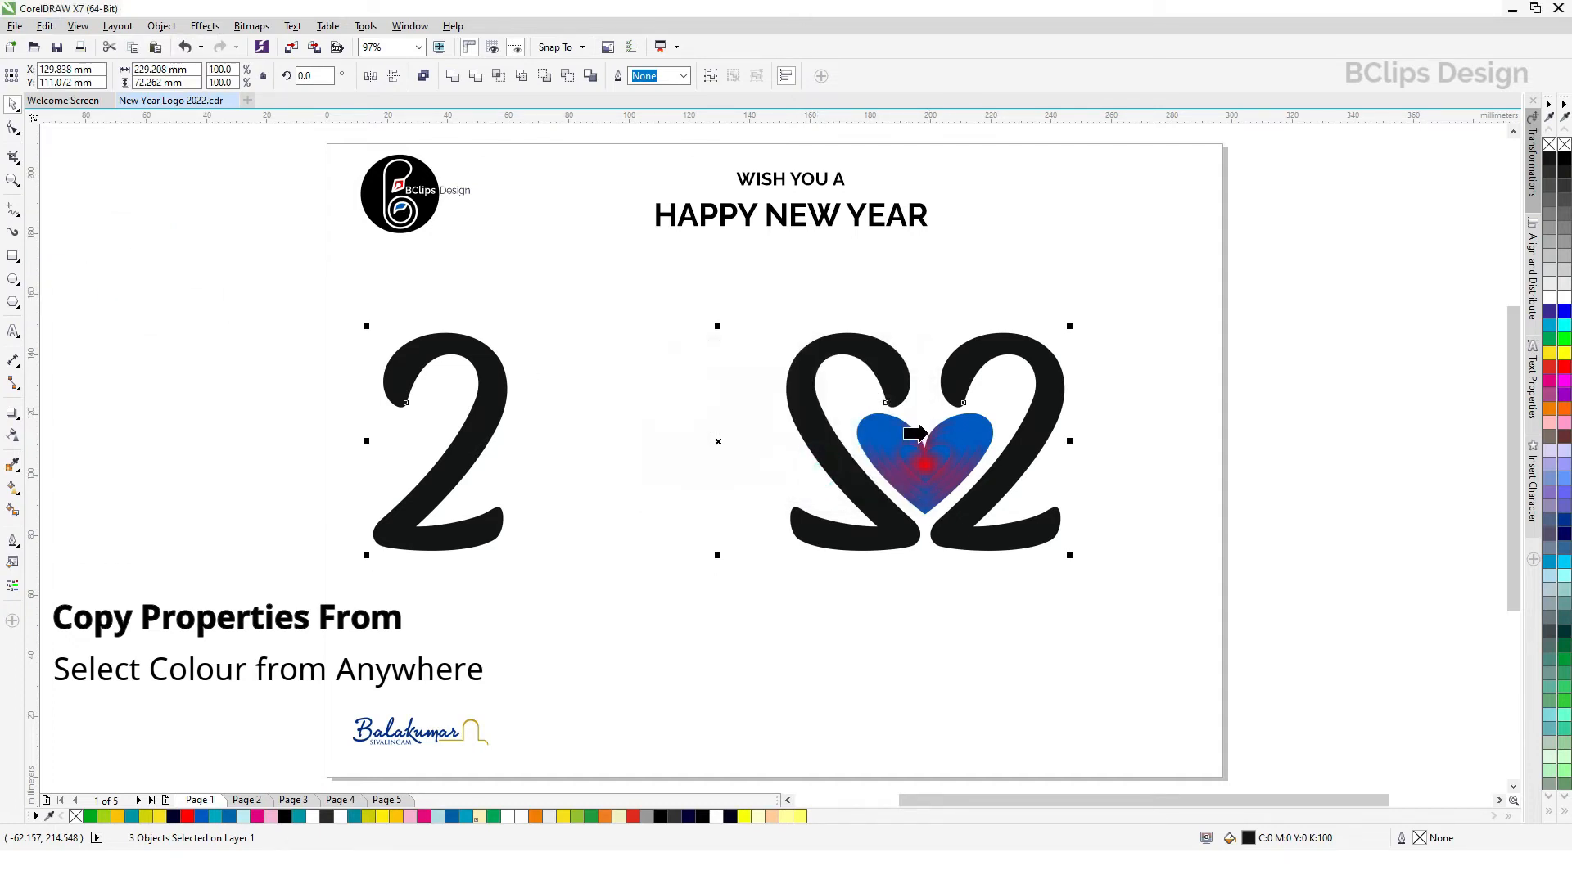
click(976, 417)
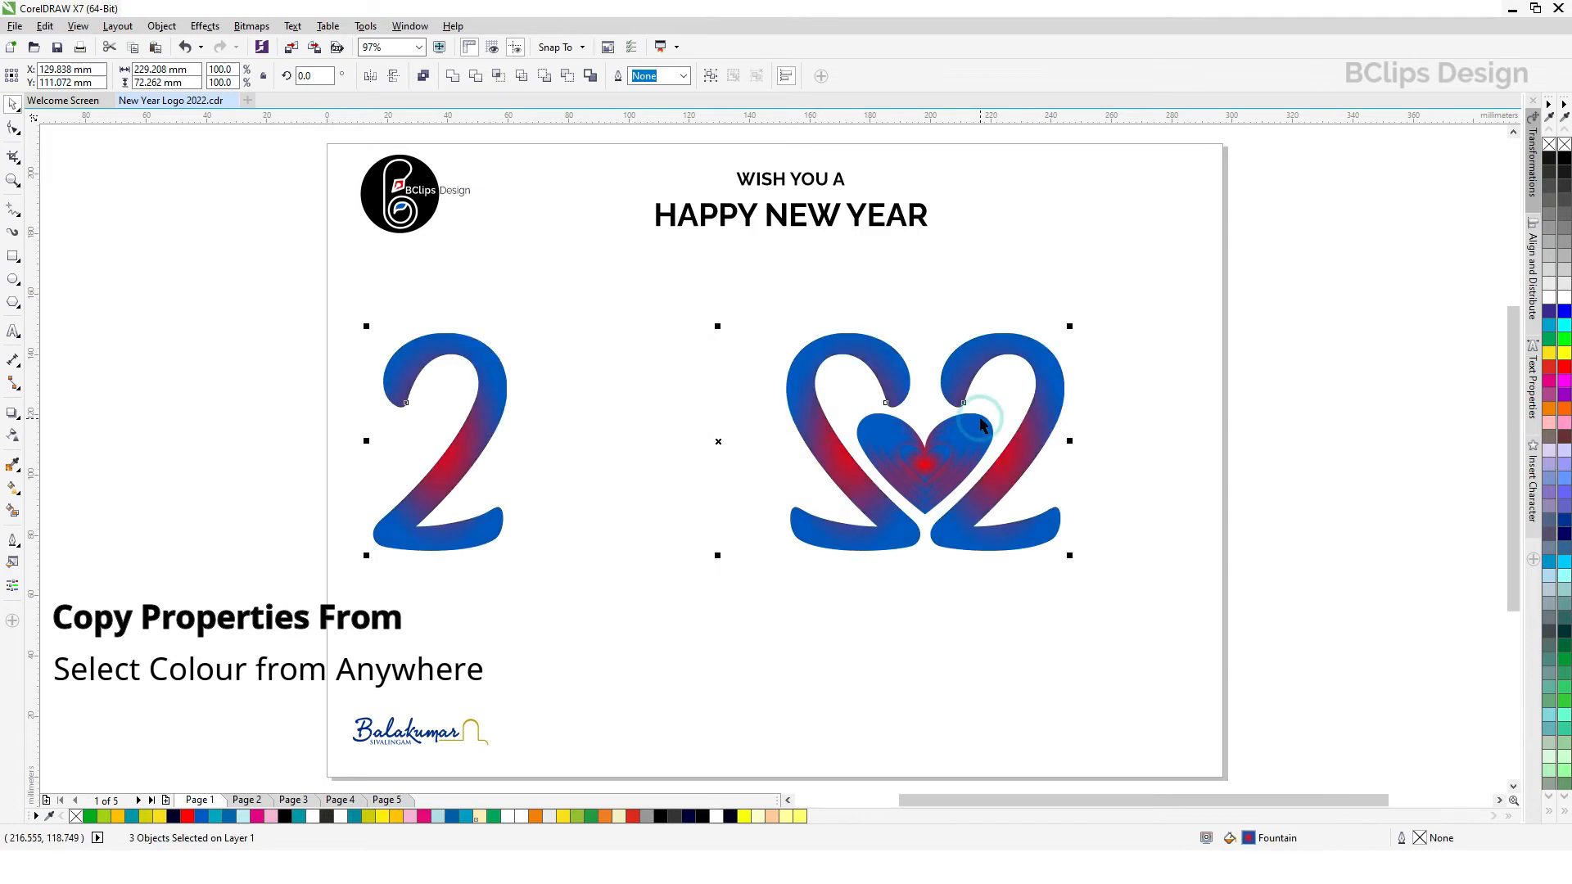
click(1205, 474)
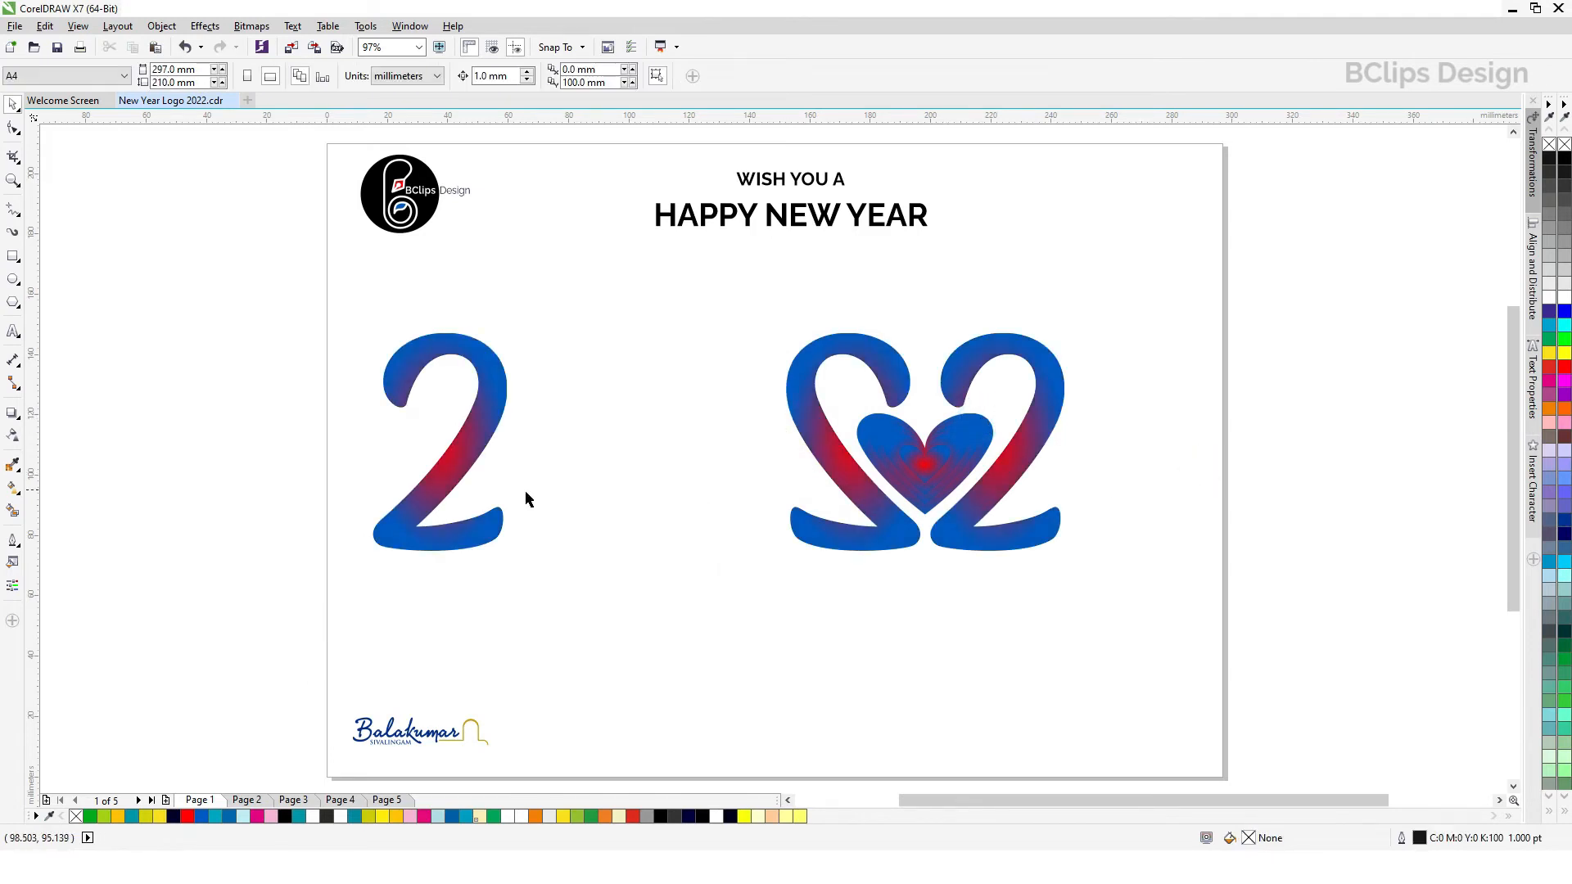
click(13, 280)
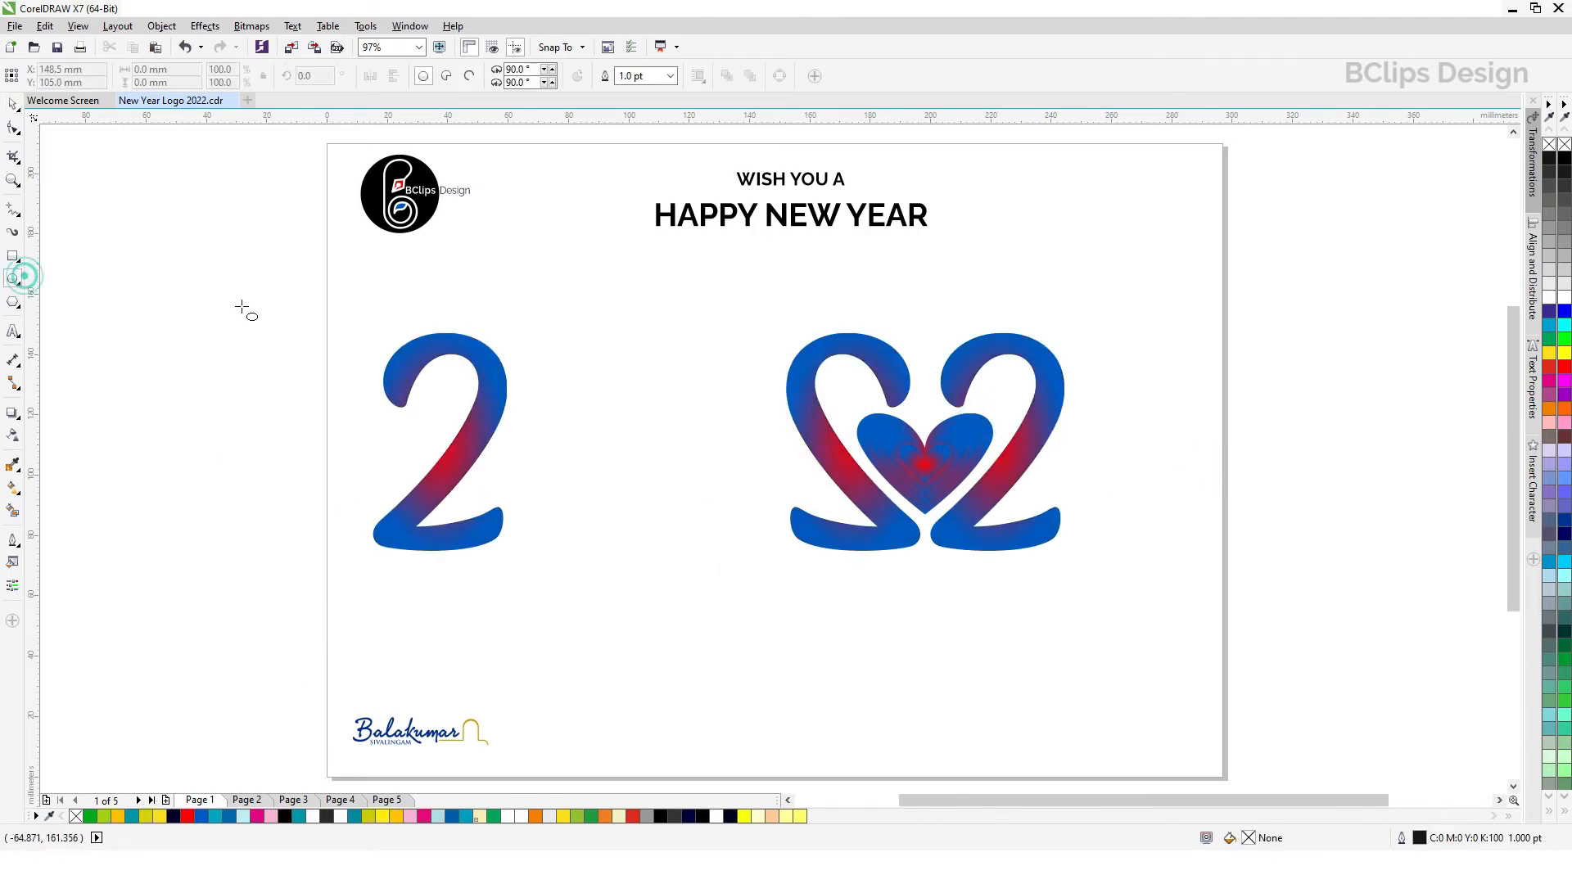
drag(554, 361, 729, 537)
key(ctrl+z)
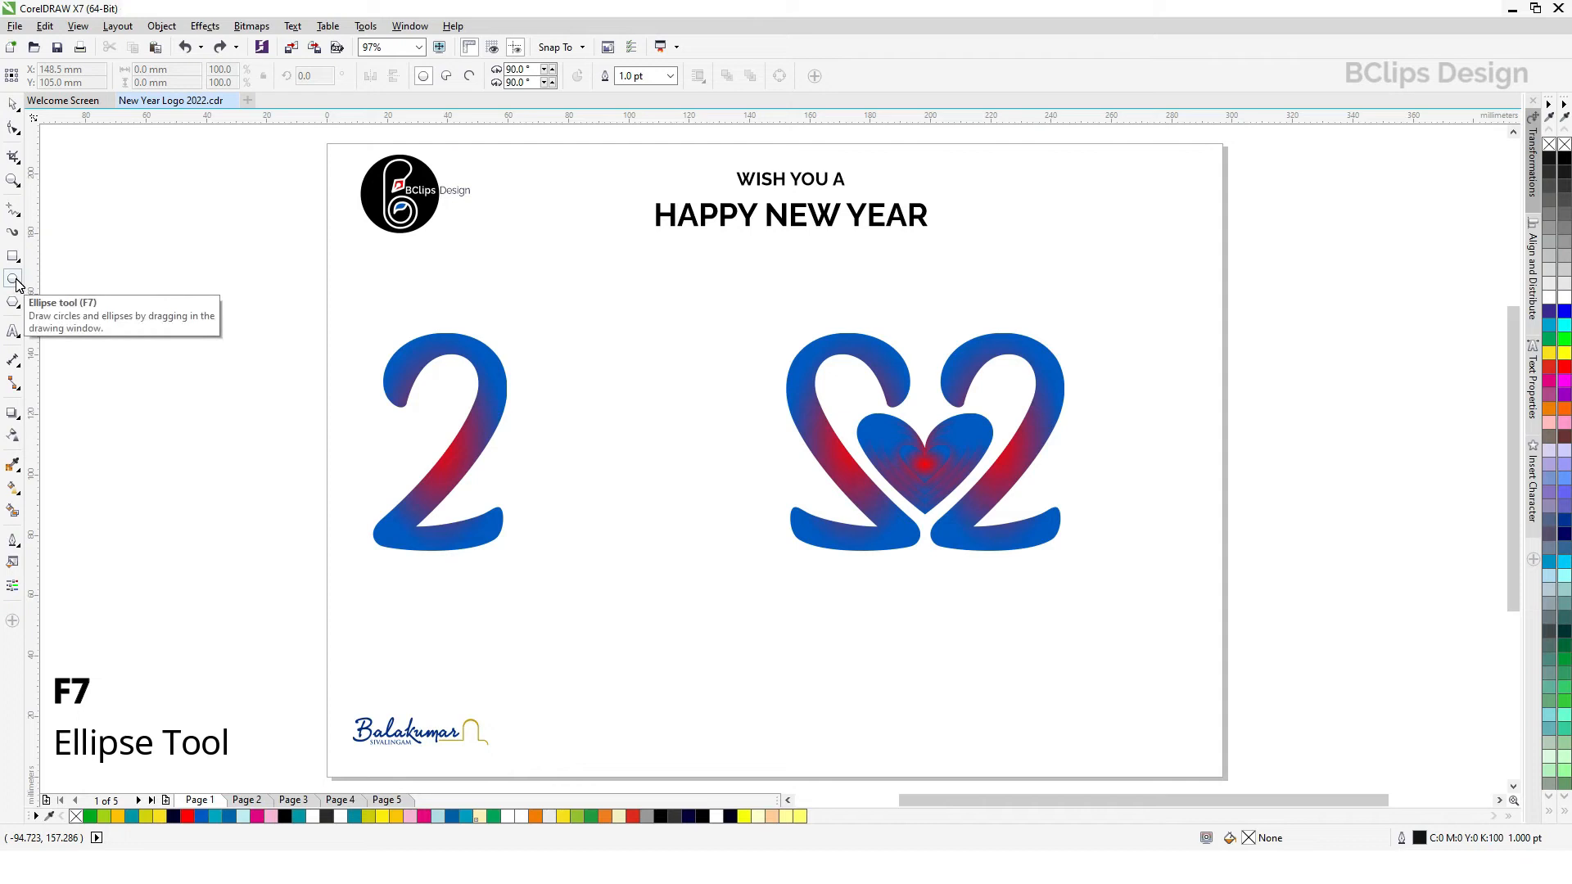
Step: Draw a circle between the first 2 and the mirrored 2, enlarge it to about 74 mm in diameter and centre it in the gap
drag(552, 354, 764, 564)
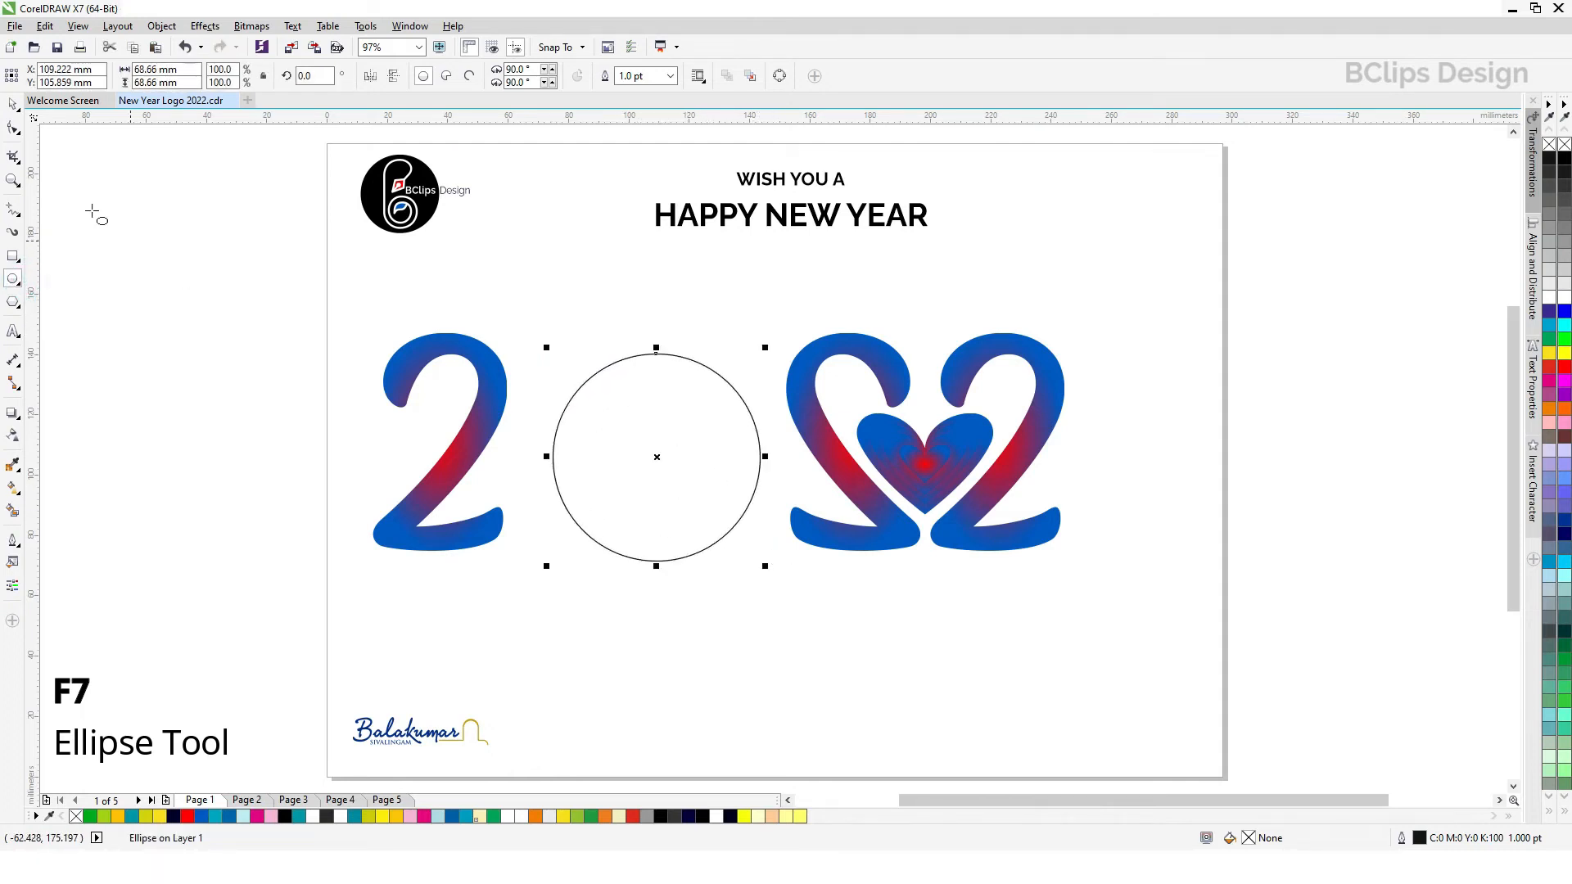
click(13, 104)
shift+click(506, 370)
click(656, 489)
drag(765, 545, 782, 562)
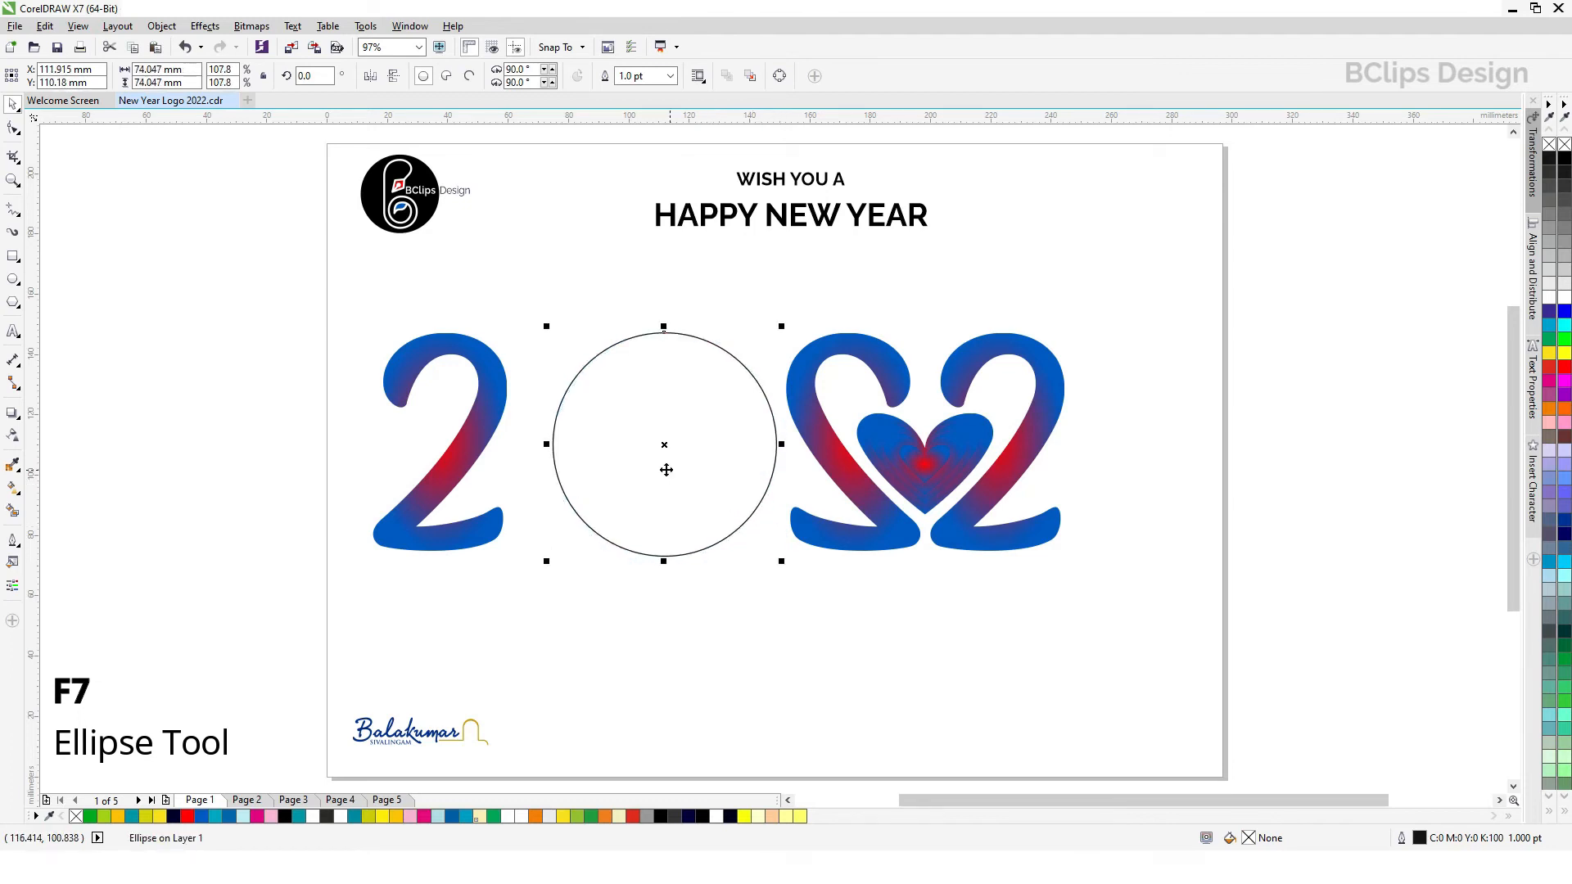
drag(666, 448, 657, 449)
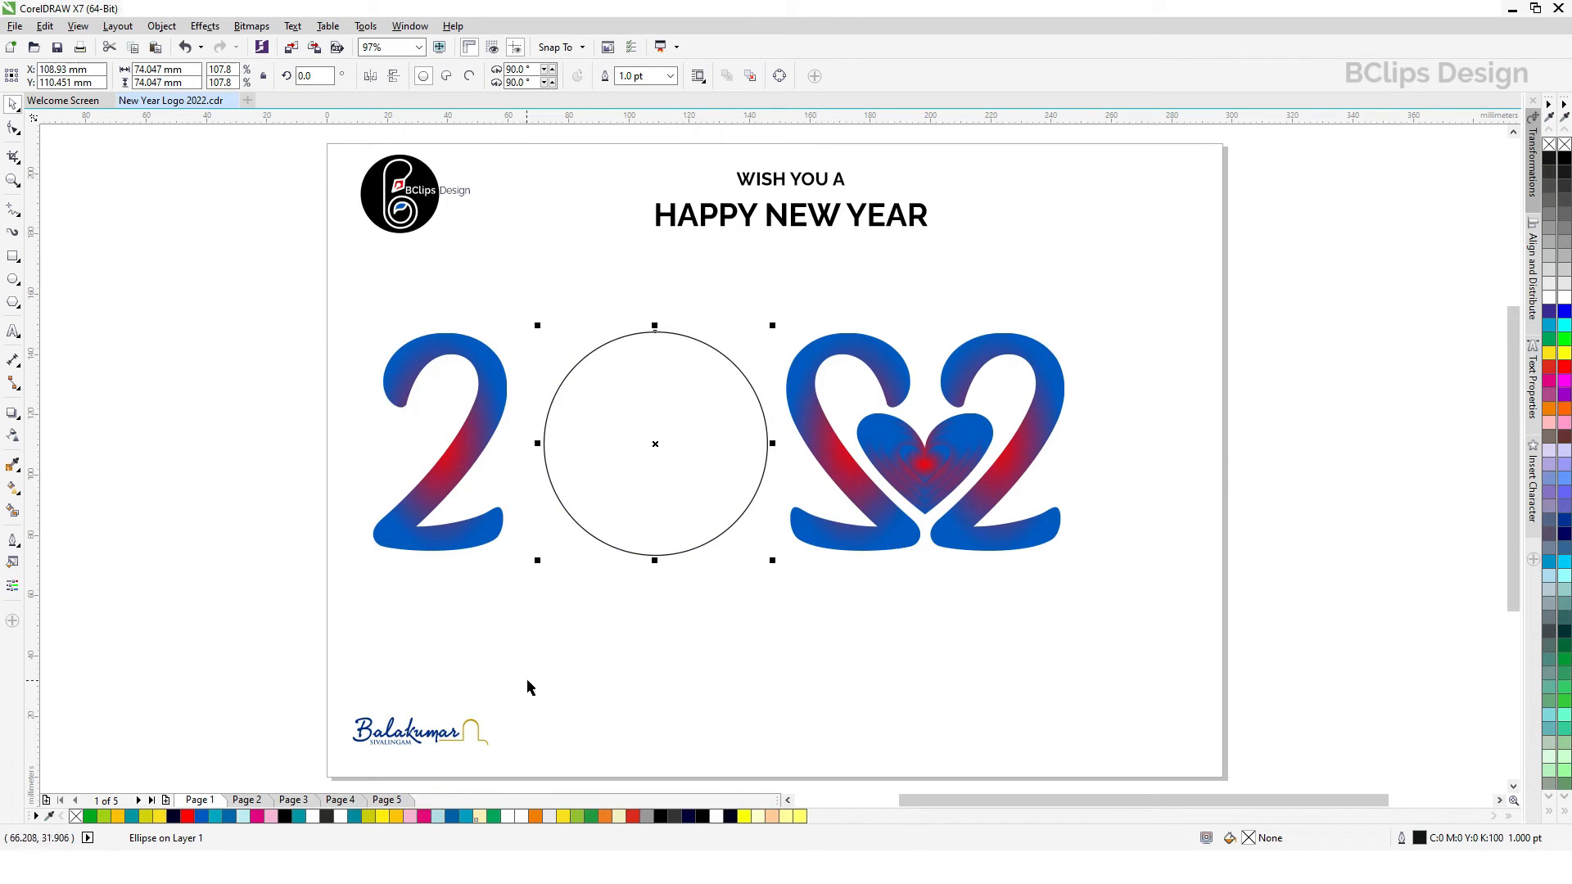
Step: Copy the gradient fill from the mirrored 2 onto the circle and set the circle's outline to None
click(44, 25)
click(97, 253)
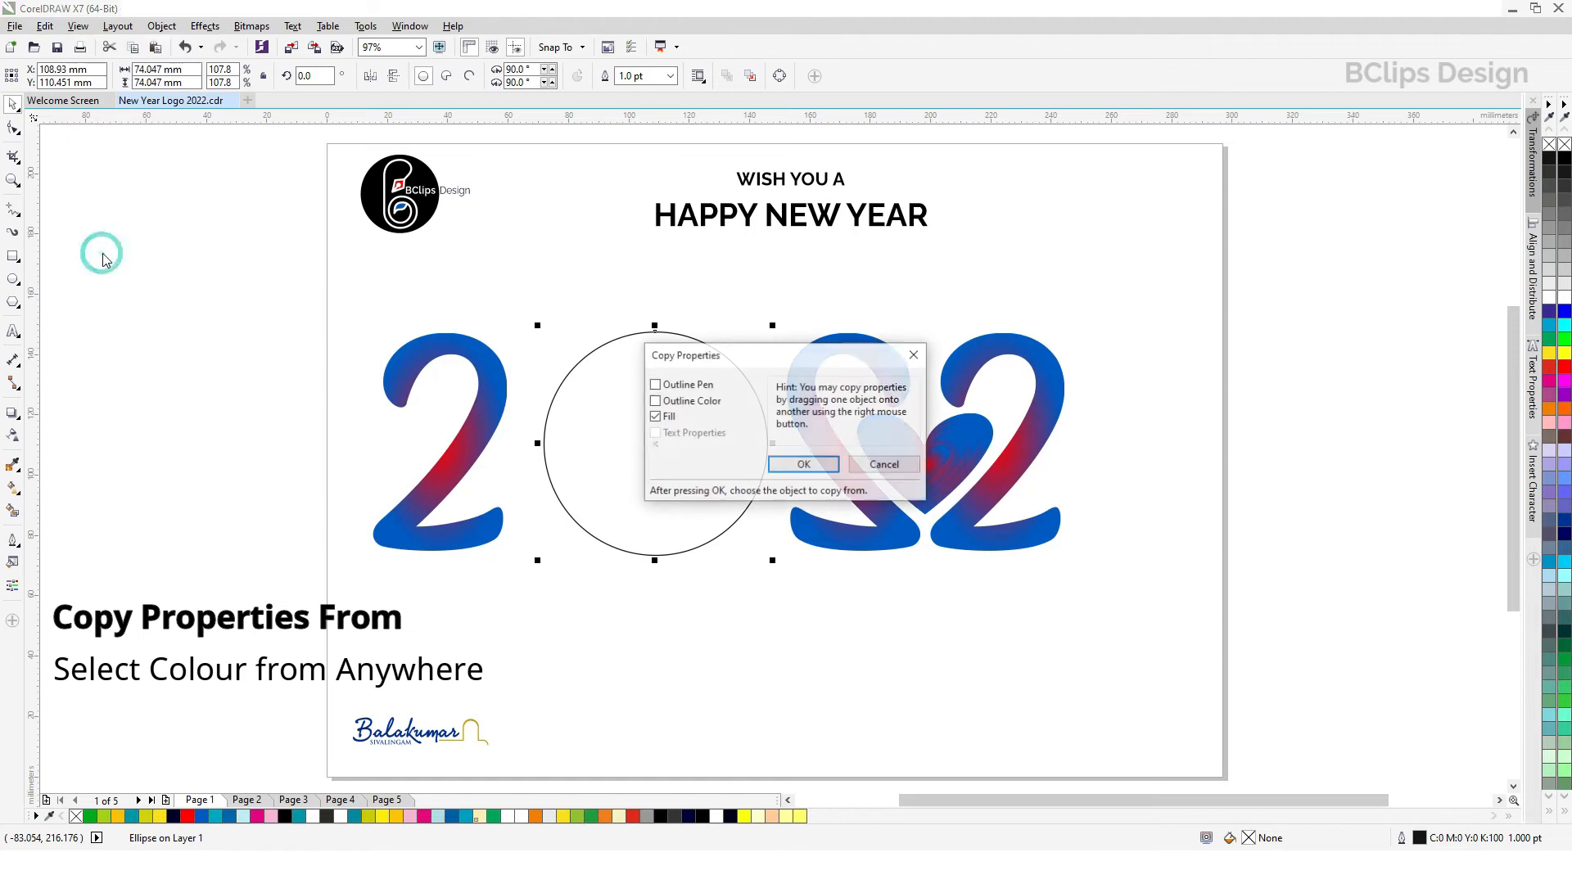
click(804, 468)
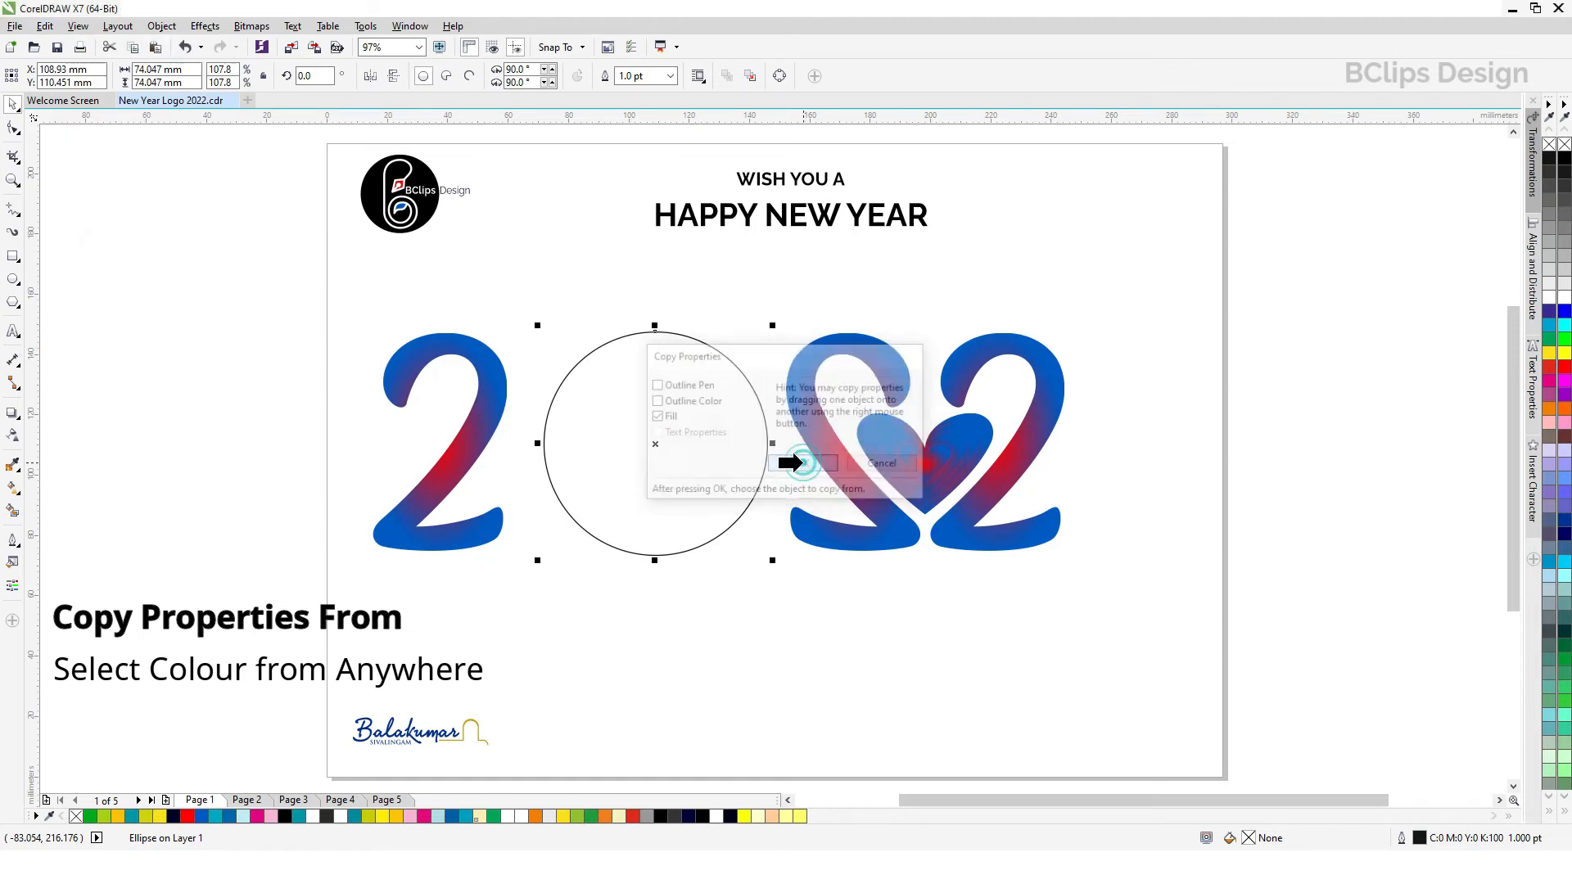
click(816, 361)
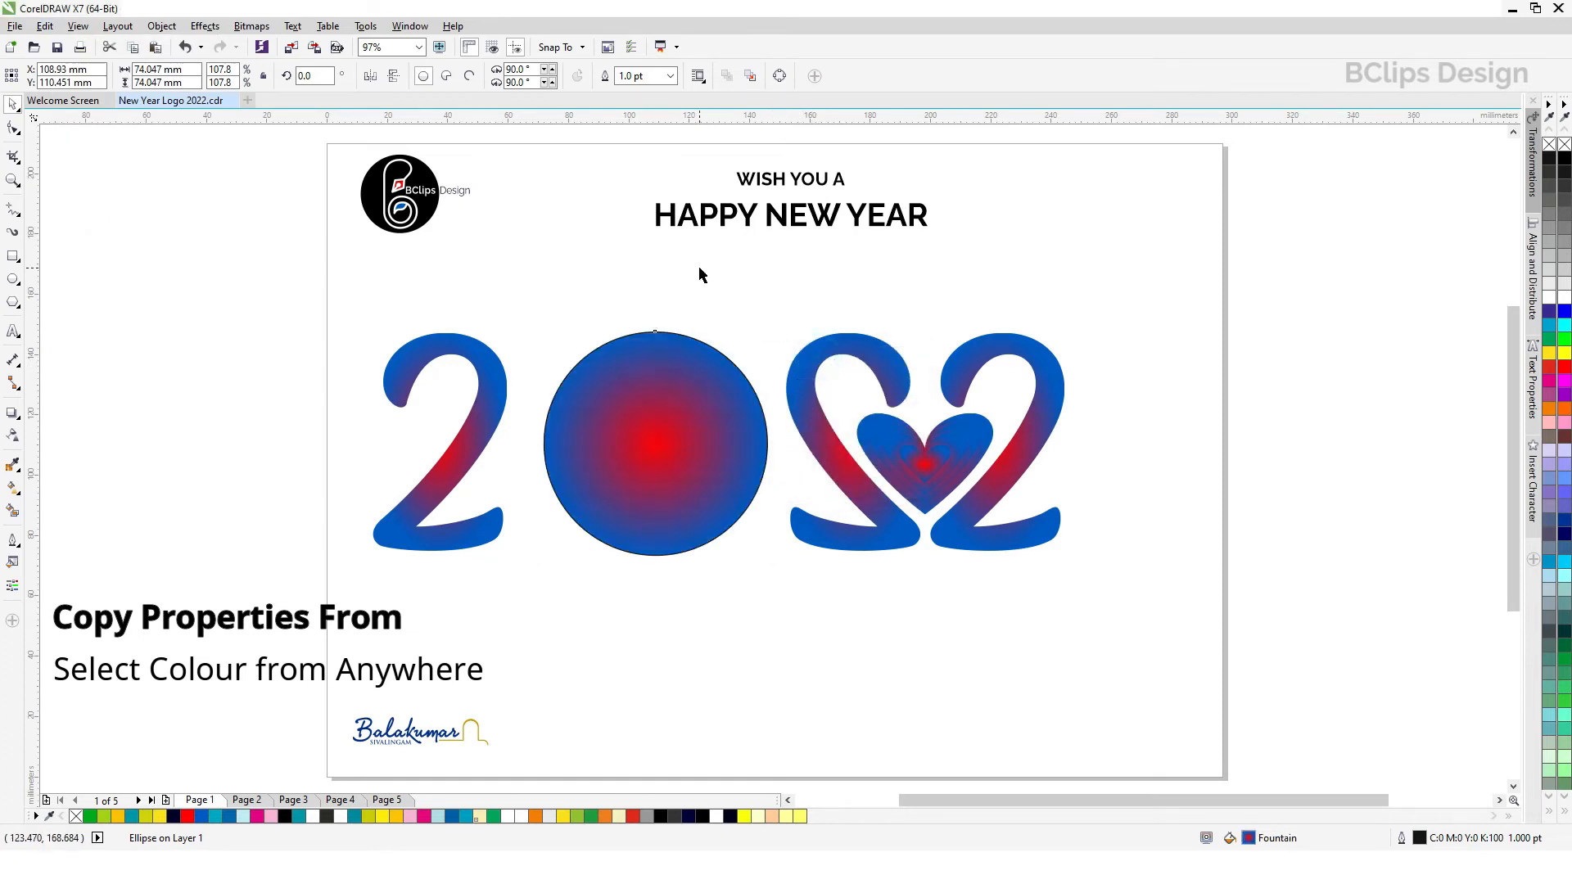
click(670, 75)
click(634, 92)
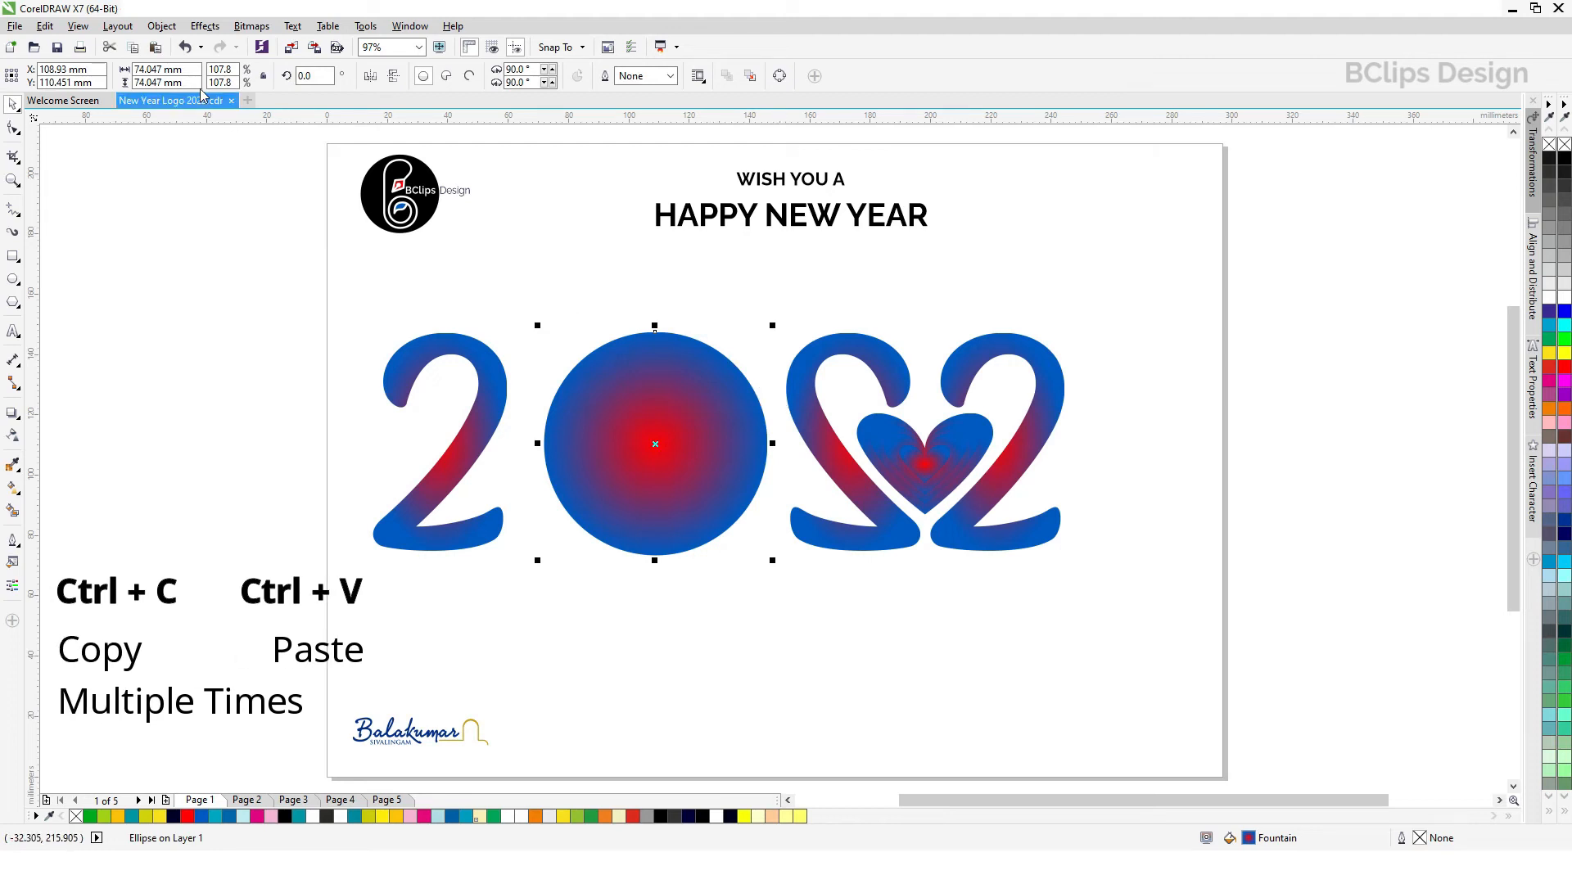
Step: Paste a copy of the gradient circle in place and shrink it about its centre to about 66.5 mm in diameter
click(44, 26)
click(86, 161)
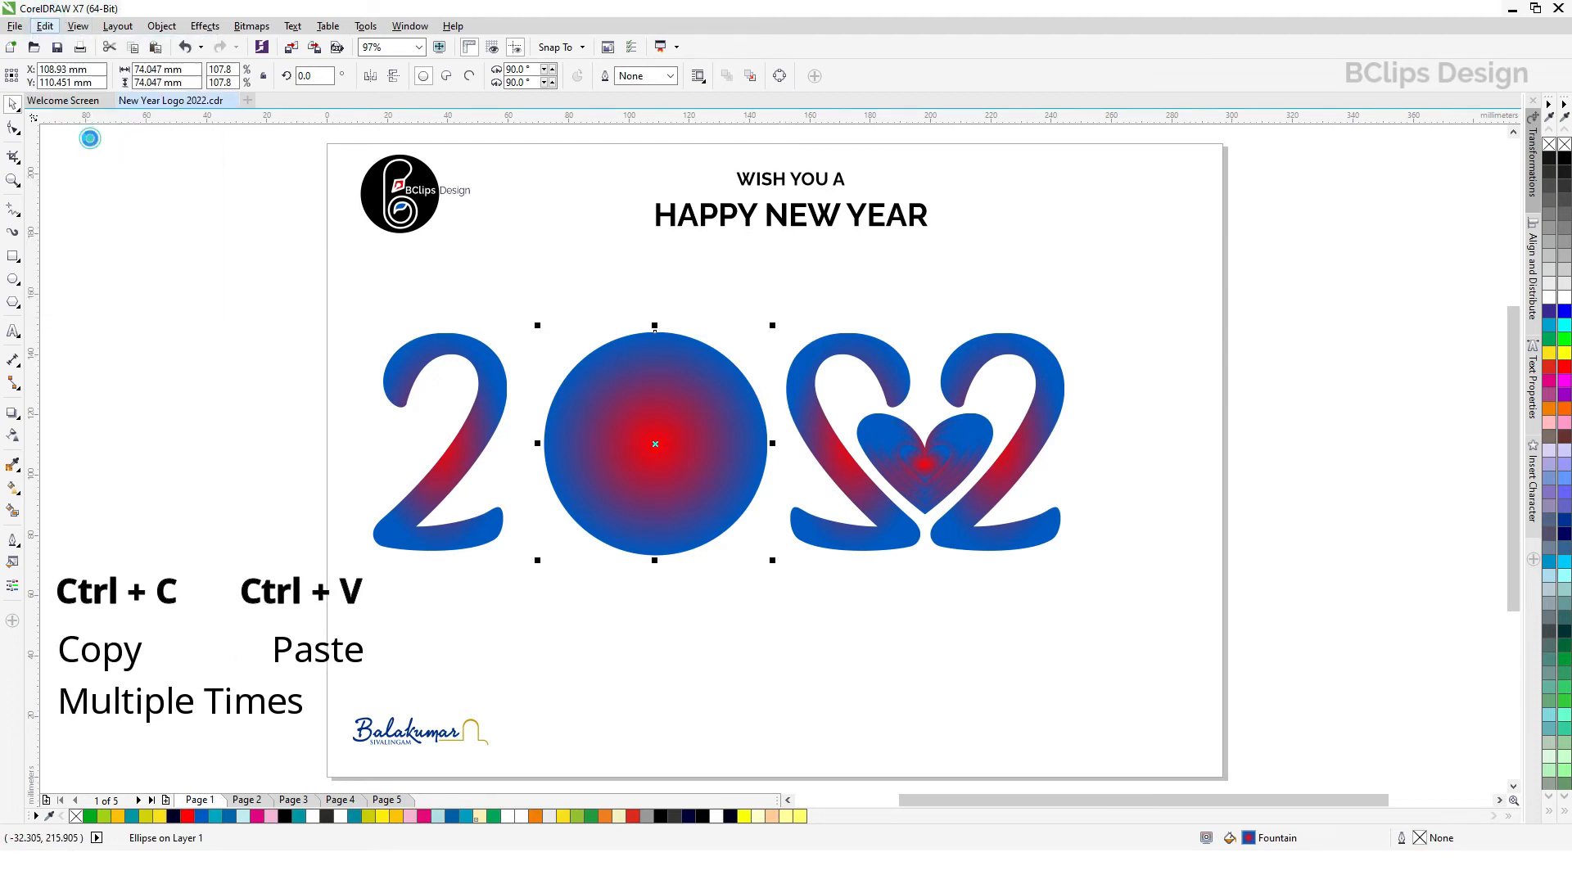
click(44, 26)
click(73, 158)
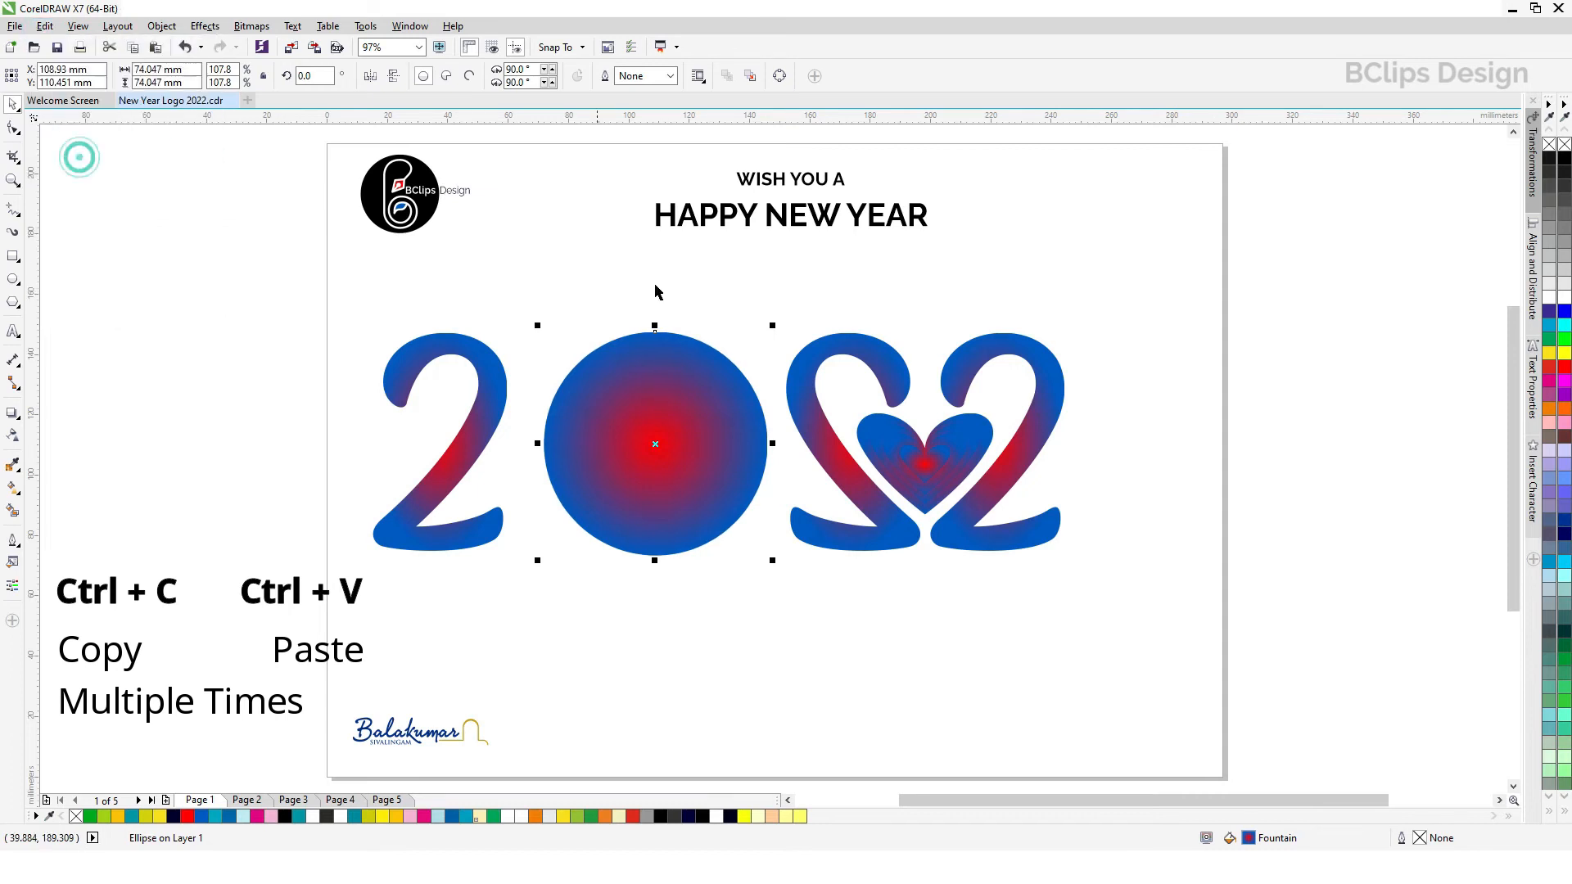
drag(772, 325, 766, 338)
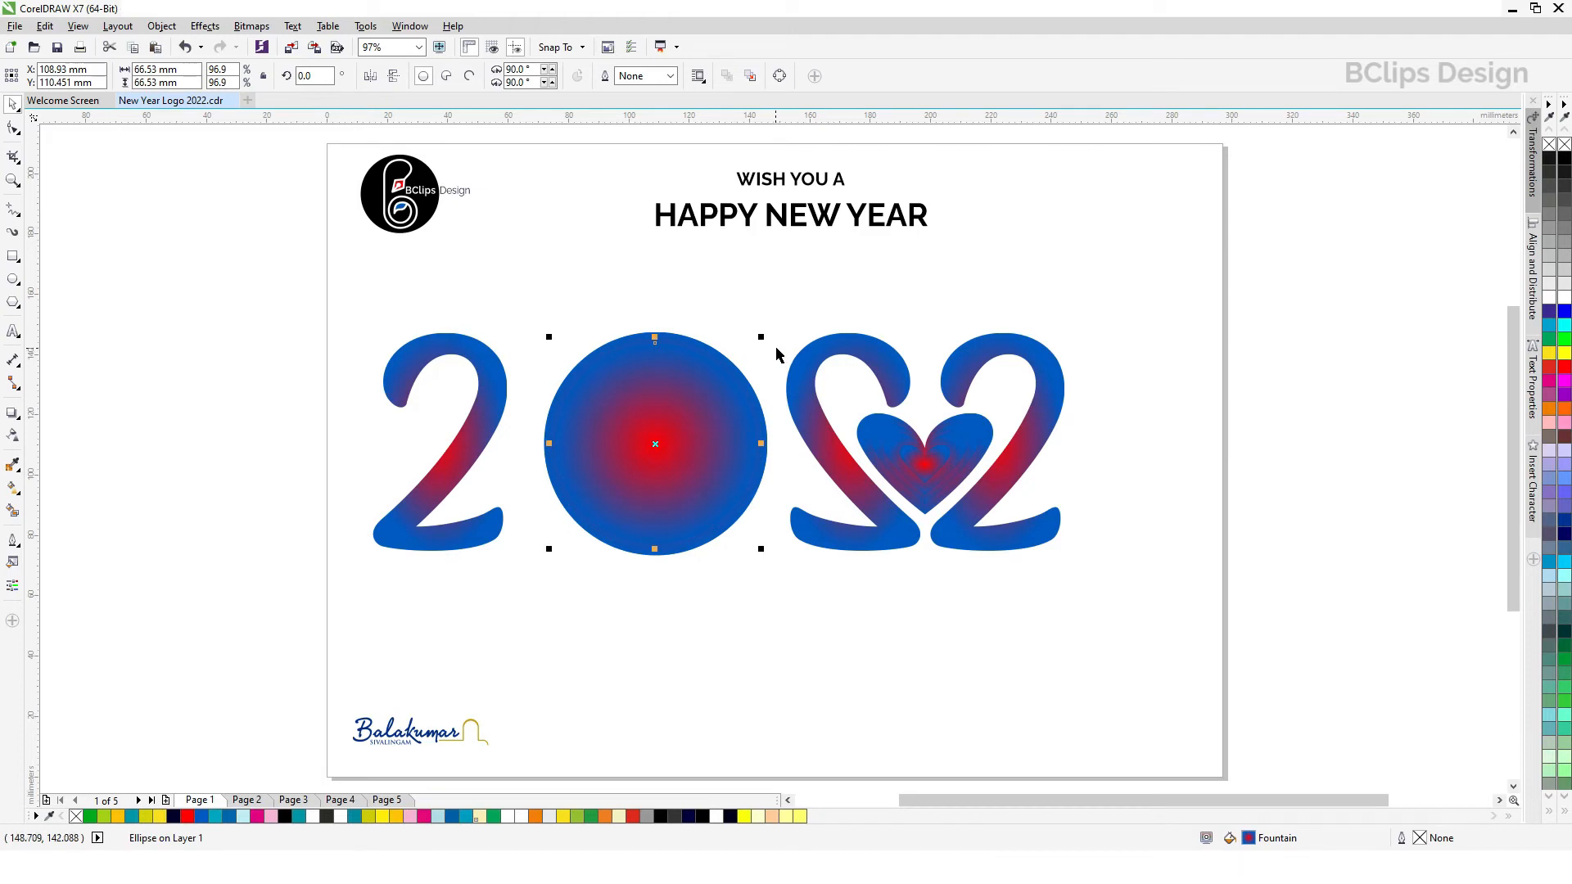
Step: Add further progressively smaller concentric copies inside the gradient circle to build up a ring pattern
drag(764, 336, 759, 349)
key(ctrl+z)
click(708, 361)
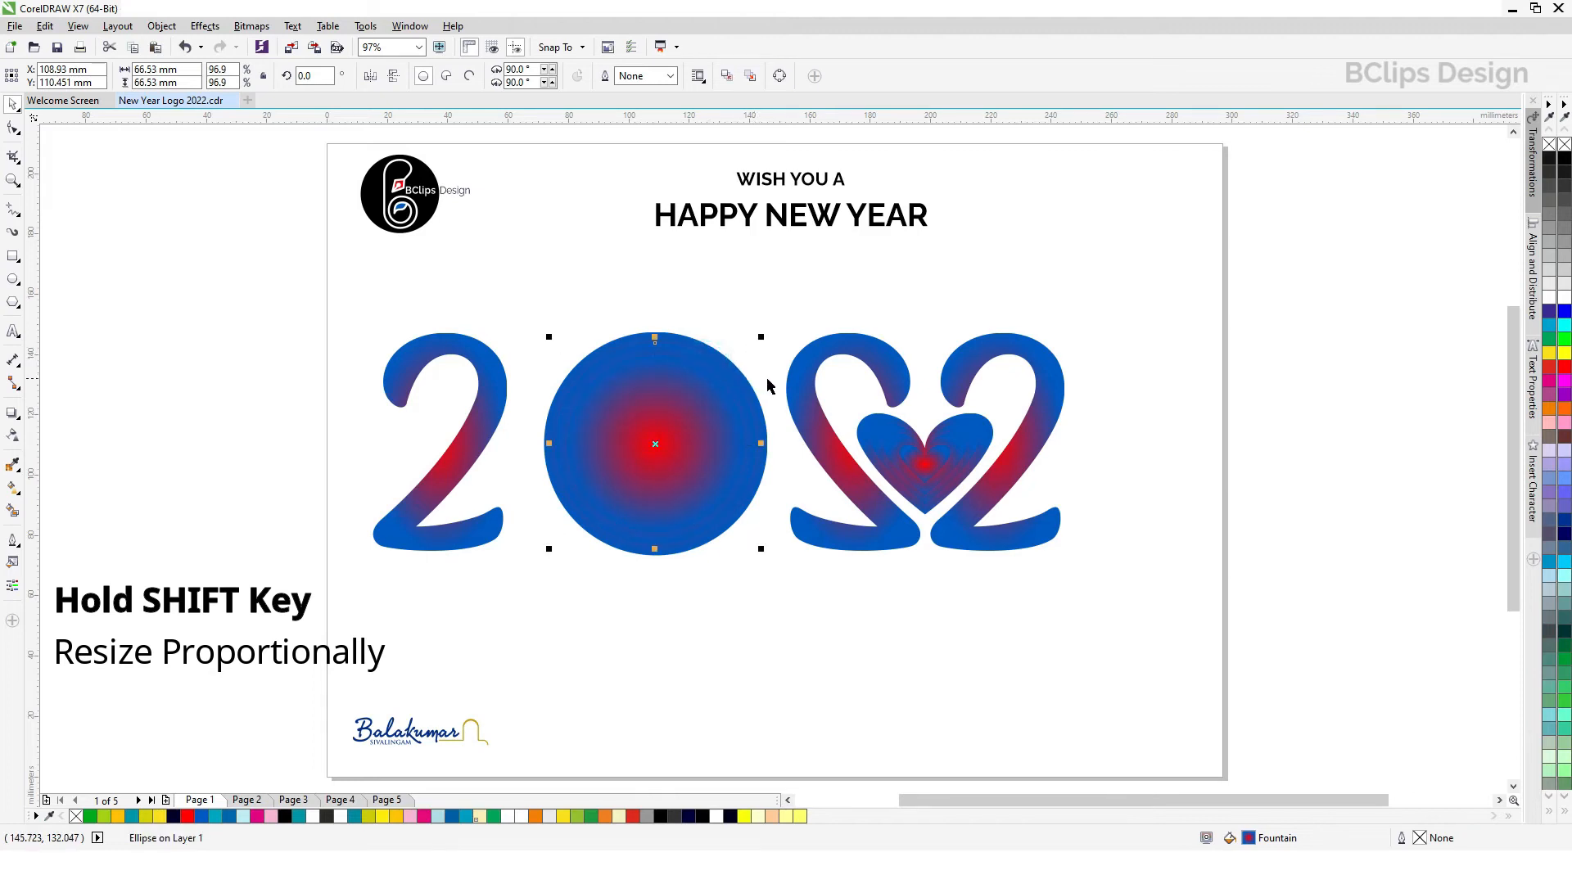
key(ctrl+shift+z)
drag(749, 351, 745, 363)
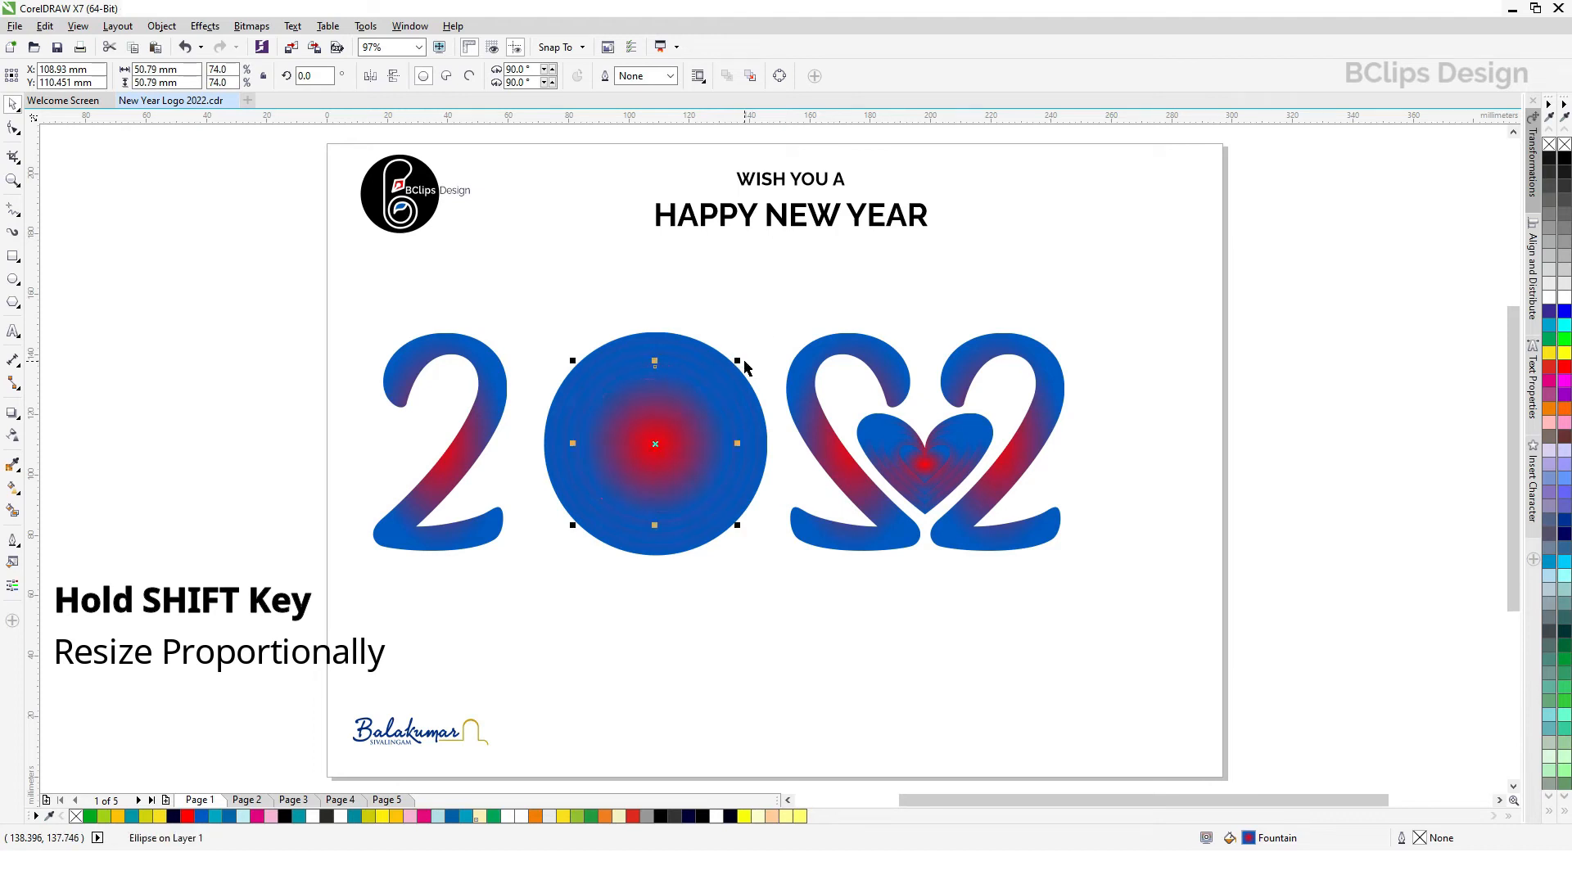
click(780, 543)
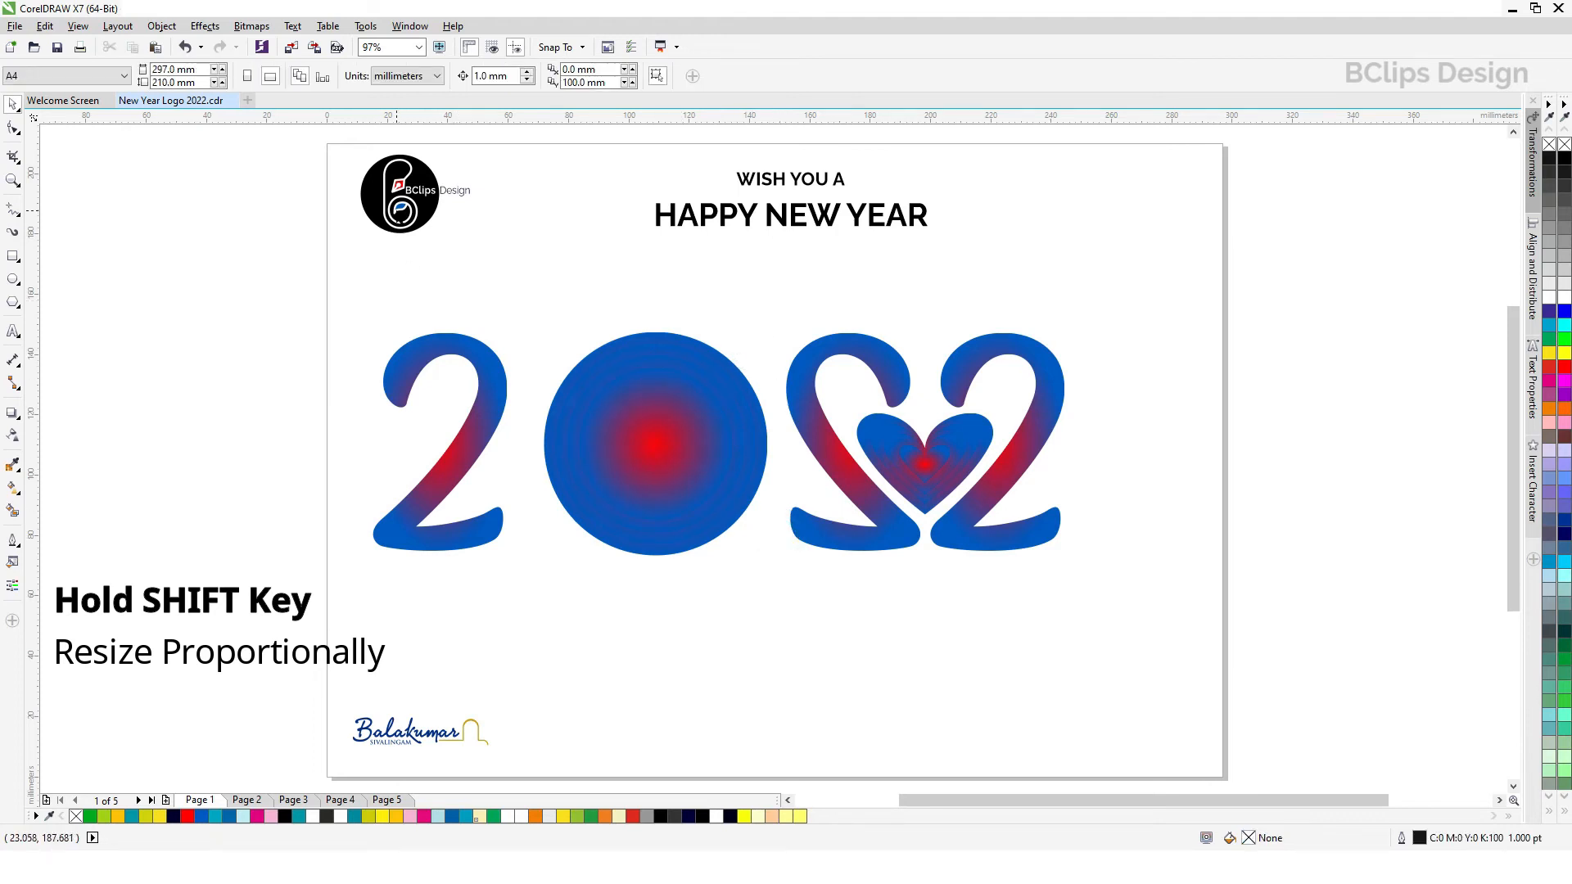
Step: Copy the round black BClips logo from the page's upper corner to below the zero and group the copy
click(398, 205)
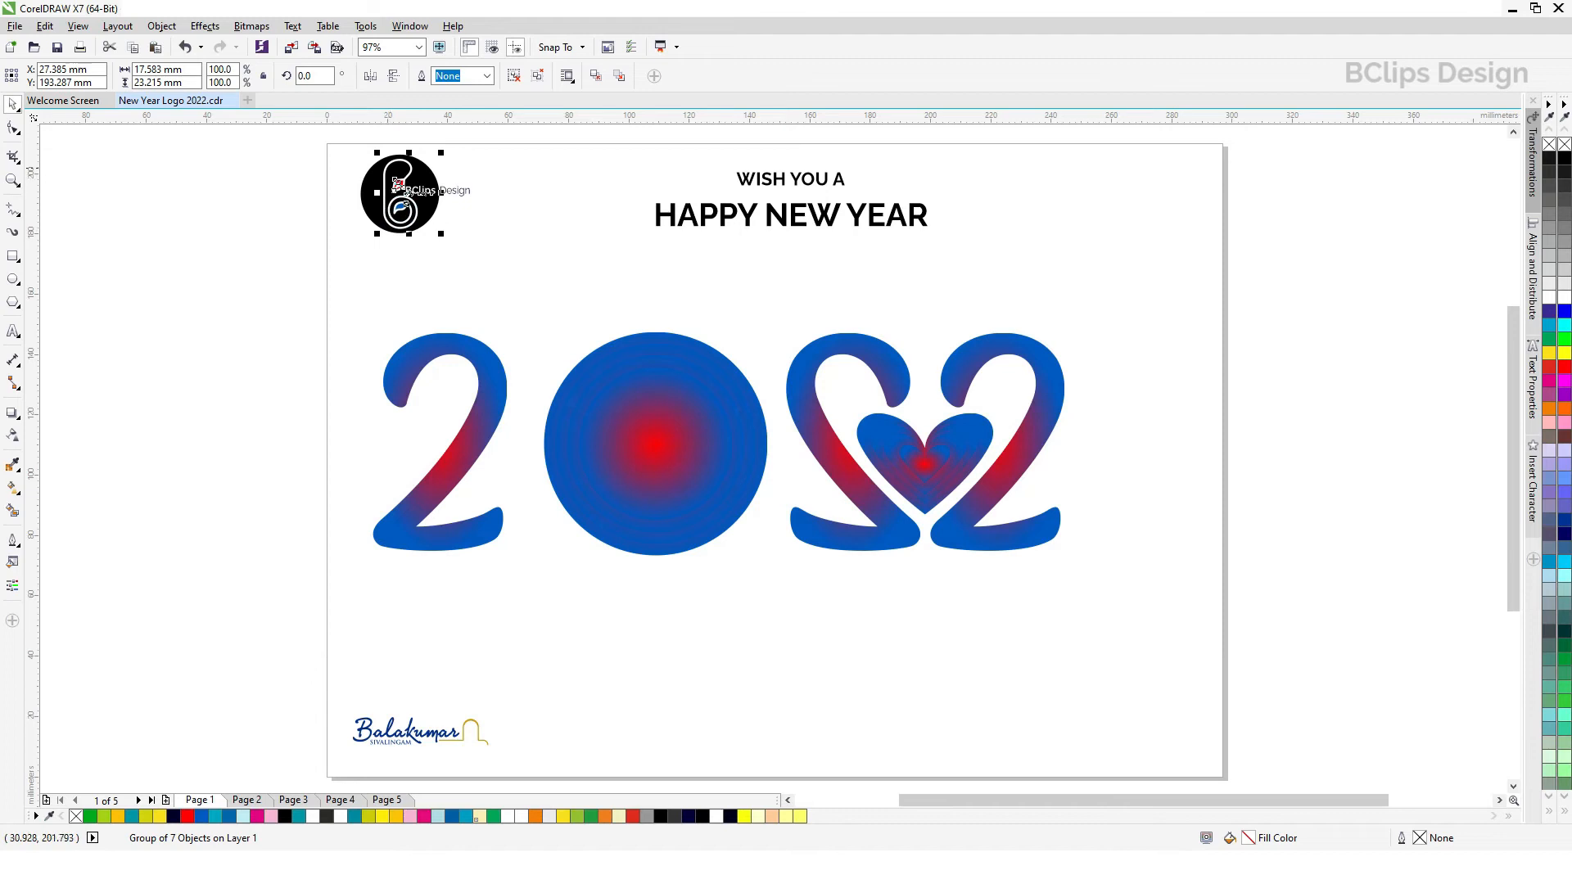
shift+click(411, 193)
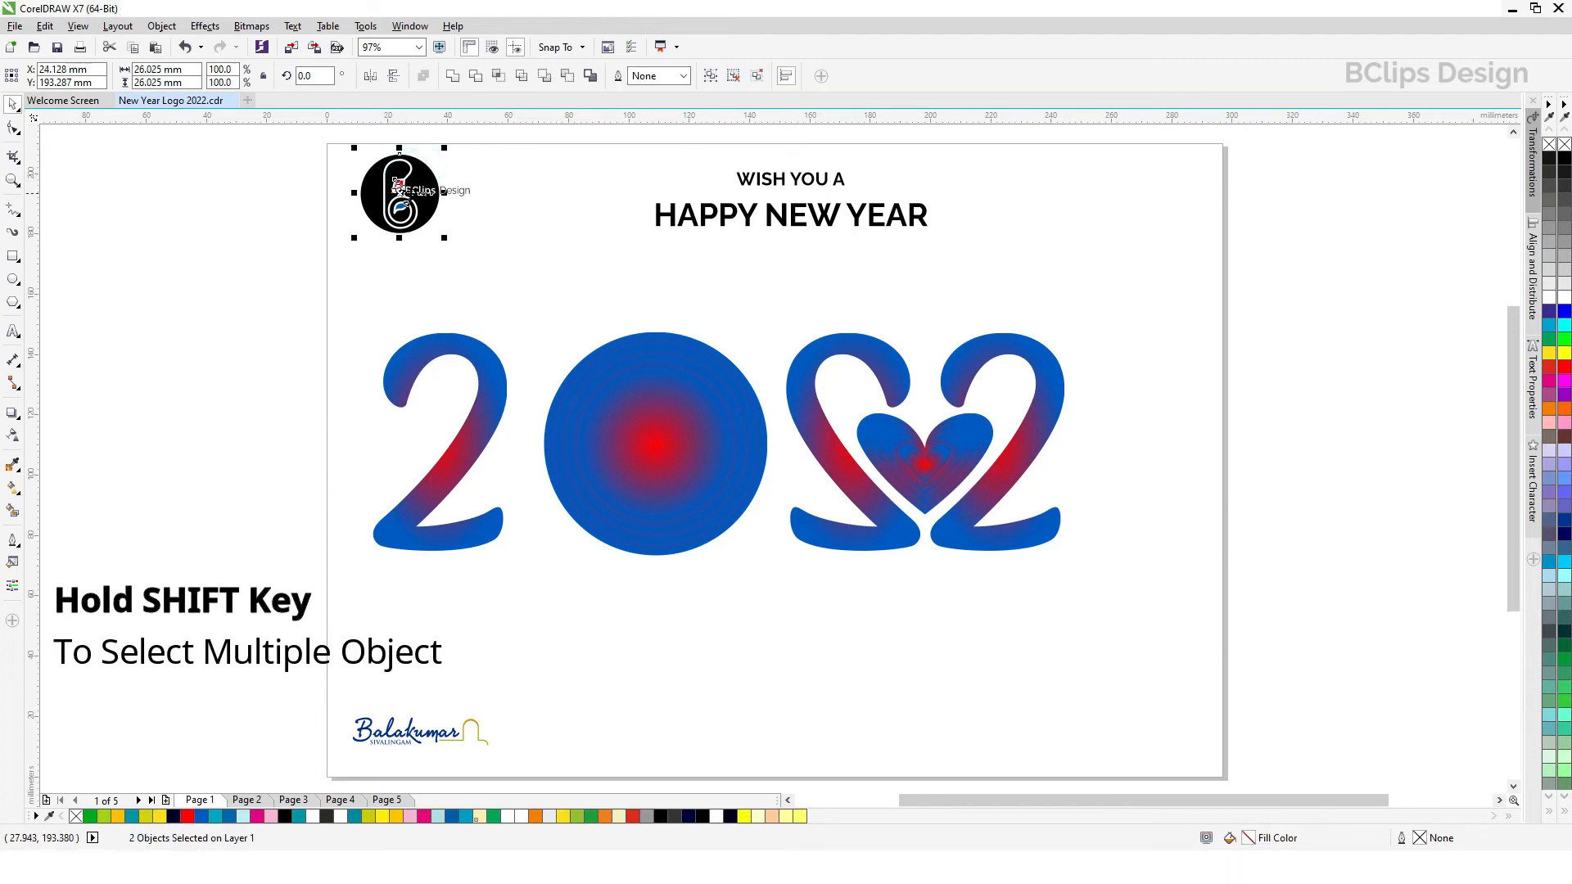
drag(411, 193, 694, 611)
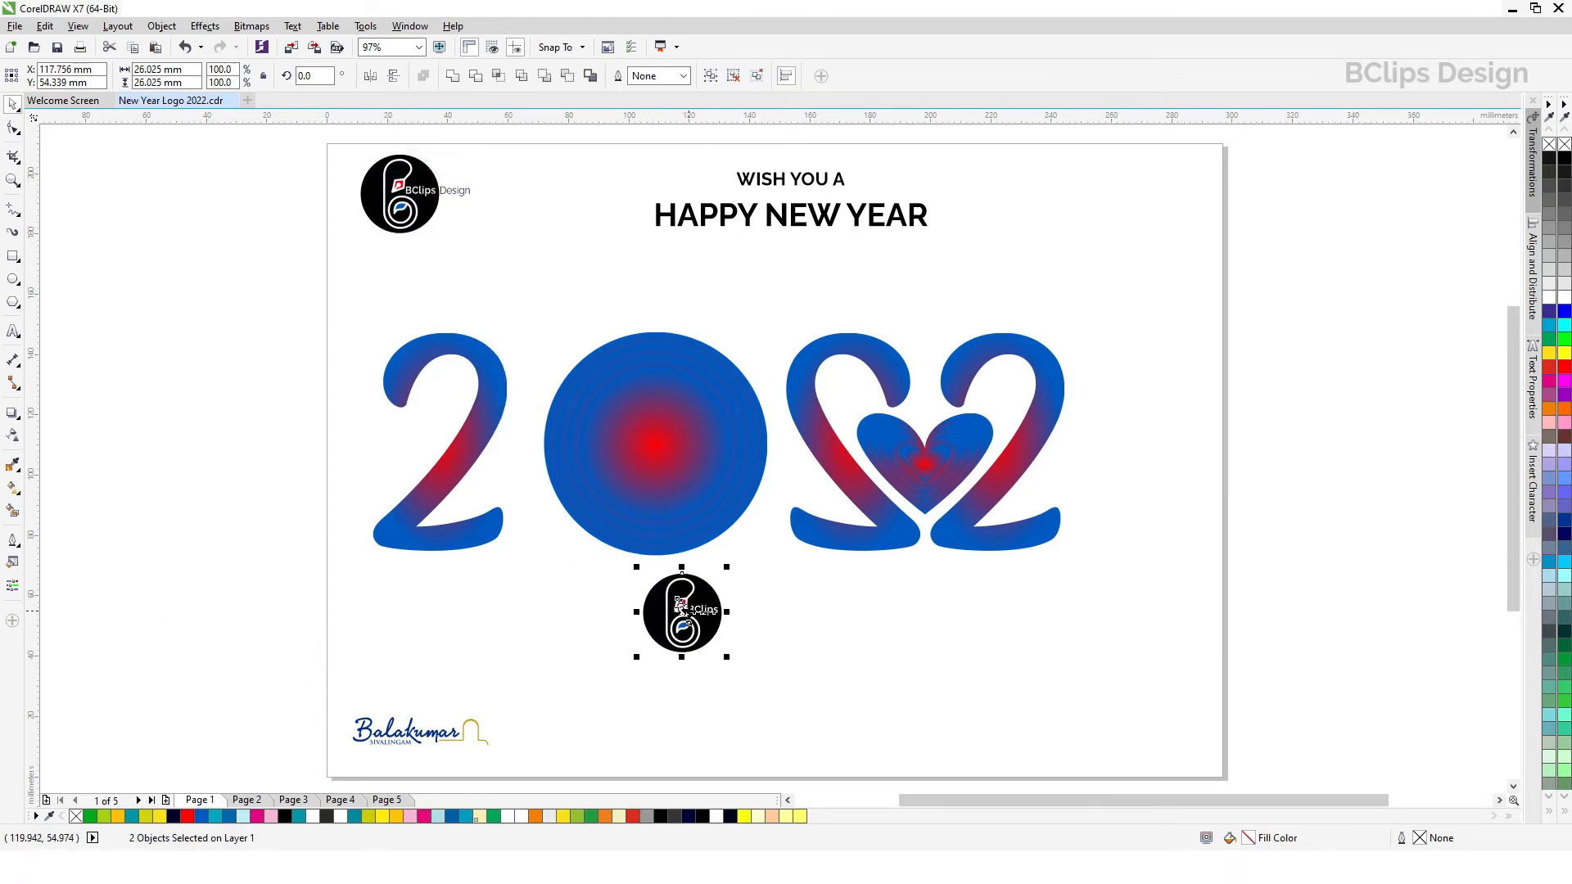
click(710, 77)
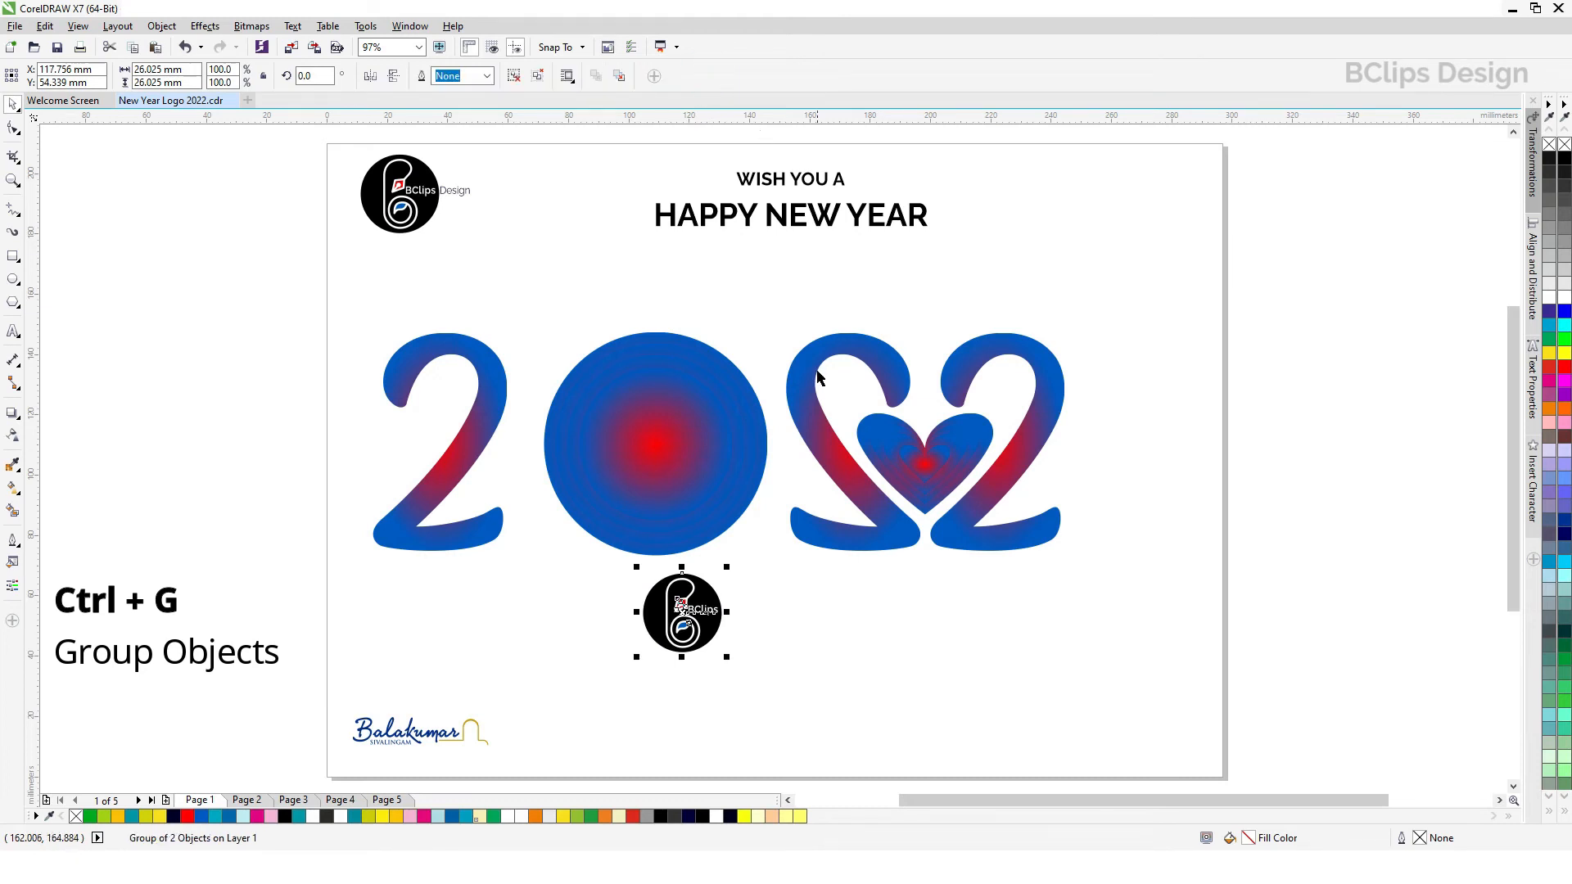
Step: Move the grouped logo copy onto the zero and centre it horizontally and vertically on the rings
drag(680, 602, 656, 432)
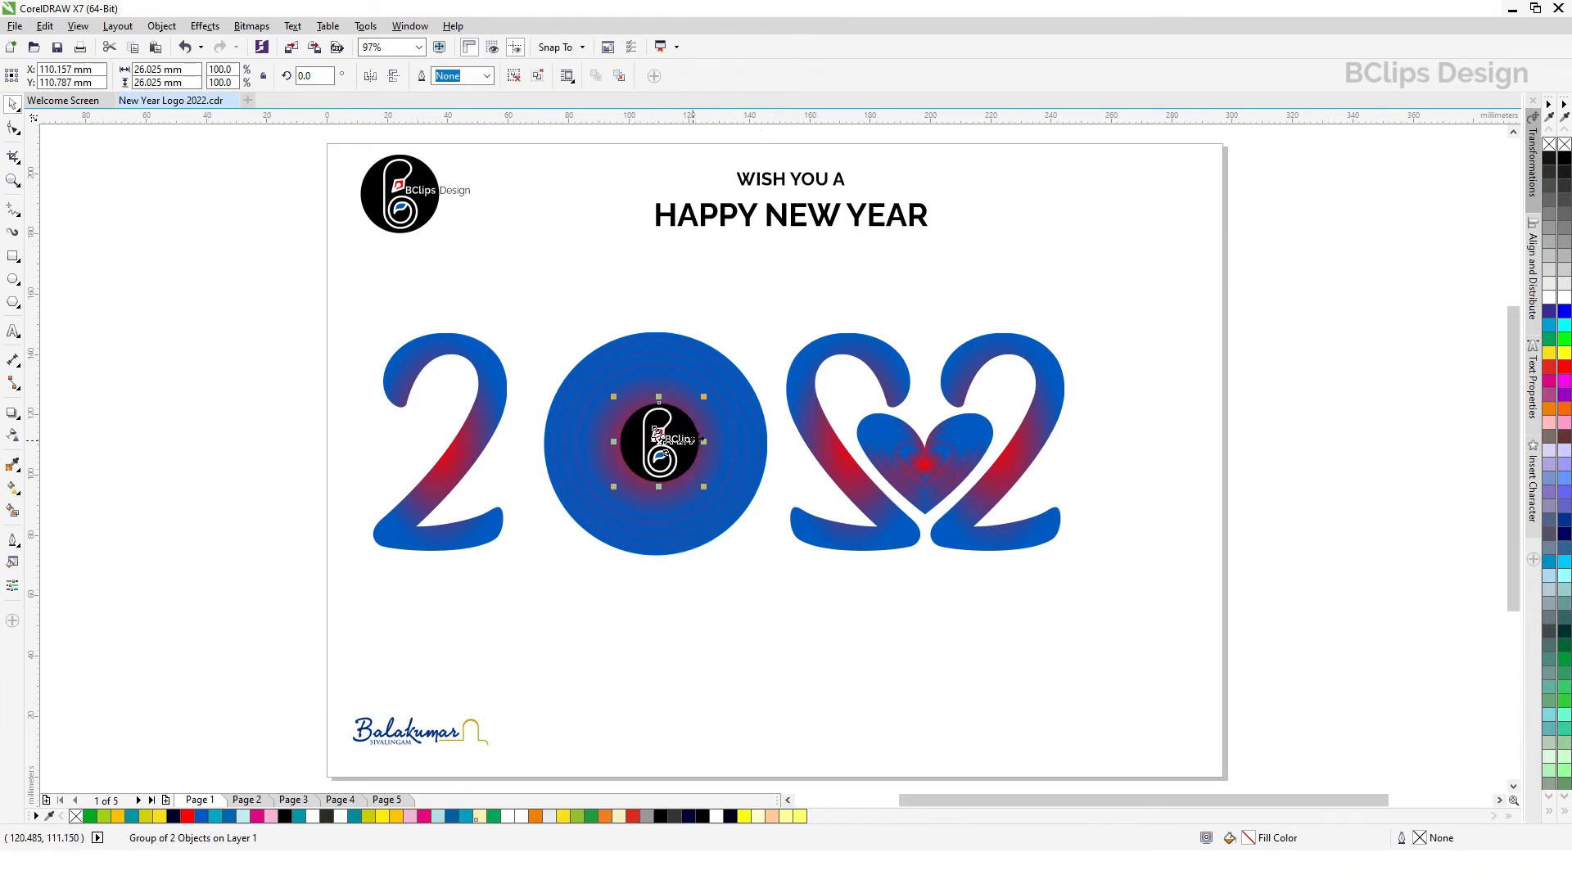
shift+click(708, 424)
key(c)
key(e)
click(776, 625)
Step: Enlarge the logo inside the zero about its centre to about 42.6 mm
click(676, 441)
drag(703, 491, 727, 524)
drag(728, 523, 729, 525)
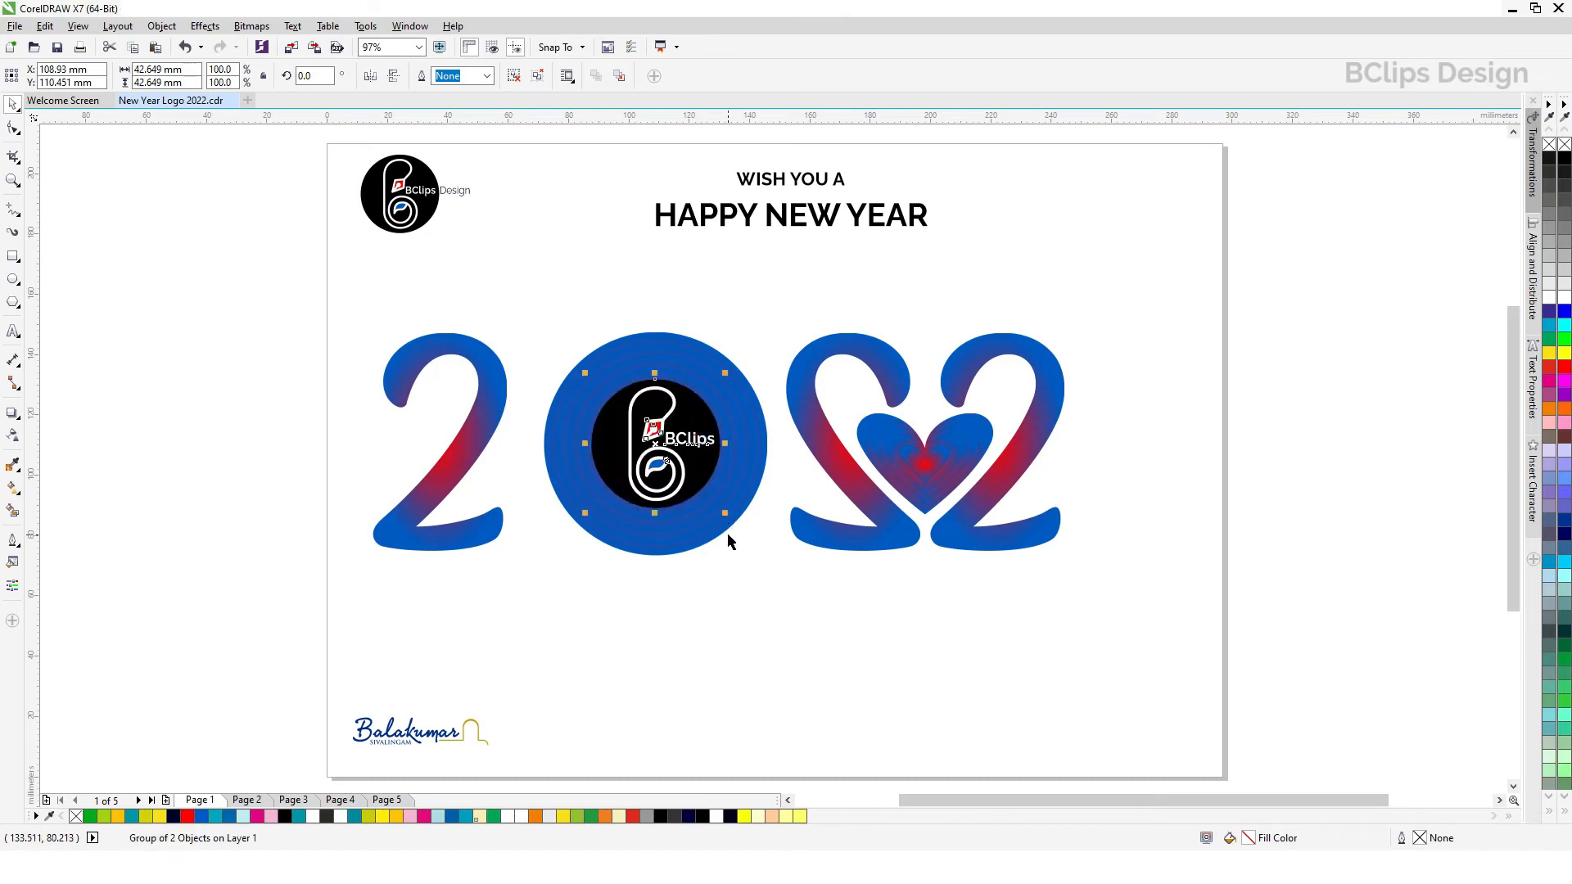
click(752, 588)
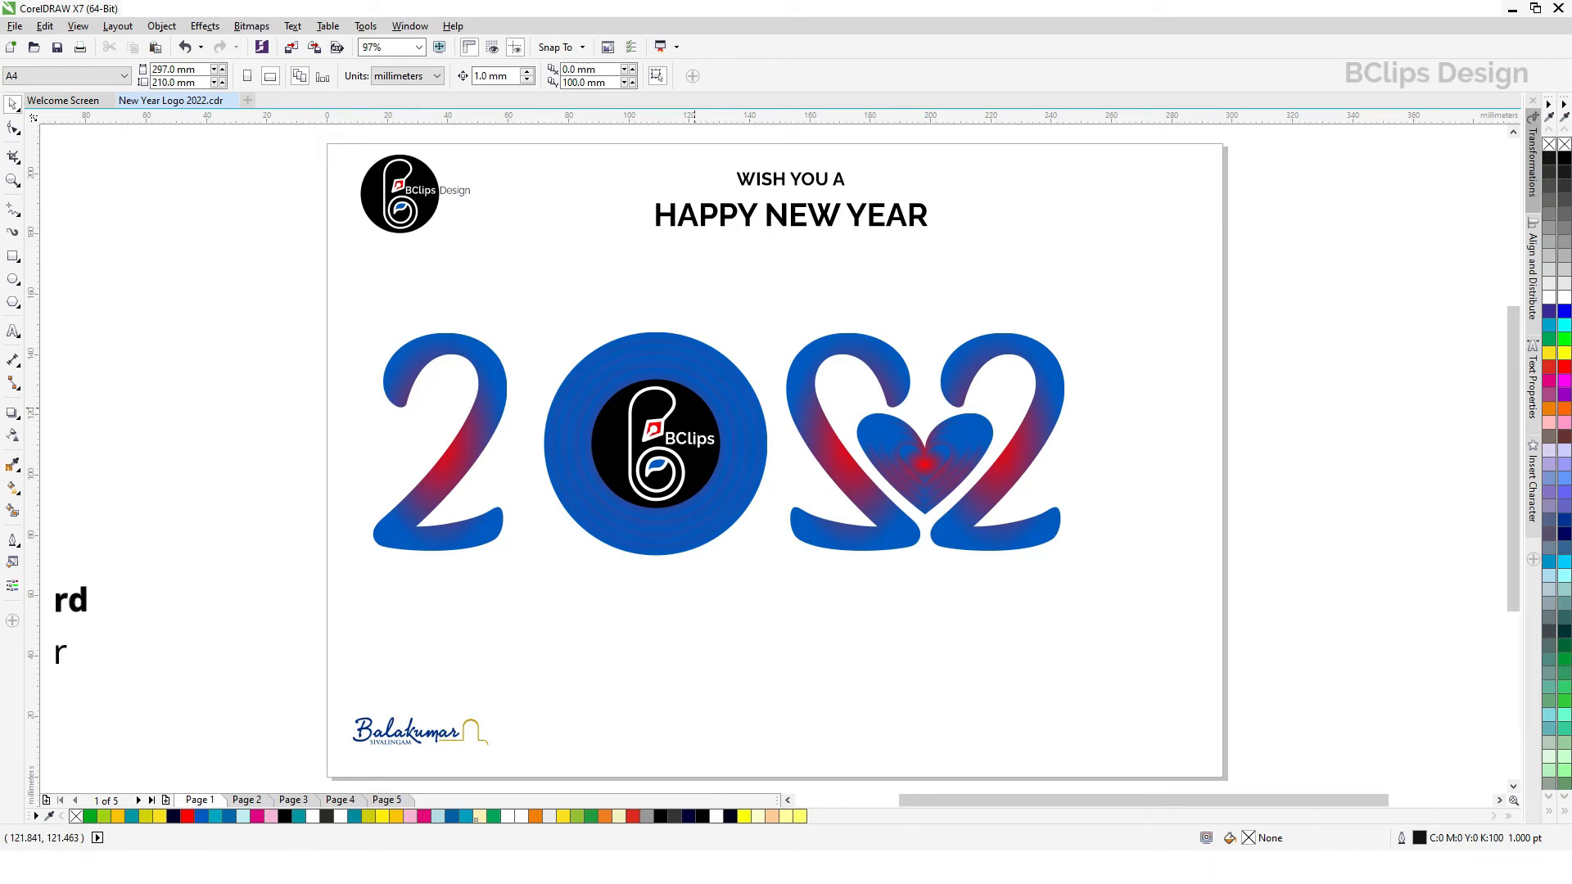
Step: Delete the innermost gradient circle around the logo and enlarge the logo about its centre to fill that space
click(700, 388)
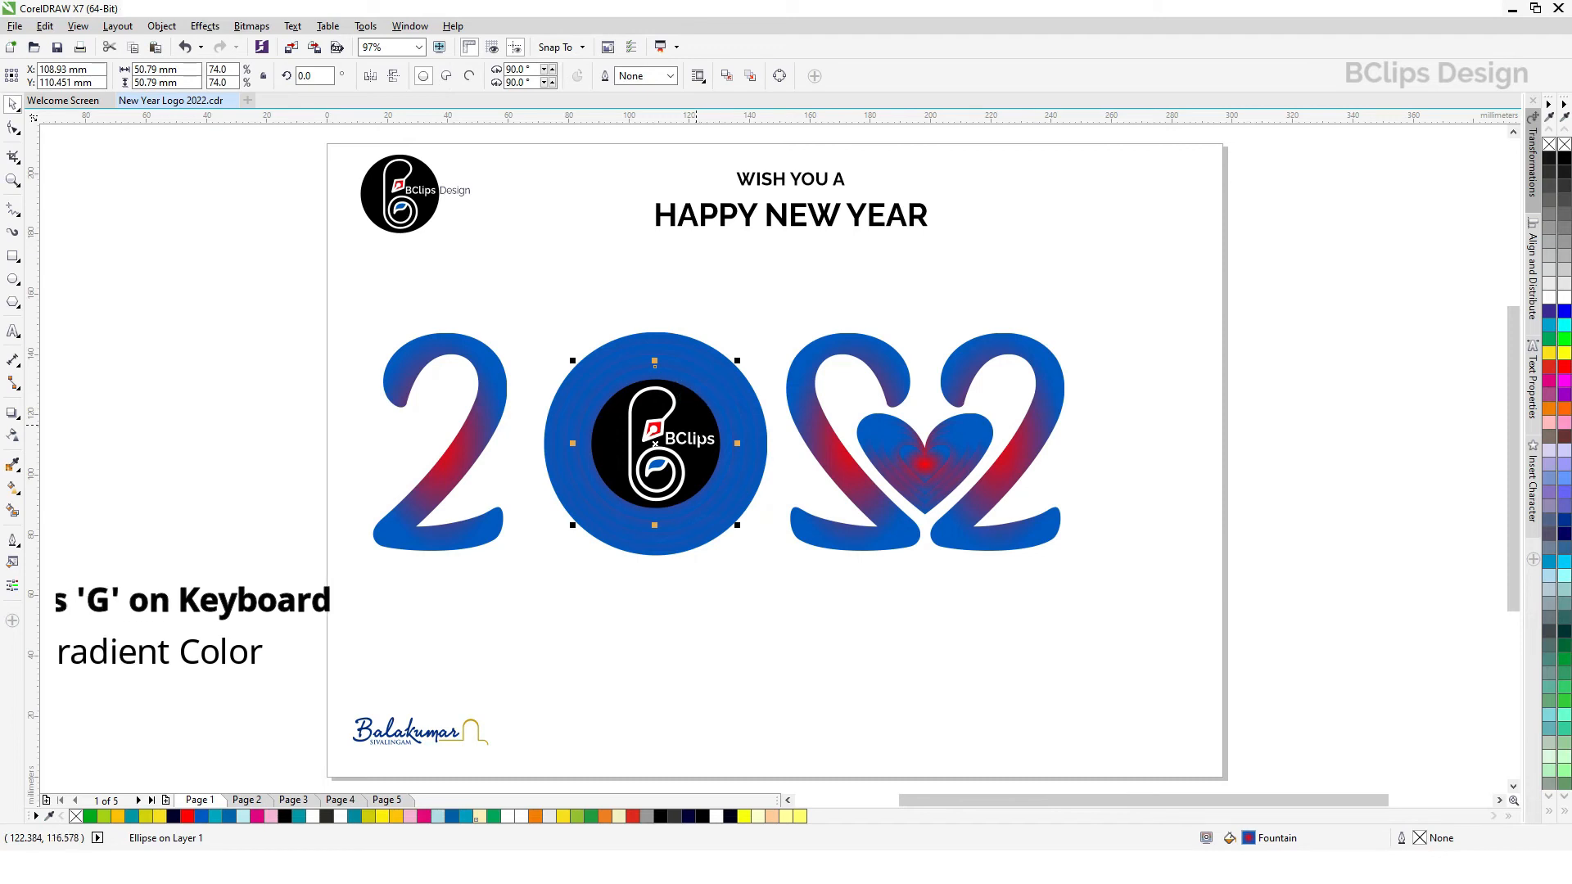
click(706, 401)
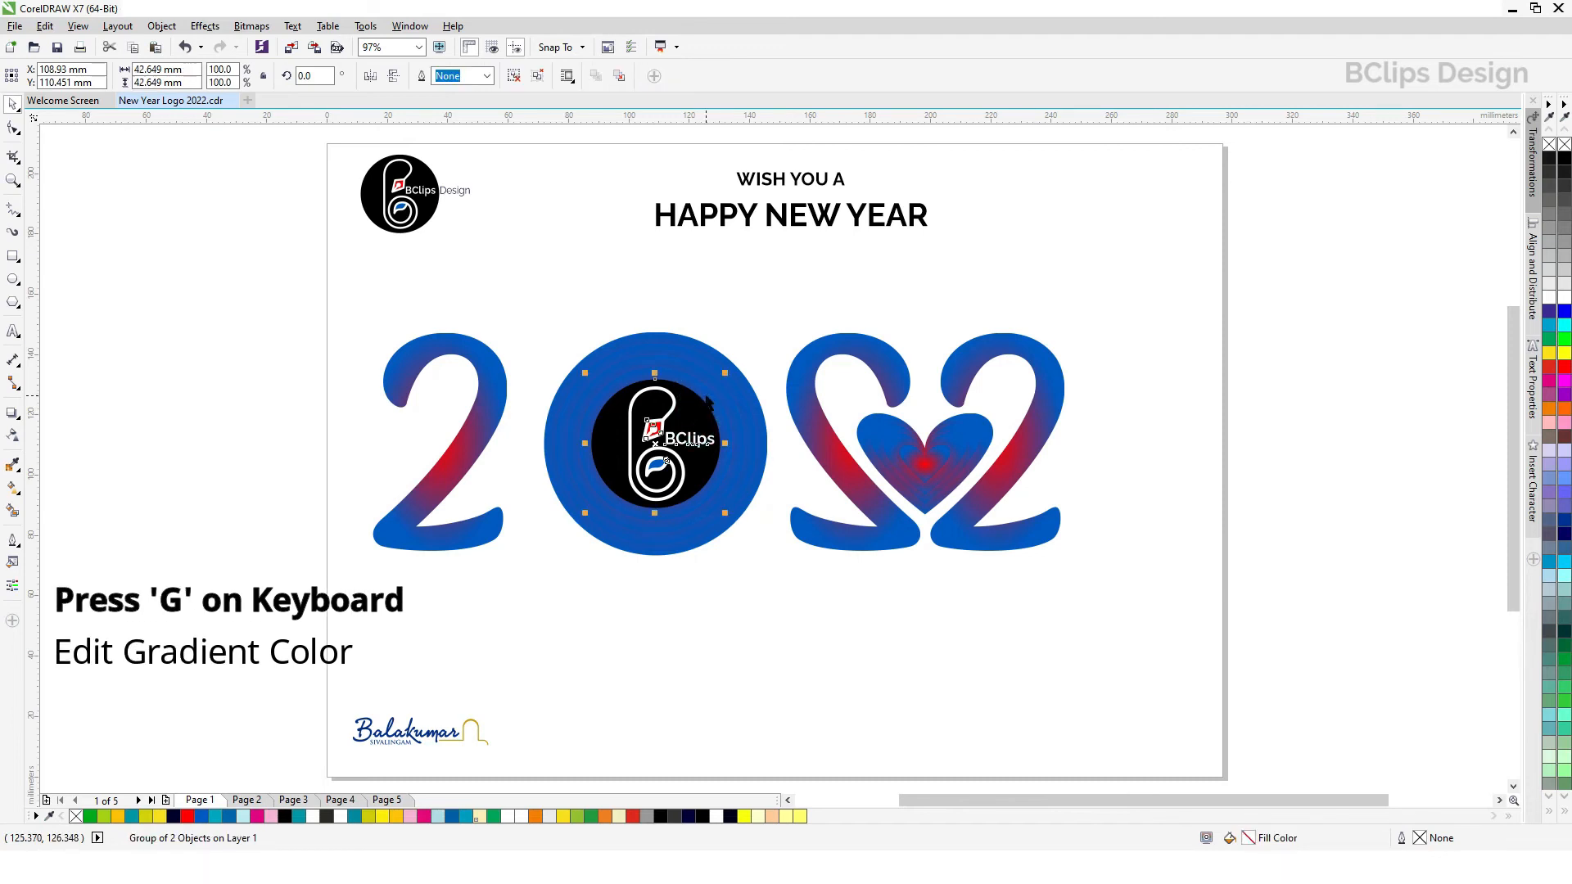
click(705, 396)
key(Delete)
click(693, 418)
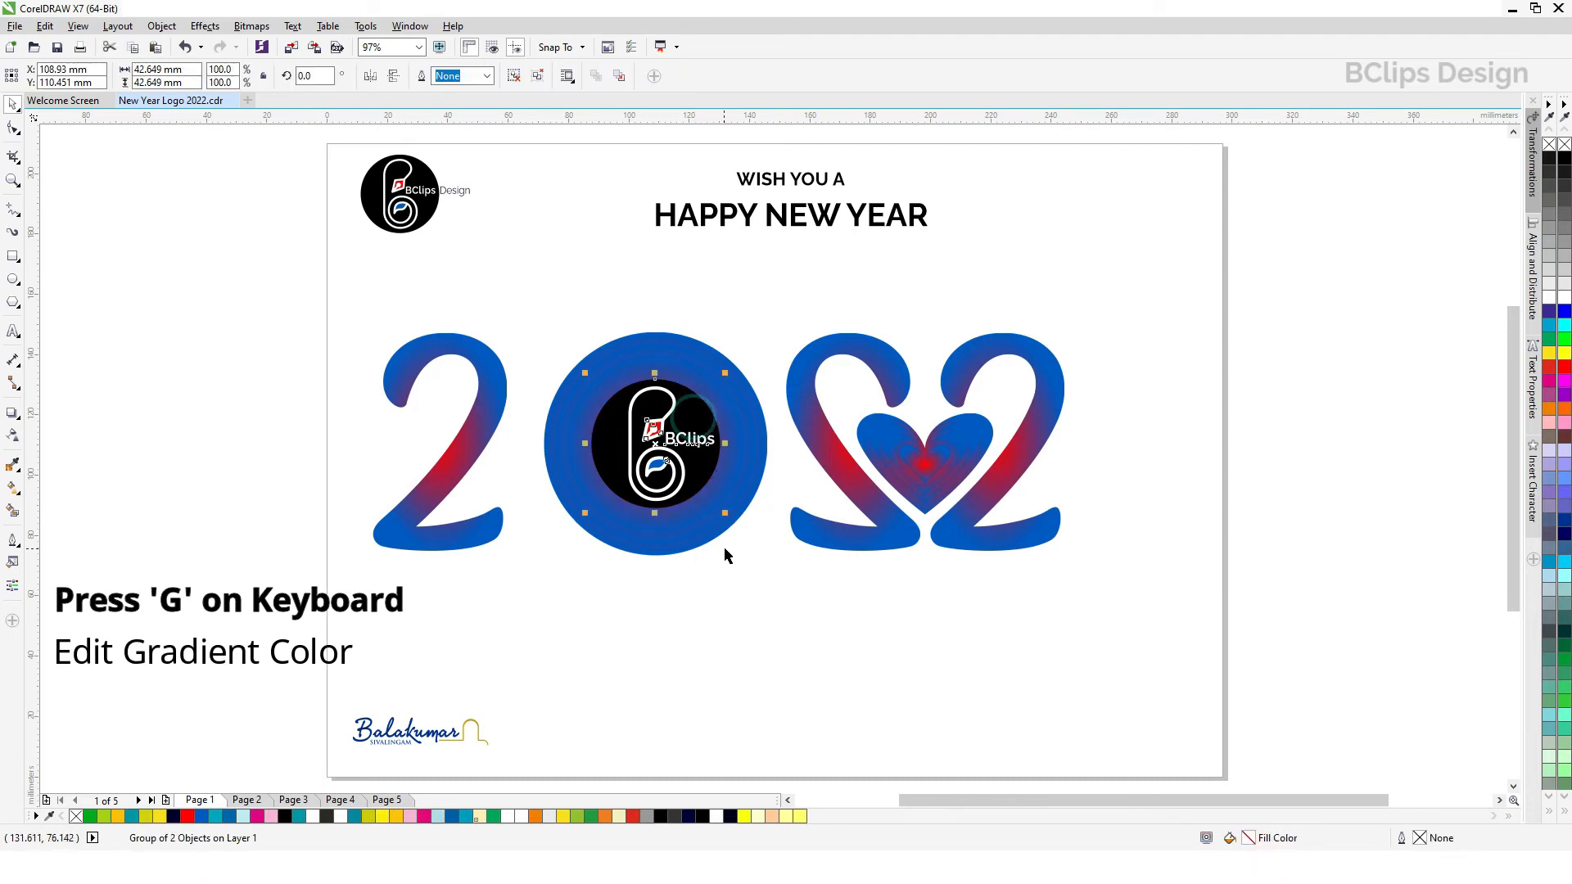
drag(725, 515, 737, 526)
click(754, 582)
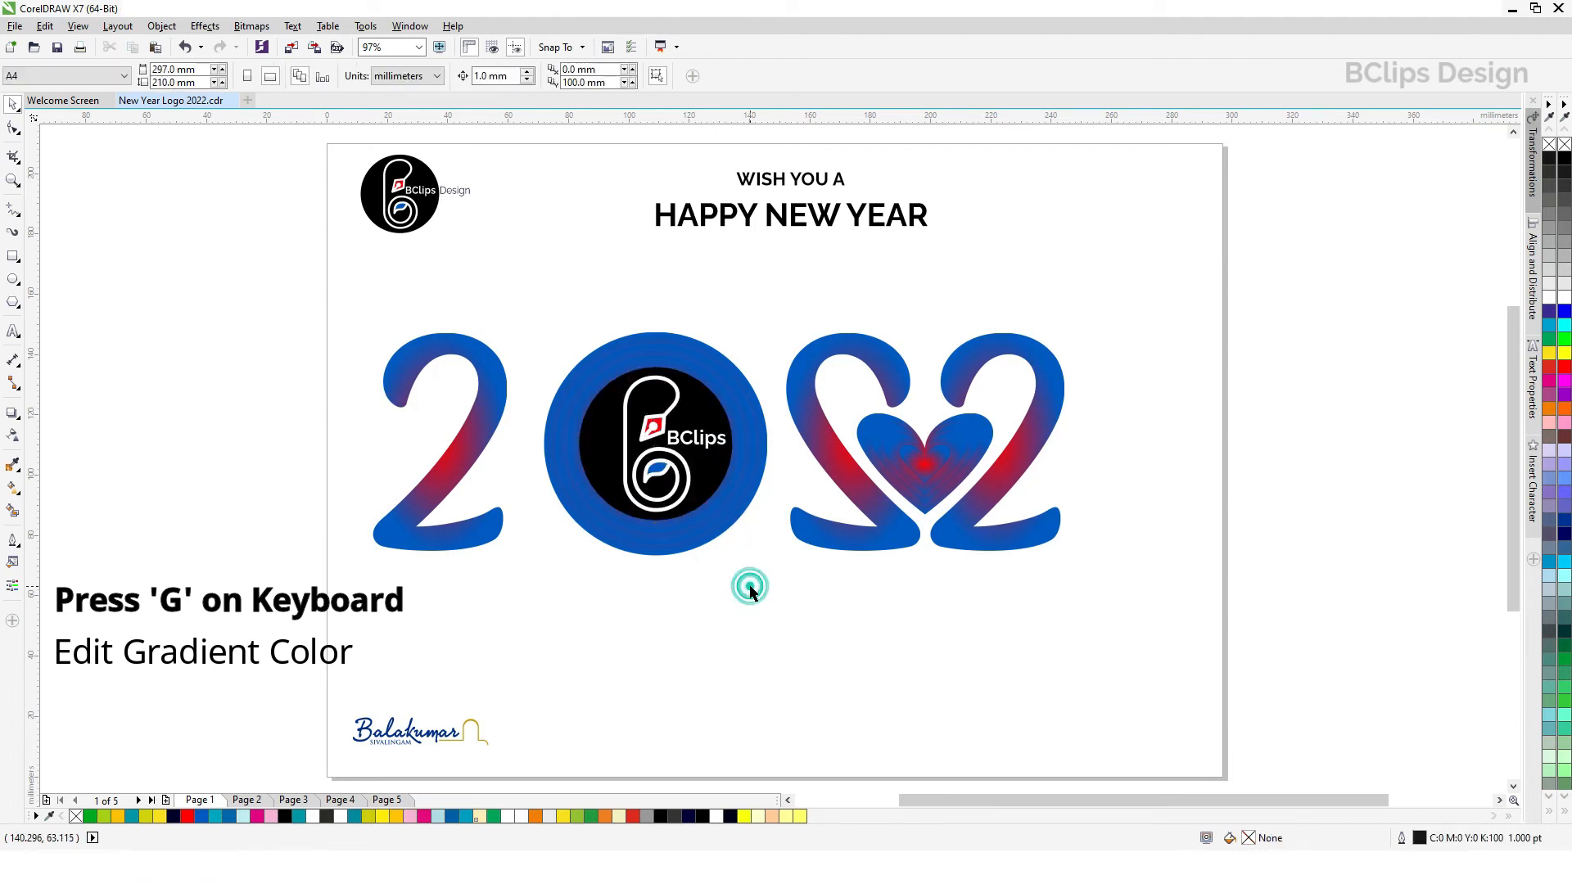
Step: Extend the blue end of the radial fountain fill outwards on each of the zero's gradient circles so more red blends into the rings
click(714, 390)
key(g)
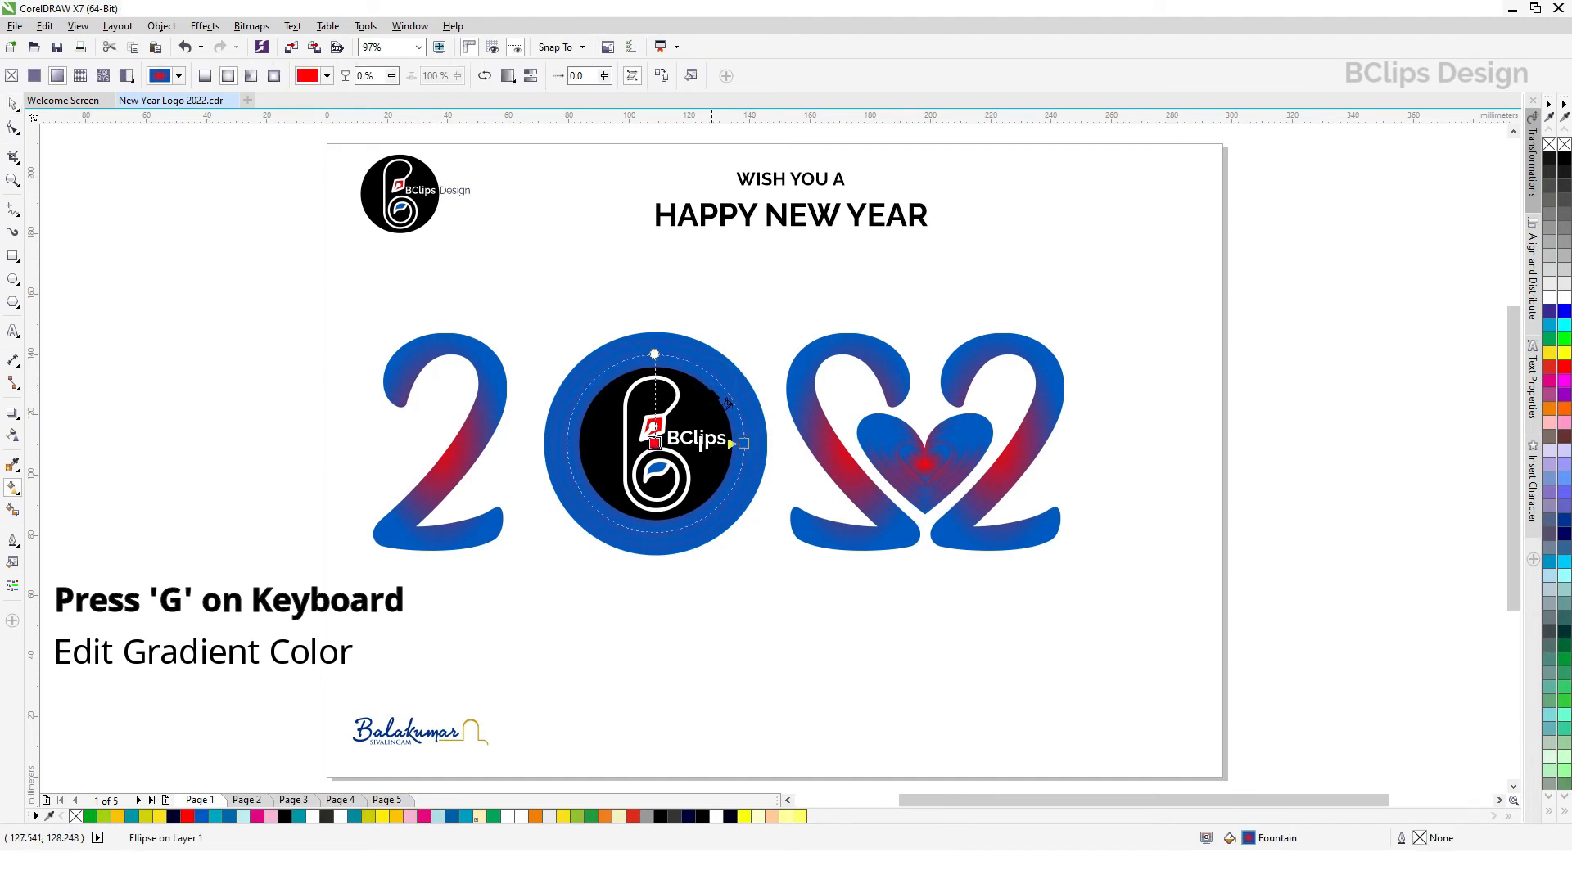
drag(699, 444, 753, 445)
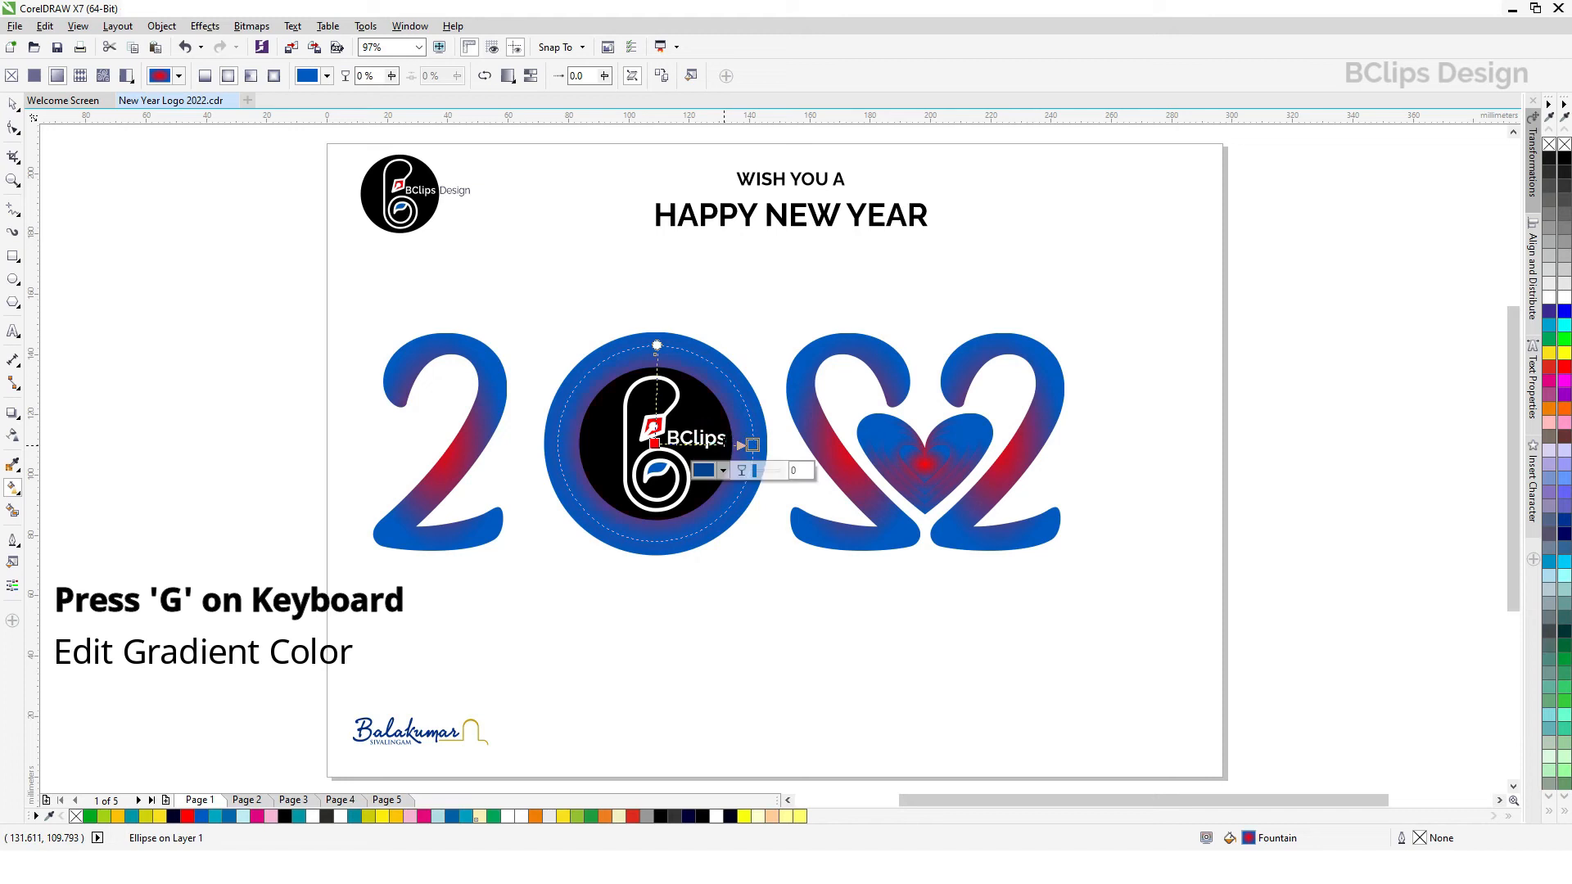
click(697, 355)
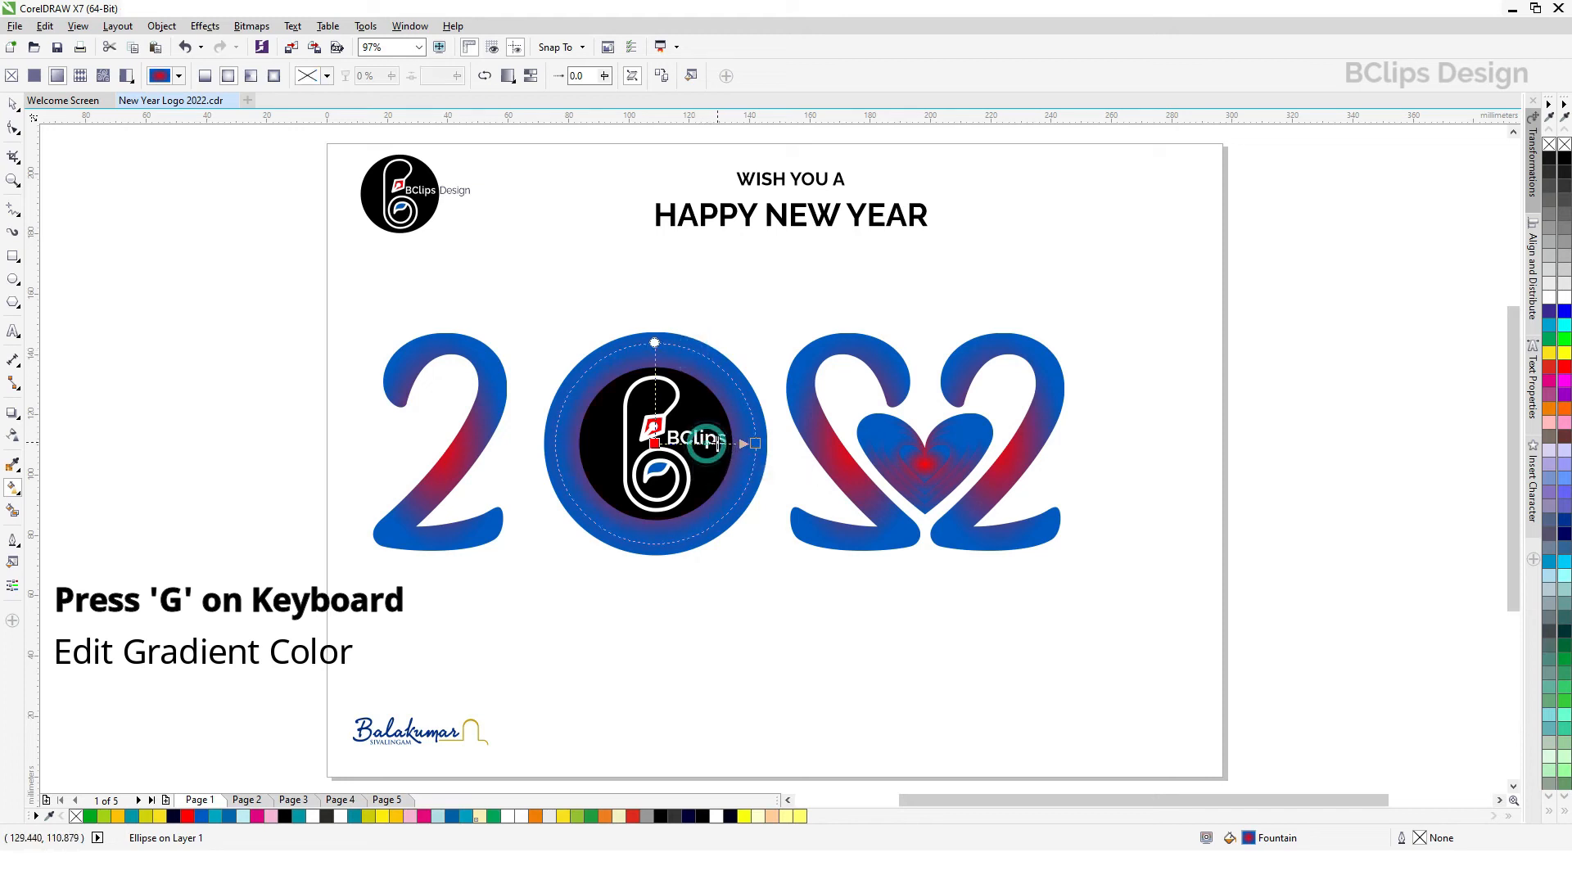
drag(755, 446, 762, 446)
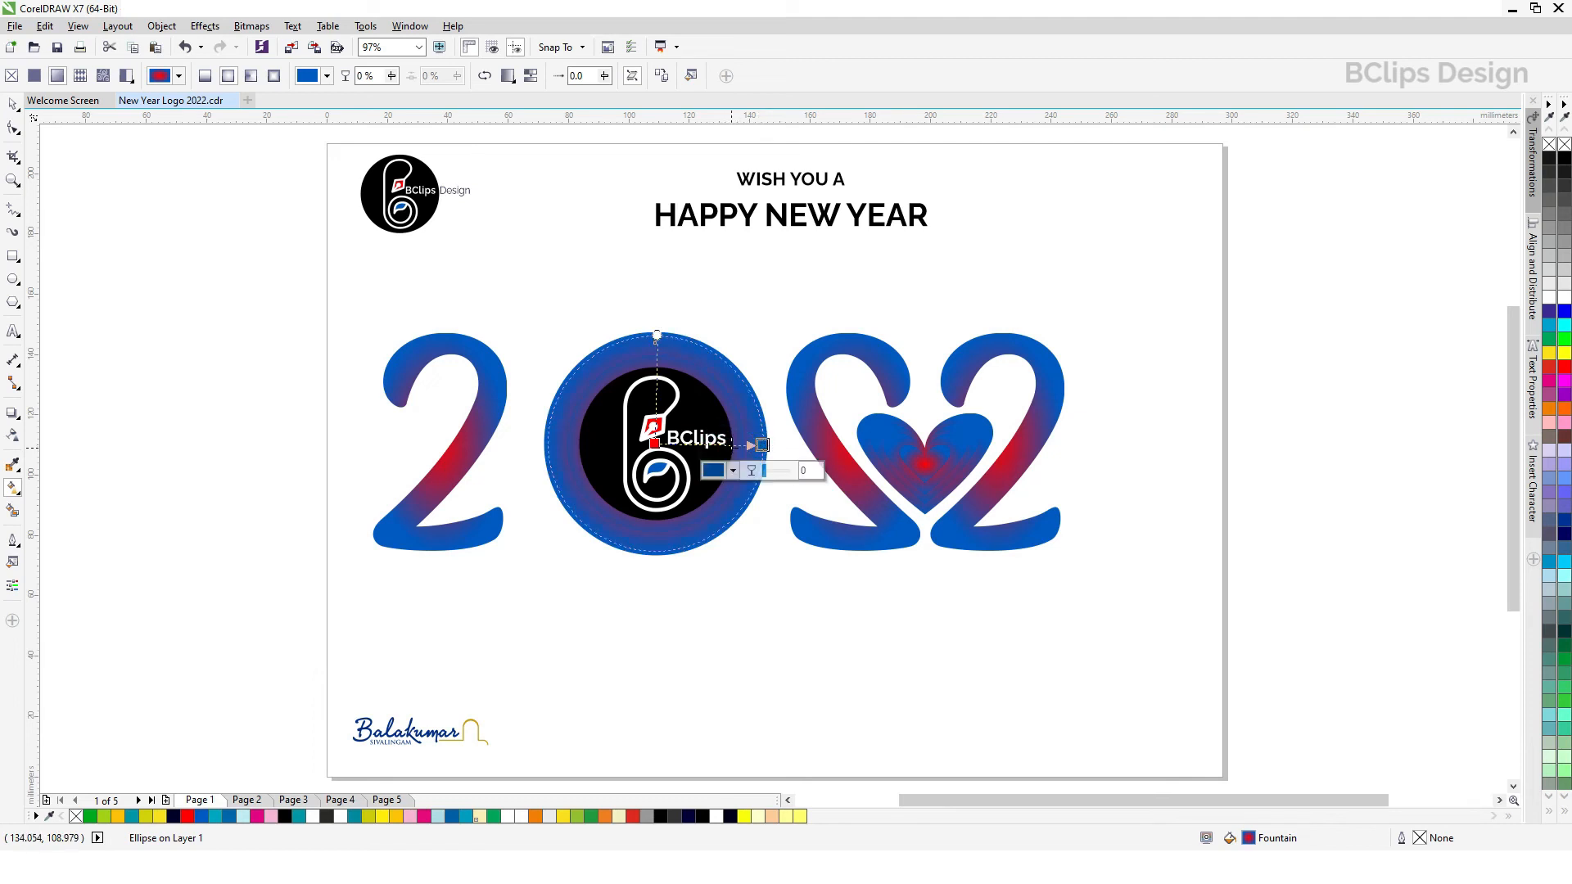
click(724, 356)
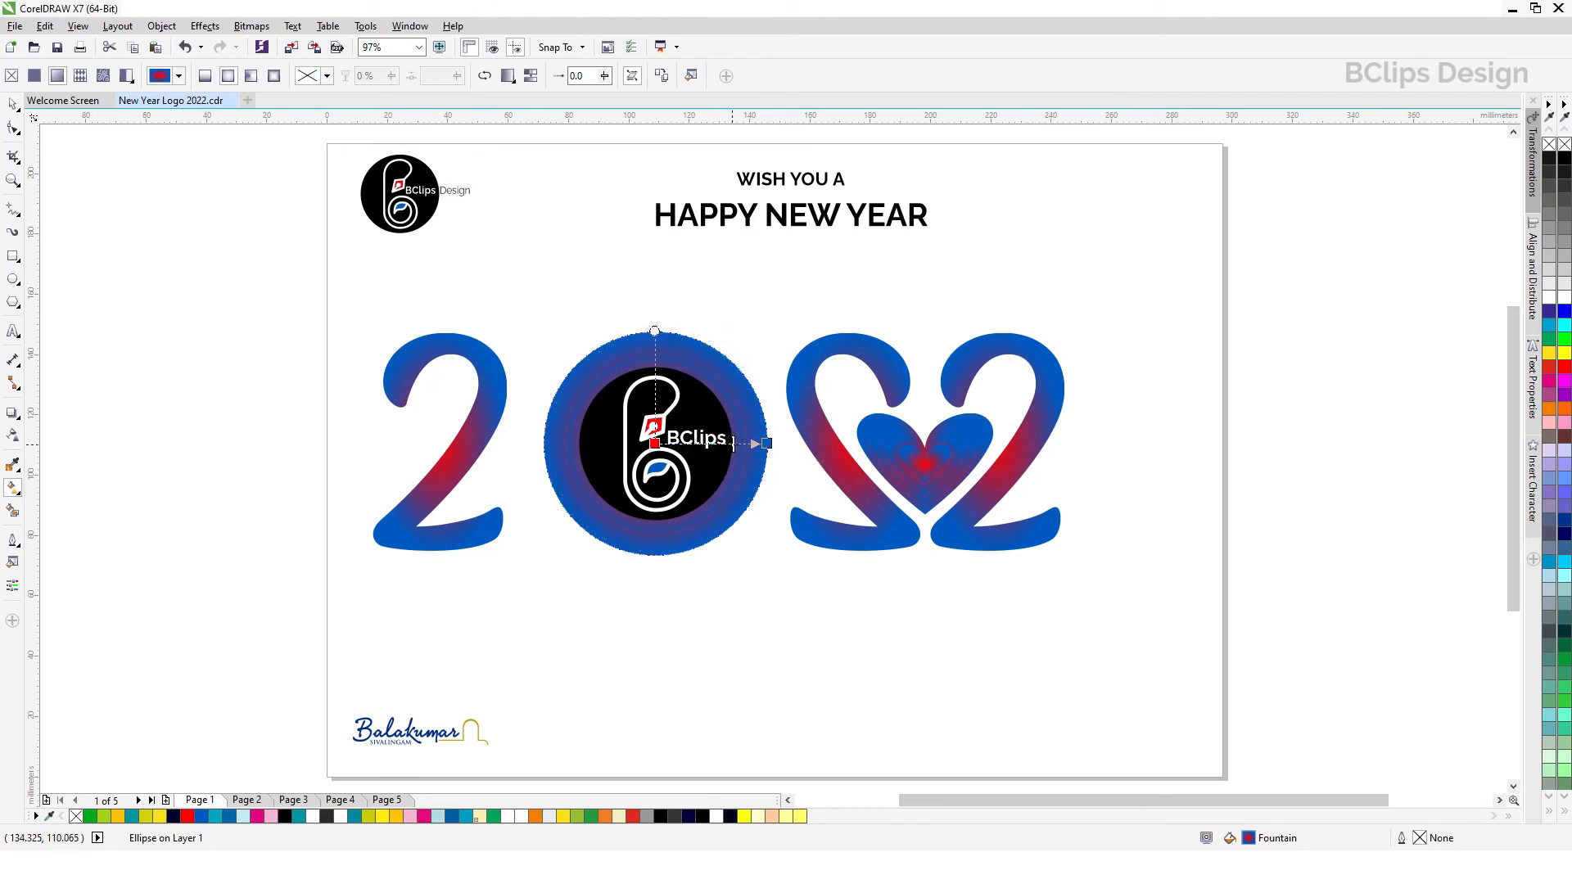
click(767, 443)
drag(767, 443, 770, 446)
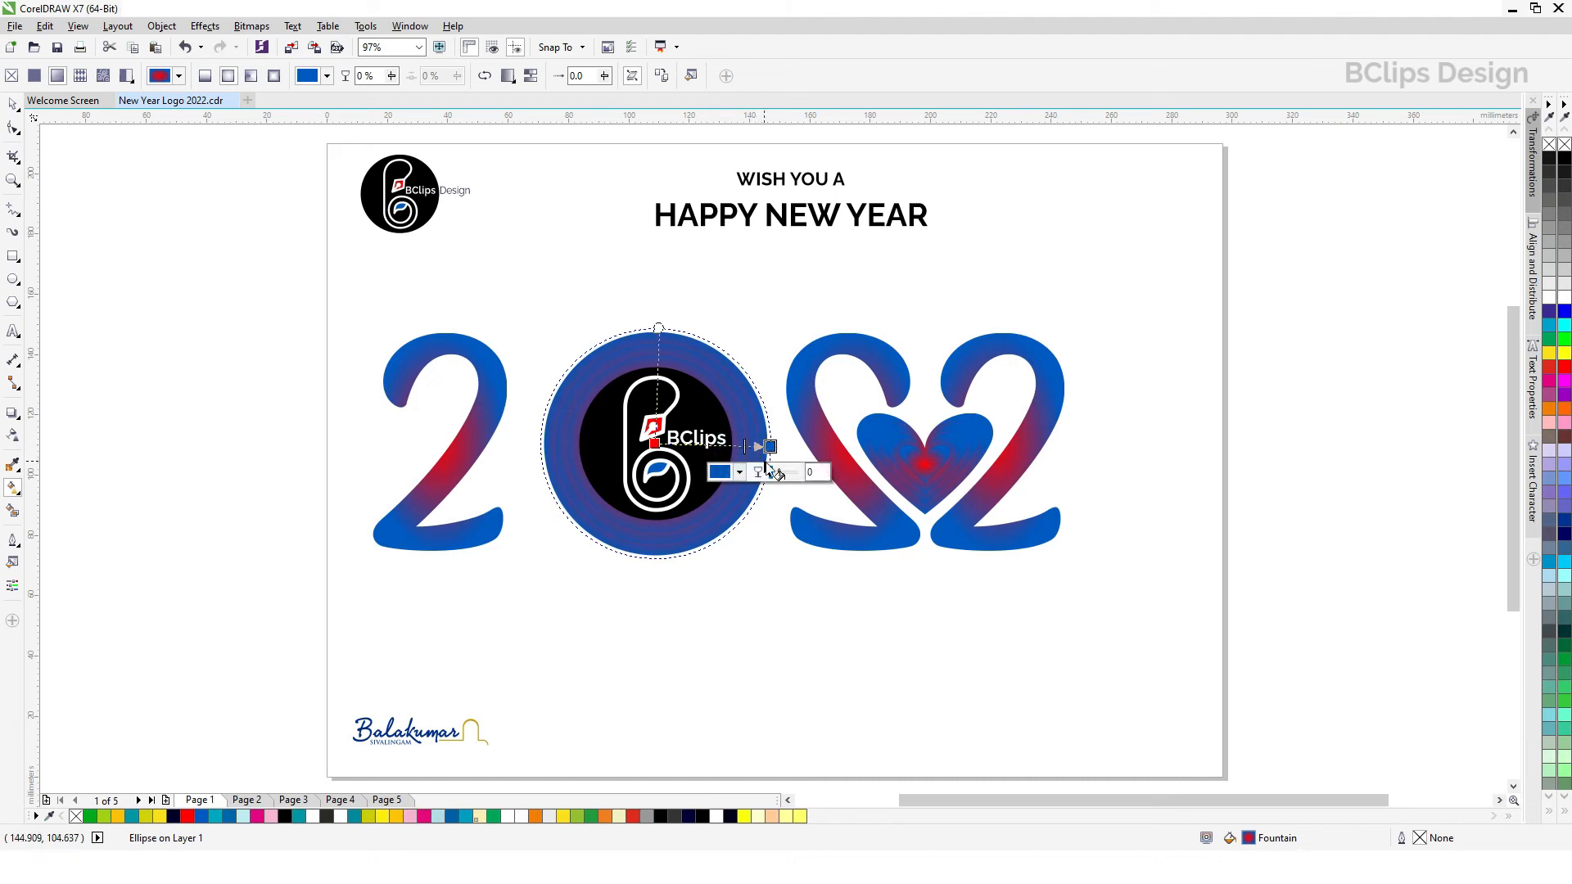
click(11, 105)
click(680, 289)
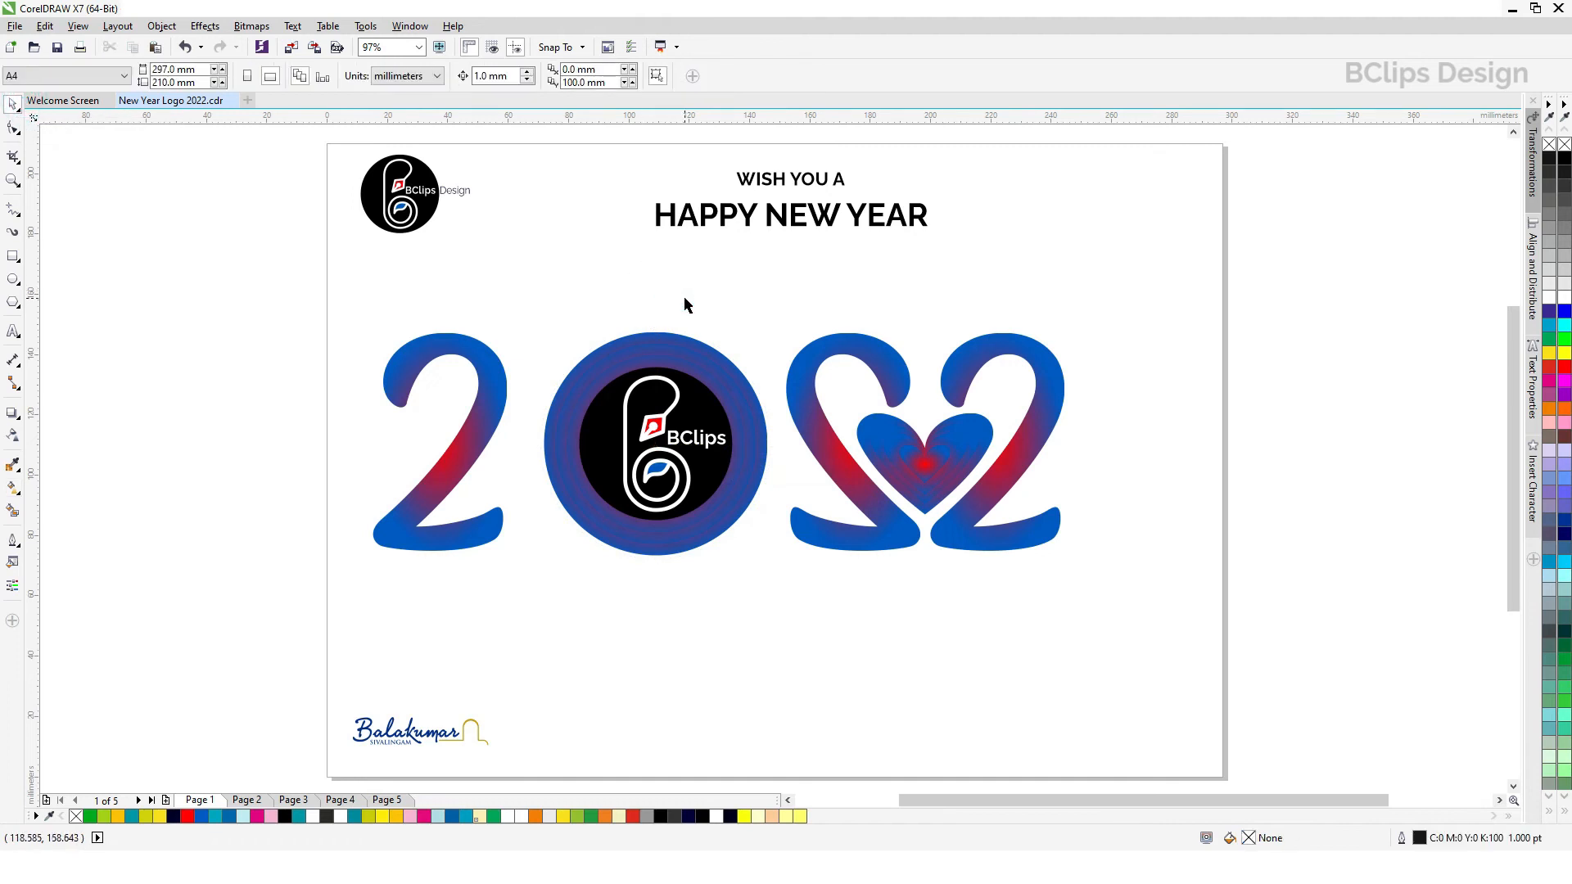
Step: Move the first 2 closer to the zero, and shift both together closer to the mirrored 2
drag(300, 280, 397, 470)
click(471, 419)
drag(489, 412, 516, 411)
drag(343, 300, 779, 588)
drag(723, 484, 737, 483)
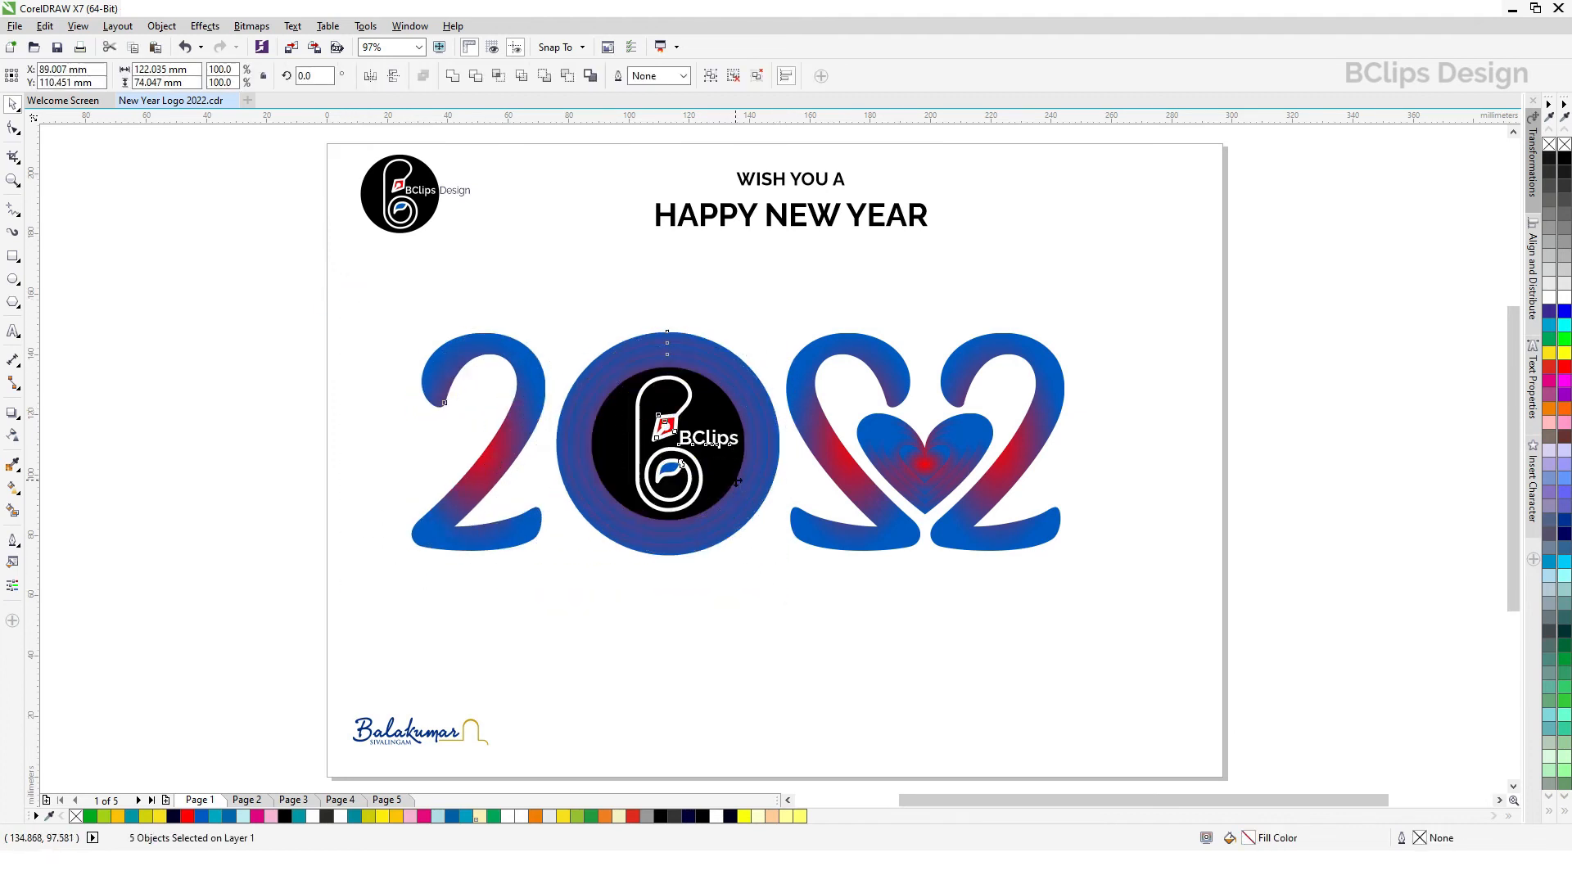
click(938, 662)
Step: Group the whole 2022 artwork, centre it on the page and ungroup it again
drag(353, 292, 1164, 633)
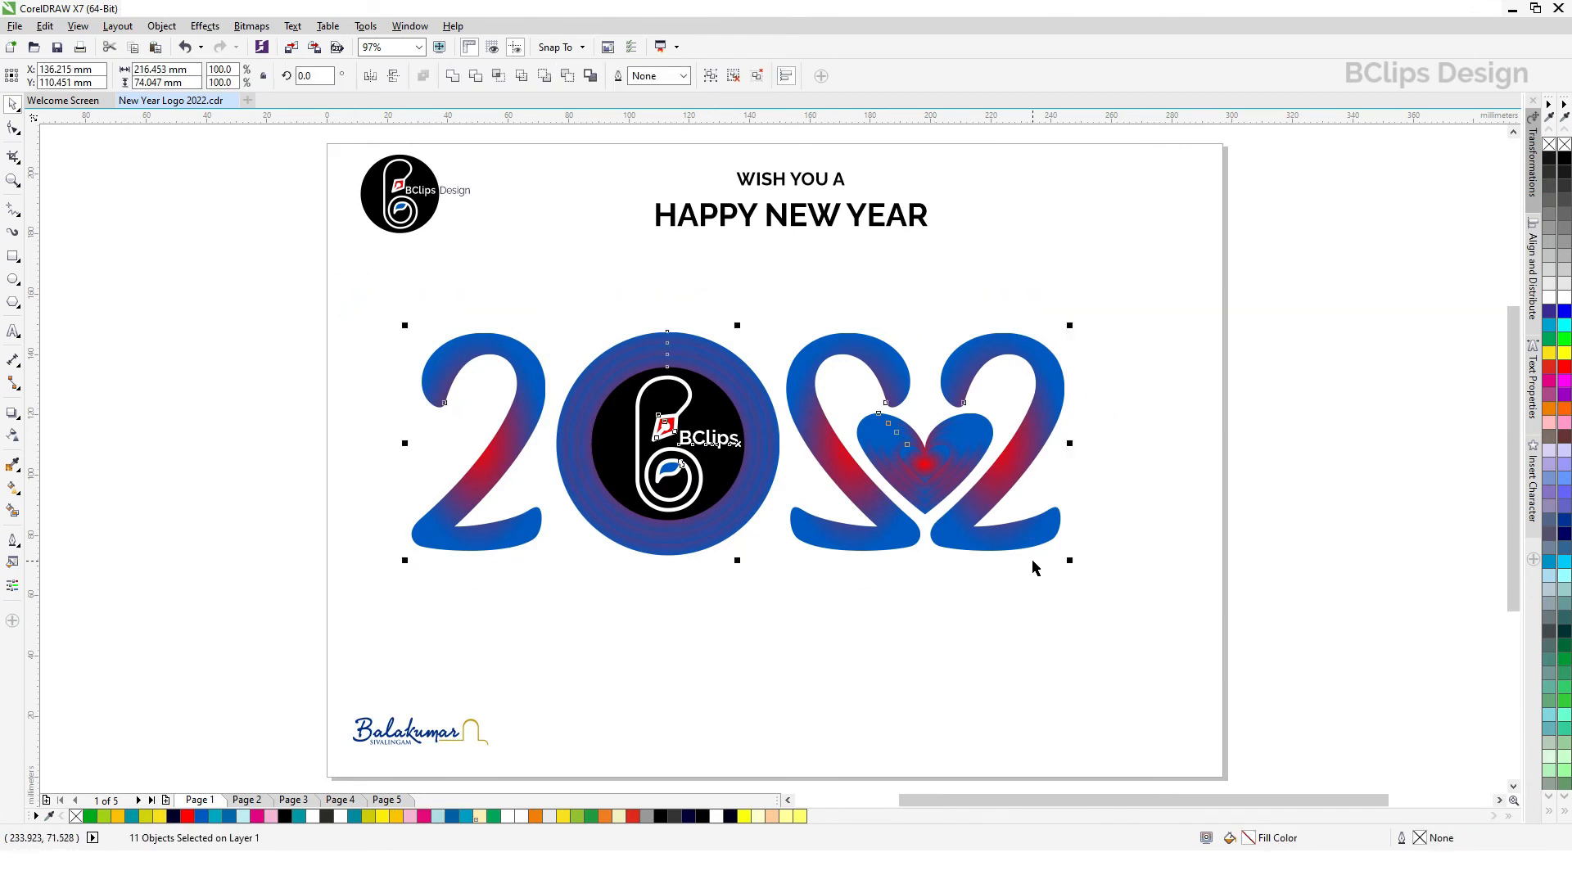
key(ctrl+g)
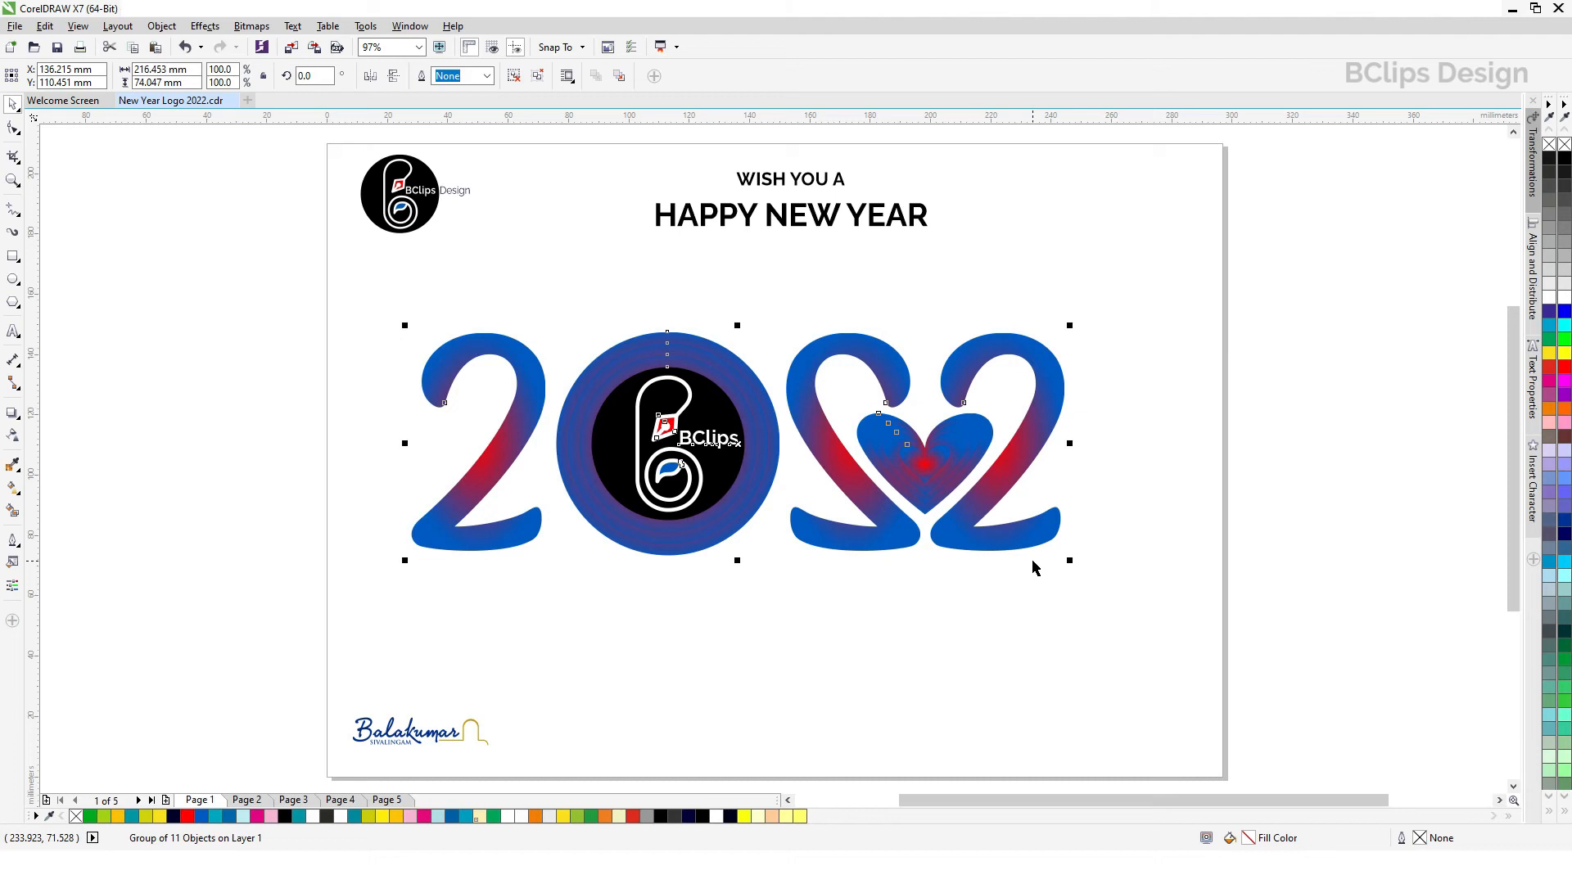
key(p)
click(1258, 547)
click(1059, 475)
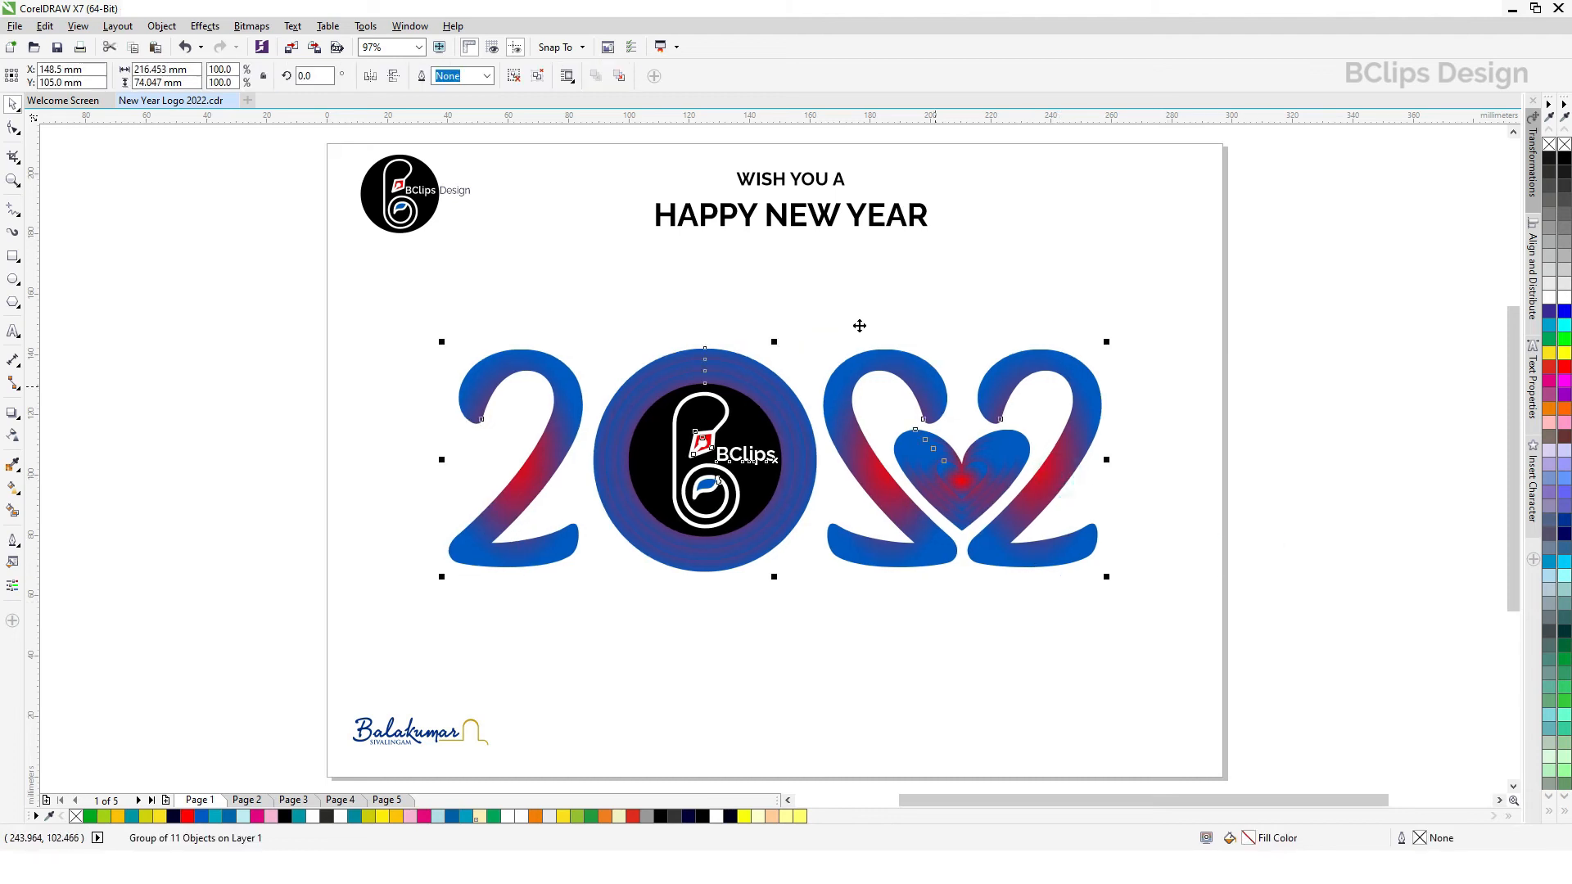
click(518, 78)
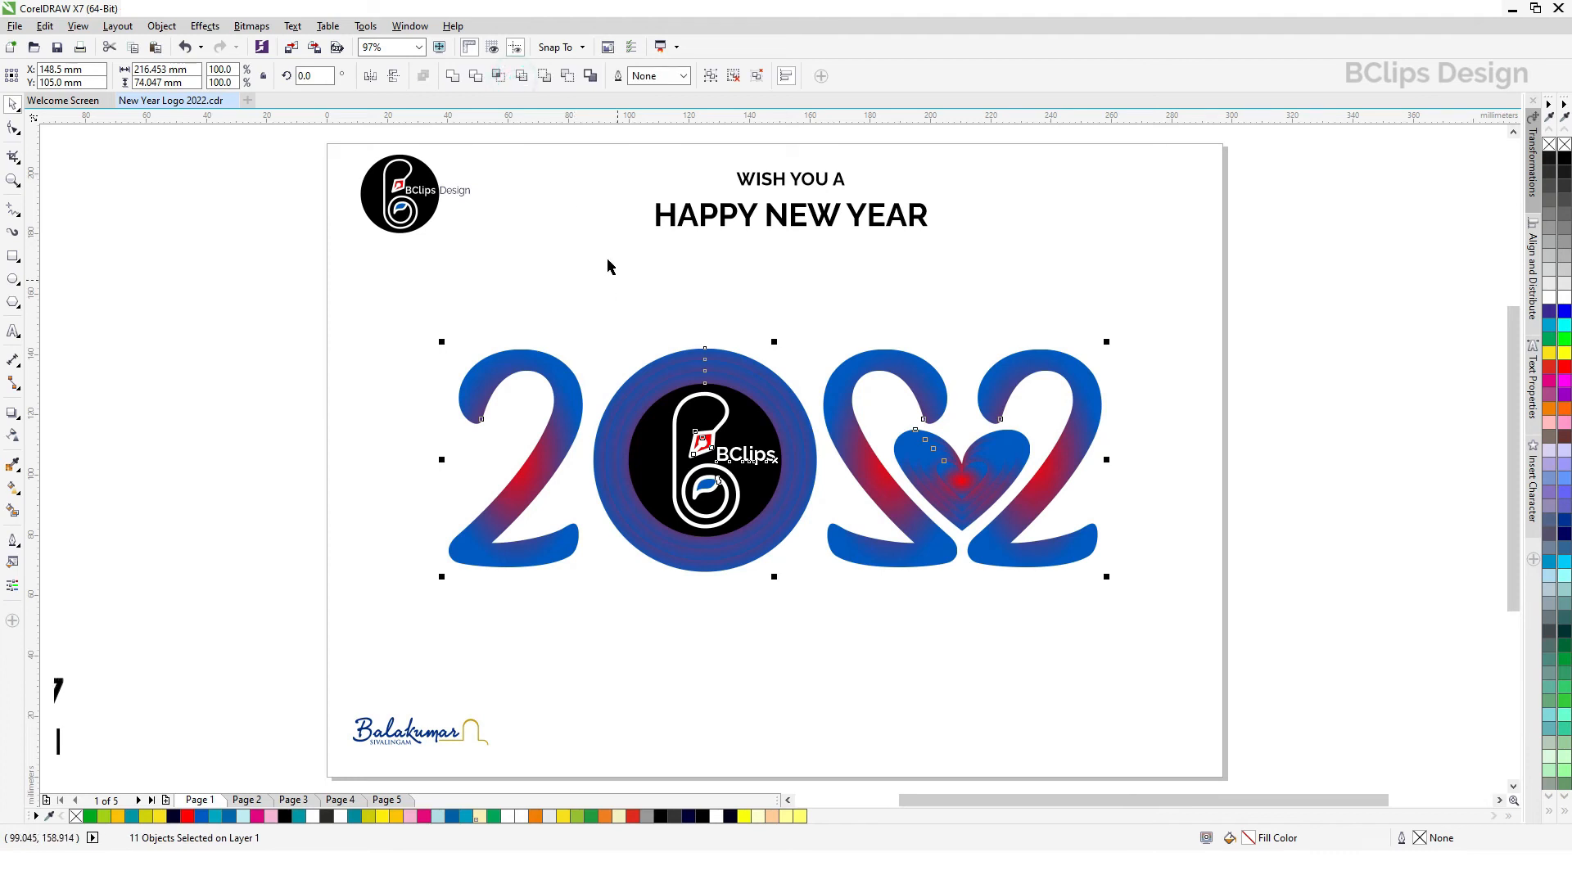
click(578, 266)
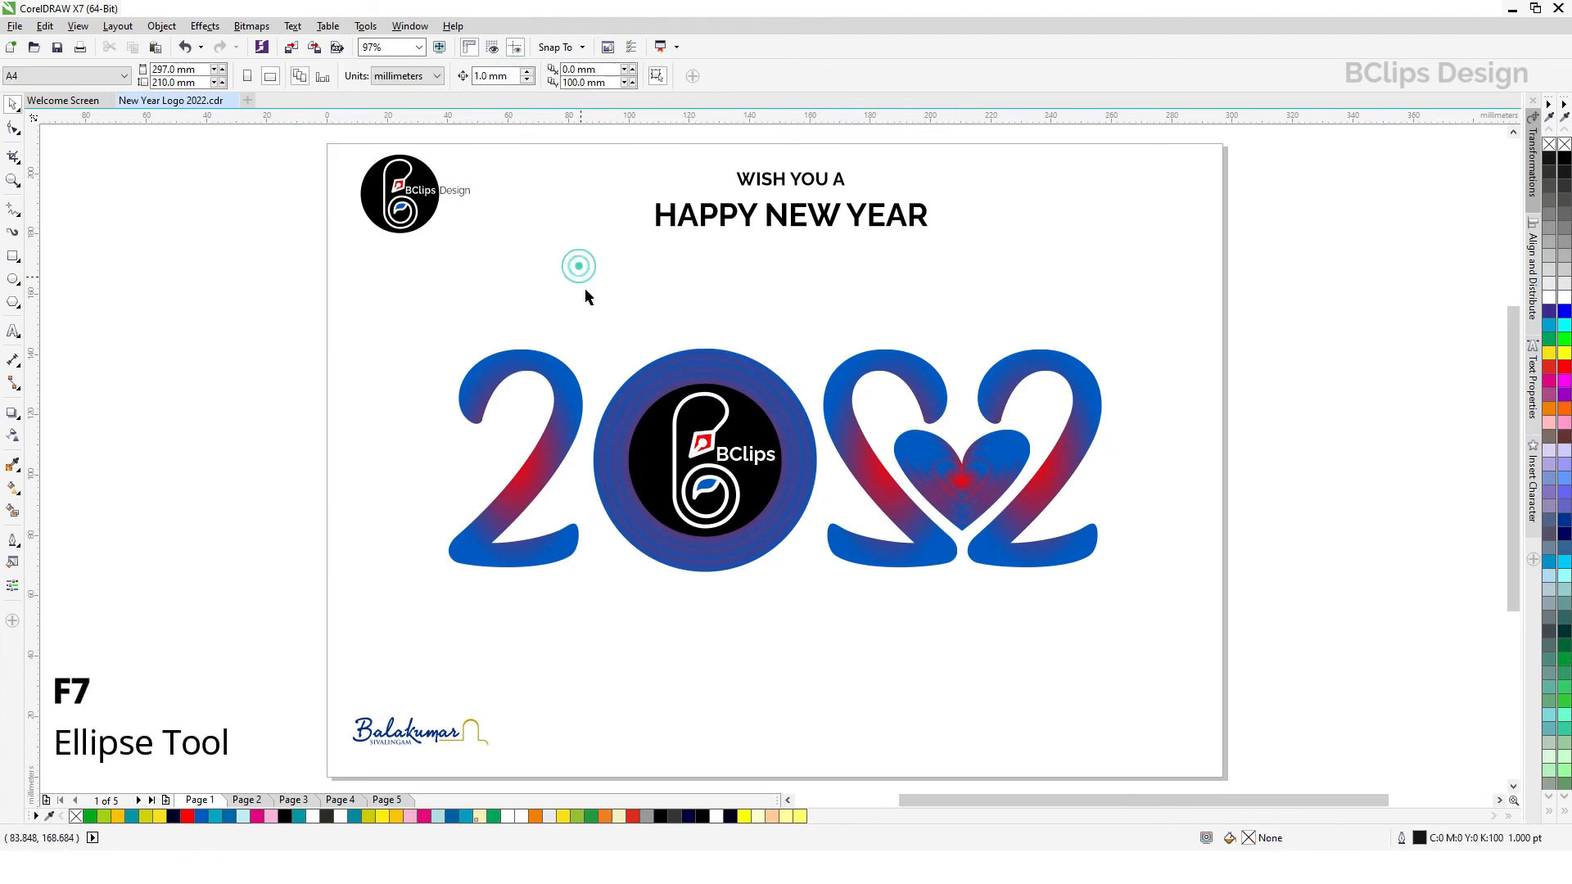
Step: Draw a flat ellipse about 70 mm by 1.1 mm below the first 2, filled dark grey #333333 with its outline set to None
click(12, 280)
drag(430, 596, 647, 598)
click(12, 104)
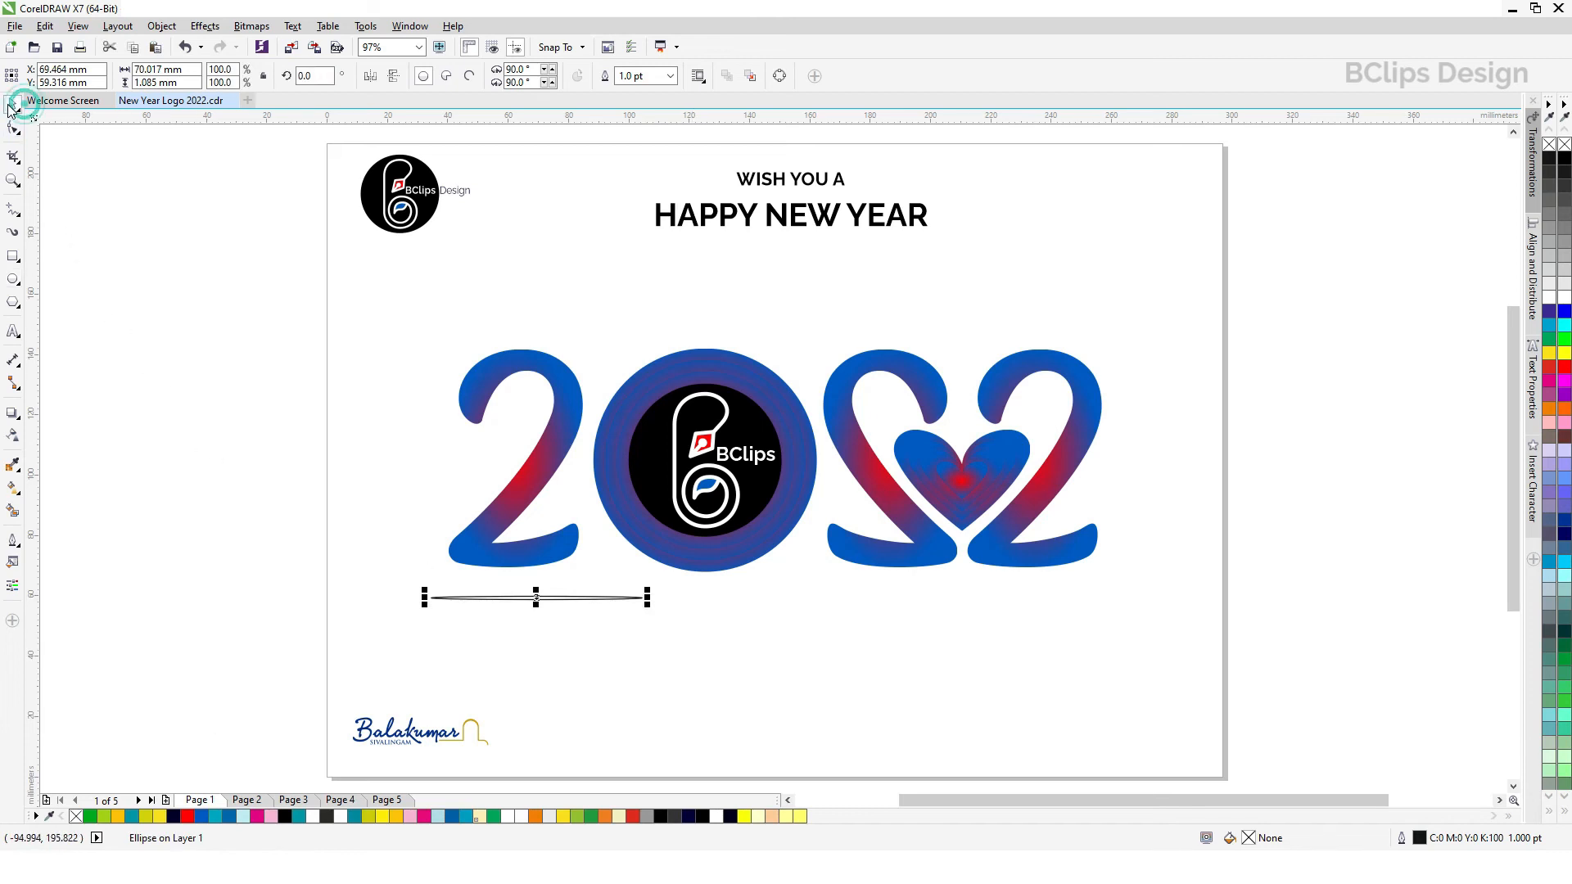
click(1561, 187)
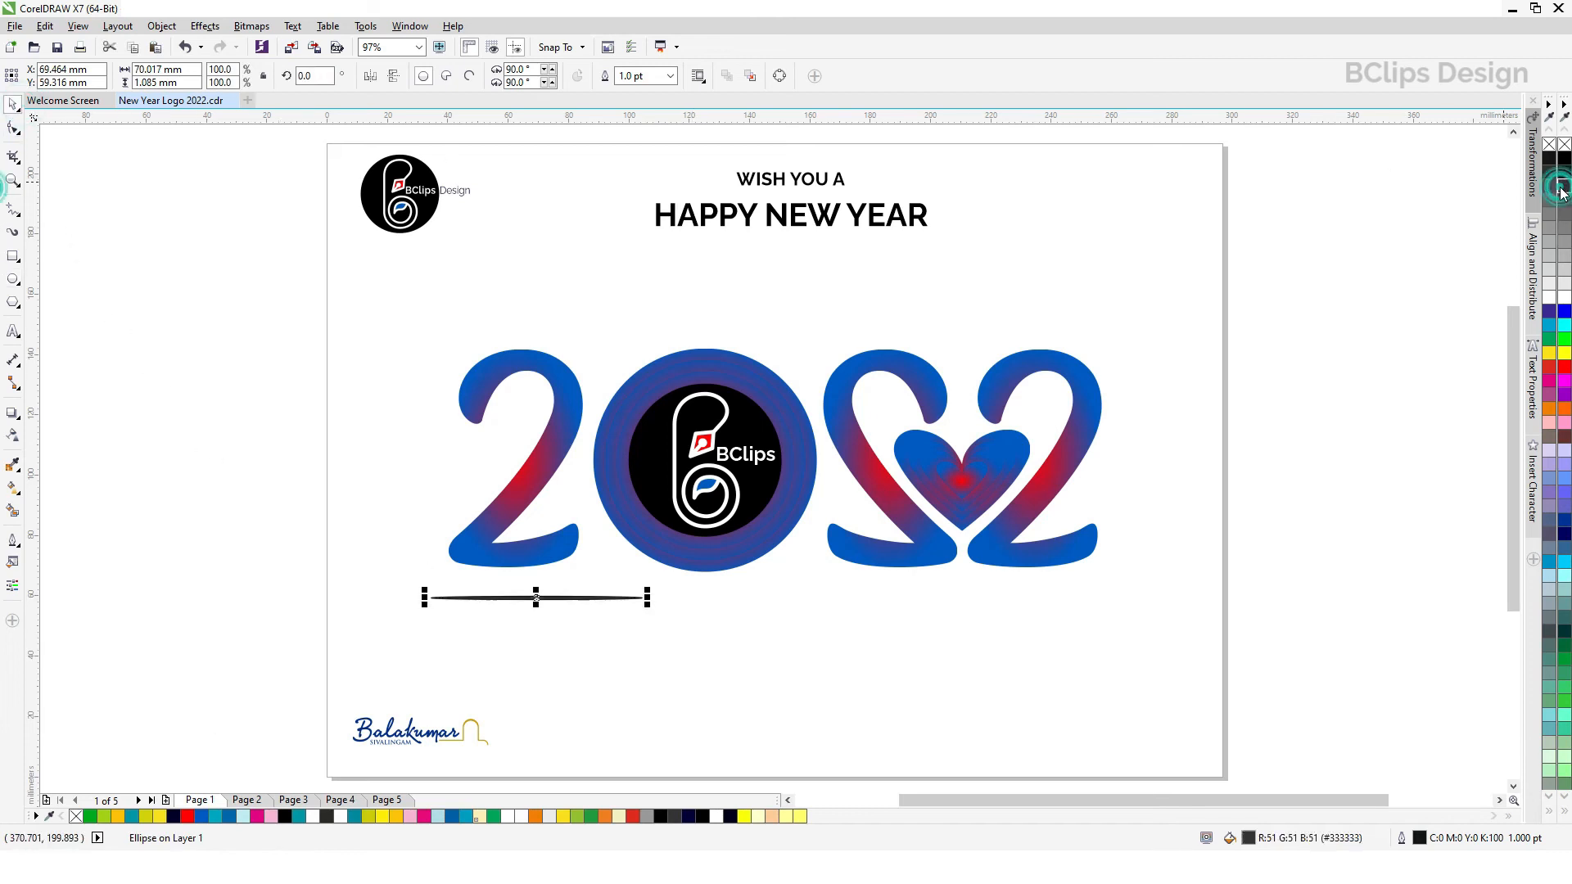
click(669, 76)
click(634, 92)
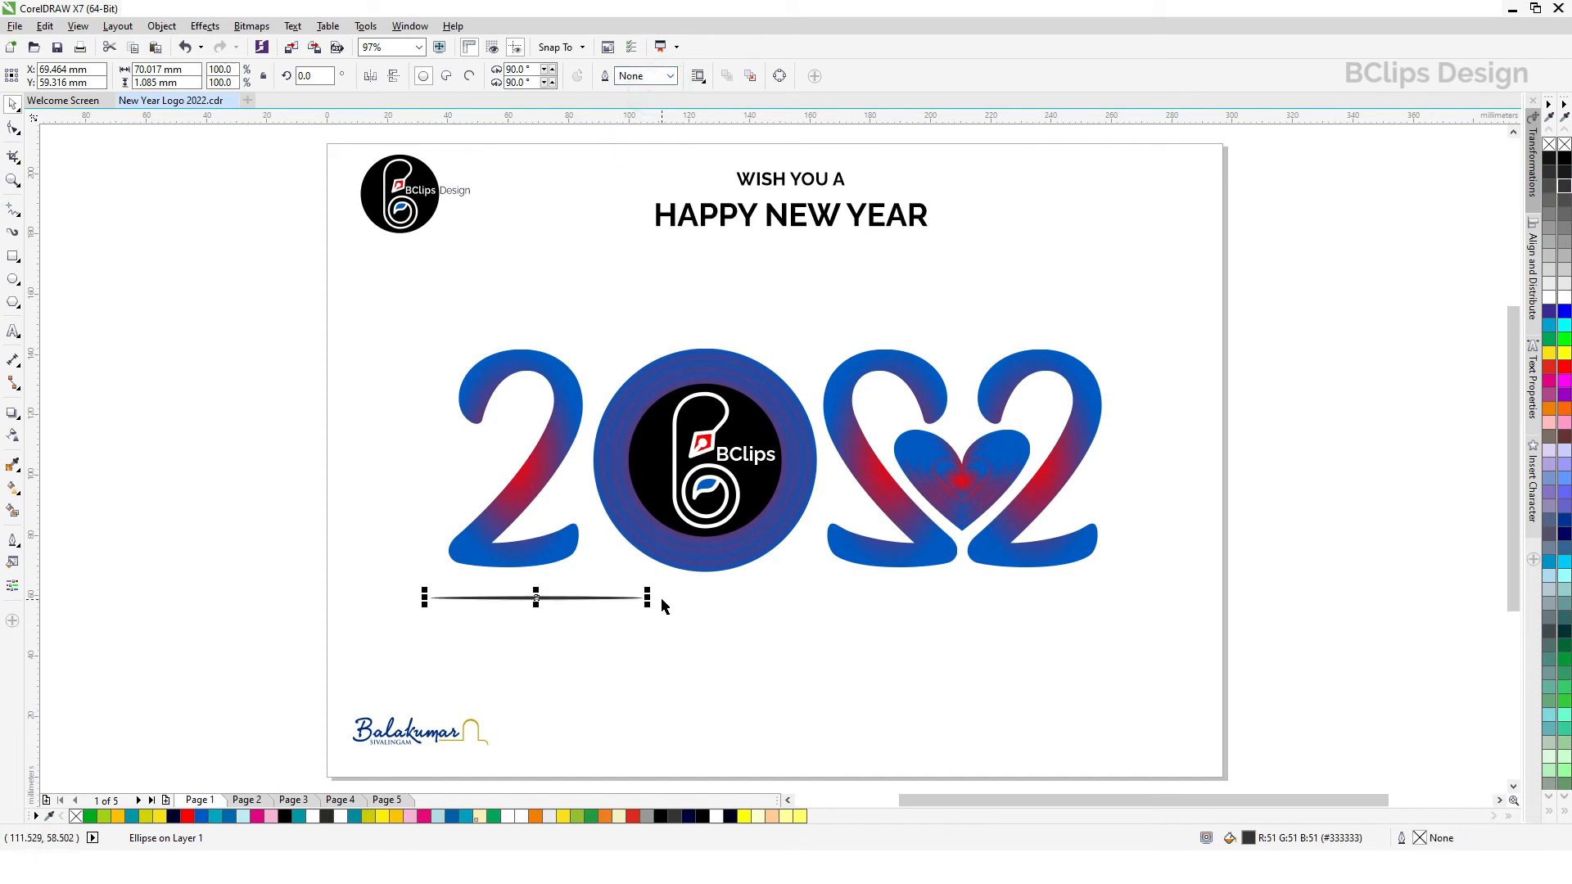
Step: Shorten the flat ellipse to about 45.3 mm, move it up under the first 2 and centre it on the digit
drag(648, 598, 514, 578)
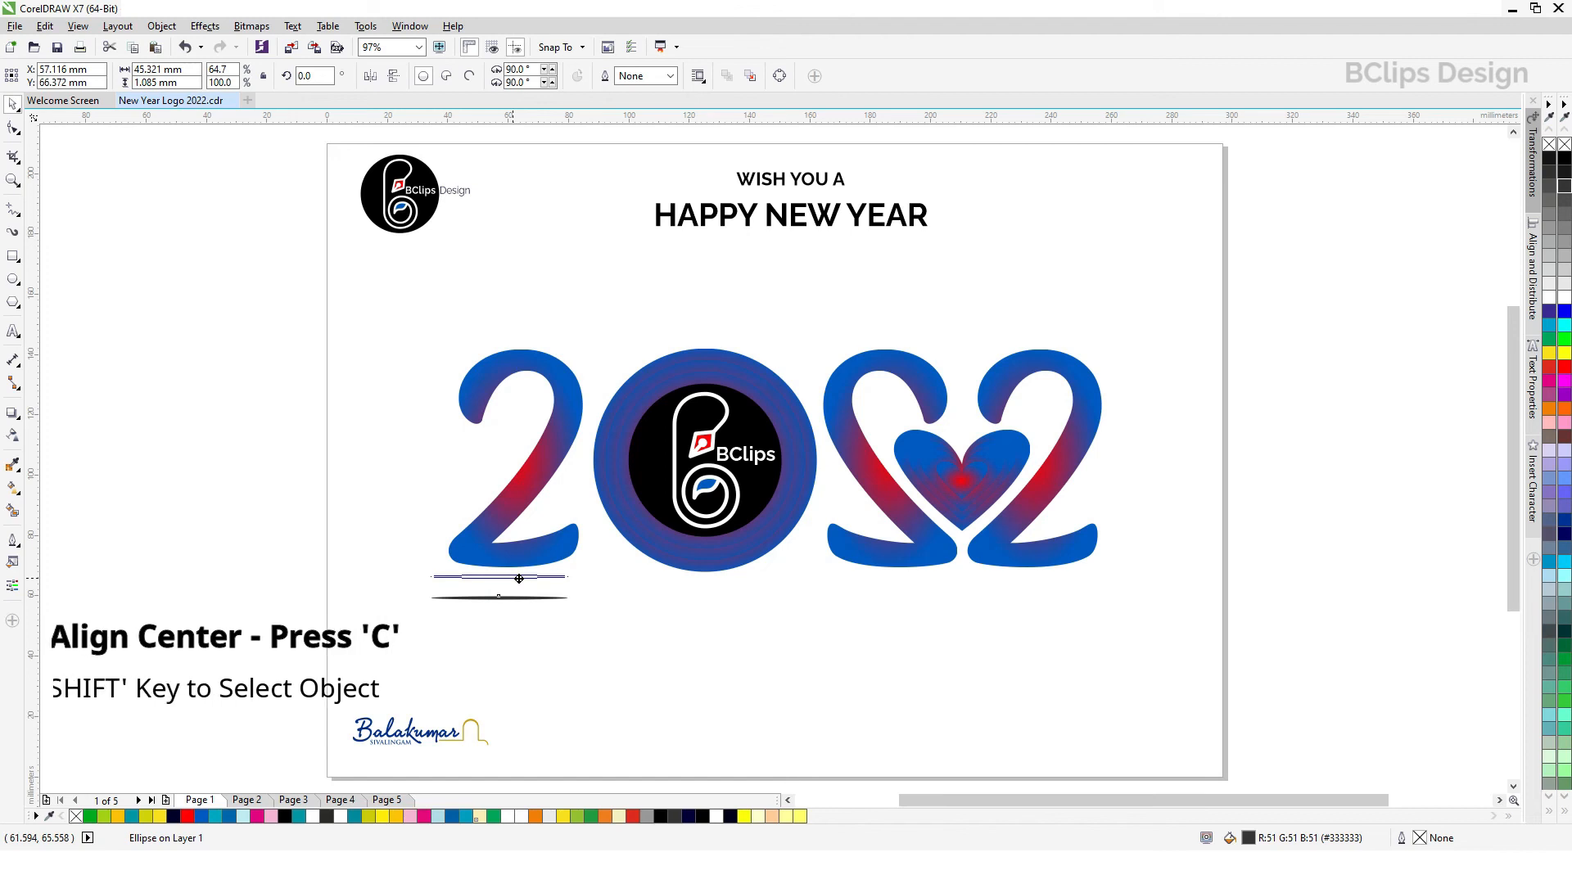
shift+click(540, 557)
key(c)
click(577, 628)
Step: Slim the ellipse under the first 2 to about 41 mm wide and 0.6 mm high
click(524, 578)
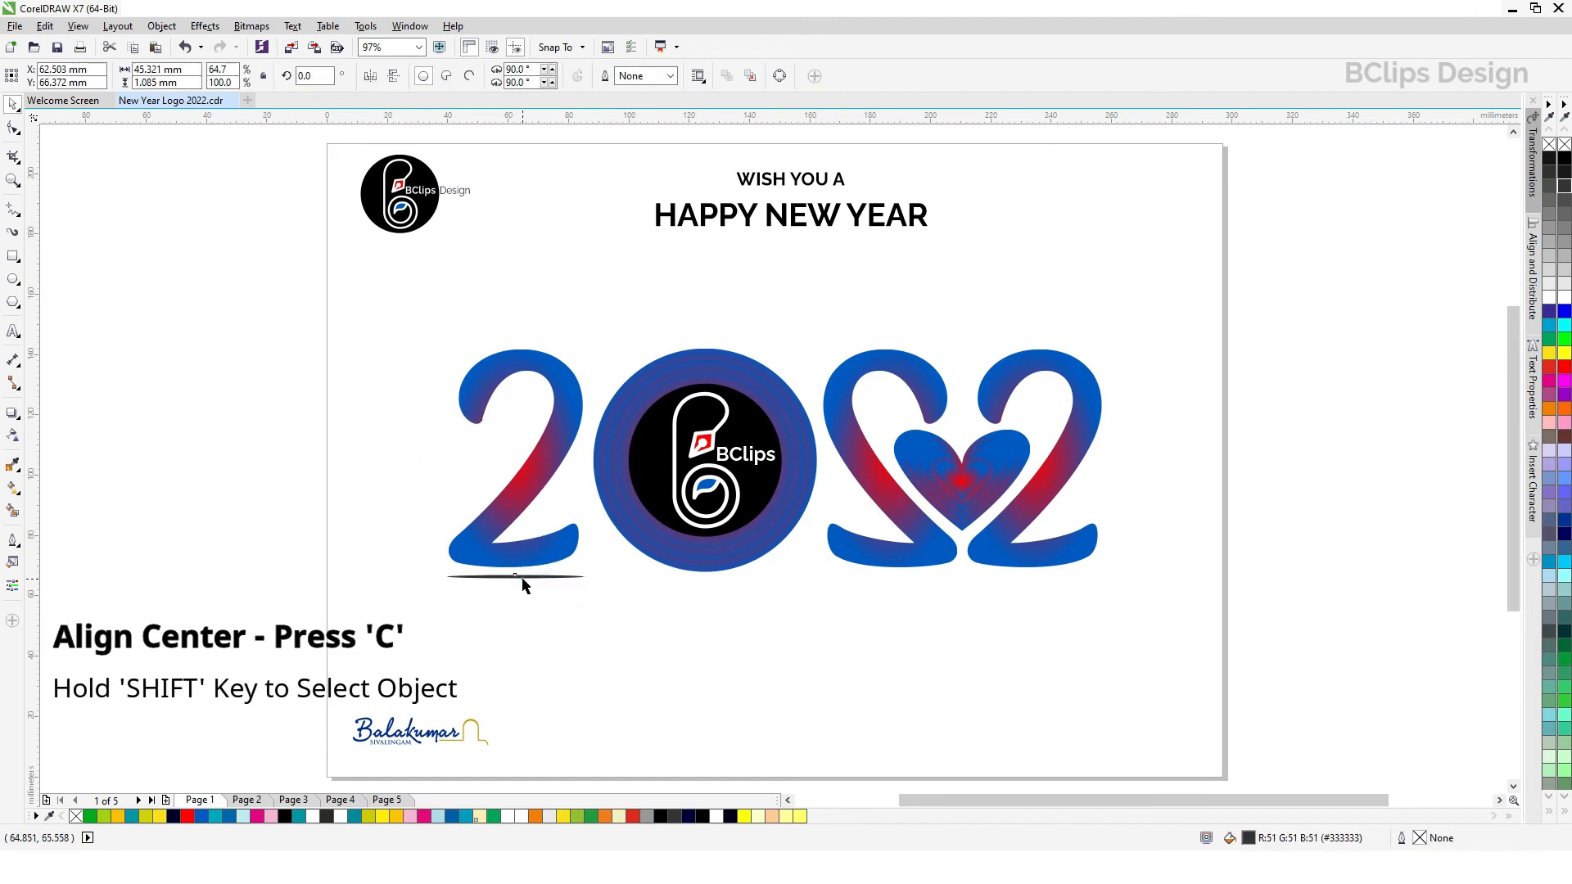
drag(592, 577, 519, 583)
scroll(520, 578, up, 5)
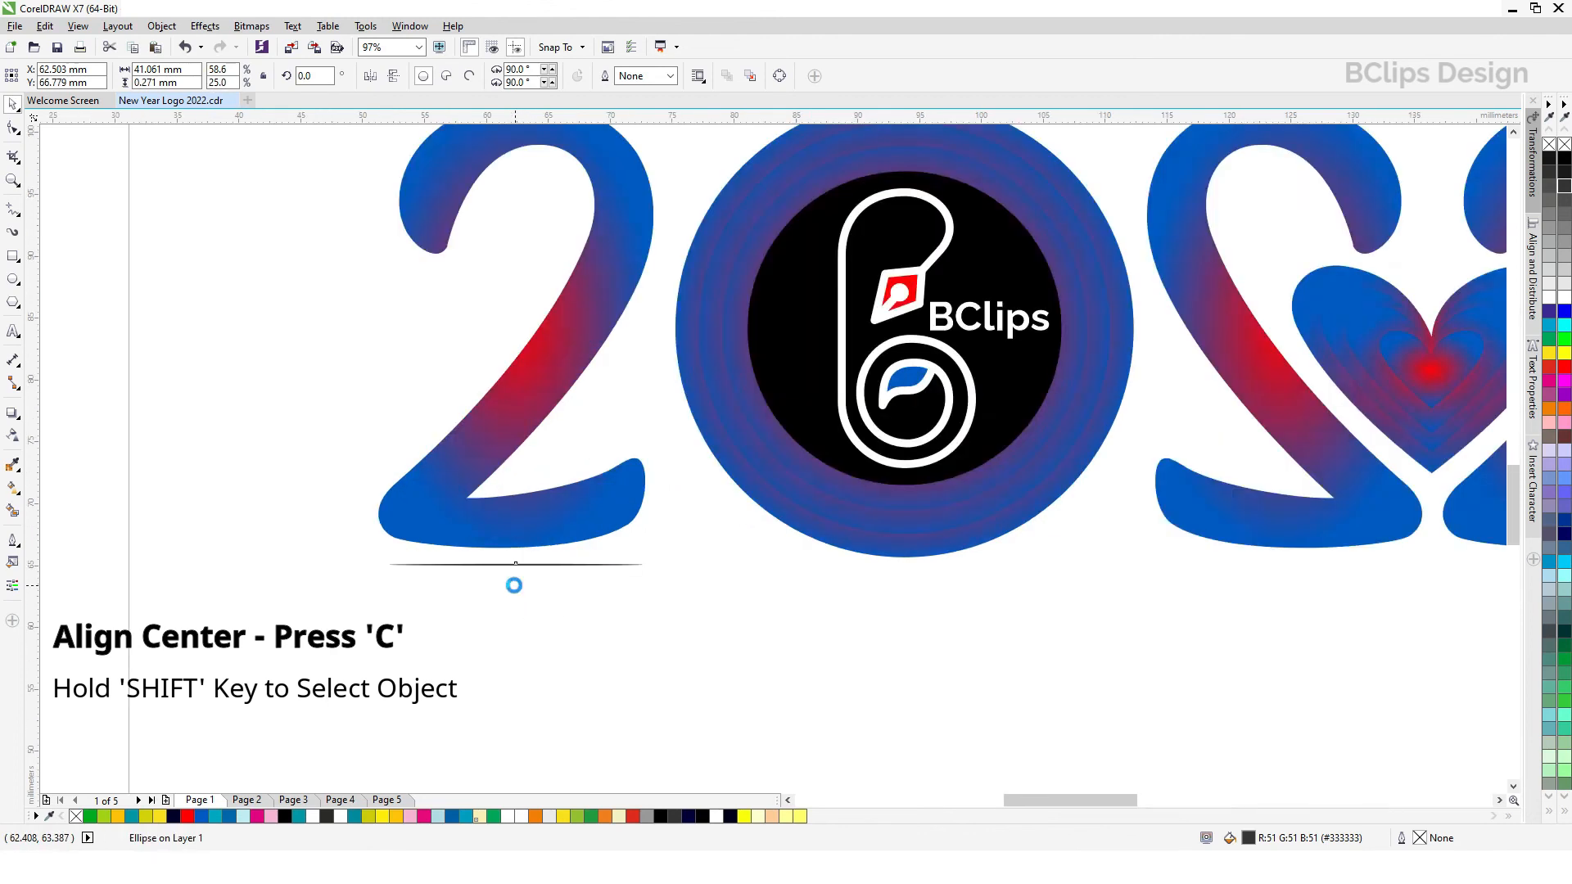
drag(521, 512, 528, 538)
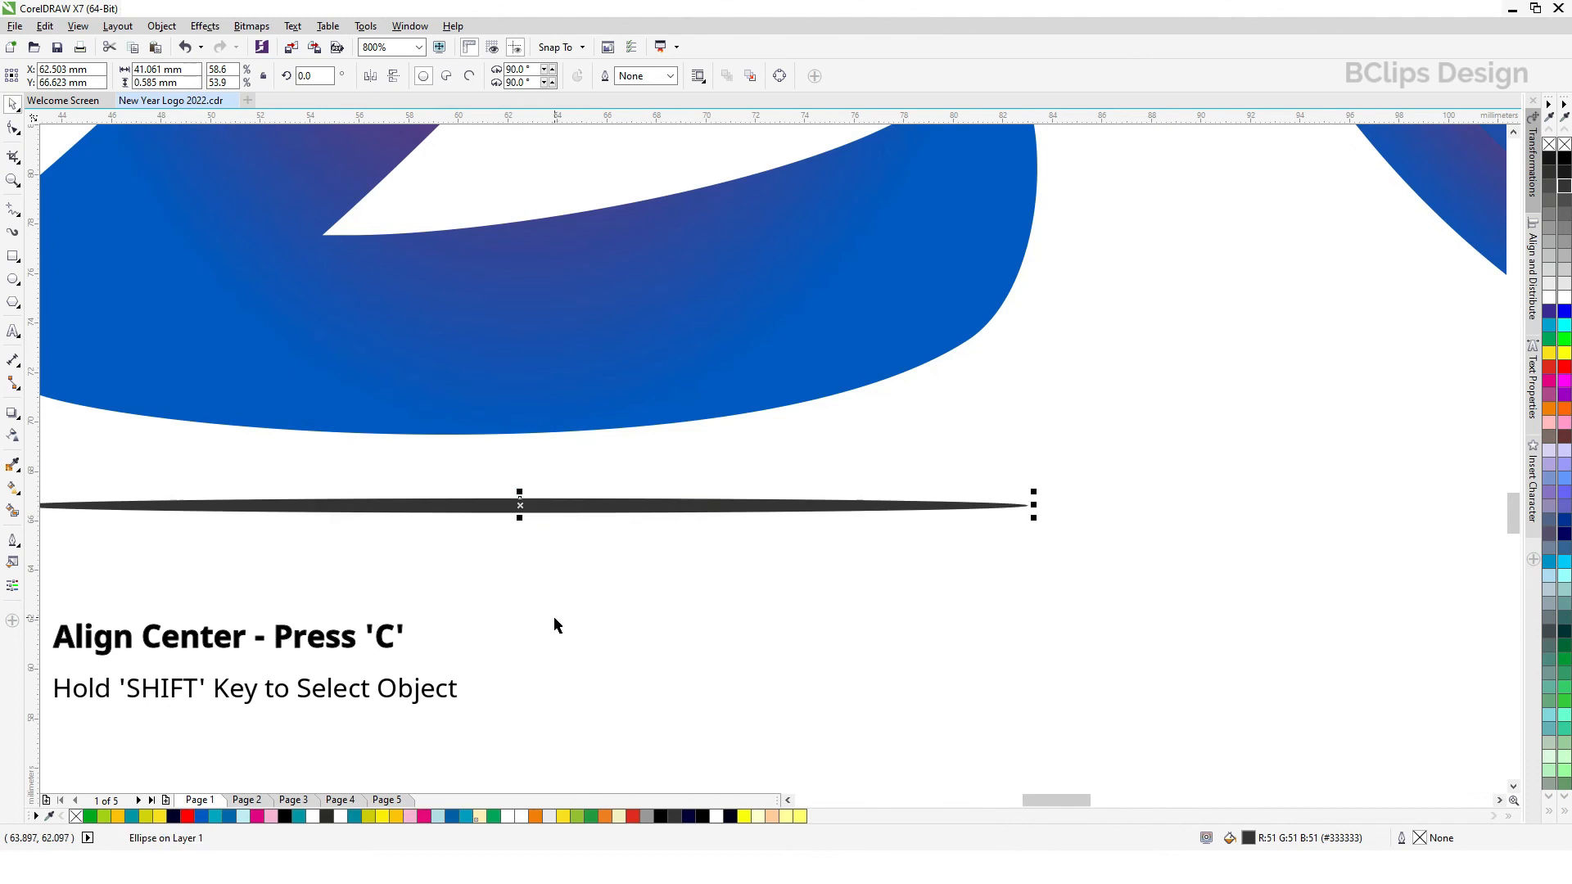
Step: Copy the thin shadow ellipse beneath the zero and centre the copy on the outer ring
scroll(555, 624, down, 5)
drag(549, 606, 728, 606)
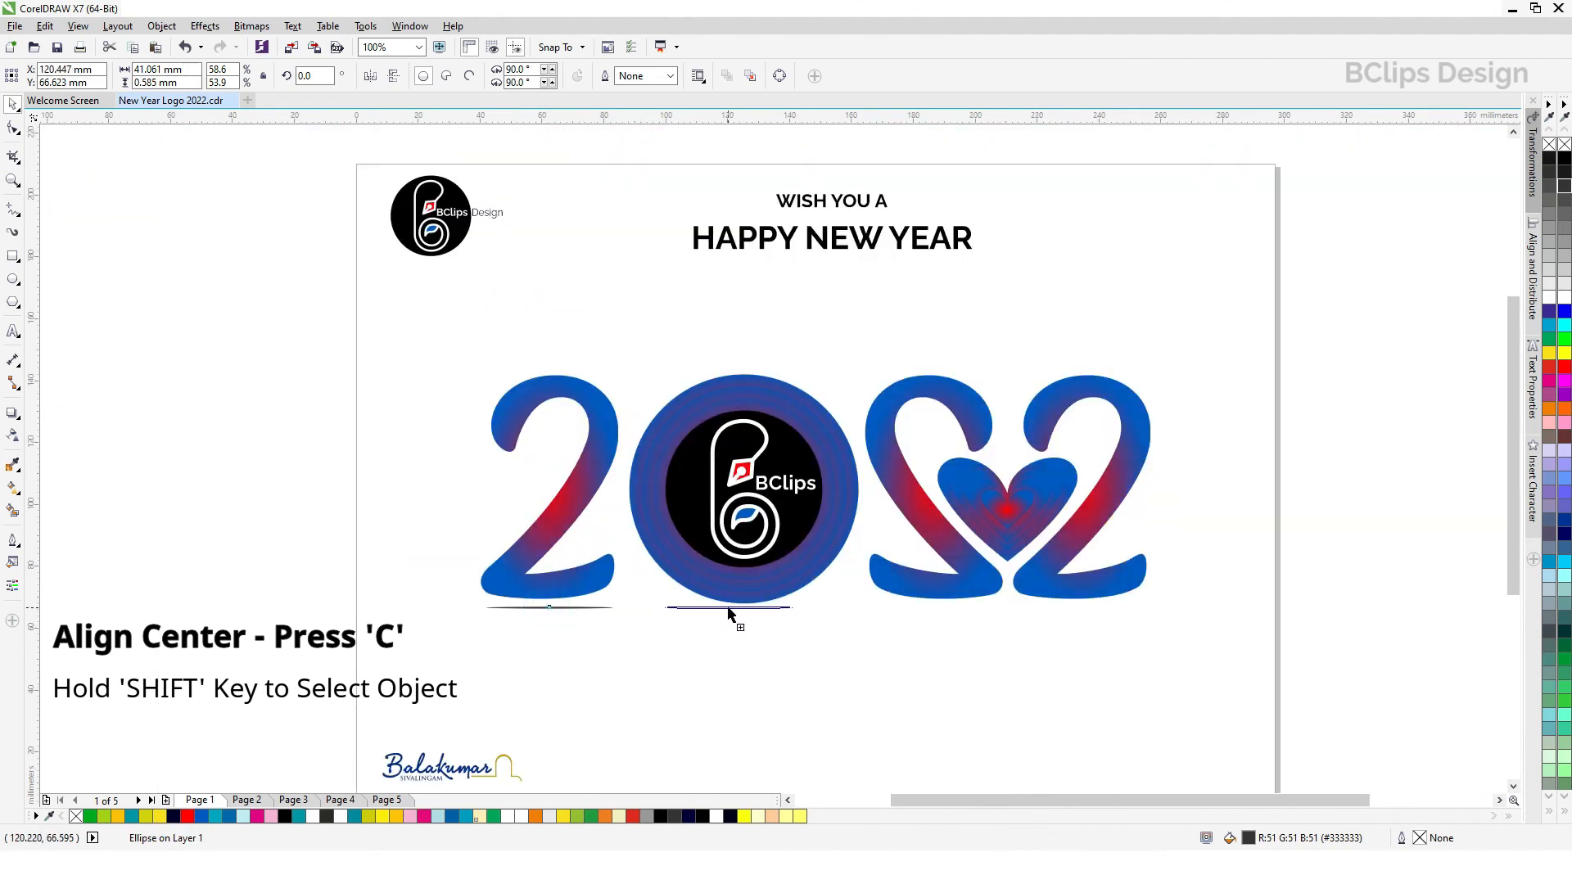
shift+click(776, 598)
key(c)
click(814, 687)
Step: Place copies of the shadow ellipse beneath the mirrored 2 and the last 2, each centred on its digit
click(777, 608)
drag(778, 608, 267, 726)
right_click(936, 607)
shift+click(981, 586)
key(c)
click(1056, 665)
right_click(1117, 608)
shift+click(1098, 596)
key(c)
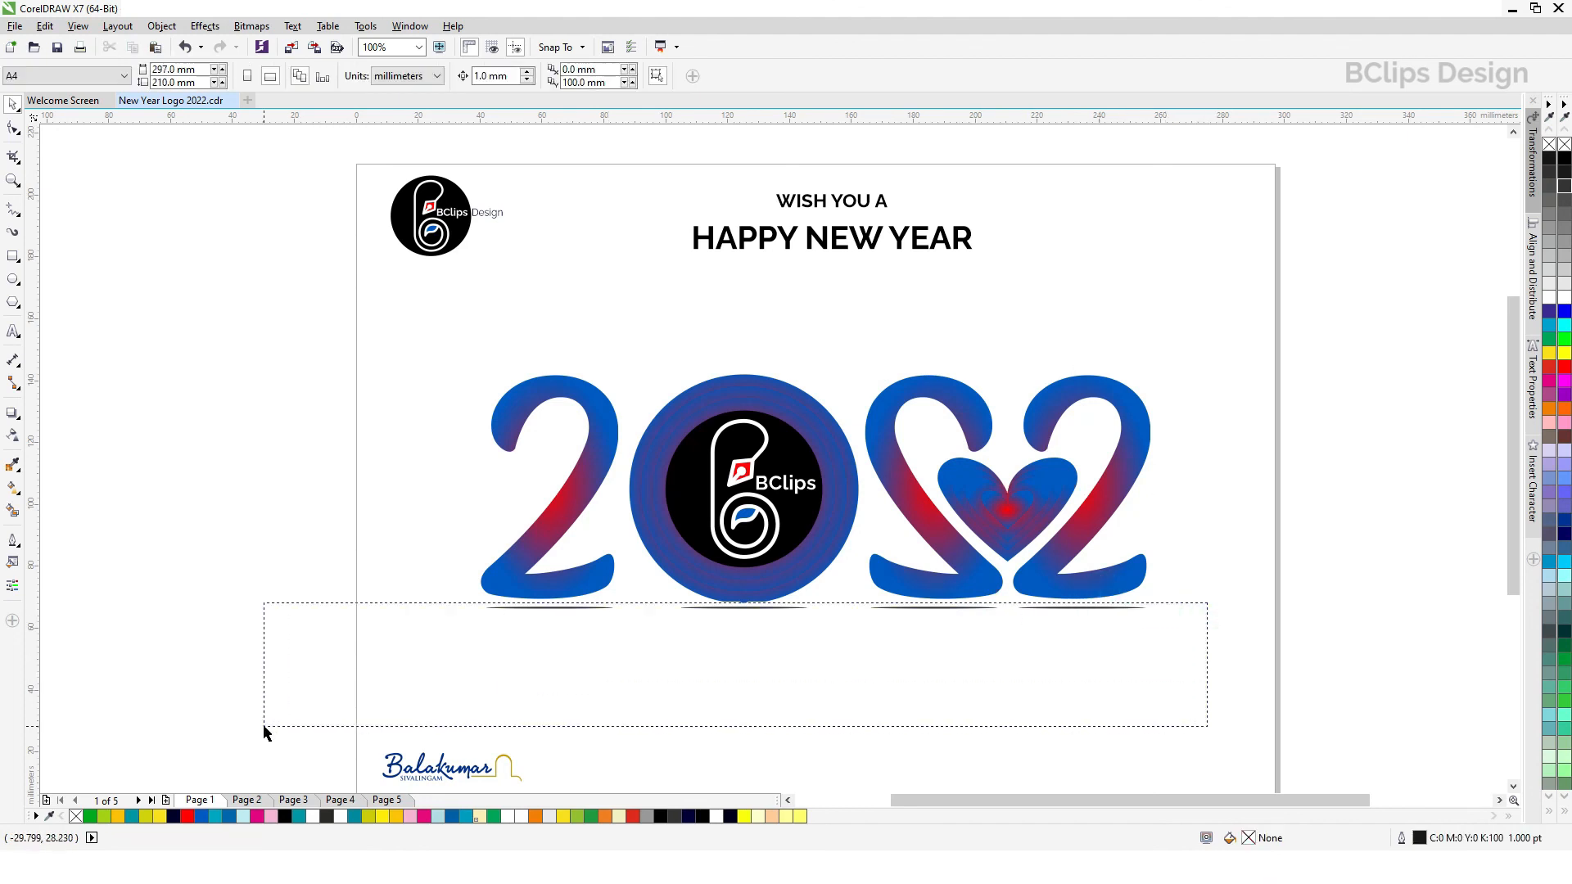
Step: Select all four shadow ellipses and move them up to a Y position of about 67.9 mm, just under the digits
drag(927, 608, 930, 605)
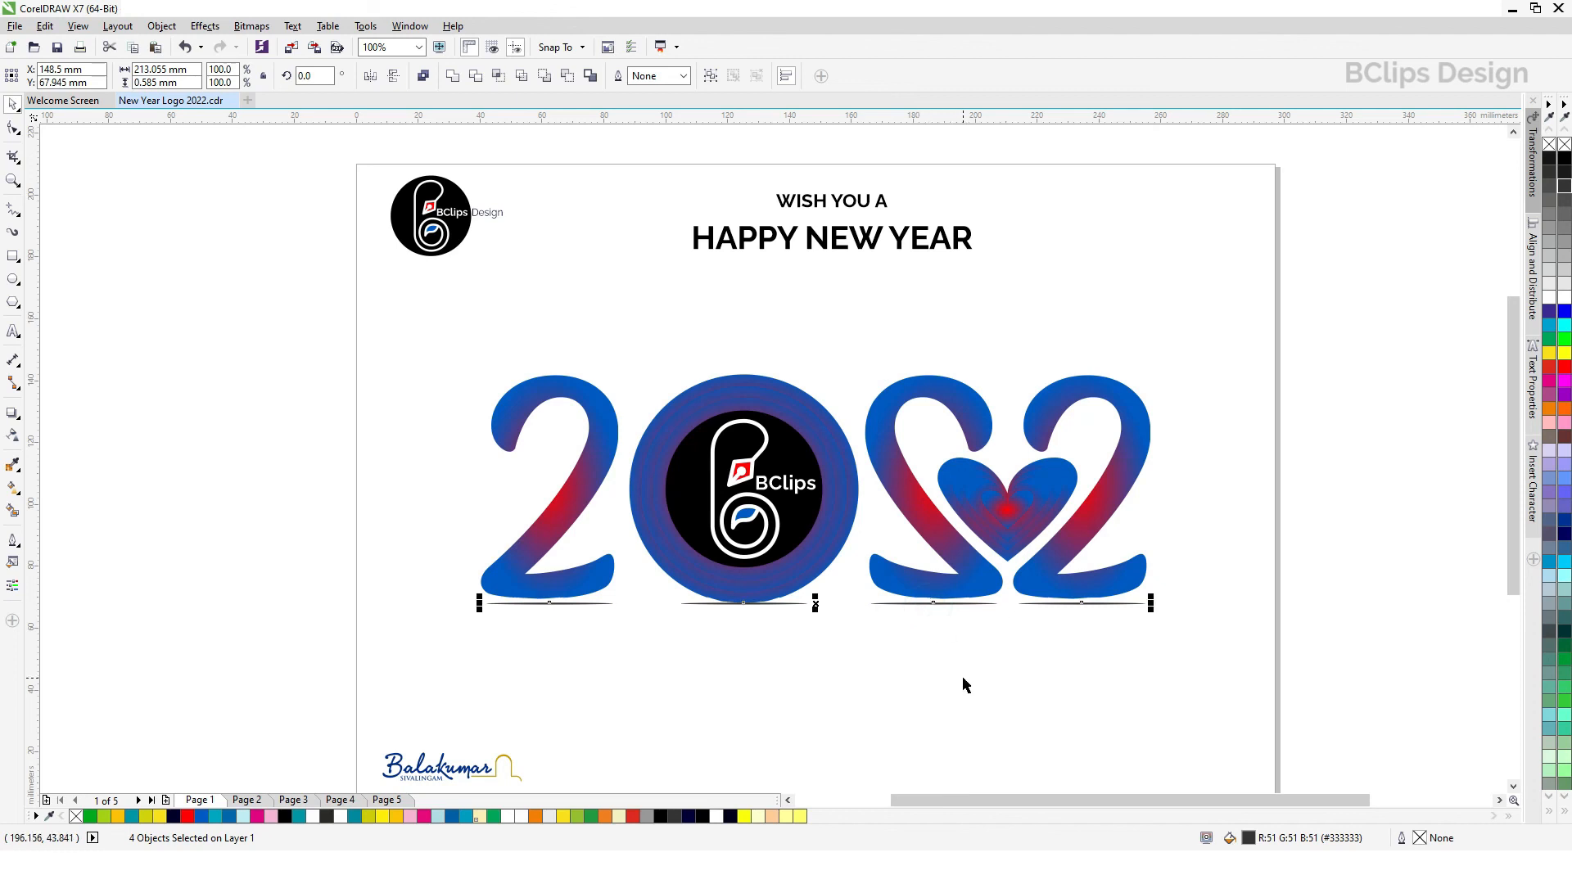
click(963, 680)
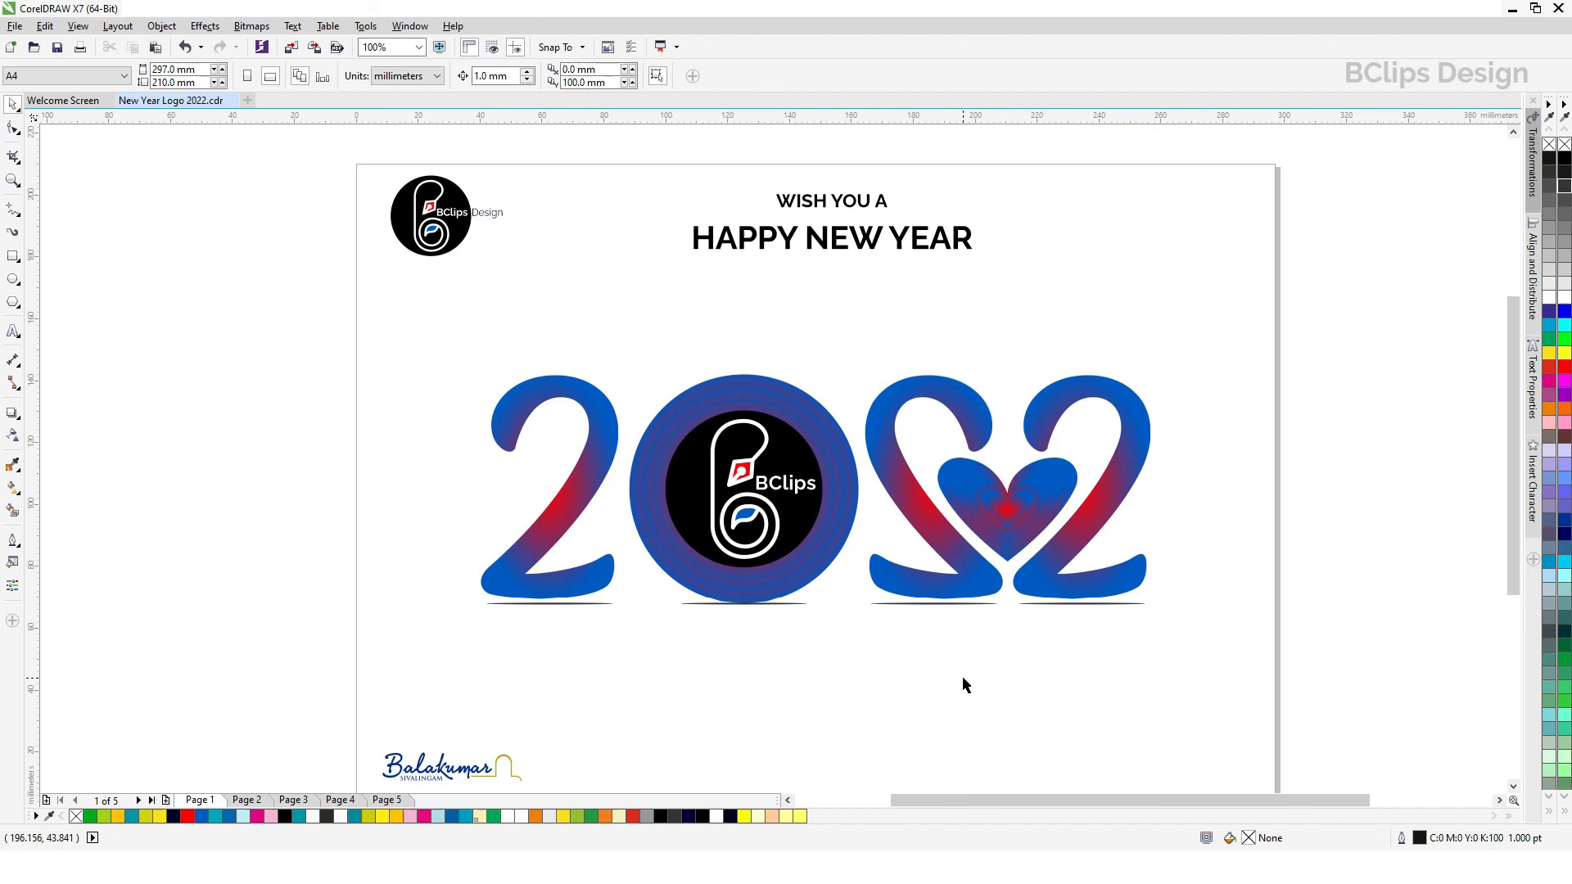
Step: Shrink the zero's rings together with the BClips logo to about 72.6 mm, leaving the shadow ellipse out of the selection
drag(582, 302, 885, 667)
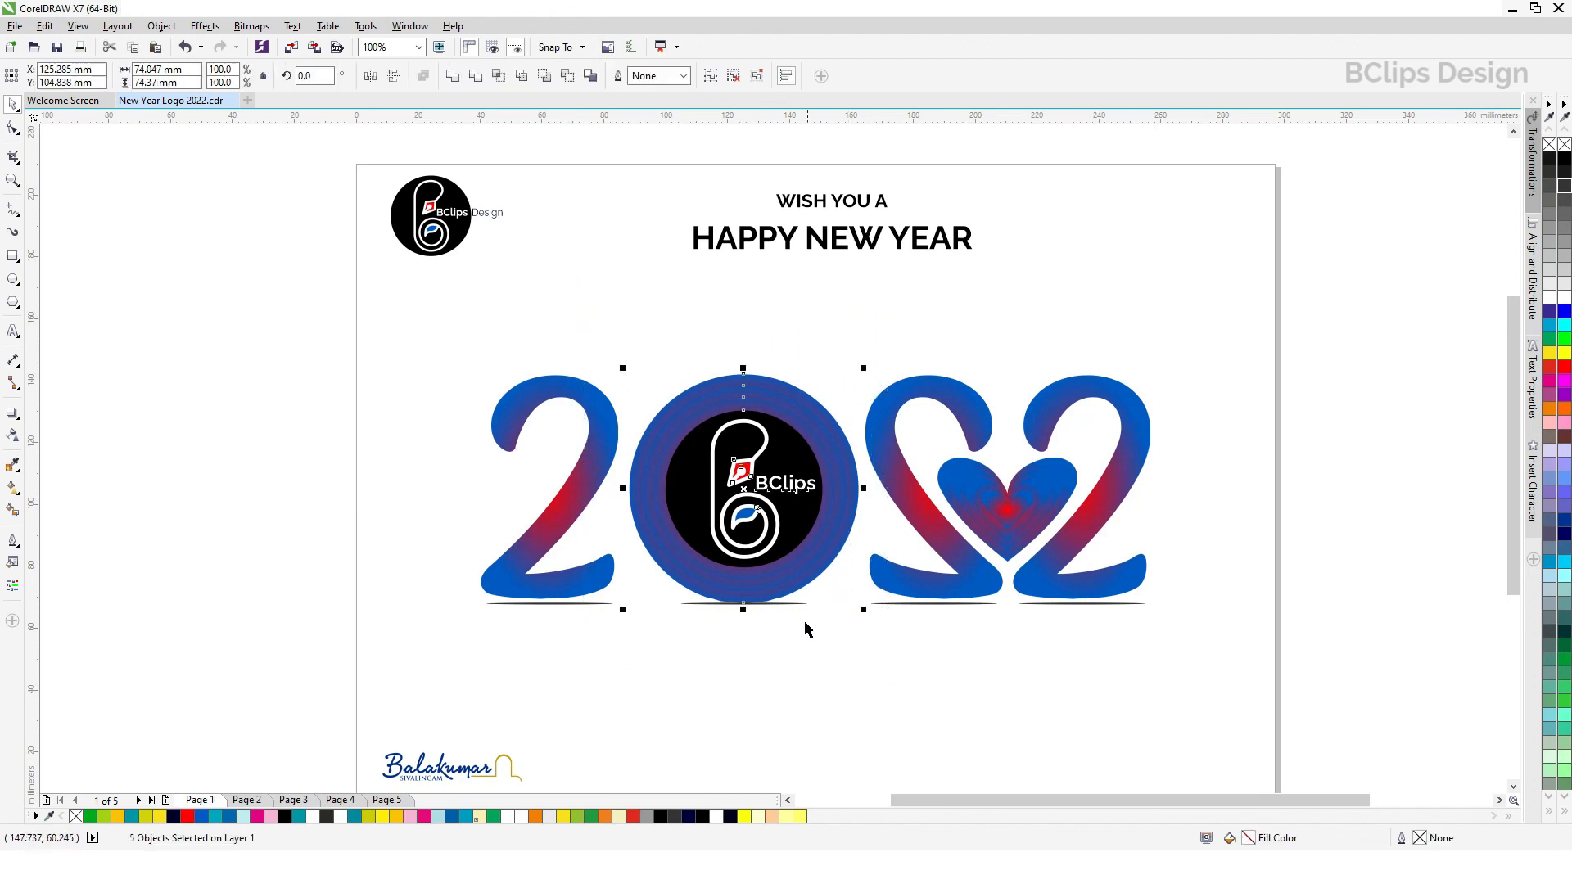
shift+click(797, 605)
drag(864, 611, 859, 606)
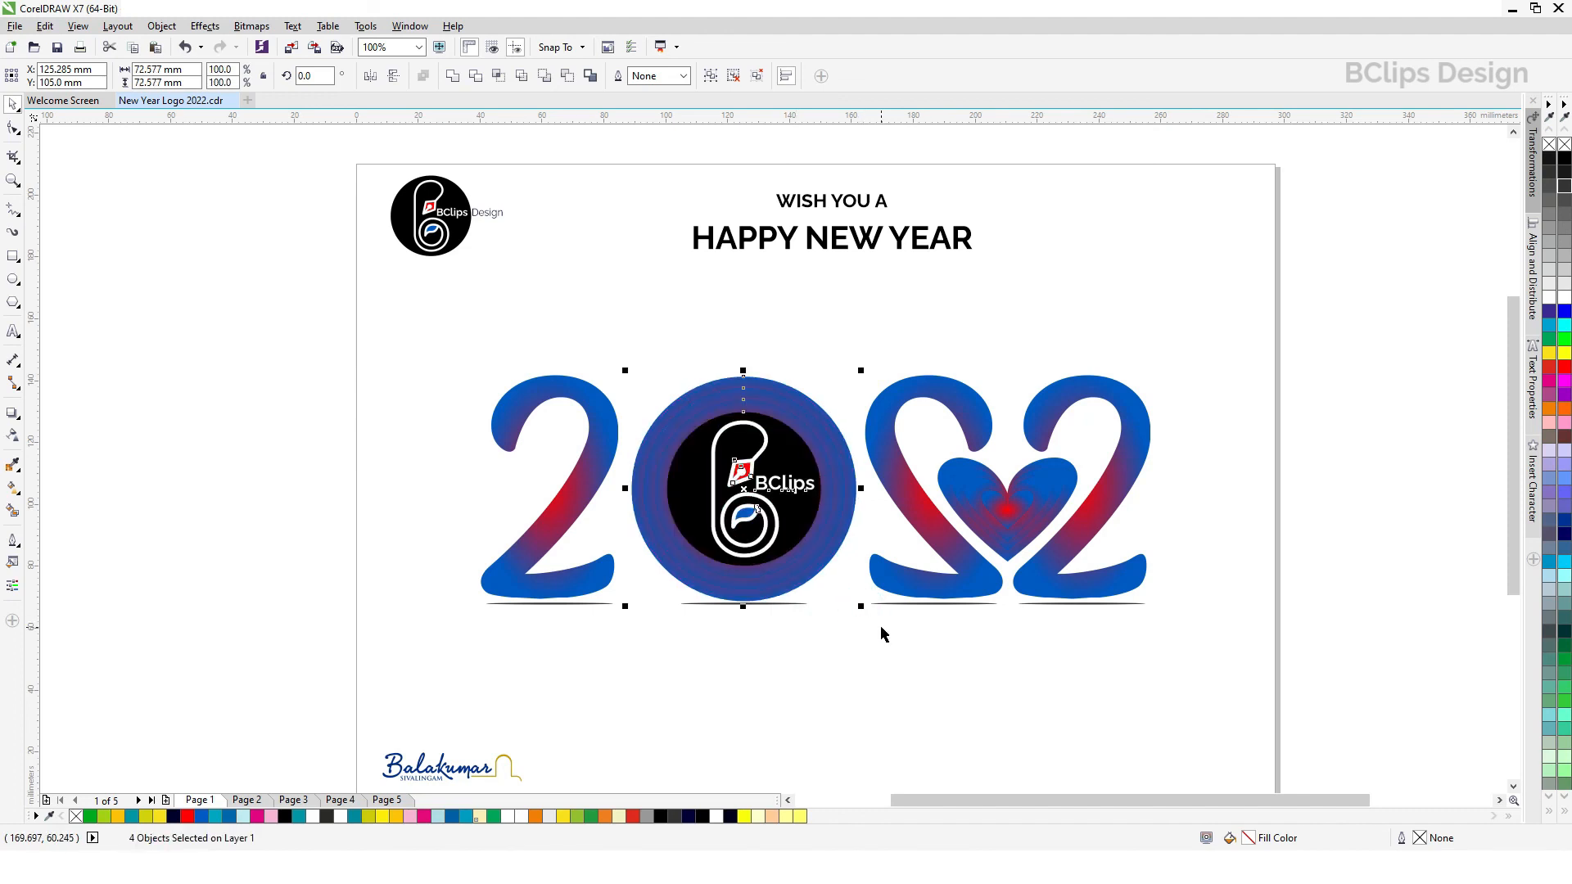
click(882, 634)
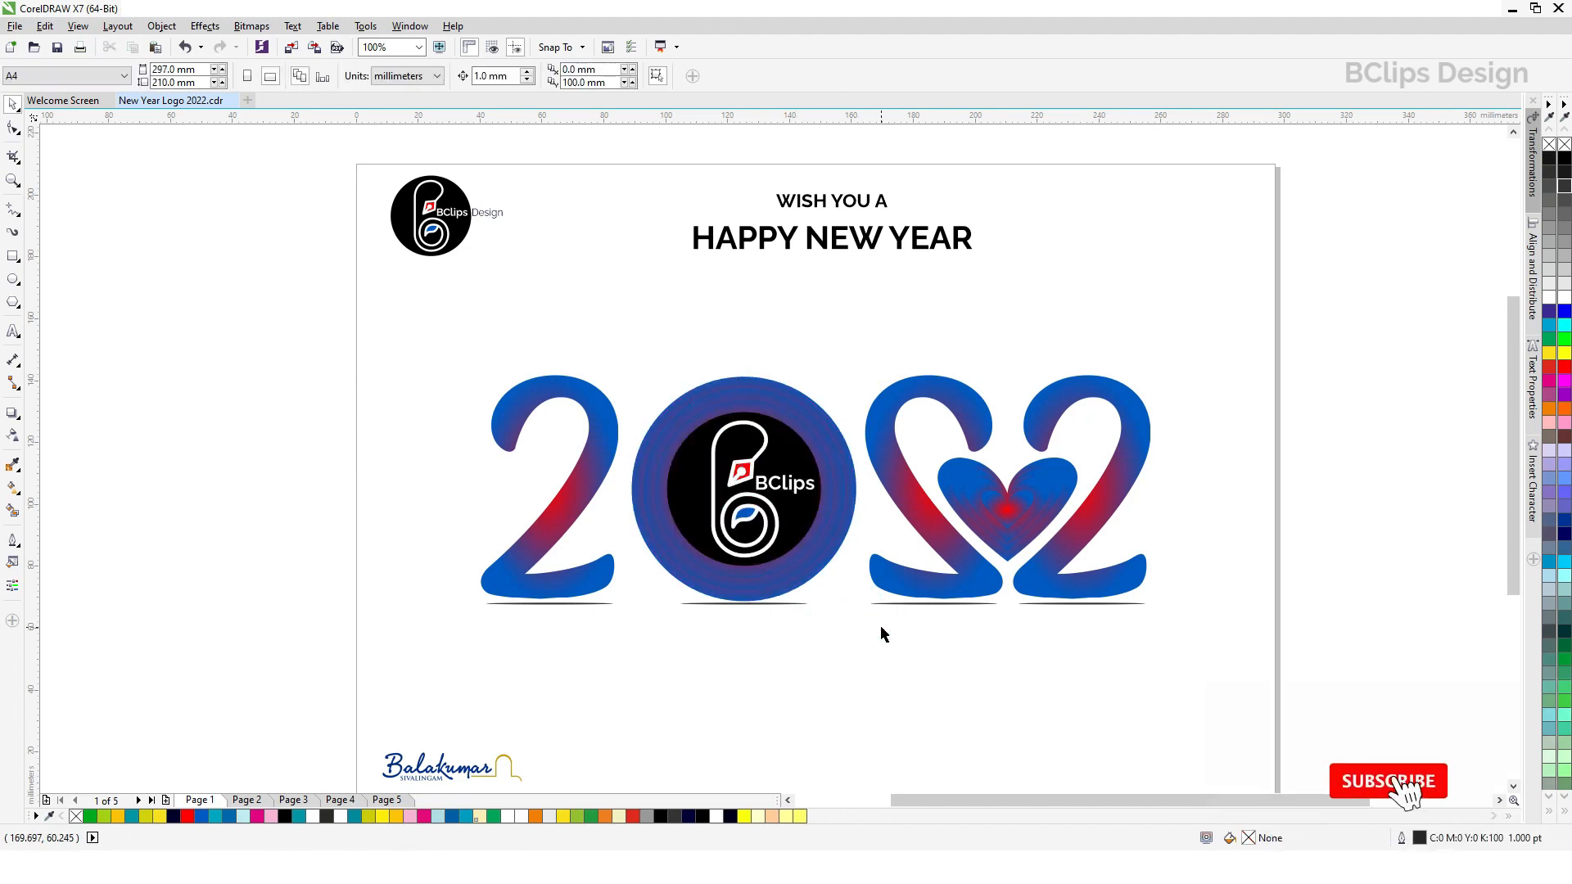
Step: Enlarge the two-line greeting text to about 162.5 mm wide and 32.2 mm high, positioned at a Y of about 175.6 mm
click(12, 180)
right_click(362, 265)
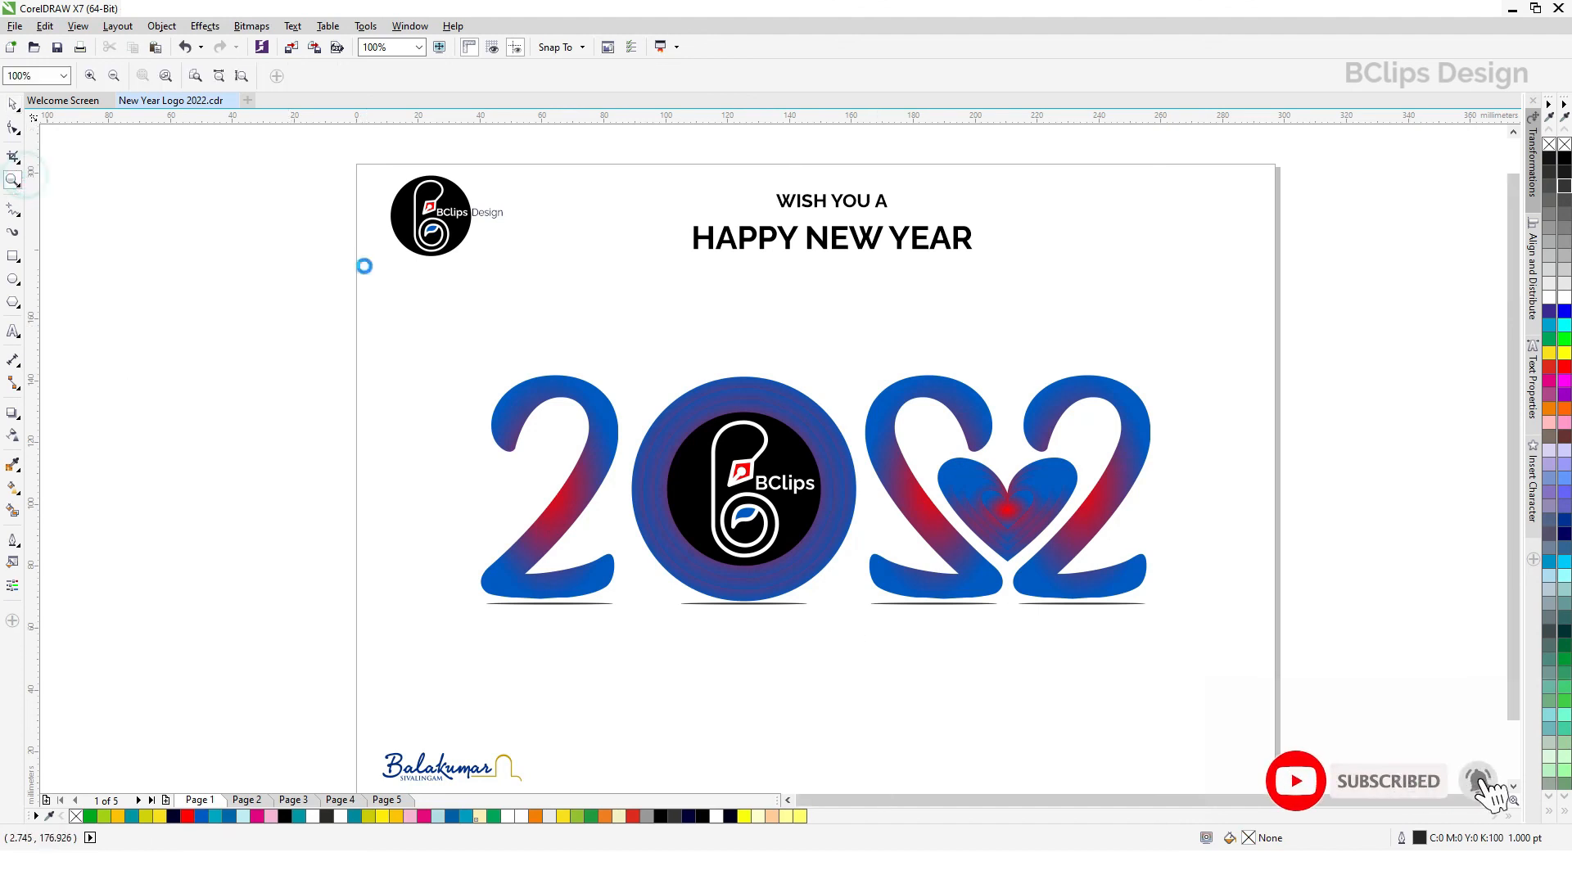
drag(557, 304, 1035, 644)
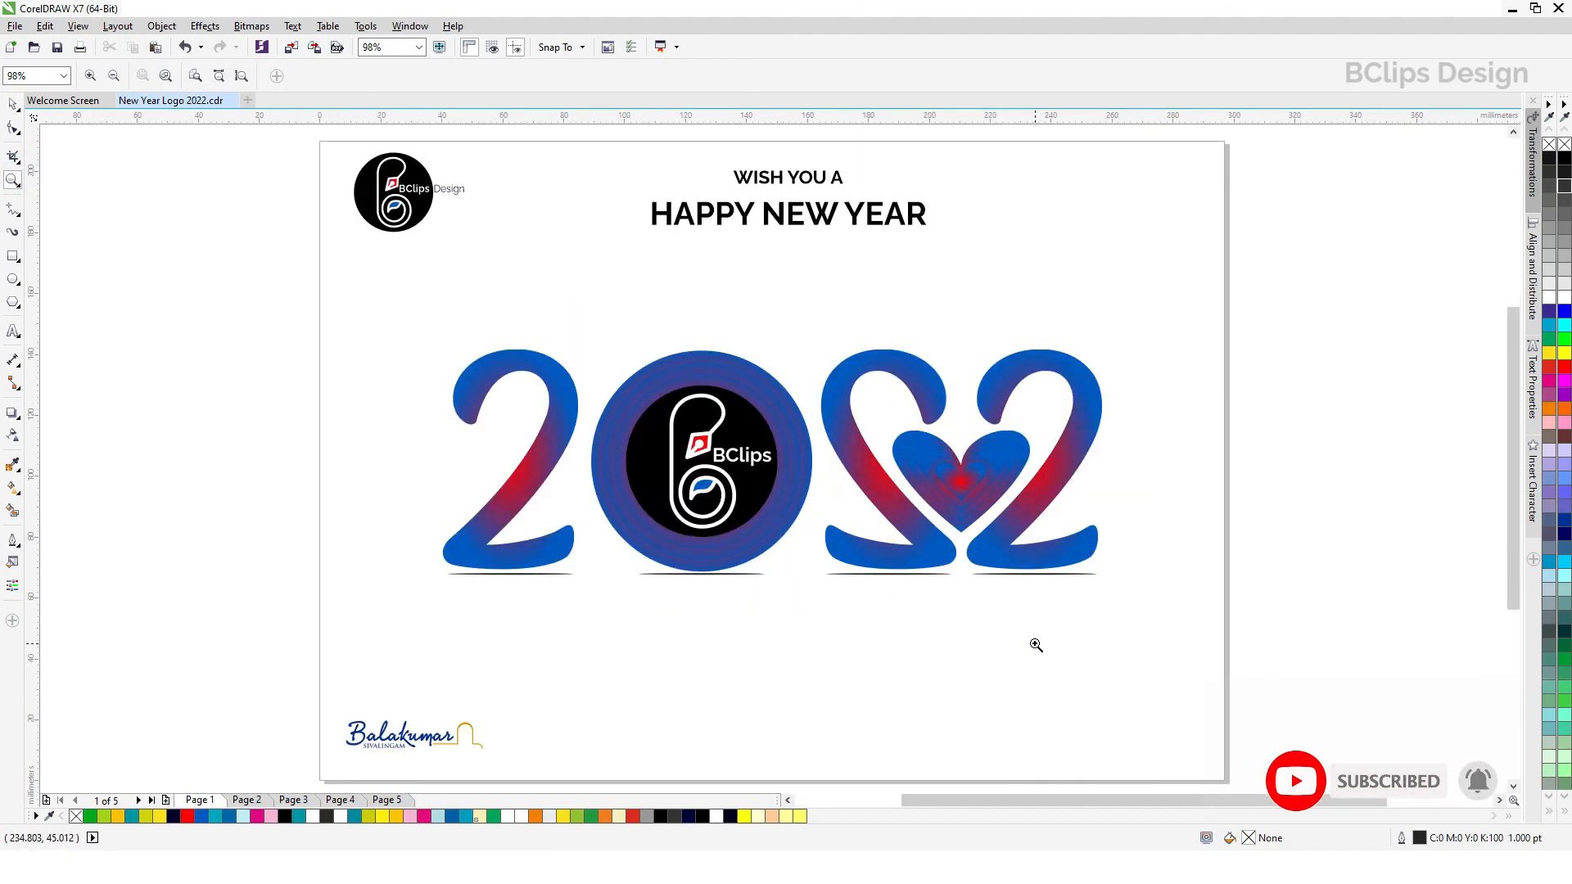
click(12, 104)
drag(594, 149, 1115, 272)
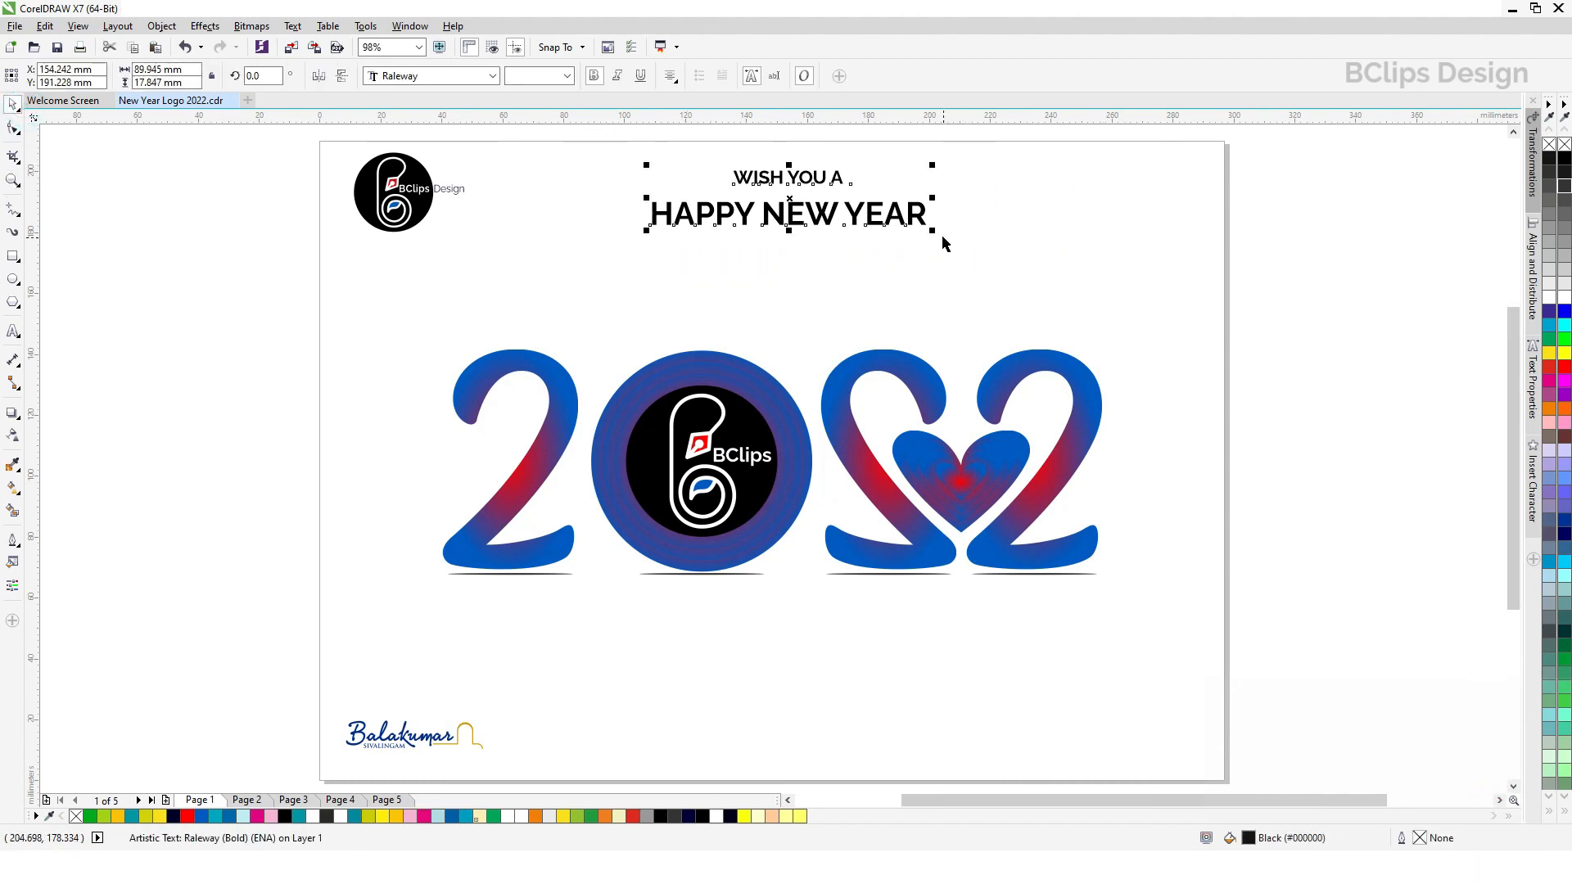
drag(935, 232, 997, 276)
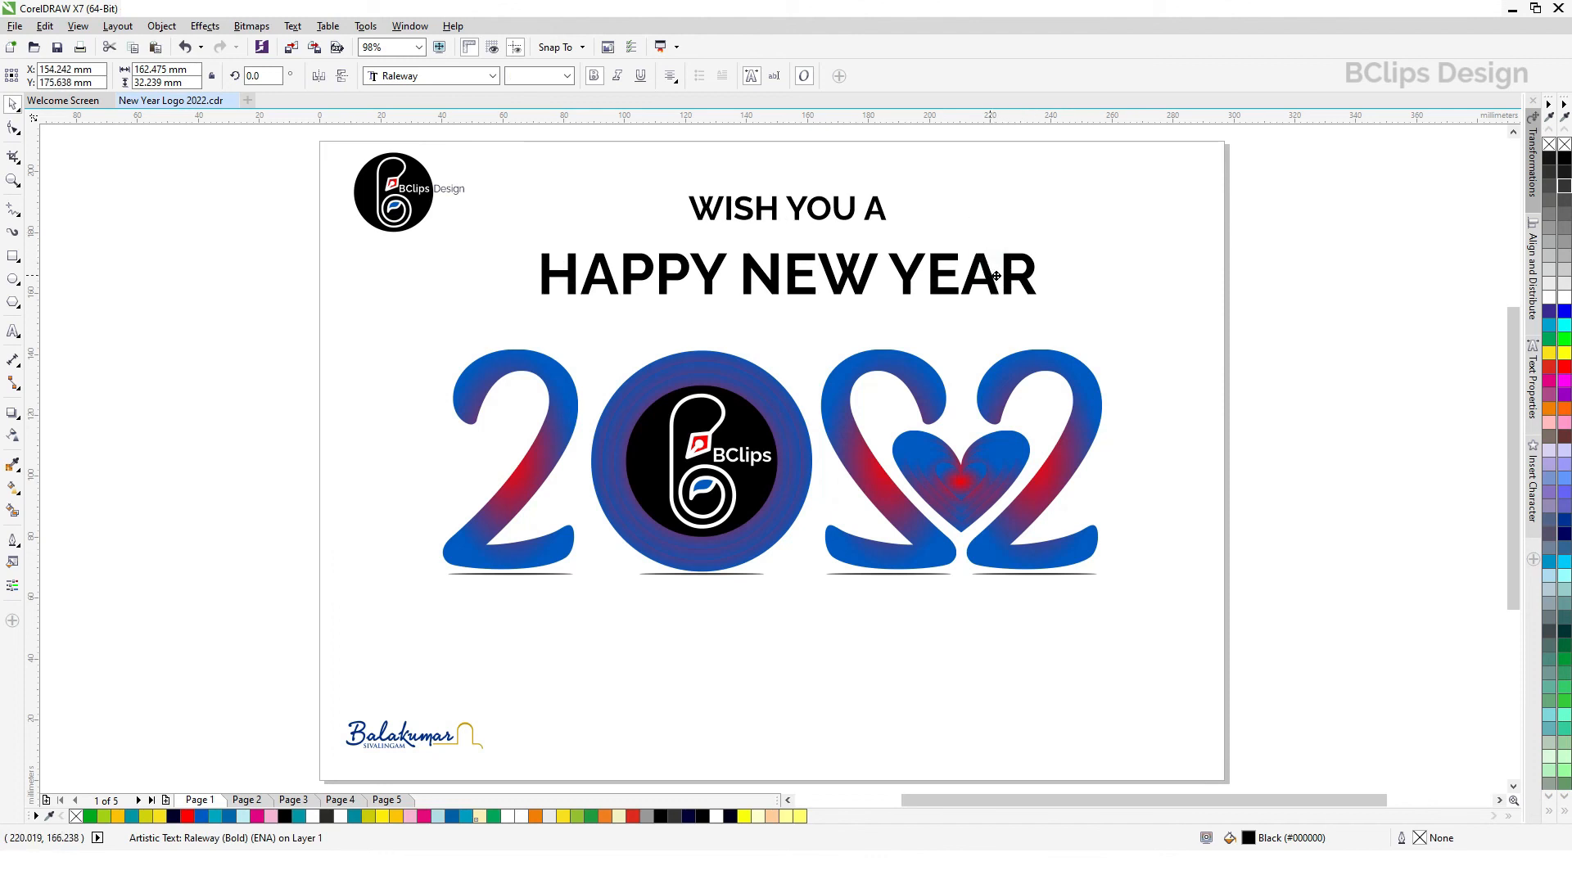
click(1196, 325)
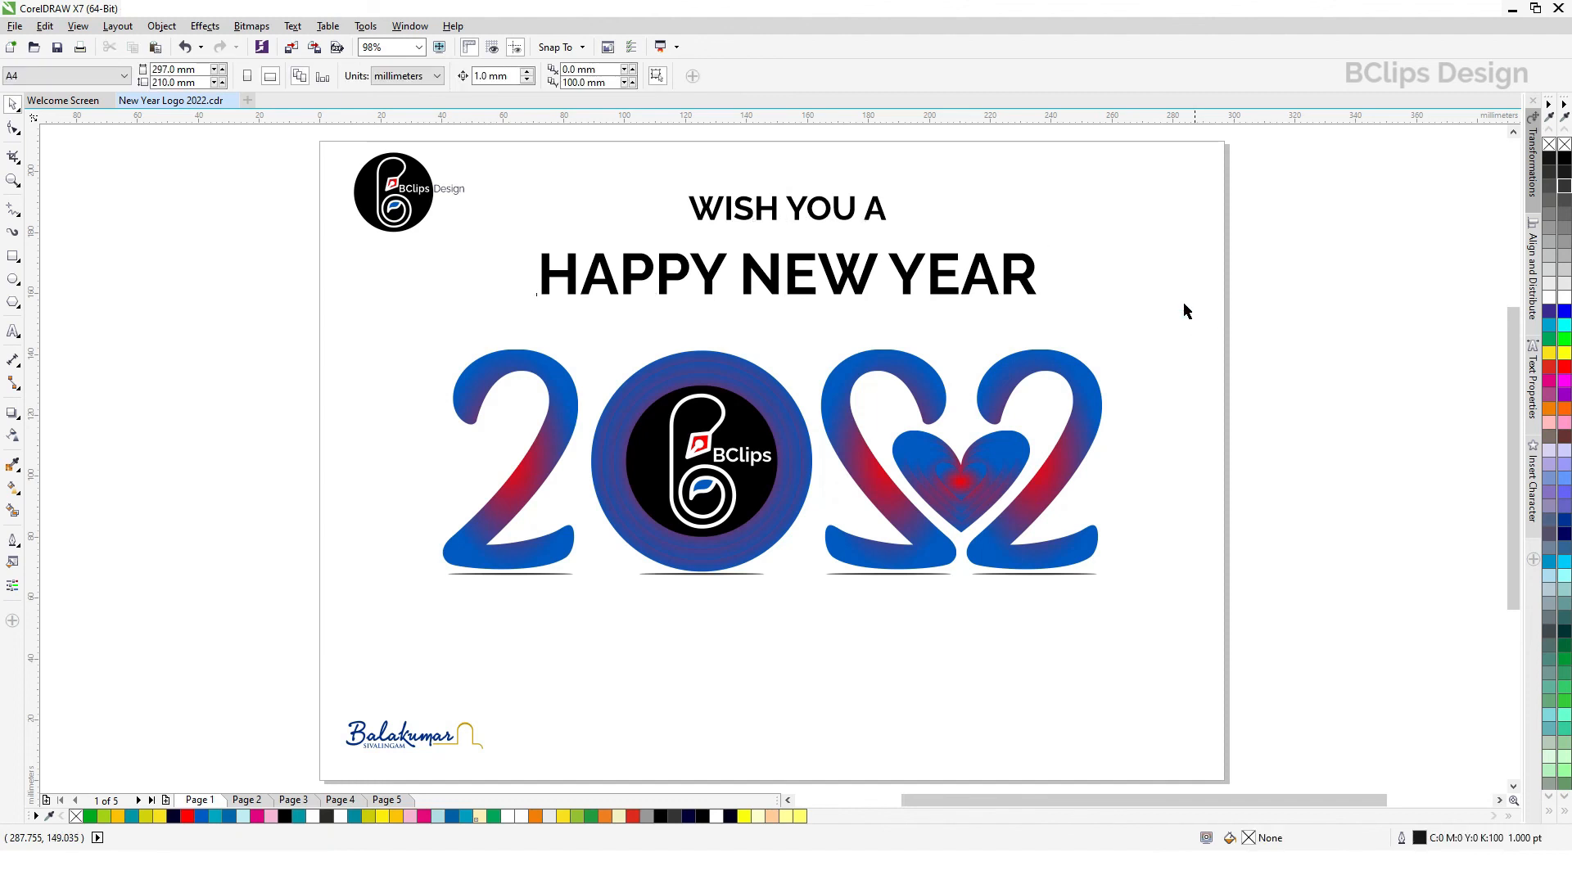
Step: Move the 2022 artwork with its shadows down to a Y of about 90.5 mm and the greeting text down to about 167.3 mm
drag(1238, 306, 234, 640)
drag(895, 517, 895, 560)
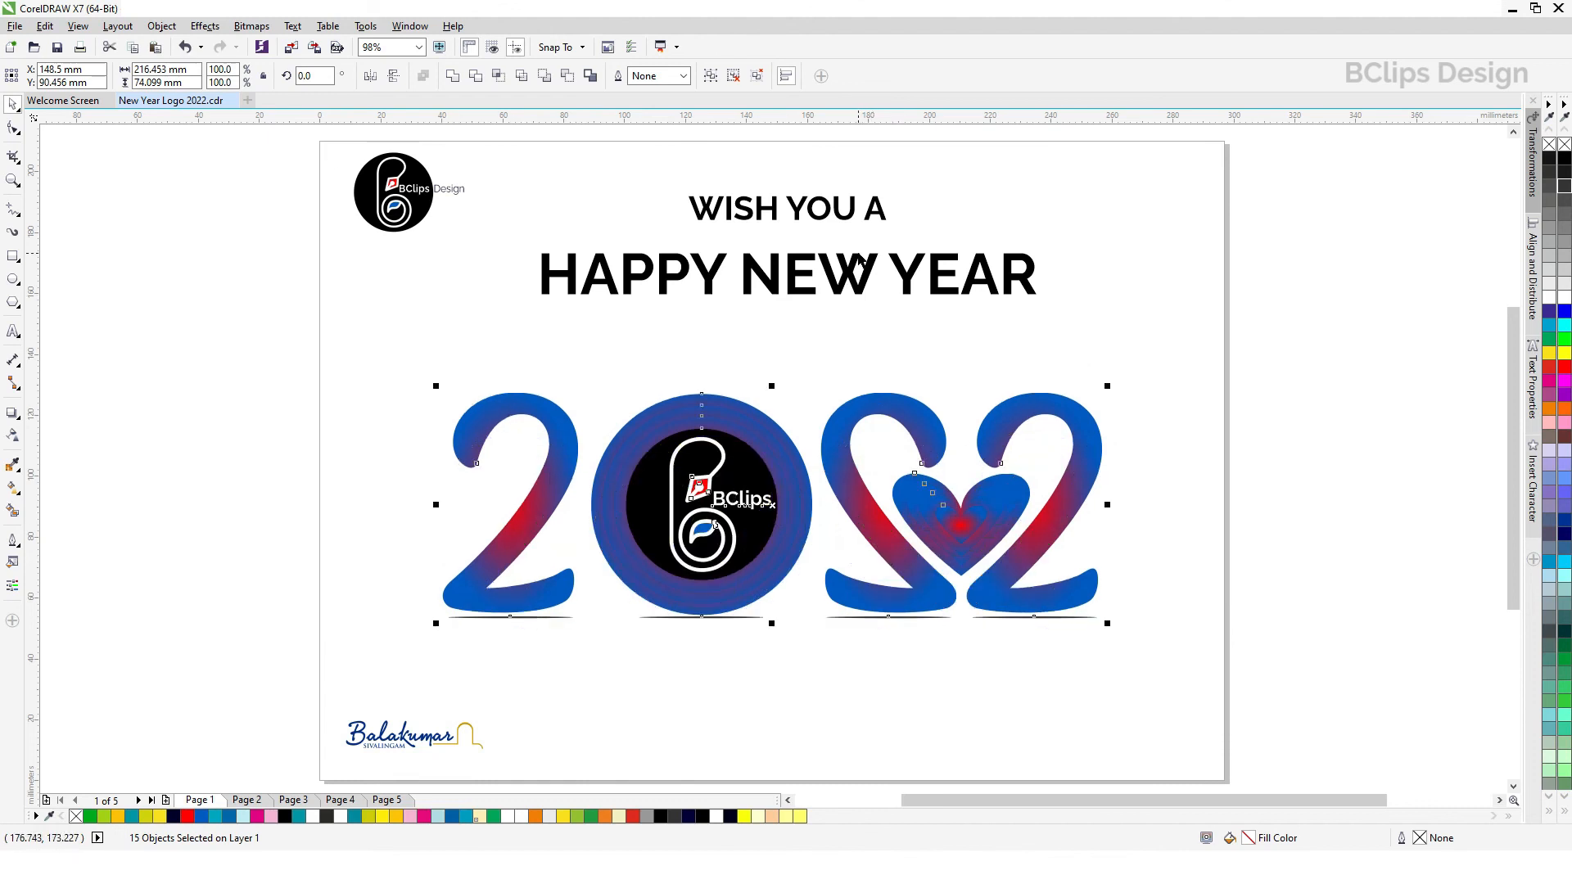
click(860, 262)
drag(858, 211, 856, 236)
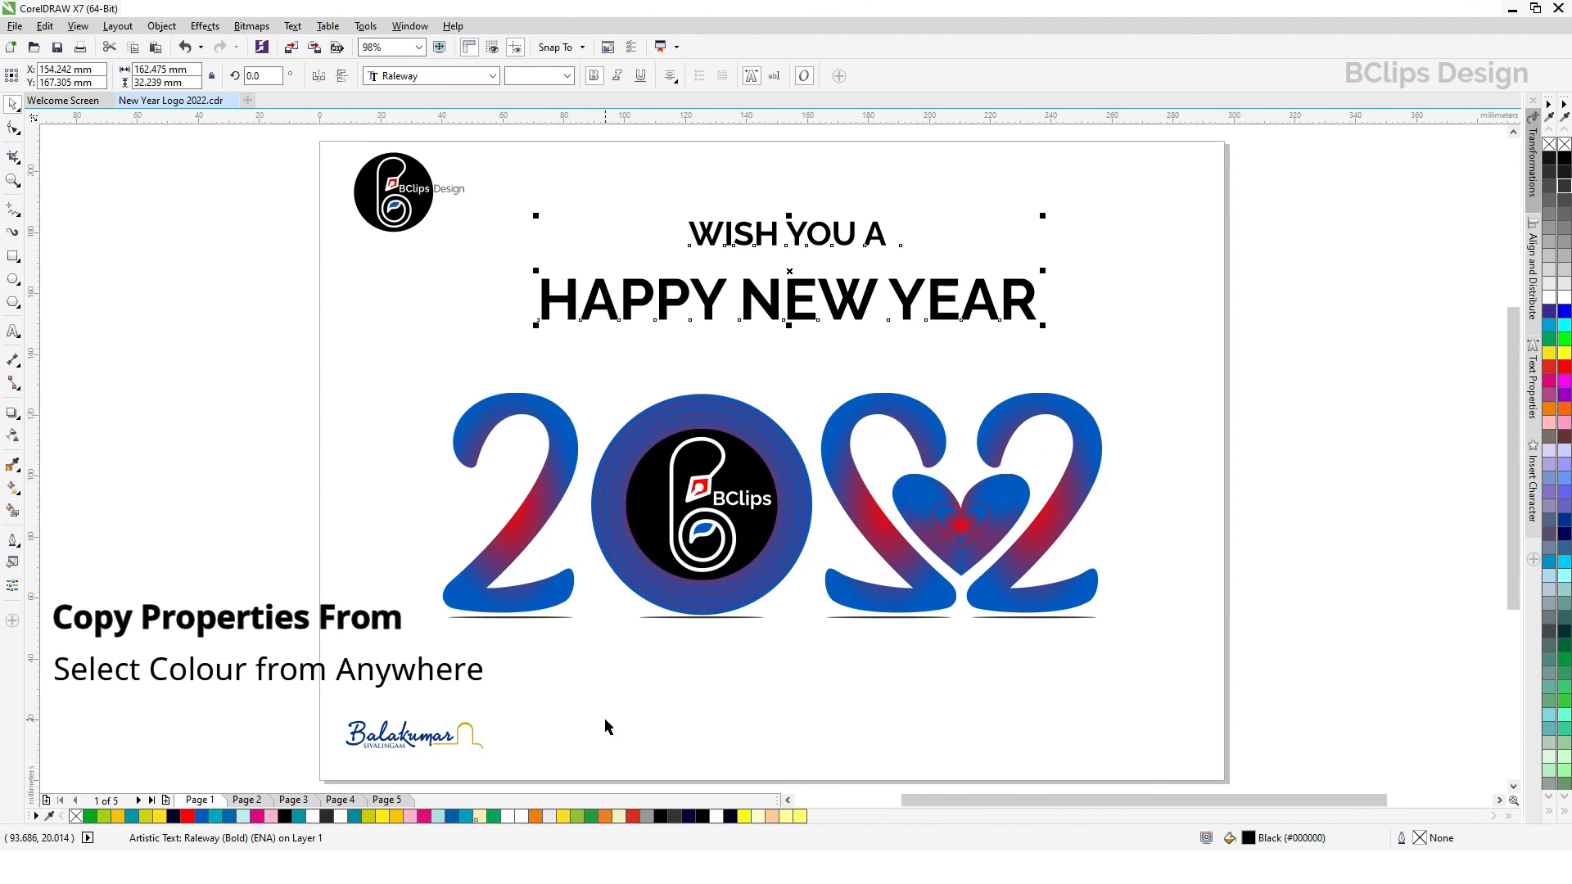
Step: Copy only the fill property from the mirrored 2 onto the greeting text and deselect it
click(44, 25)
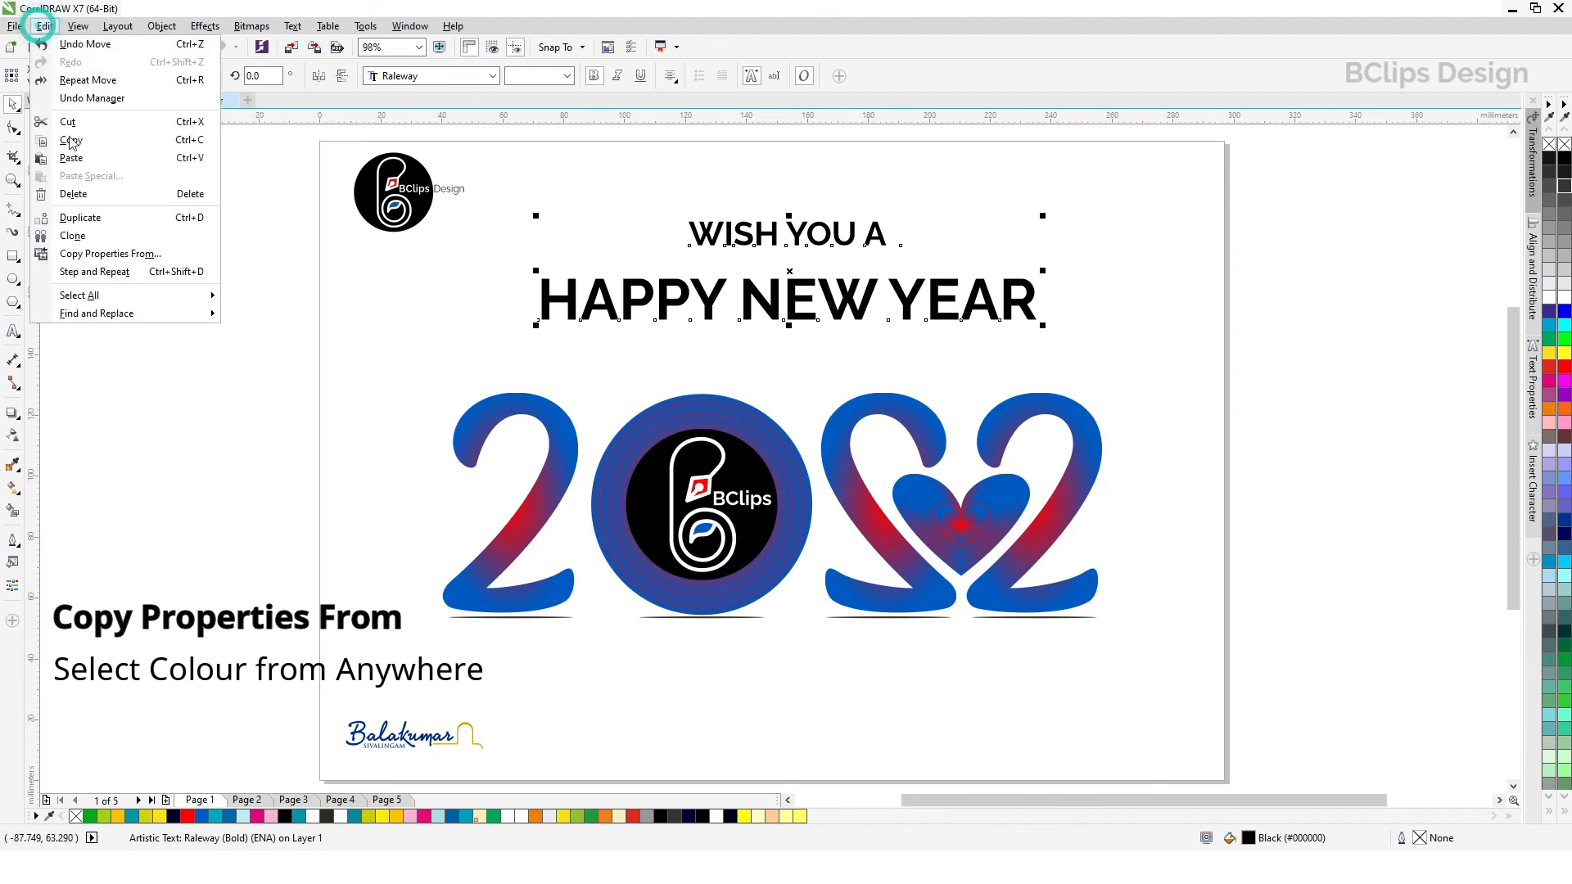
click(106, 254)
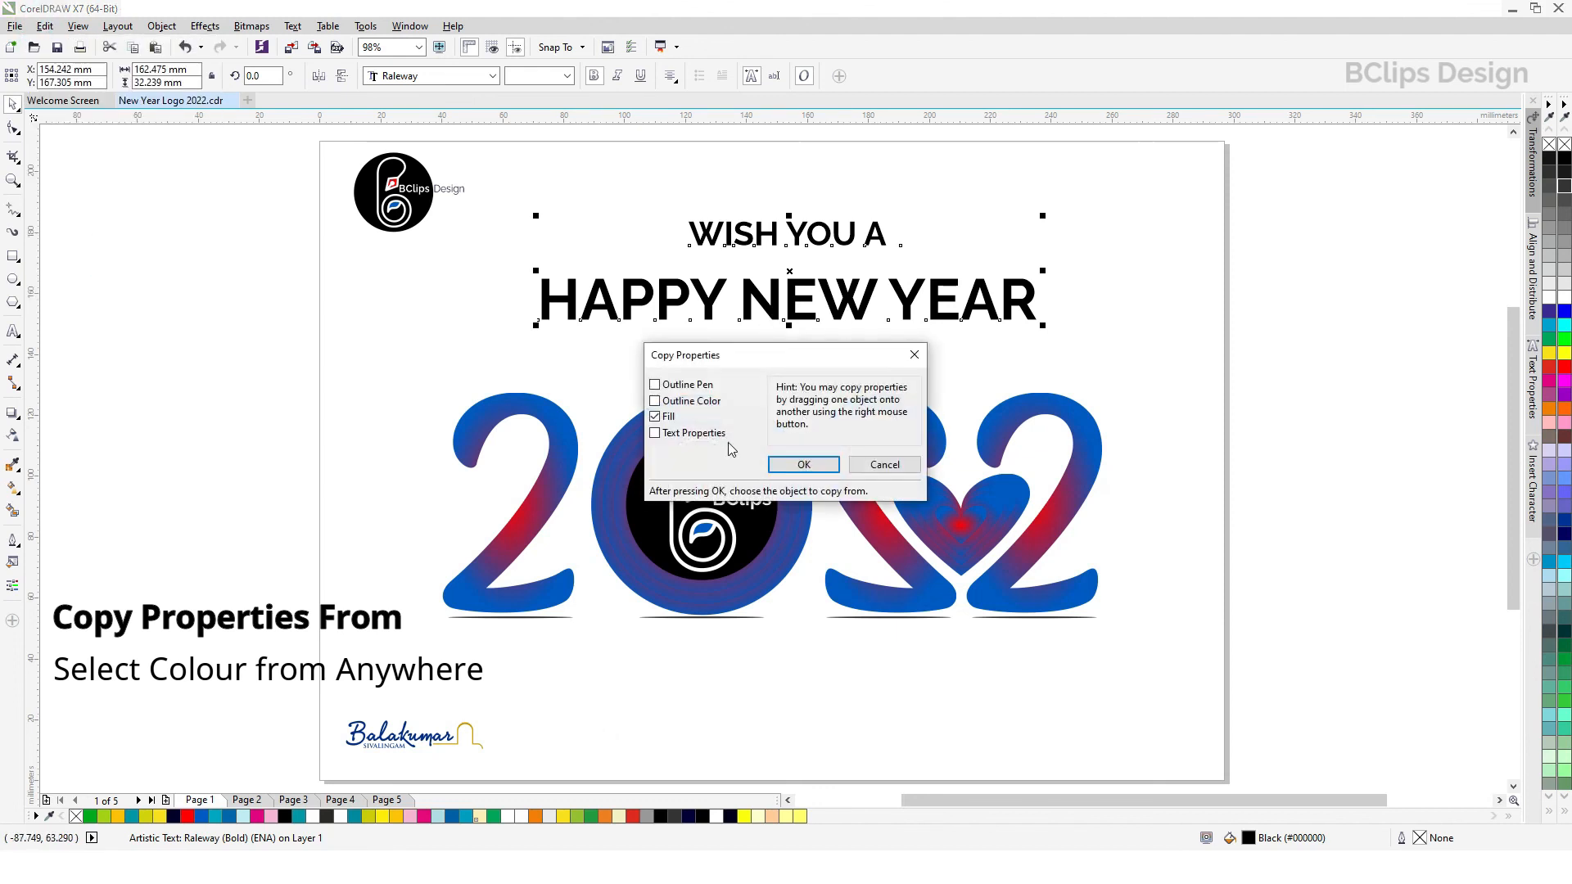
click(801, 465)
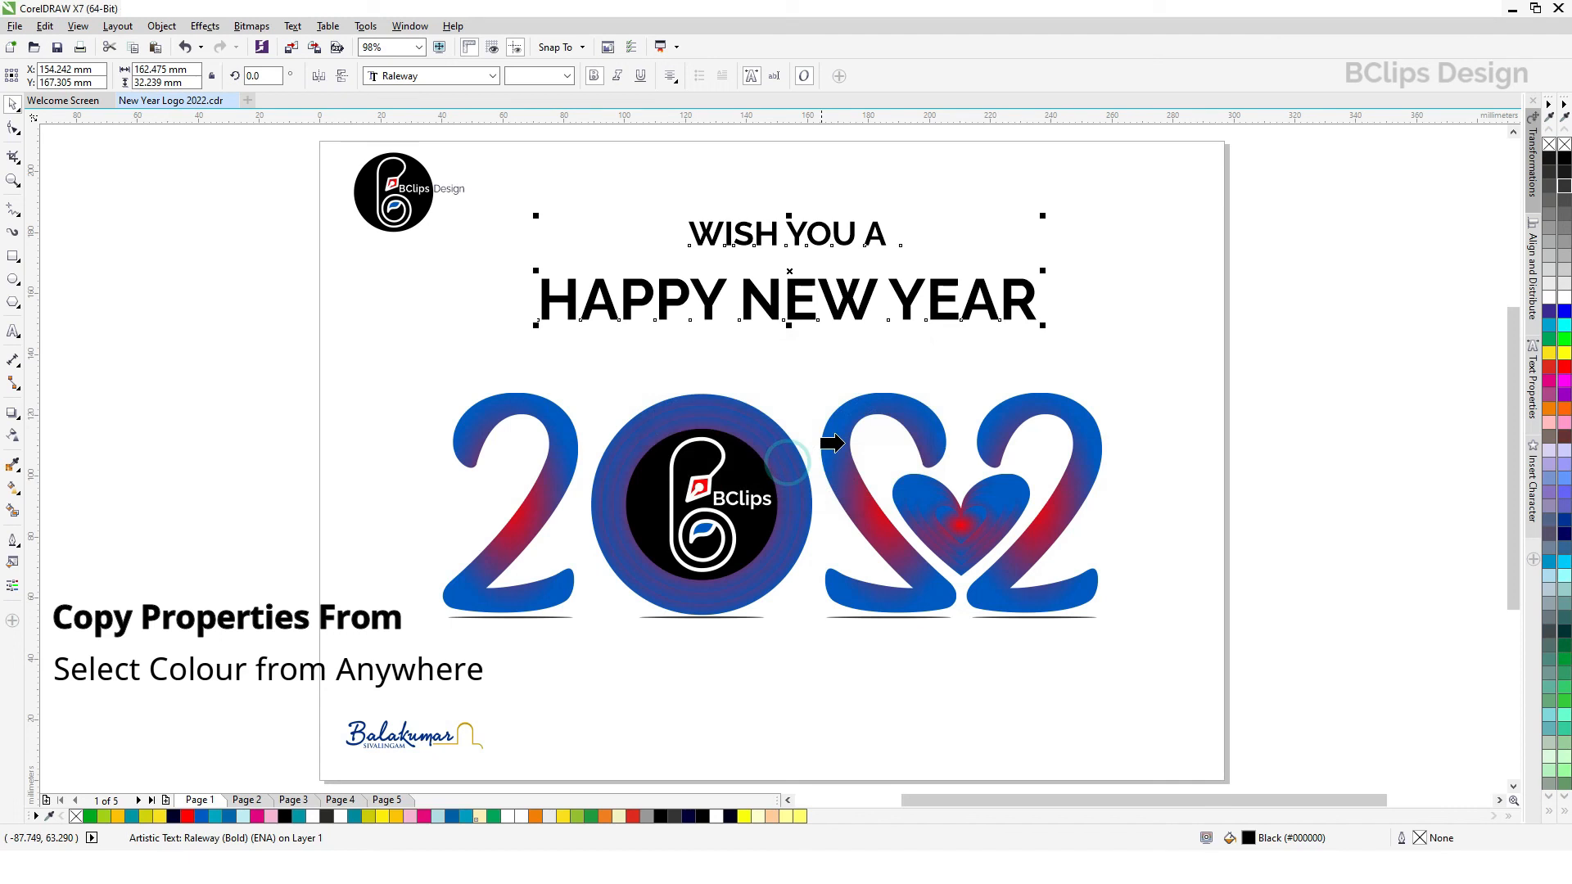
click(884, 403)
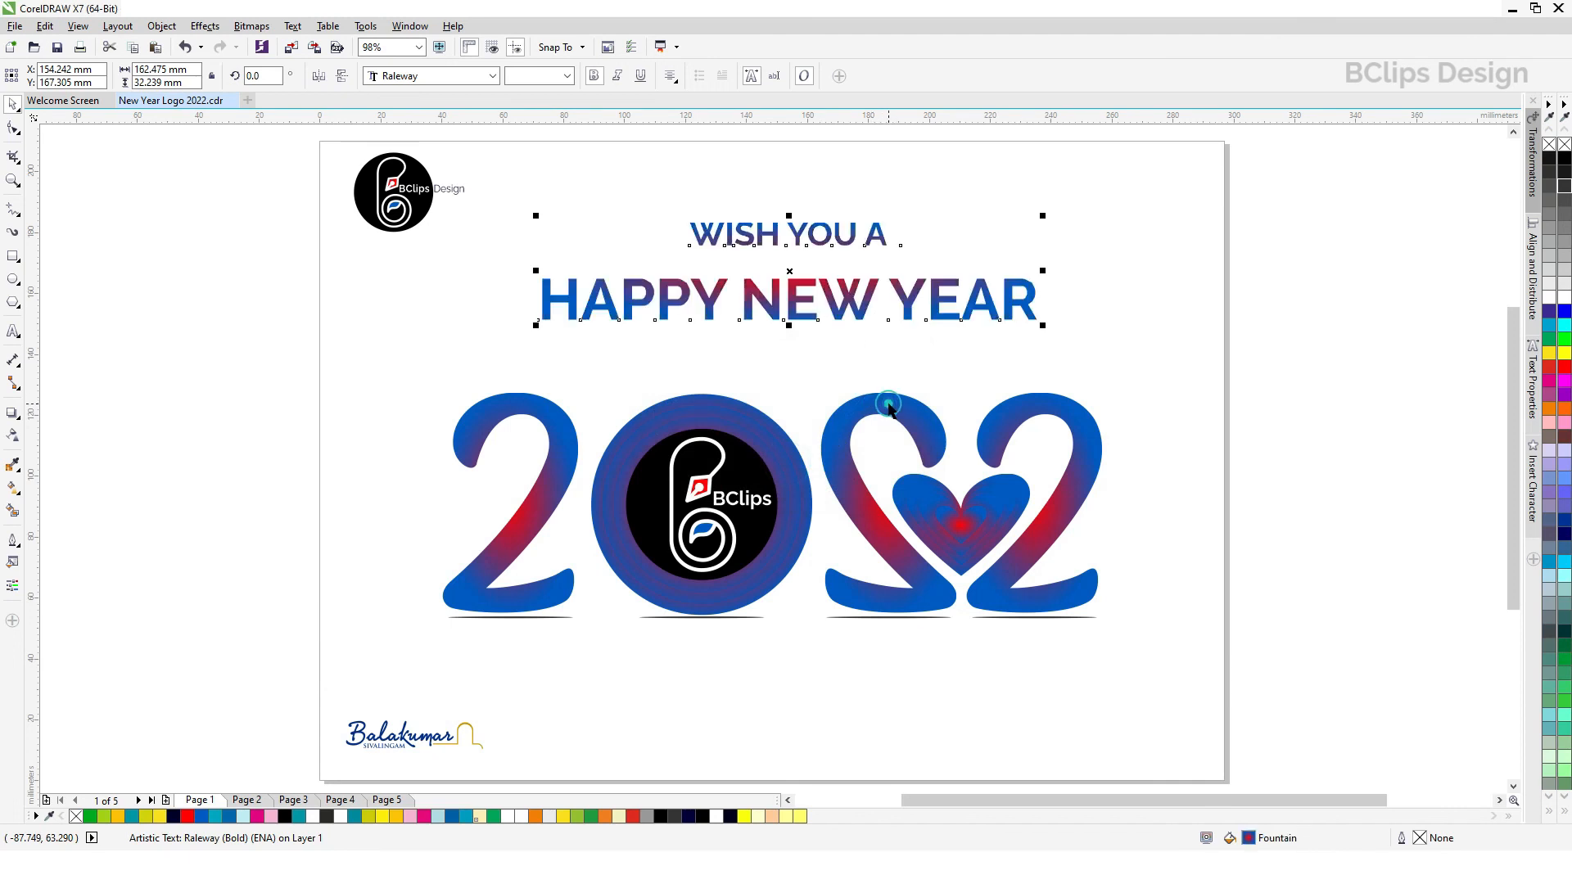
click(1149, 325)
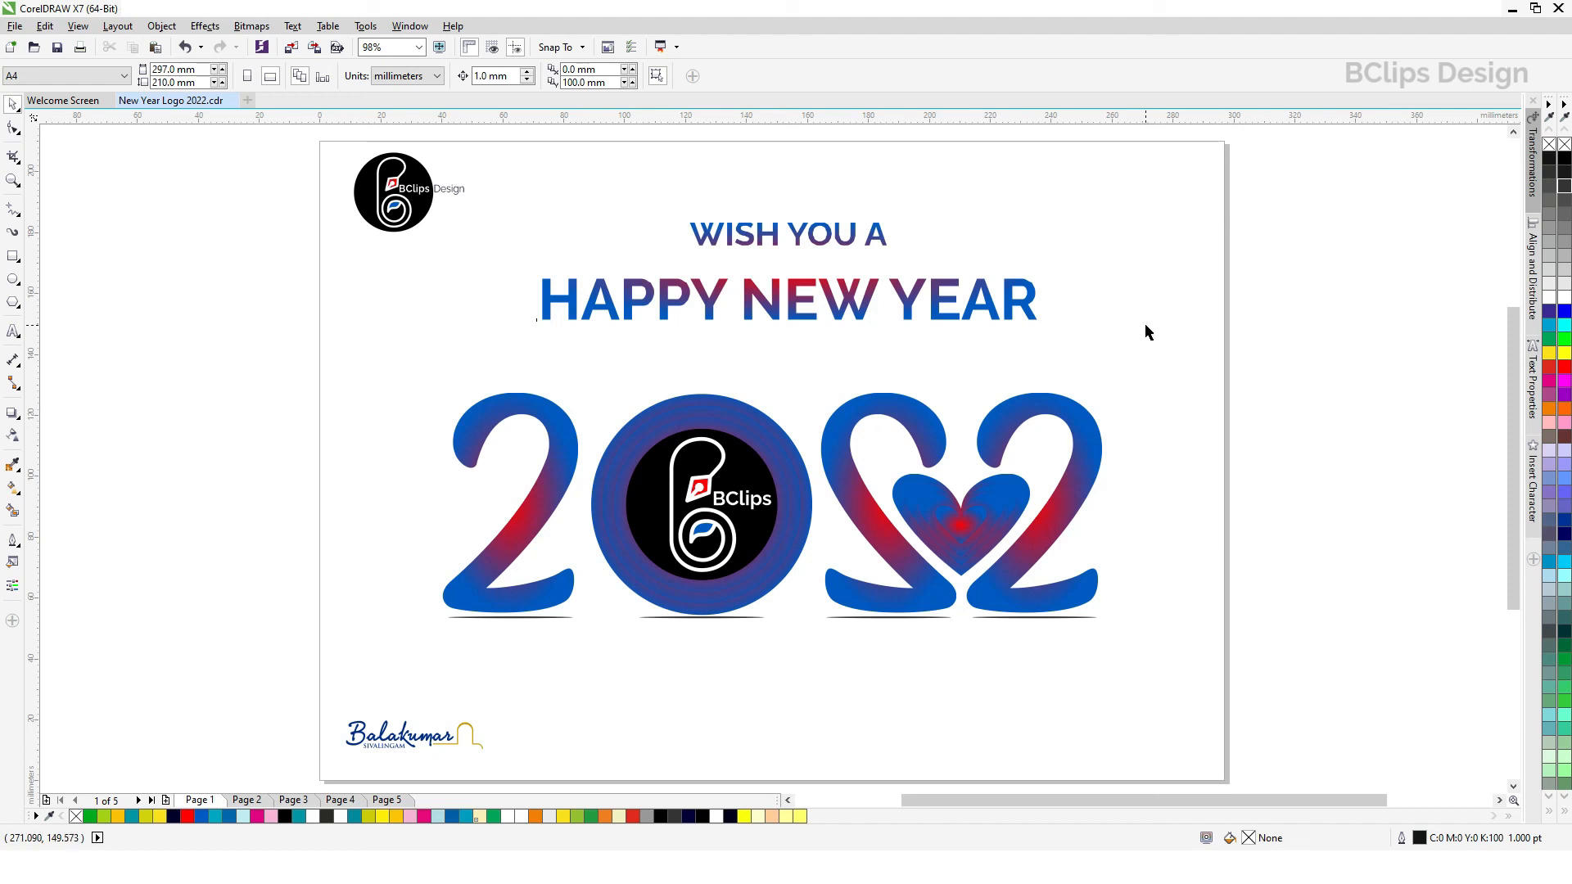
click(1145, 328)
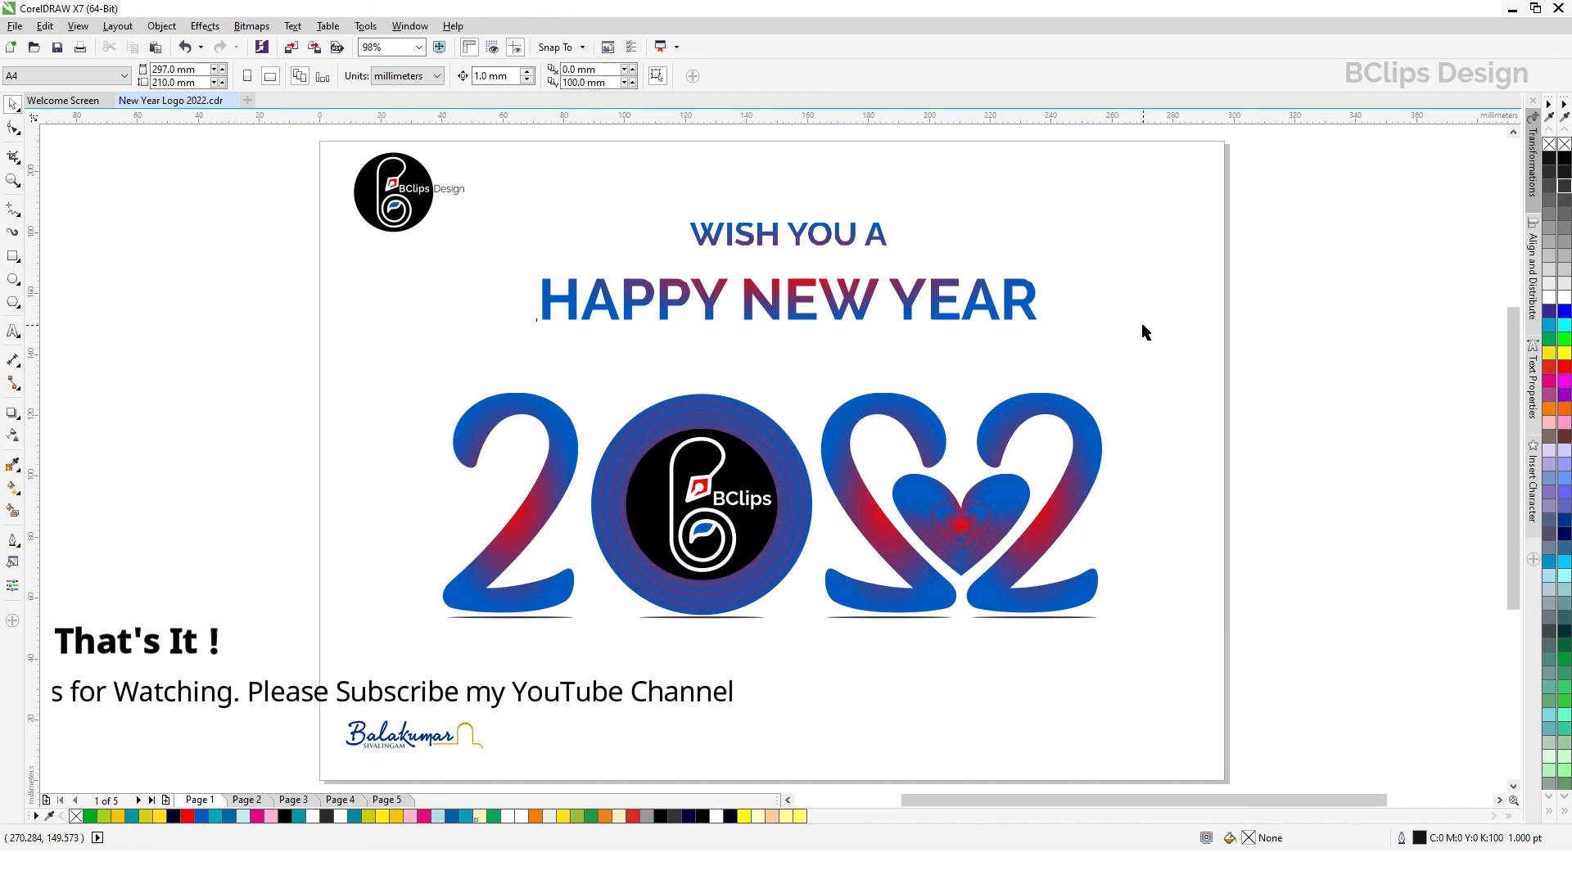